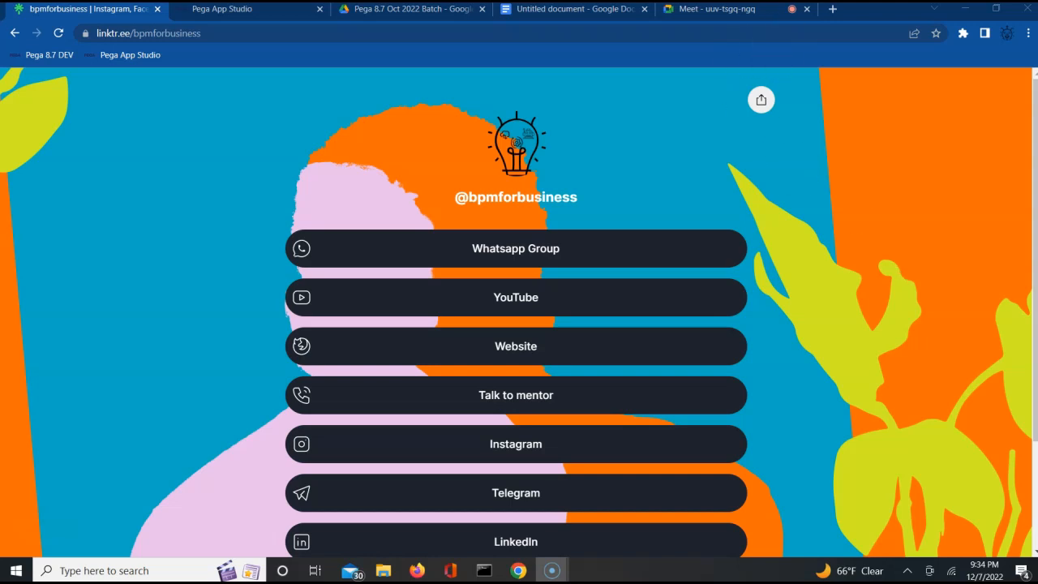
# Step: Check the 'Ticket in Pega' note in Google Docs, then return to the ALFA Insurance overview
pyautogui.click(568, 21)
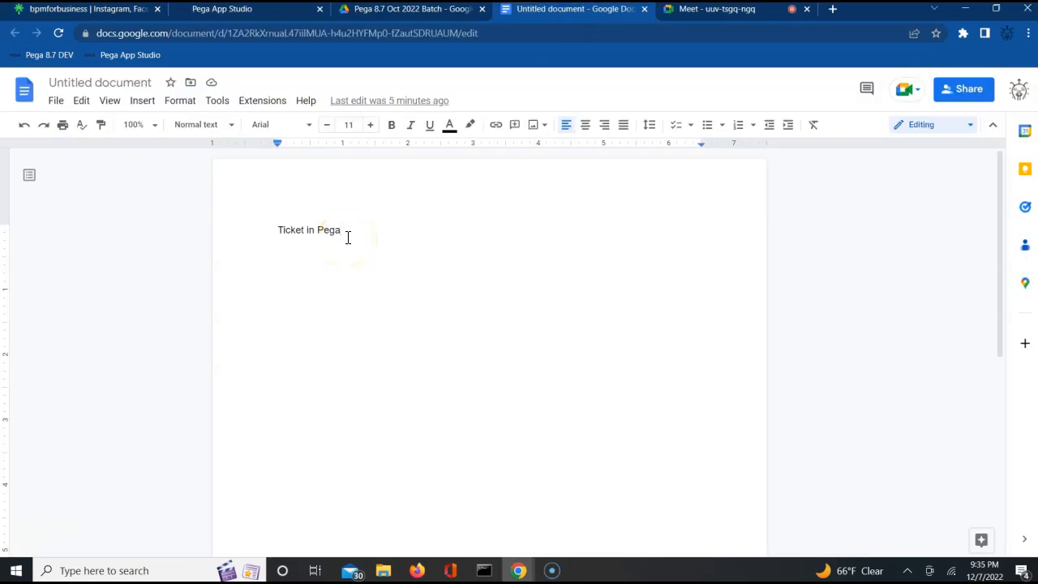
pyautogui.click(254, 13)
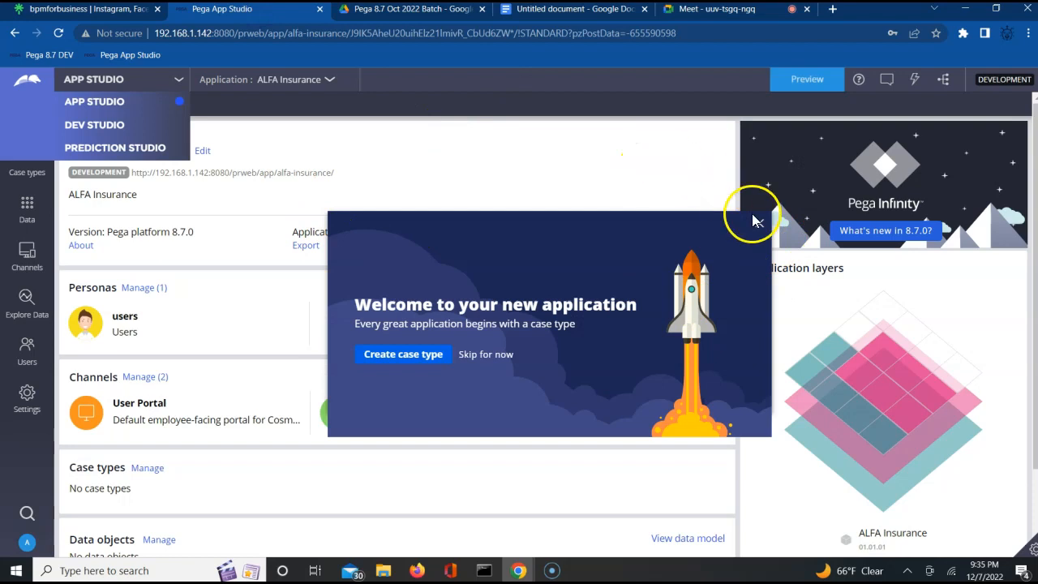
# Step: Dismiss the welcome prompt and switch the application to ALFA Auto Insurance, dismissing its prompt too
pyautogui.click(759, 223)
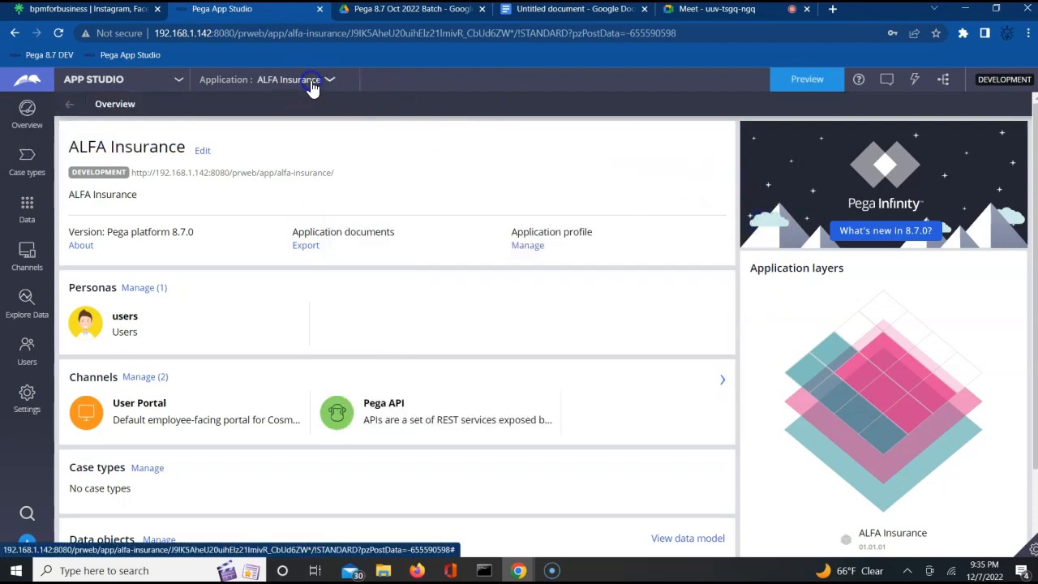
pyautogui.click(329, 82)
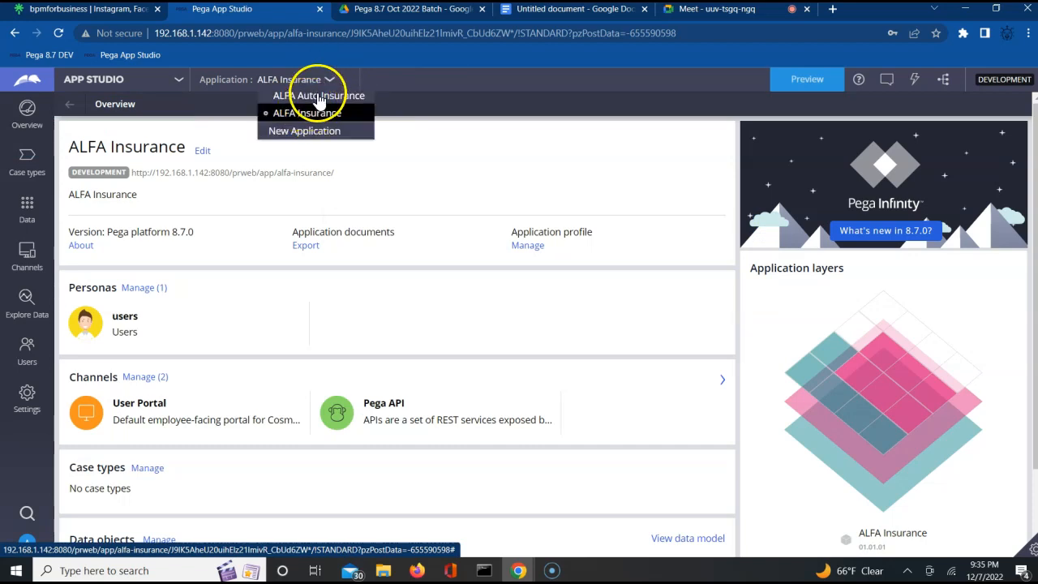
pyautogui.click(317, 94)
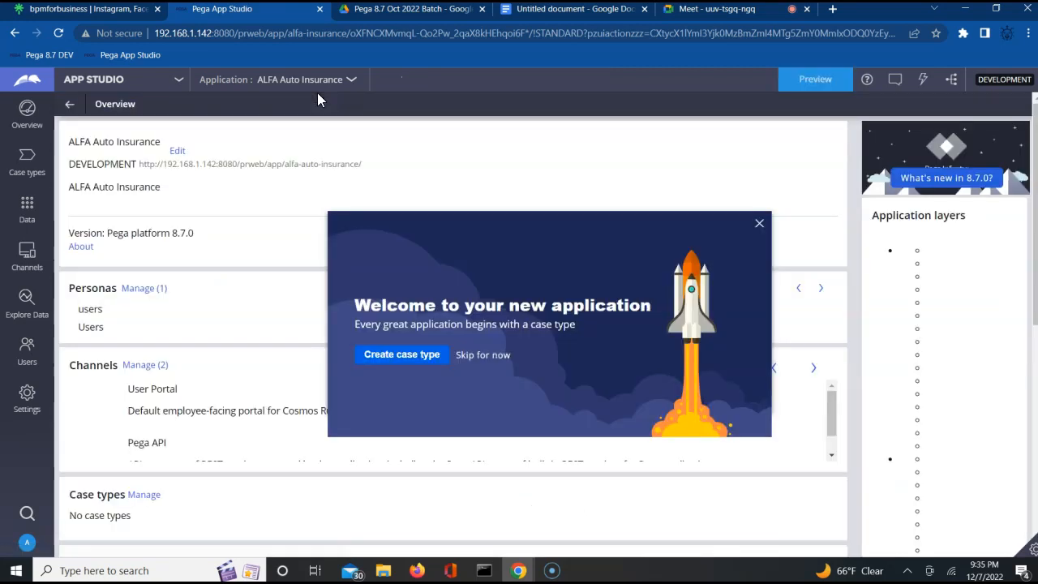
pyautogui.click(759, 223)
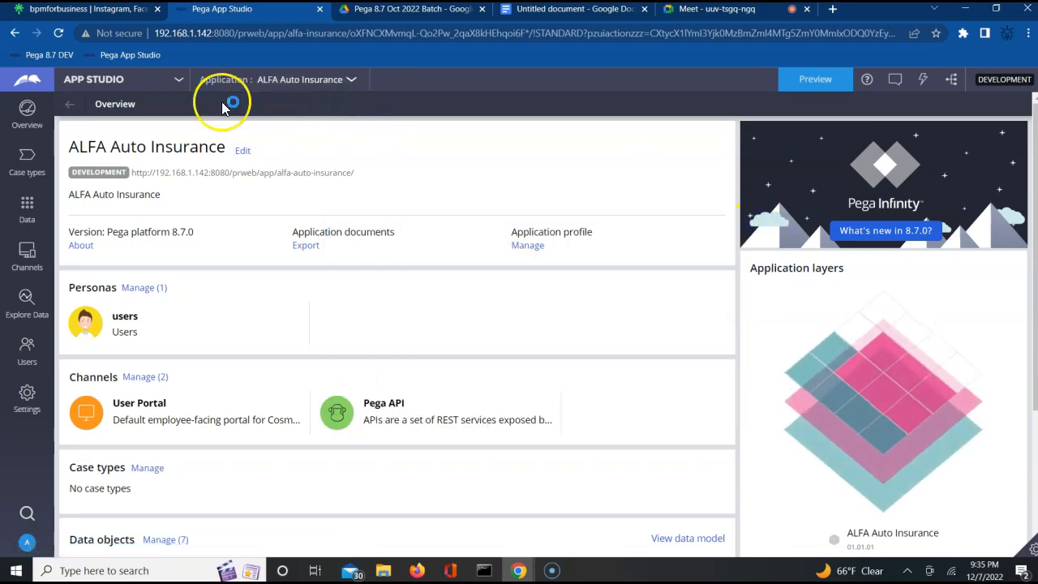
pyautogui.click(175, 79)
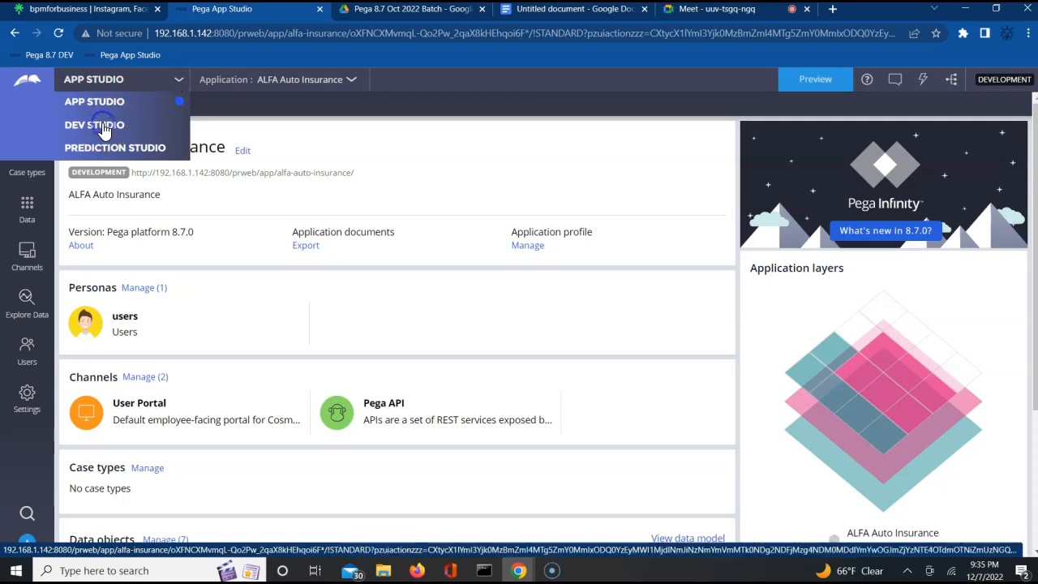
# Step: Switch to Dev Studio and list the Ticket rules under Records > Process
pyautogui.click(104, 128)
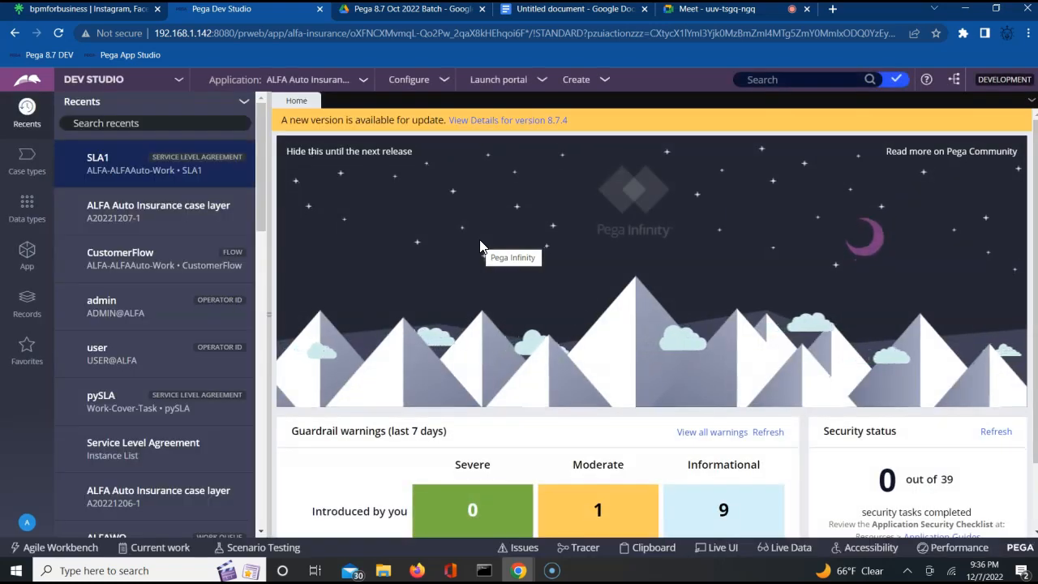
pyautogui.click(28, 304)
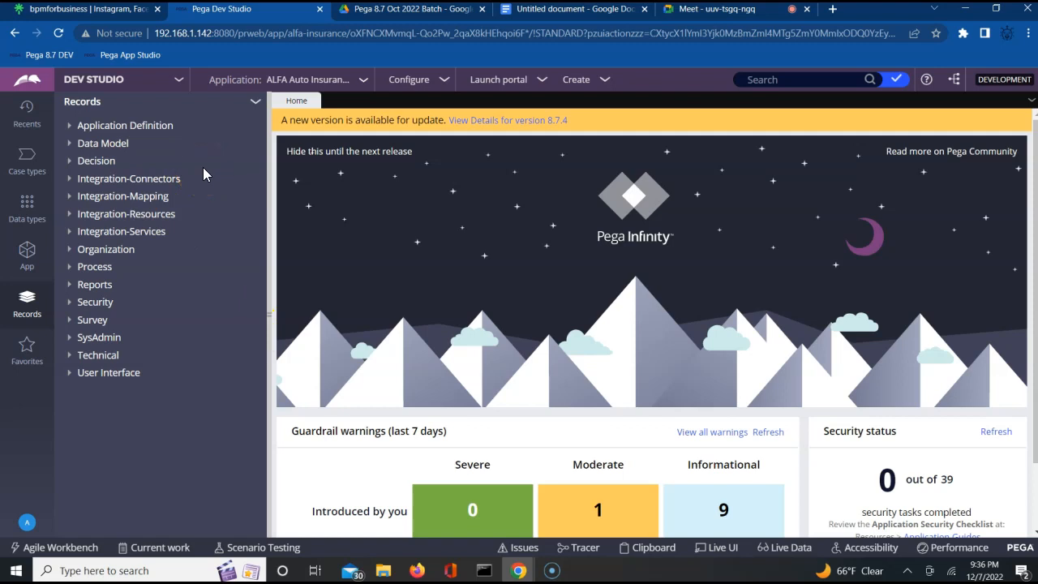
pyautogui.click(70, 268)
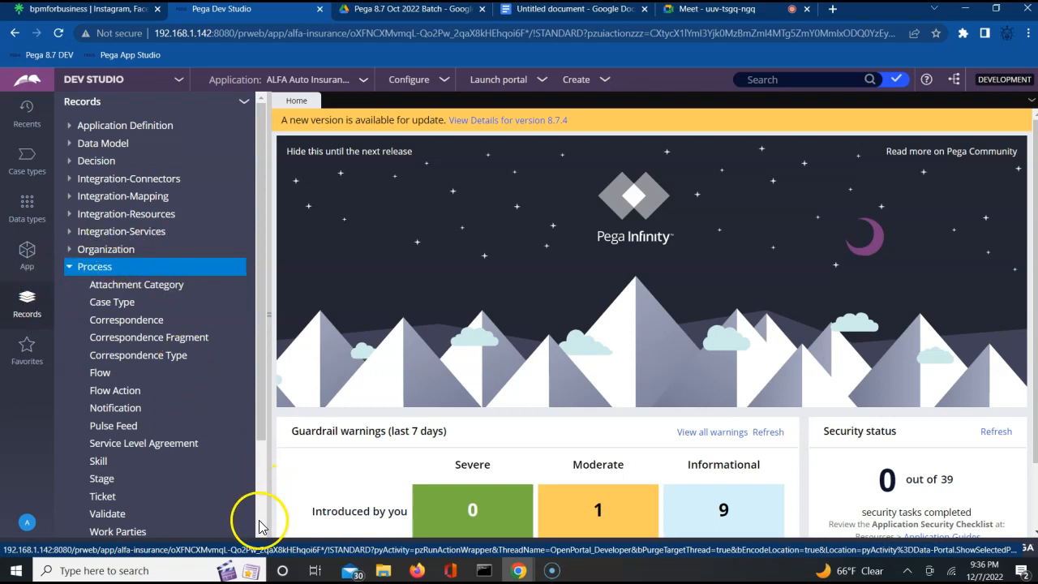
pyautogui.scroll(-3, 258, 532)
pyautogui.click(103, 383)
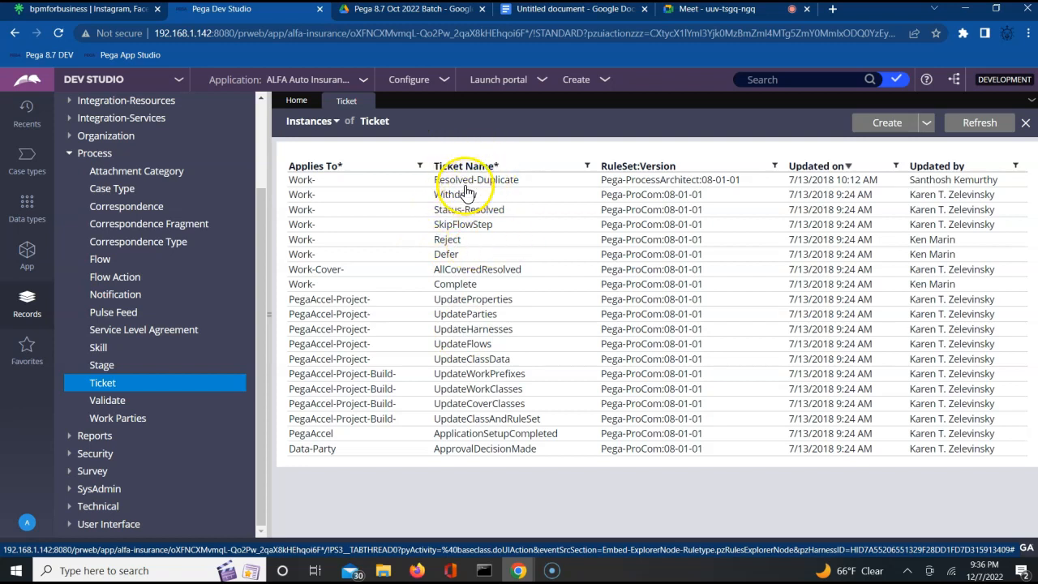
# Step: Open the Resolved-Duplicate ticket rule and choose View XML from its Actions menu
pyautogui.click(465, 185)
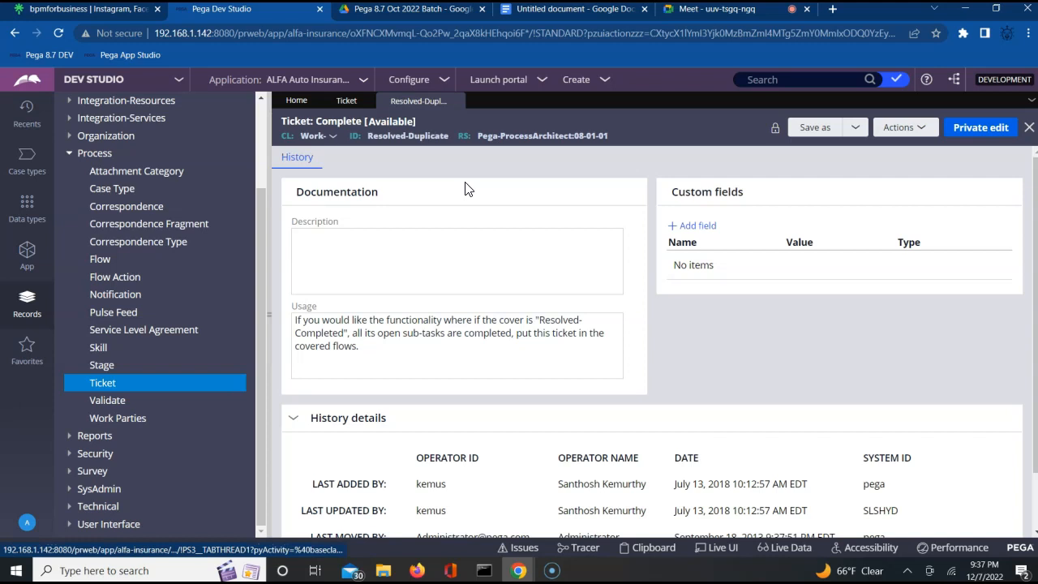
pyautogui.click(922, 127)
pyautogui.moveTo(871, 223)
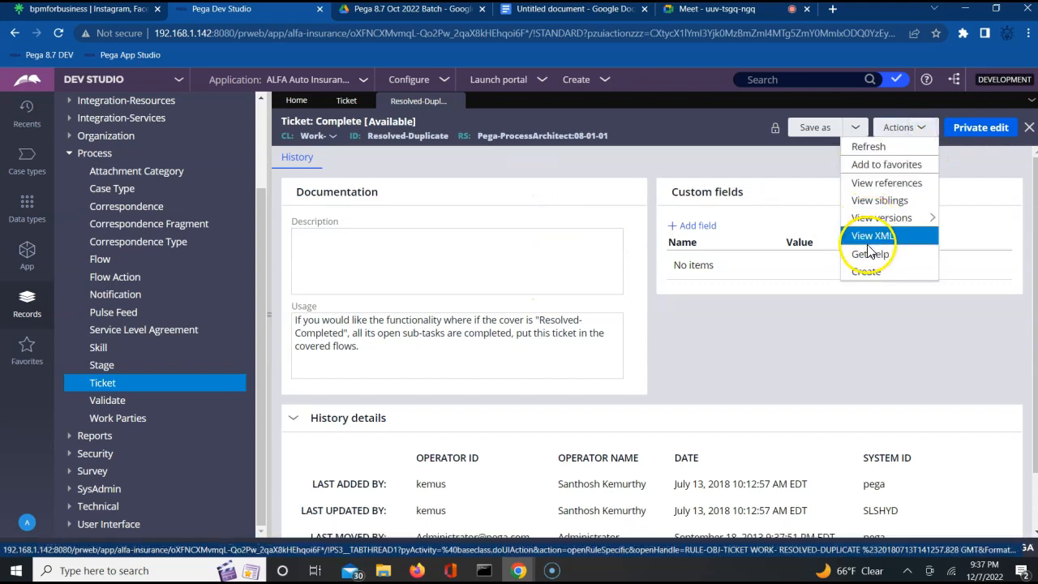
pyautogui.click(867, 238)
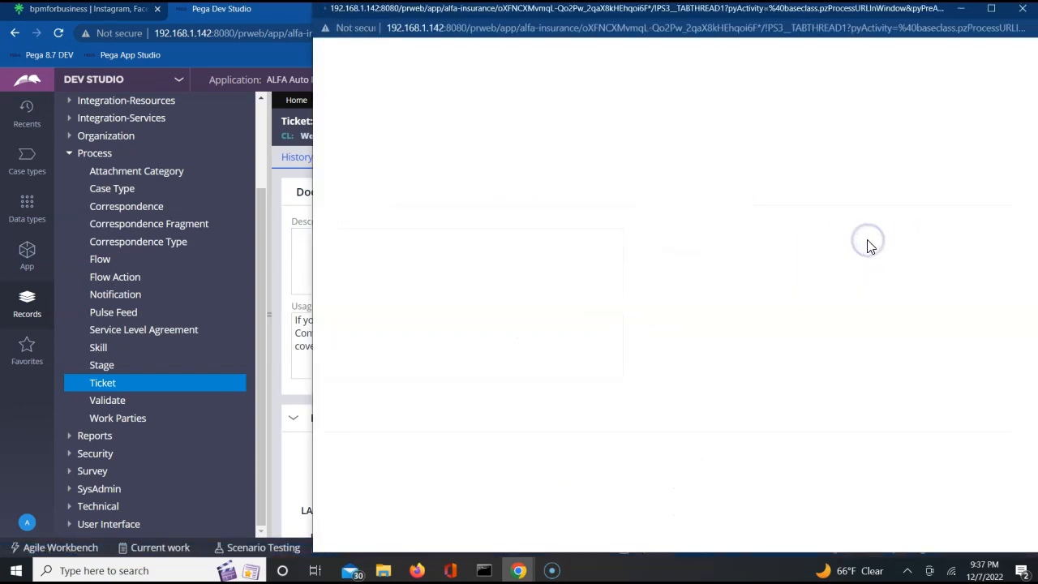
# Step: Search the XML for 'pxobj' and select the pxObjClass line showing Rule-Obj-Ticket
pyautogui.hotkey('ctrl', 'f')
pyautogui.write('pxobj')
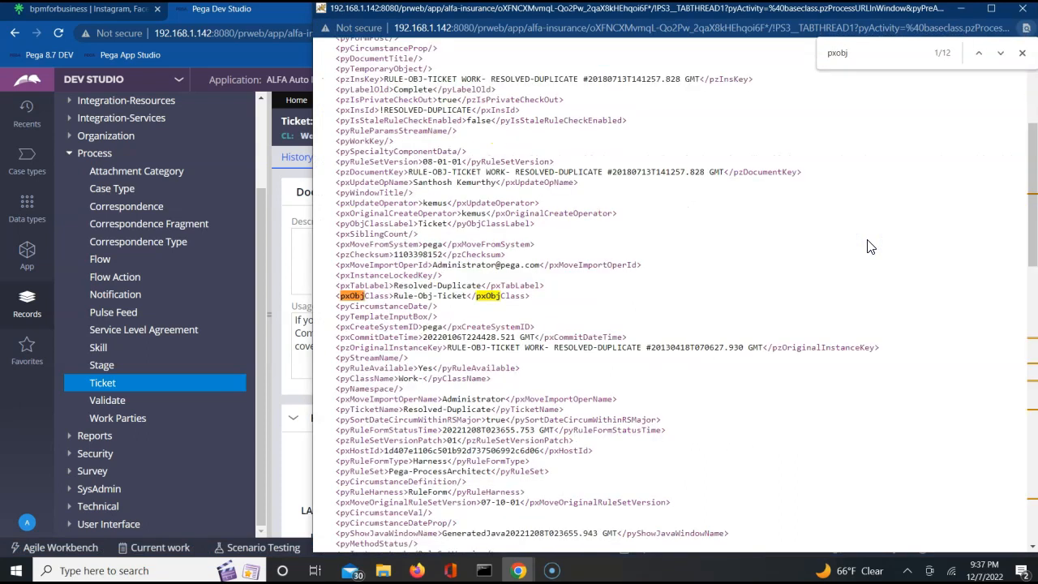
pyautogui.tripleClick(456, 296)
pyautogui.hotkey('ctrl', 'c')
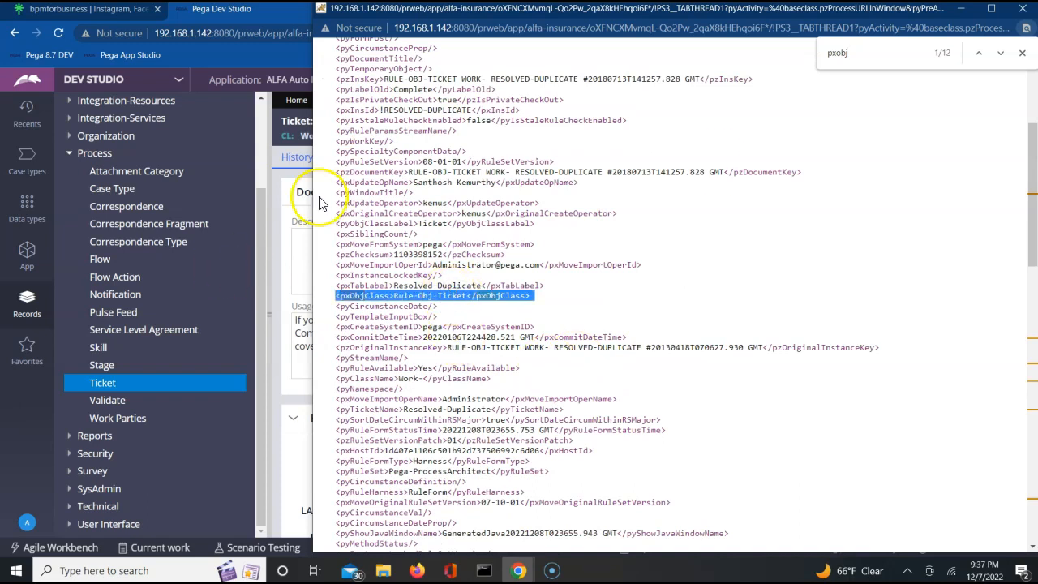
# Step: Close the XML window and move the Ticket in Pega notes into its own maximized window
pyautogui.click(1027, 14)
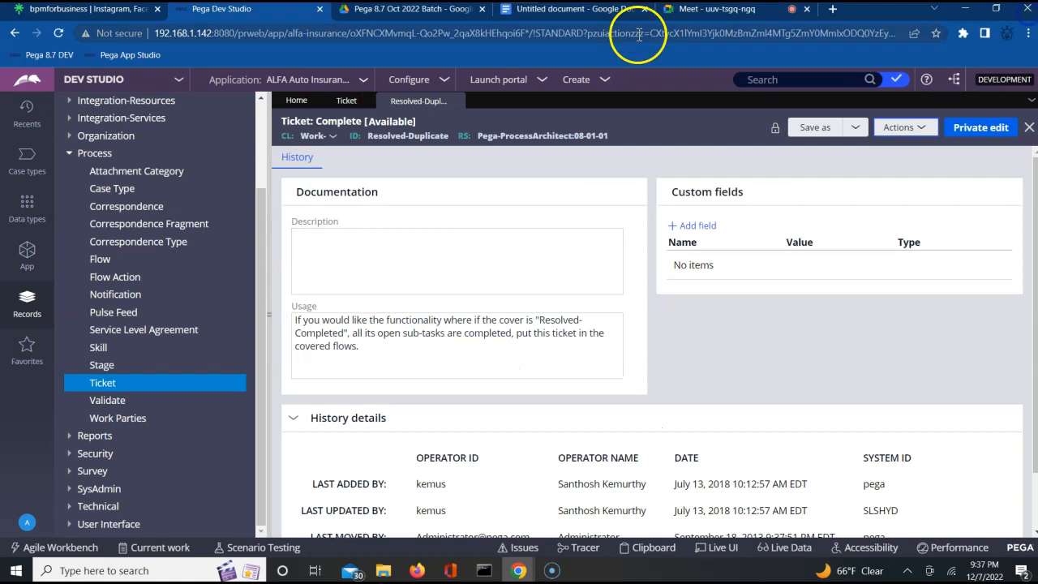
pyautogui.click(562, 10)
pyautogui.moveTo(458, 252); pyautogui.dragTo(450, 264)
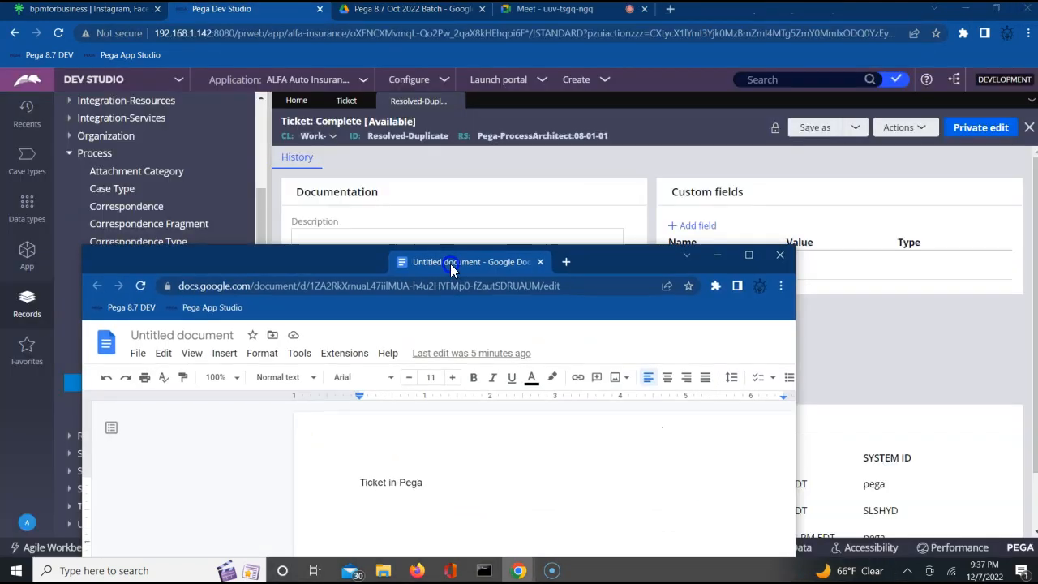
pyautogui.click(750, 254)
# Step: Note that a ticket is a process category rule, pasting its pxObjClass Rule-Obj-Ticket line
pyautogui.press('Return')
pyautogui.write('A pro')
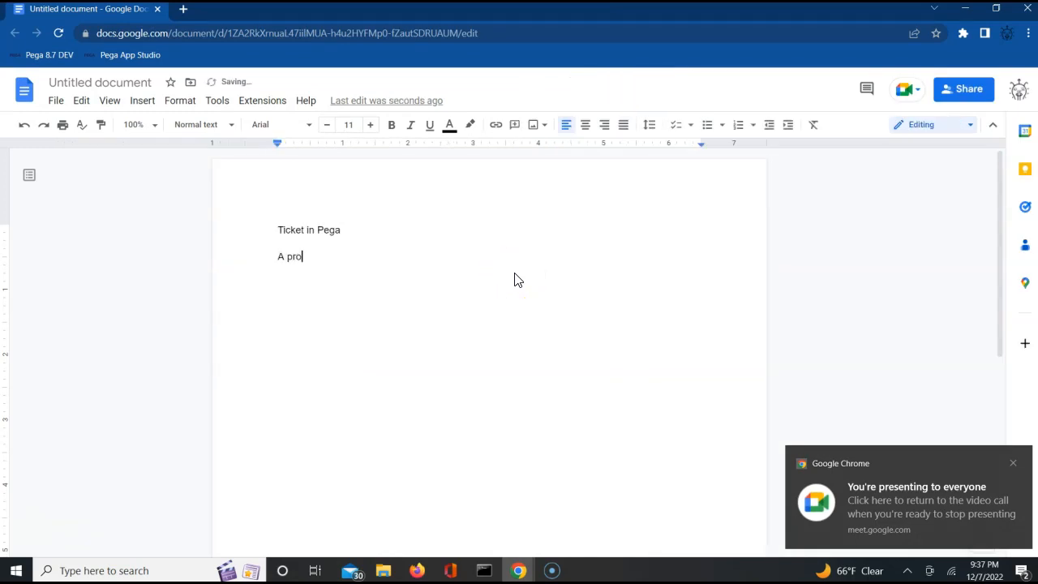
pyautogui.write('cess categor')
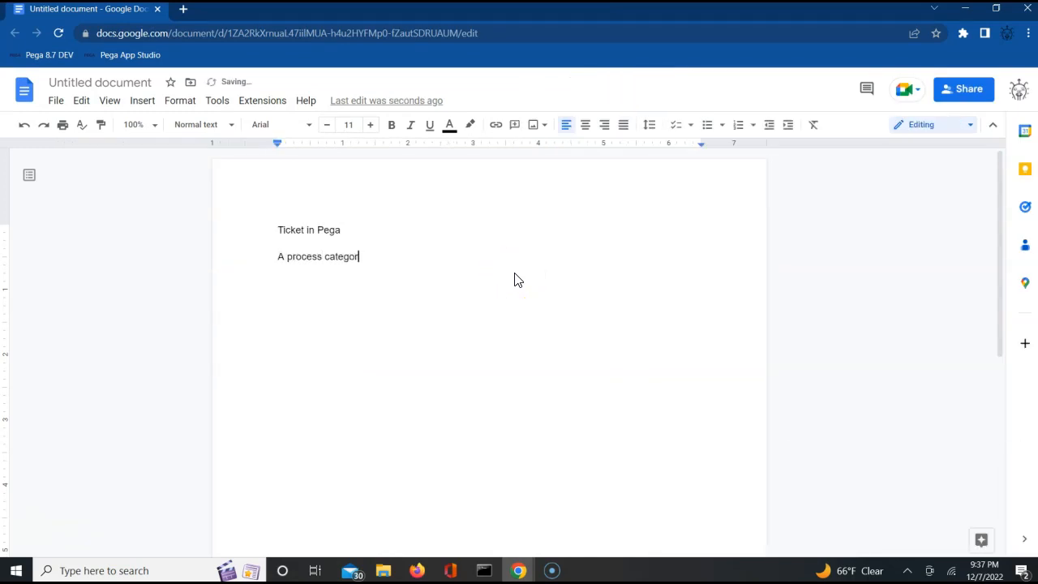
pyautogui.write('y rules')
pyautogui.press('BackSpace')
pyautogui.press('BackSpace')
pyautogui.write('with pxo')
pyautogui.press('BackSpace')
pyautogui.press('BackSpace')
pyautogui.write('class')
pyautogui.hotkey('ctrl', 'v')
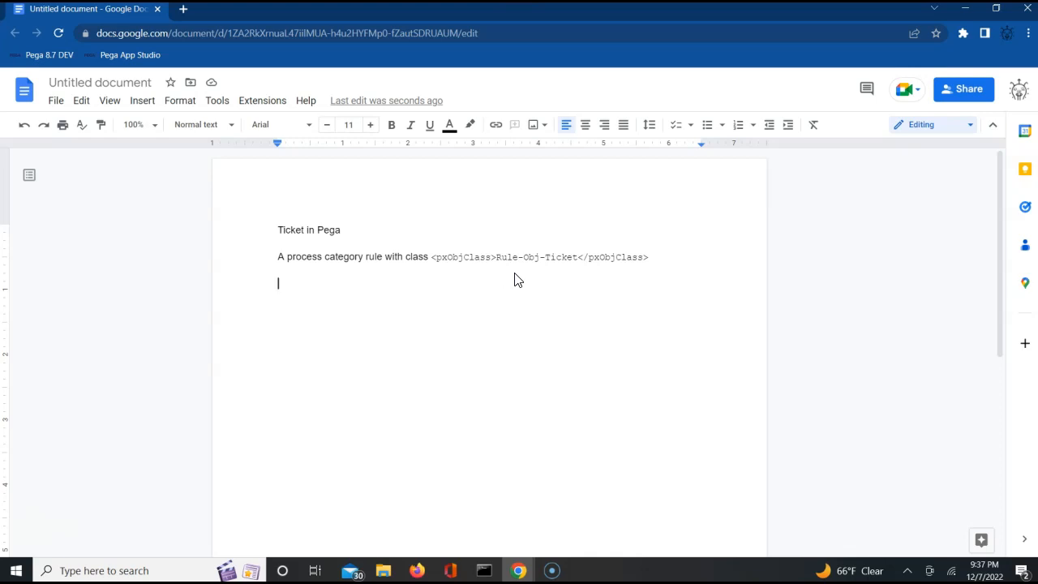
# Step: Add that it is used to jump from one assignment/step to another assignment
pyautogui.write('It sho')
pyautogui.press('BackSpace')
pyautogui.press('BackSpace')
pyautogui.press('BackSpace')
pyautogui.press('BackSpace')
pyautogui.write('s used to jump')
pyautogui.press('BackSpace')
pyautogui.write('p from one')
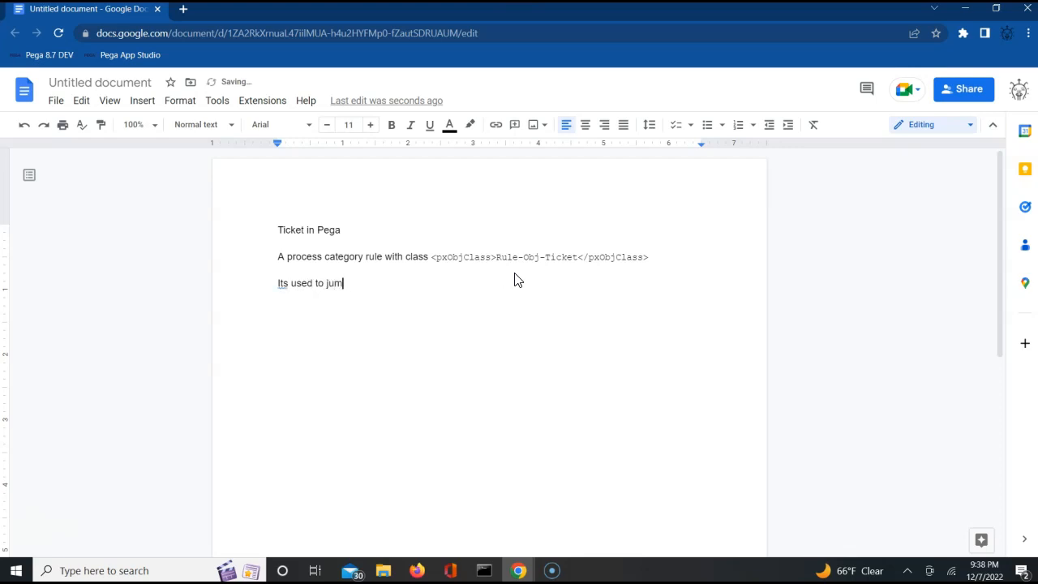
pyautogui.write(' assginment')
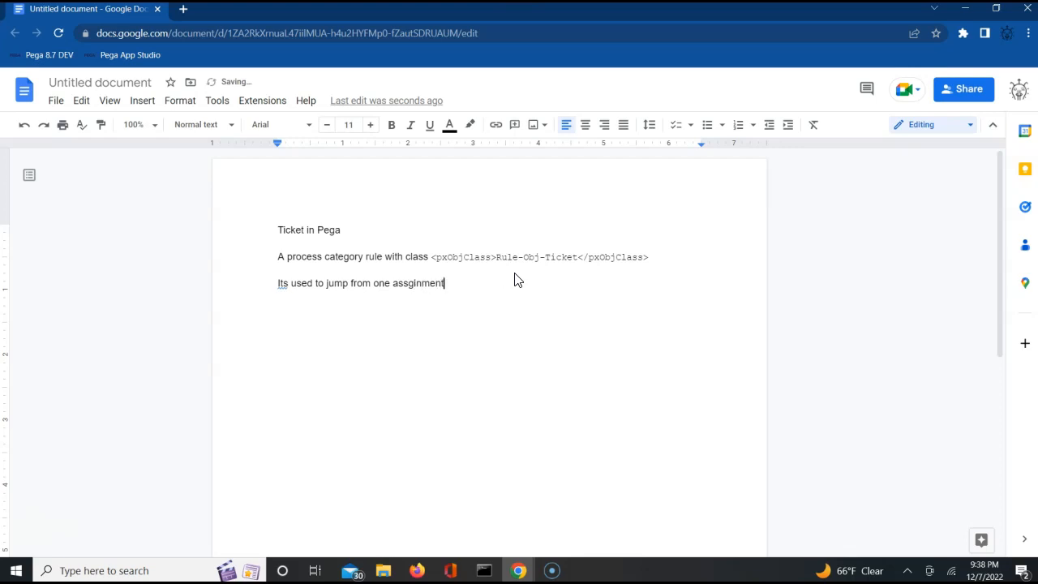
pyautogui.write('/step to other assignment.')
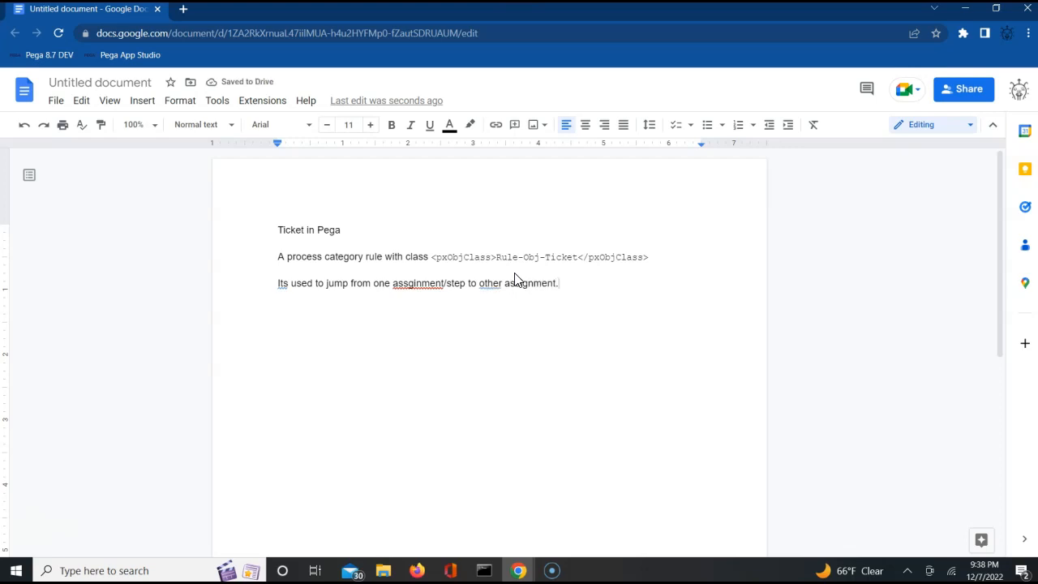
pyautogui.hotkey('alt', 'Tab')
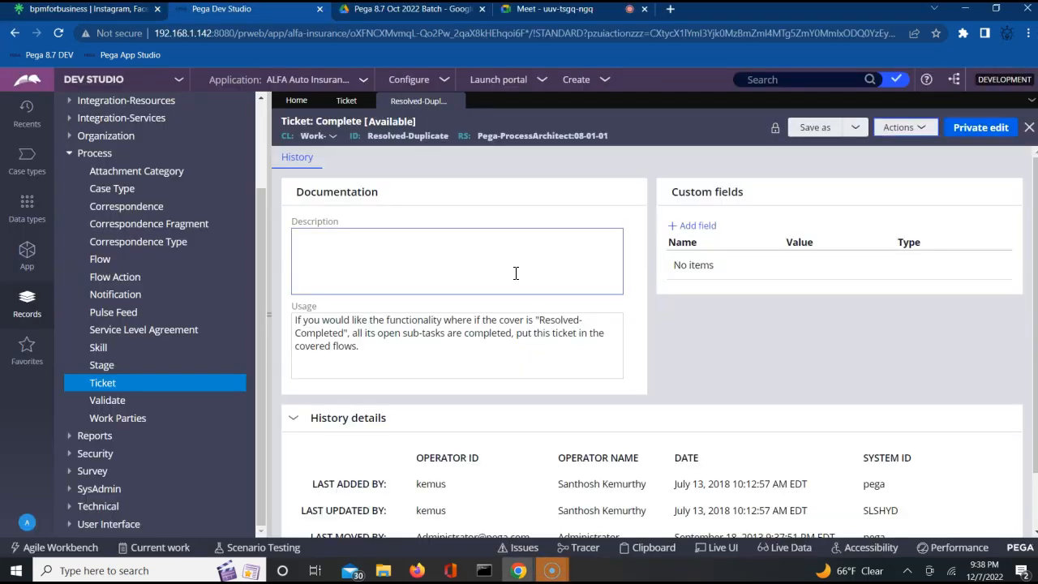
# Step: Open the CustomerFlow flow under App > ALFA-ALFAAuto-Work > Process > Flow
pyautogui.click(32, 266)
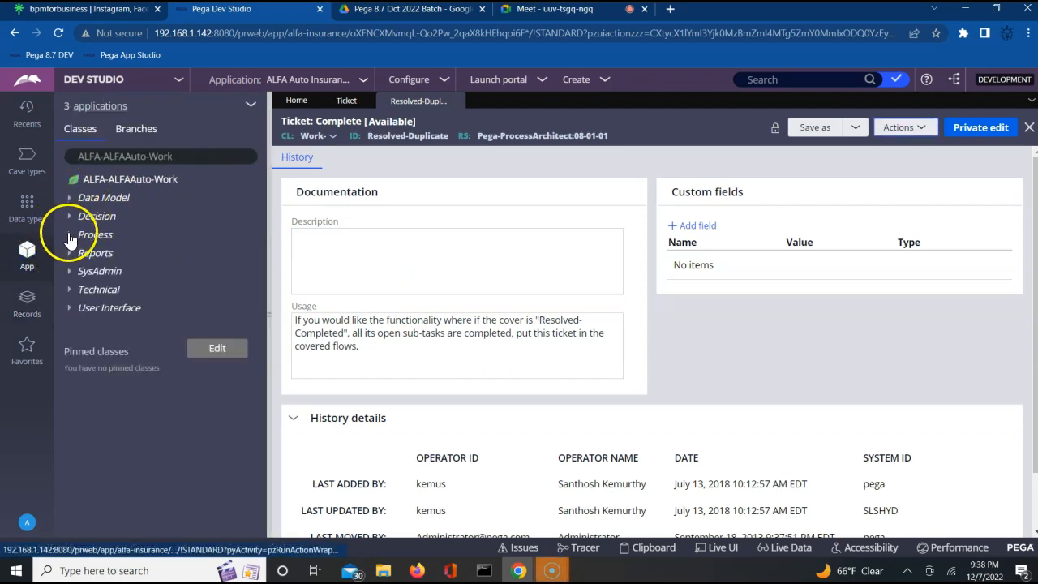
pyautogui.click(71, 235)
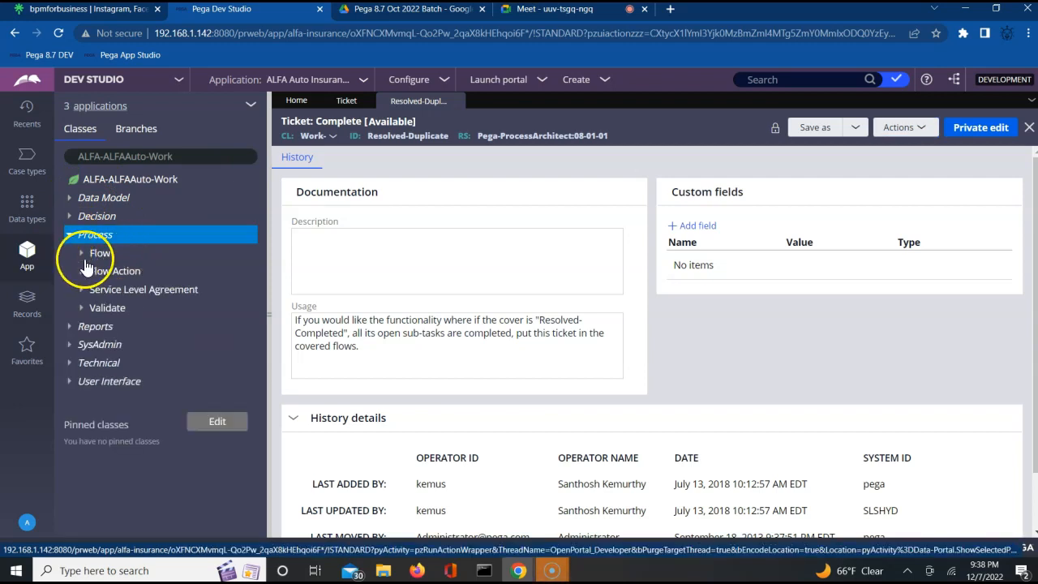
pyautogui.click(81, 254)
pyautogui.click(157, 270)
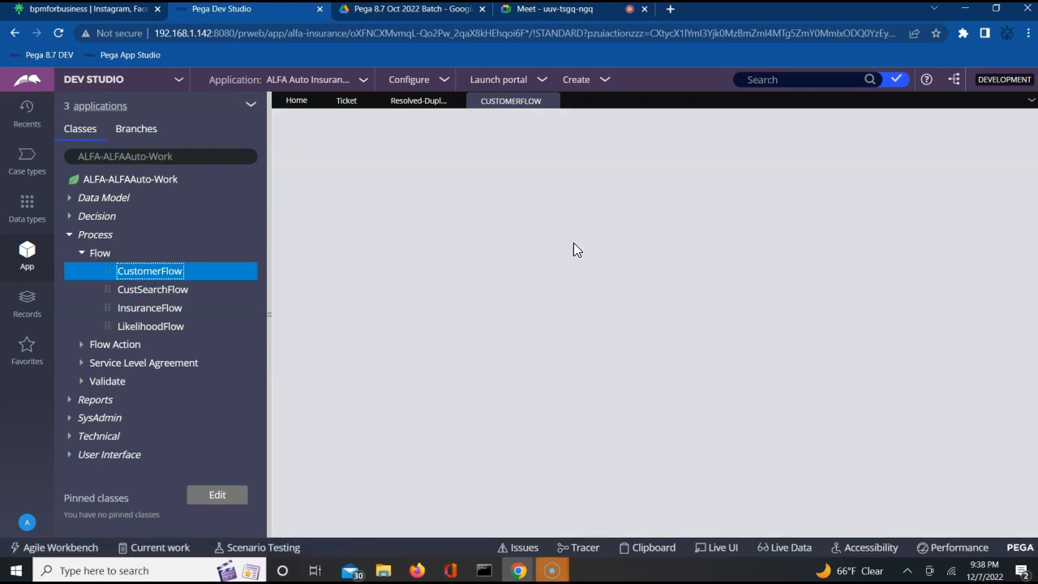
pyautogui.click(535, 244)
pyautogui.click(457, 212)
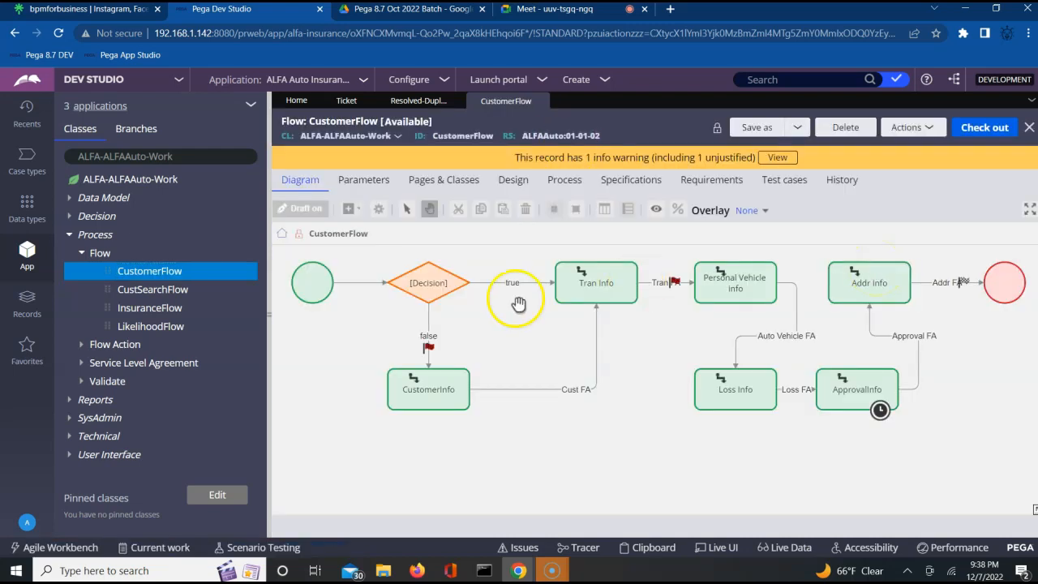
# Step: Click through the CustomerFlow shapes: start, Decision, Tran Info and Addr Info
pyautogui.click(313, 284)
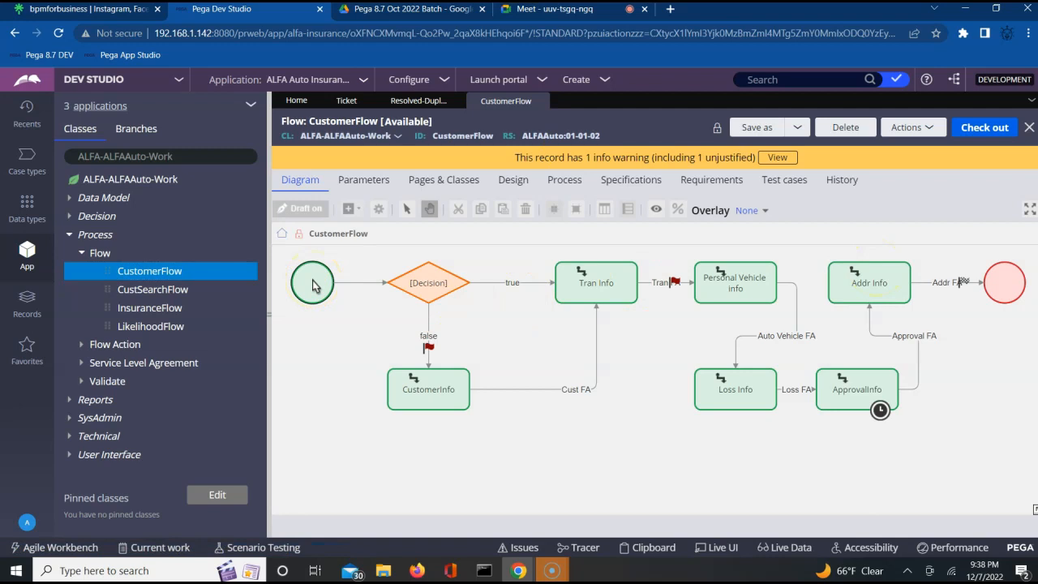
pyautogui.click(430, 288)
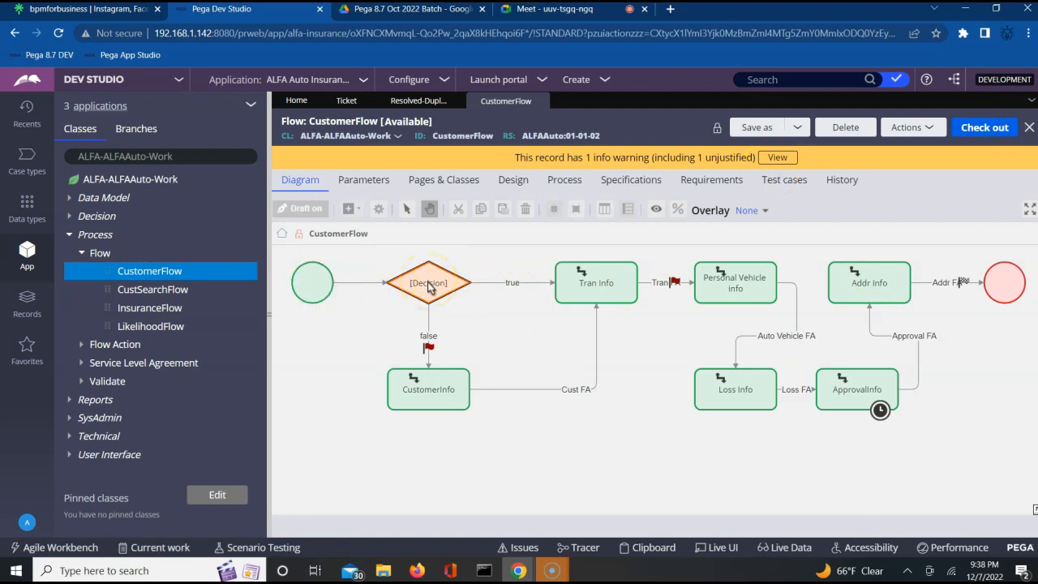
pyautogui.click(567, 284)
pyautogui.click(445, 402)
pyautogui.click(429, 284)
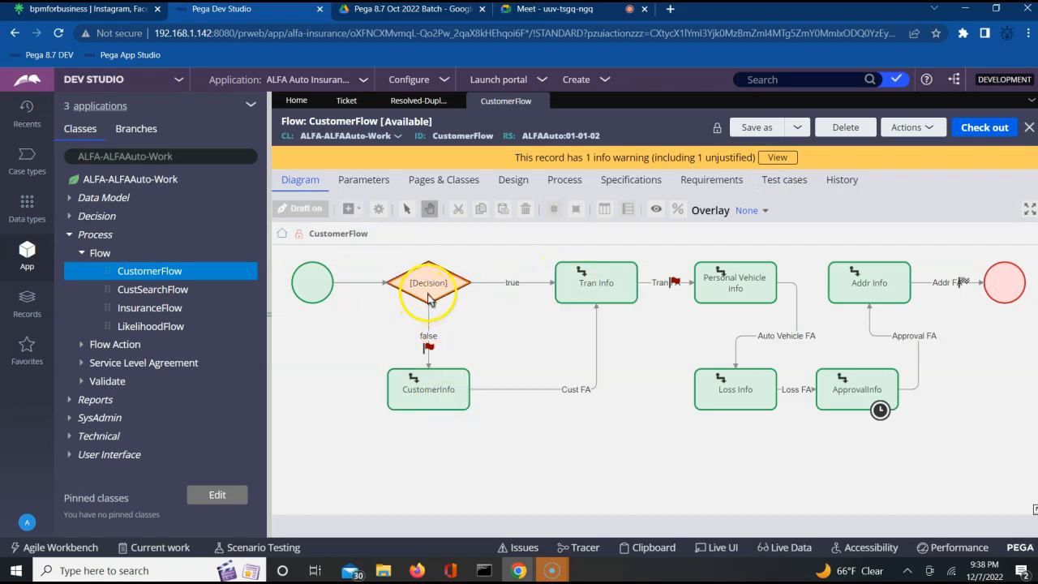
pyautogui.click(854, 289)
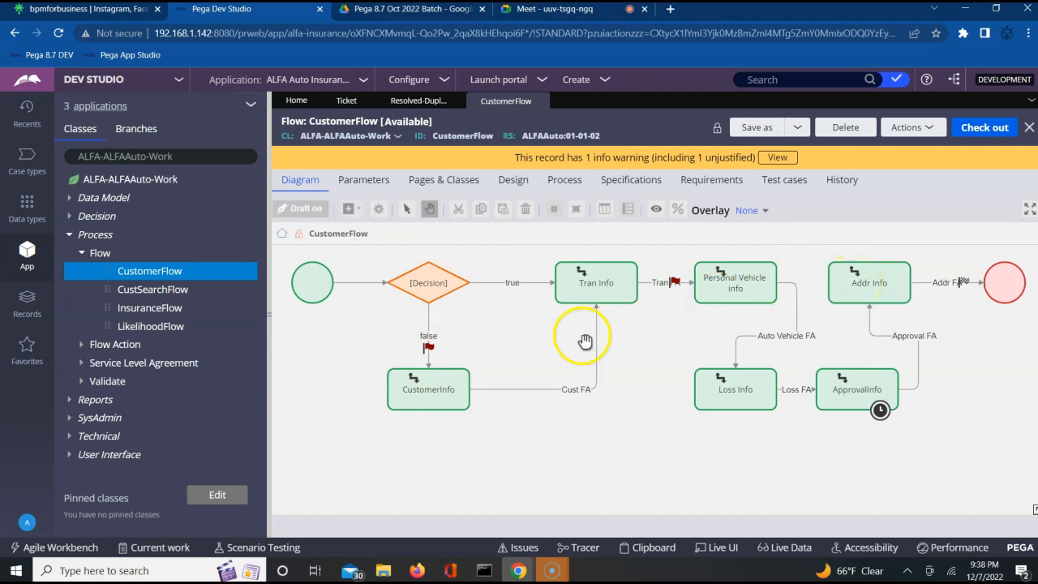
pyautogui.click(454, 288)
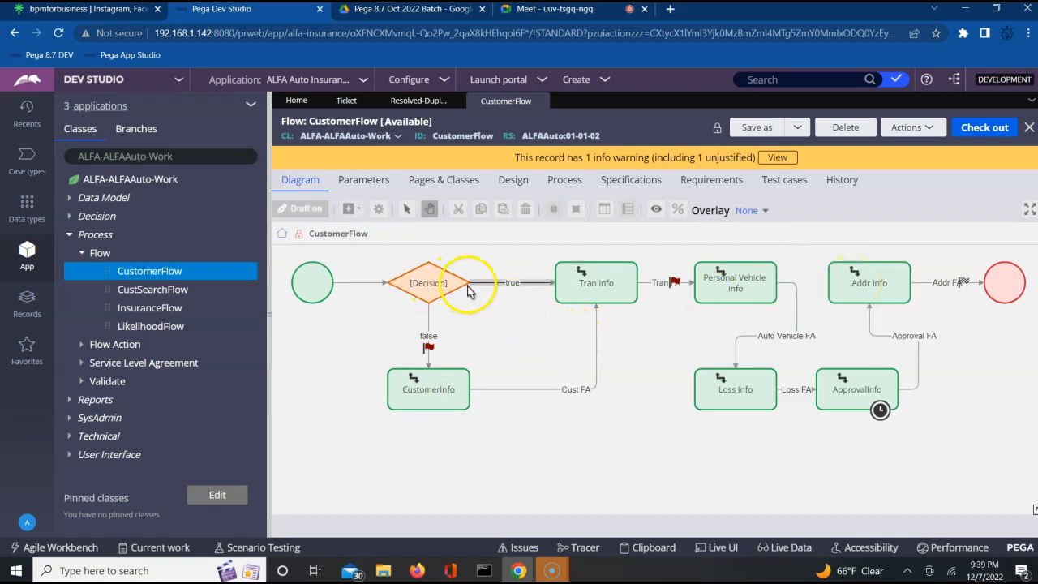
pyautogui.click(609, 290)
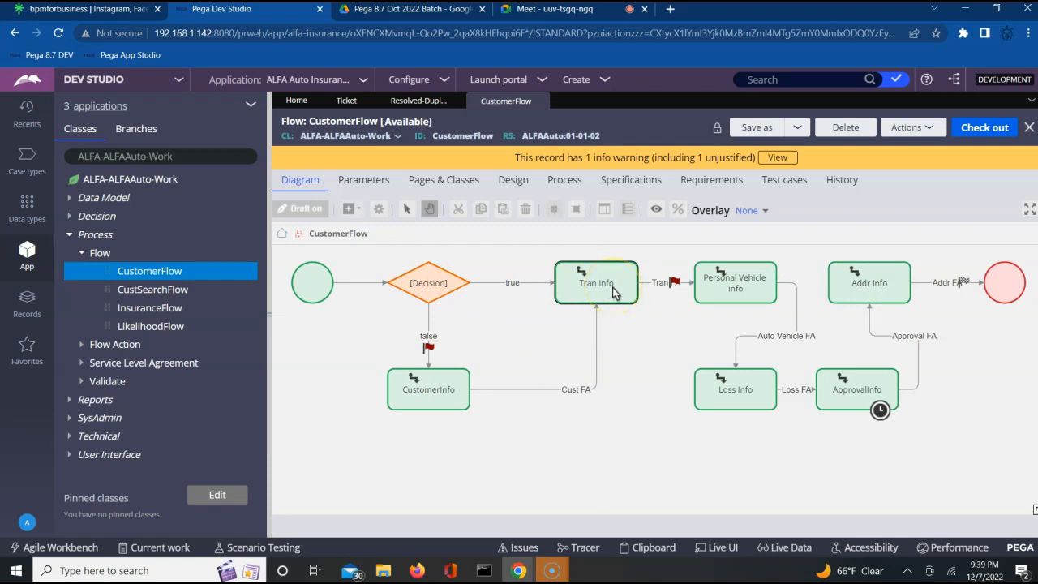
pyautogui.click(438, 280)
pyautogui.click(590, 292)
# Step: Review Addr Info, CustomerInfo and ApprovalInfo, then open the Tran Info assignment's properties
pyautogui.click(866, 288)
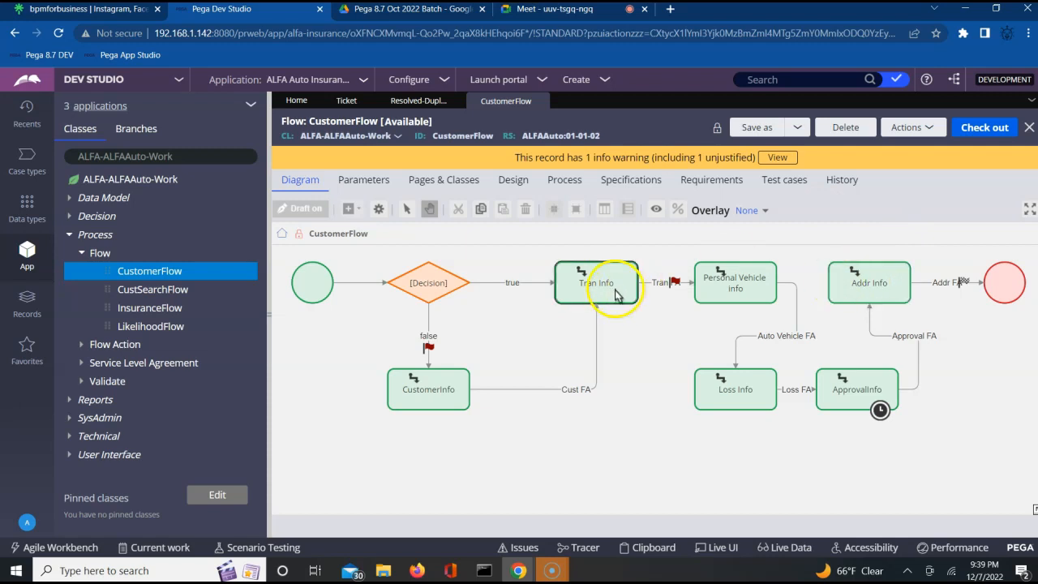
pyautogui.click(578, 278)
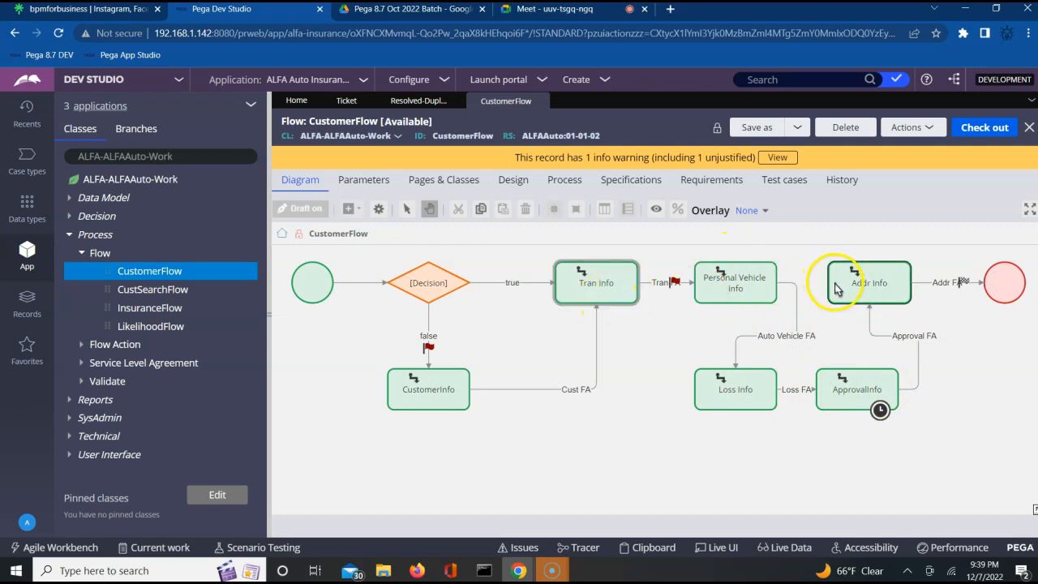
pyautogui.click(602, 293)
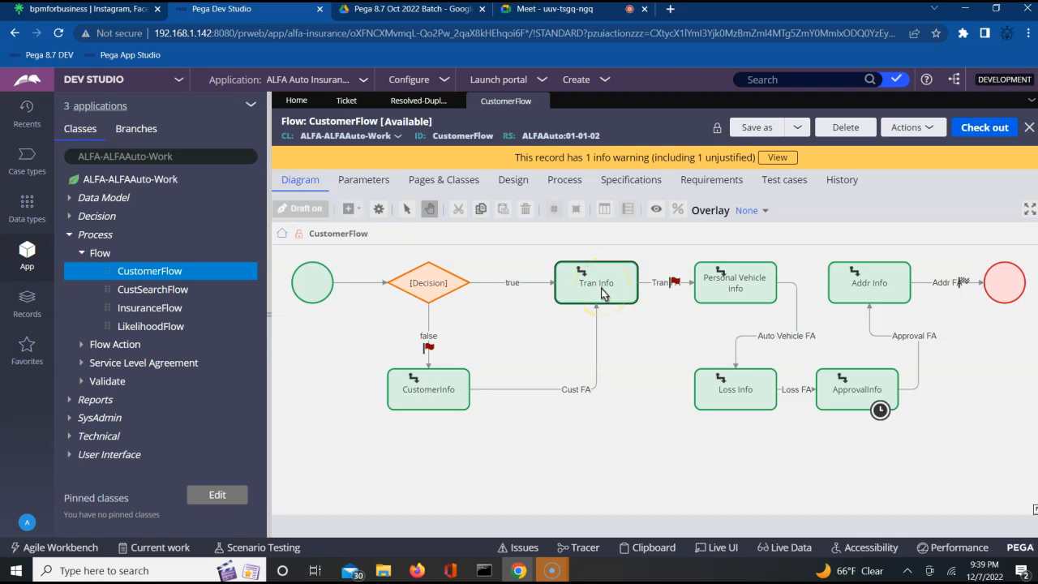
pyautogui.click(888, 289)
pyautogui.click(452, 397)
pyautogui.click(837, 398)
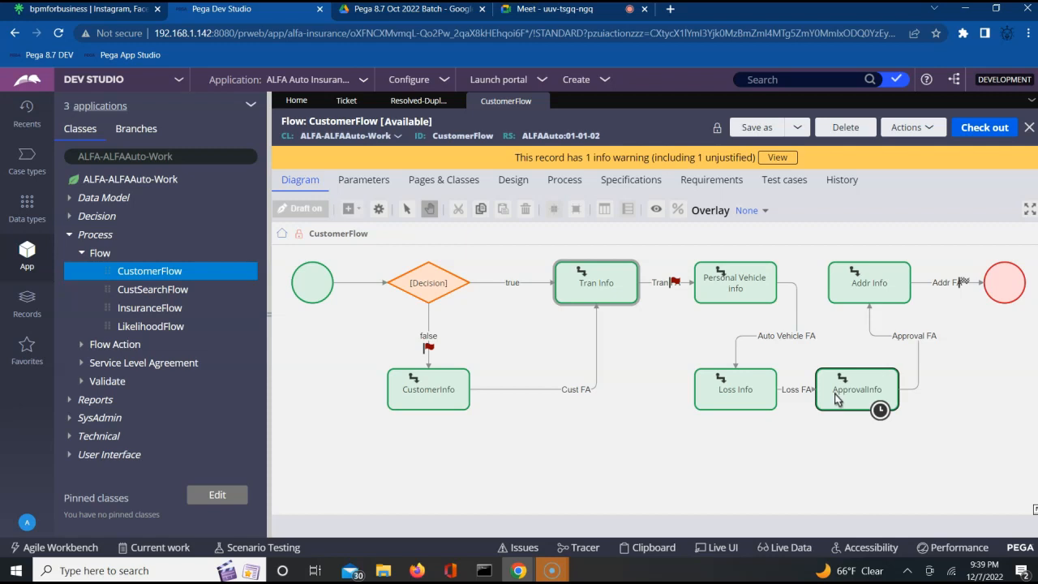
pyautogui.doubleClick(599, 290)
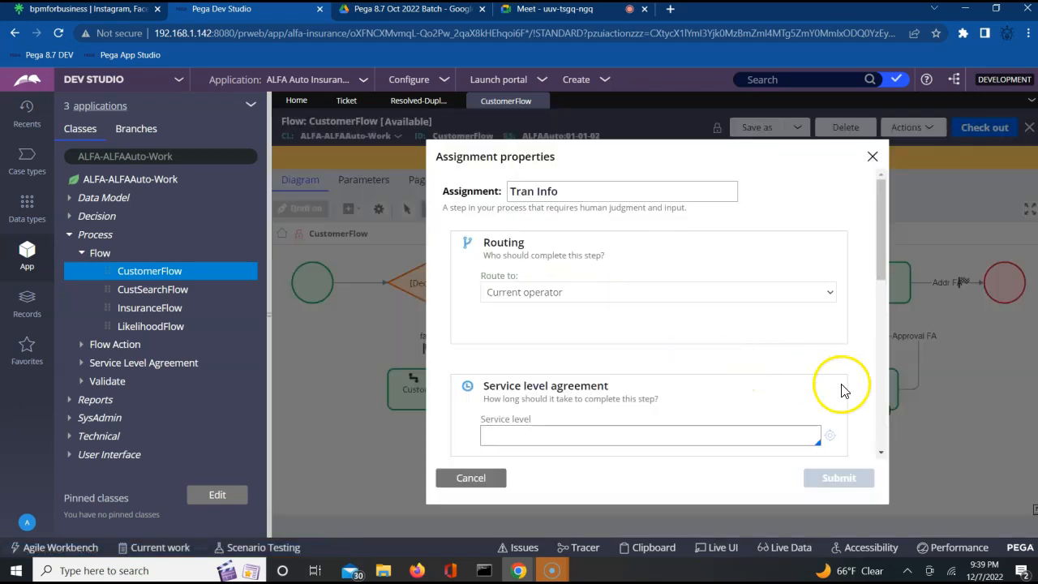
# Step: Scroll to Advanced and expand Tickets, showing blank Ticket name and Display name fields
pyautogui.click(881, 453)
pyautogui.moveTo(880, 455); pyautogui.dragTo(880, 455)
pyautogui.click(497, 370)
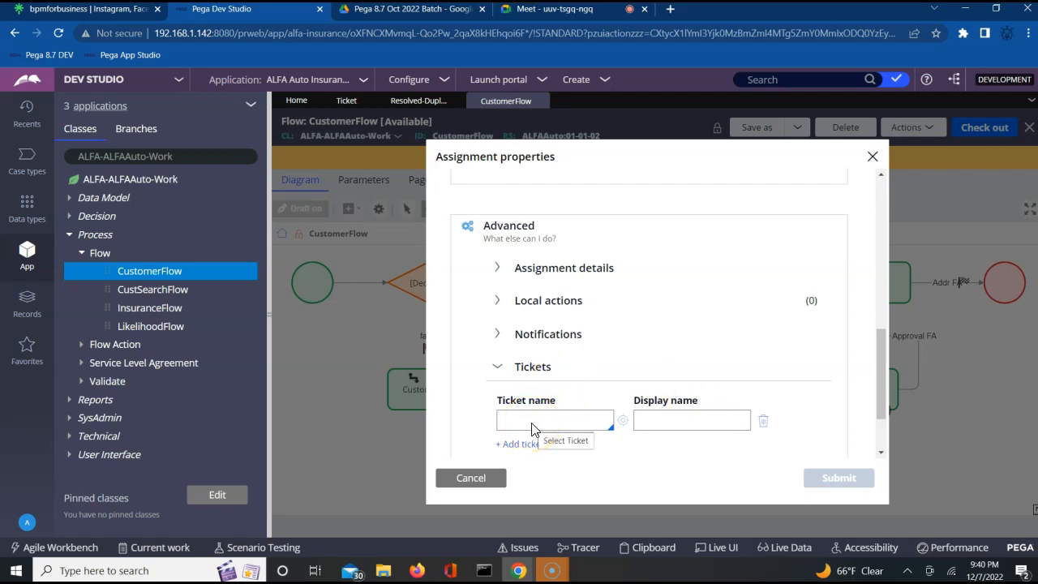
# Step: Admit the waiting participant to the video call and return to Dev Studio
pyautogui.click(525, 18)
pyautogui.click(660, 154)
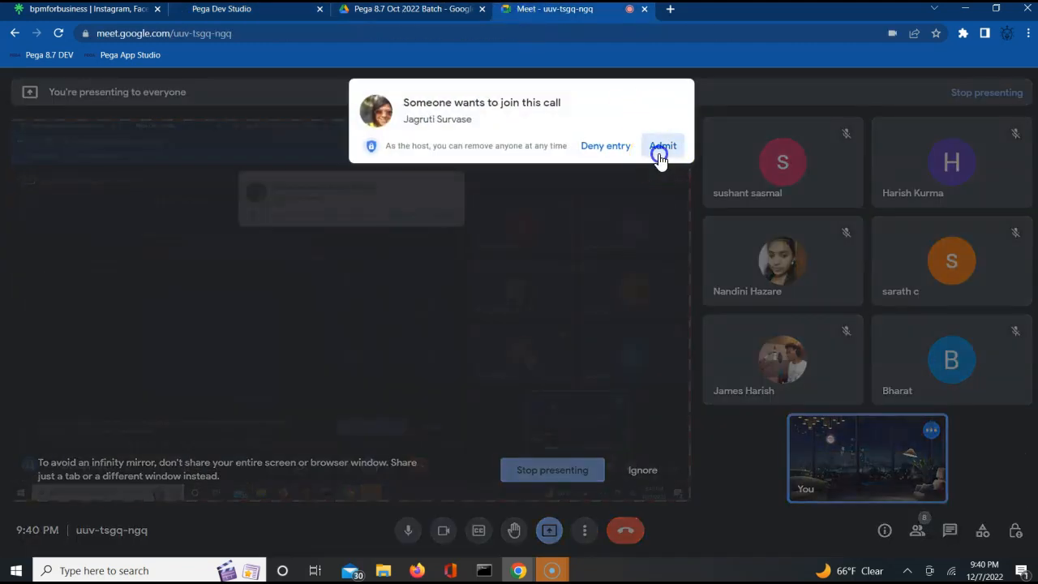
pyautogui.click(247, 10)
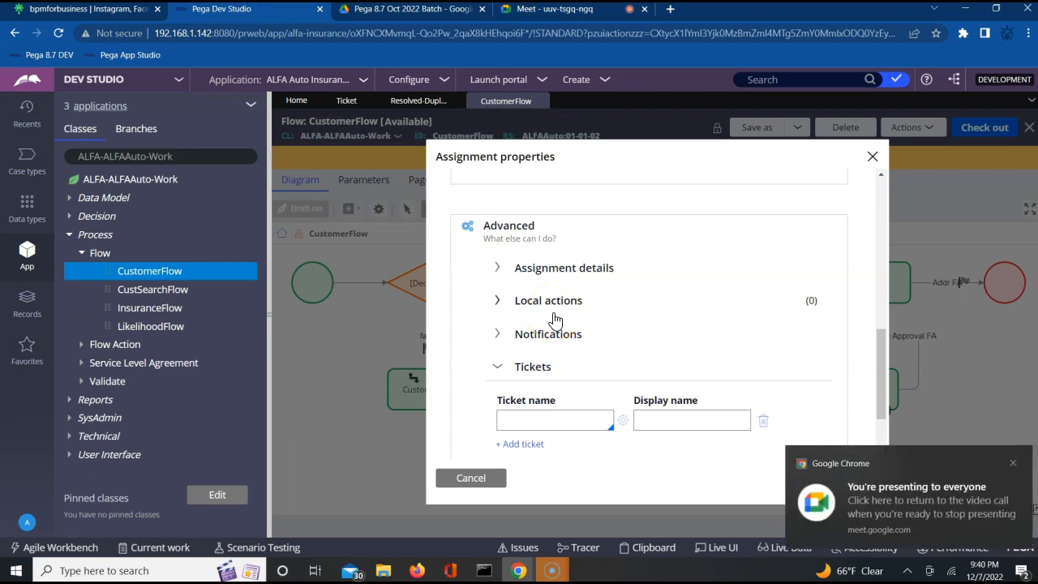
# Step: Close the Tran Info properties unchanged, revisit the Ticket list, then return to CustomerFlow
pyautogui.click(873, 158)
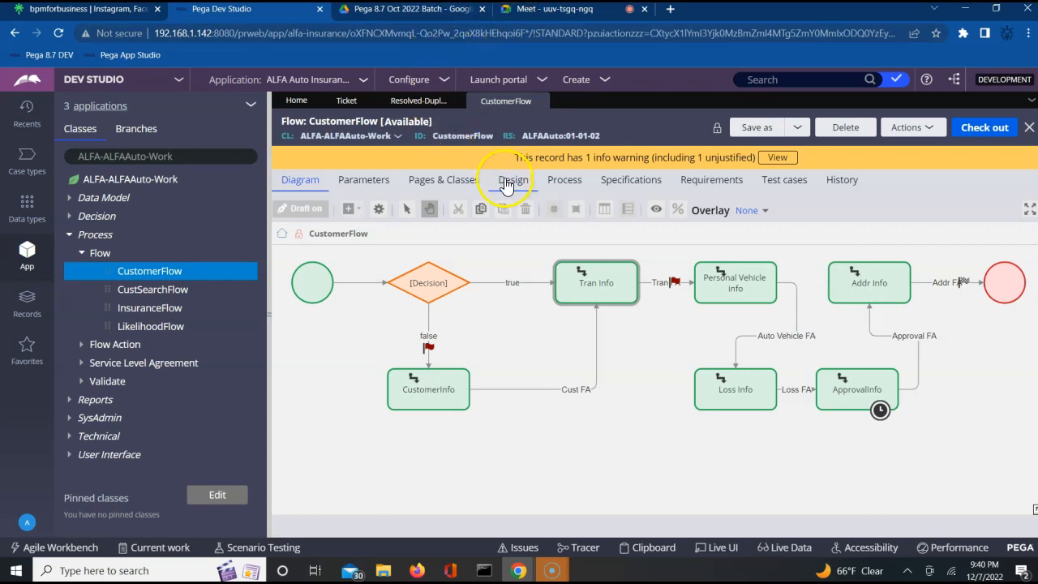
pyautogui.click(345, 103)
pyautogui.click(491, 103)
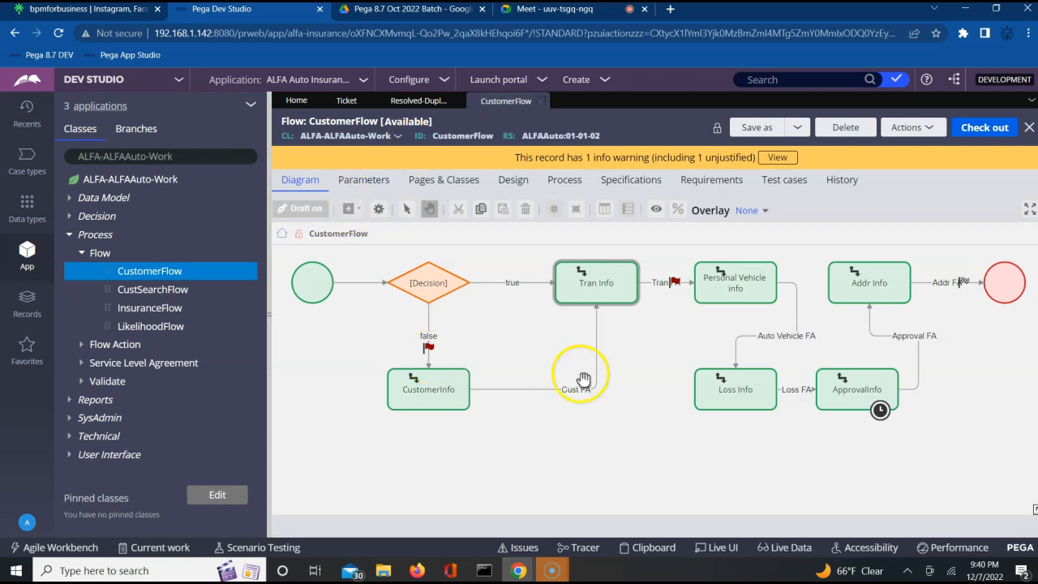
pyautogui.scroll(-2, 584, 379)
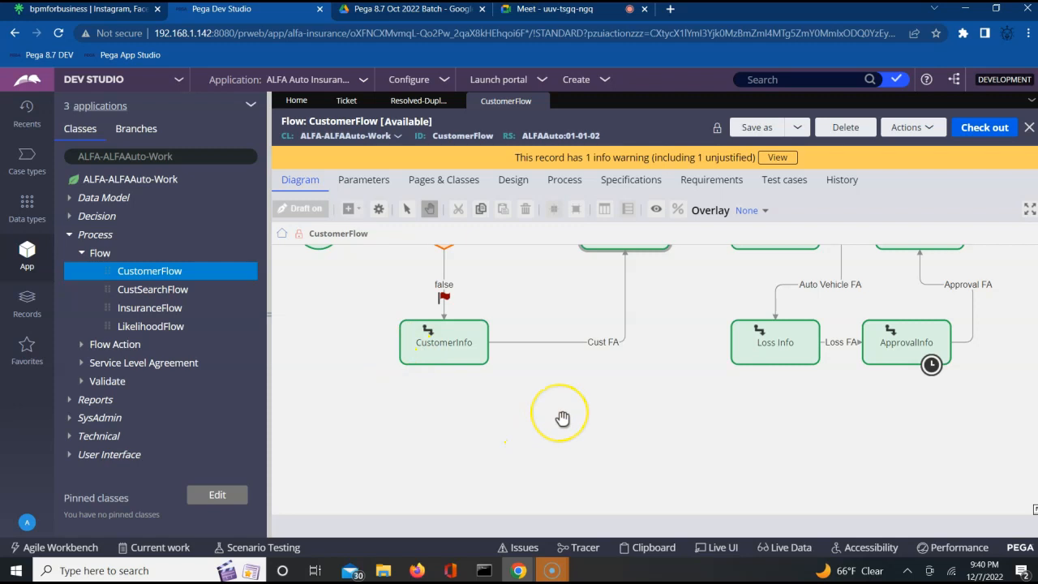
pyautogui.scroll(1, 560, 418)
pyautogui.moveTo(559, 299); pyautogui.dragTo(563, 427)
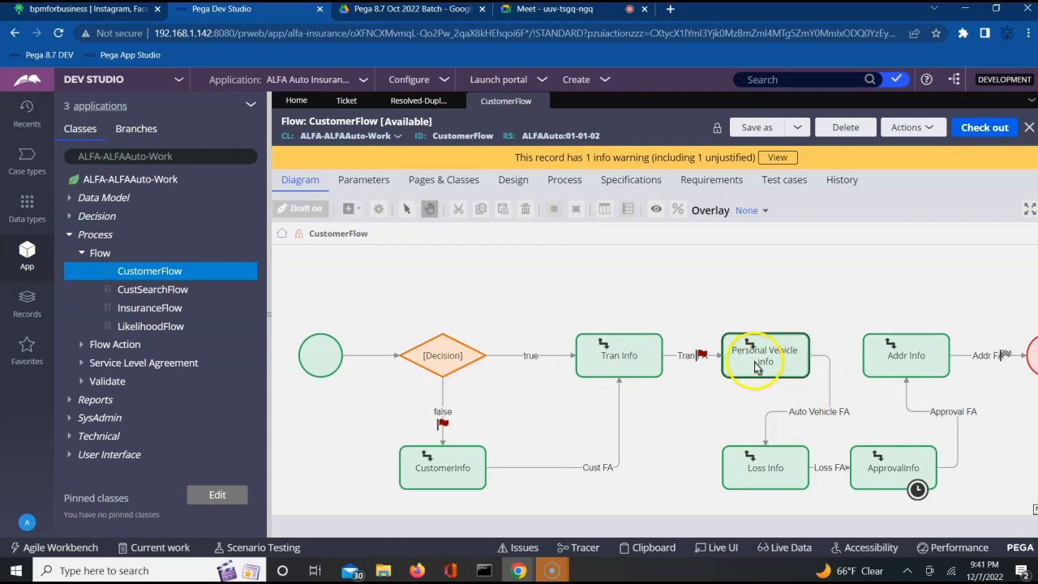
pyautogui.click(777, 418)
pyautogui.click(768, 370)
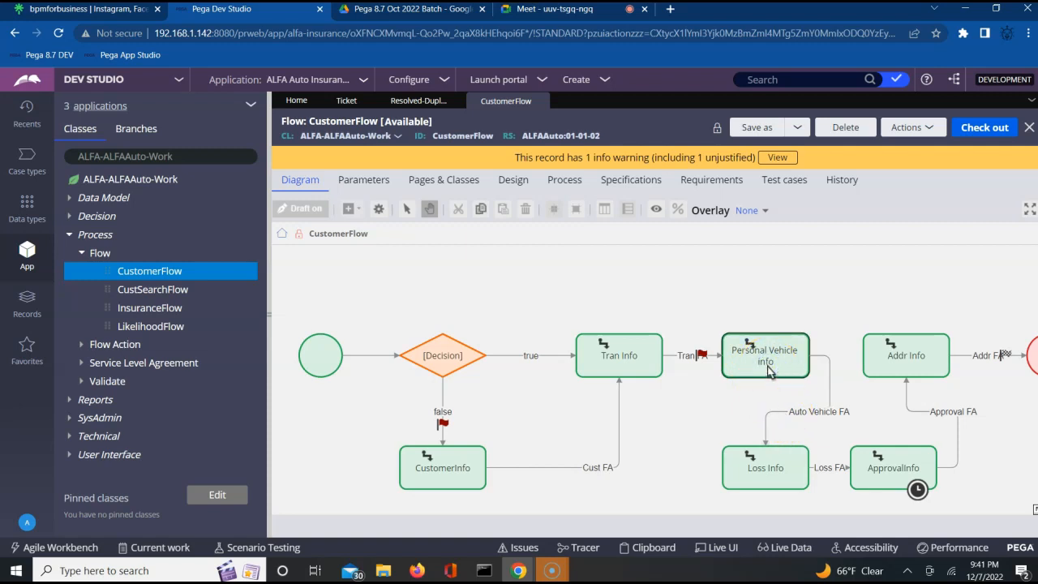
pyautogui.click(782, 413)
pyautogui.click(782, 391)
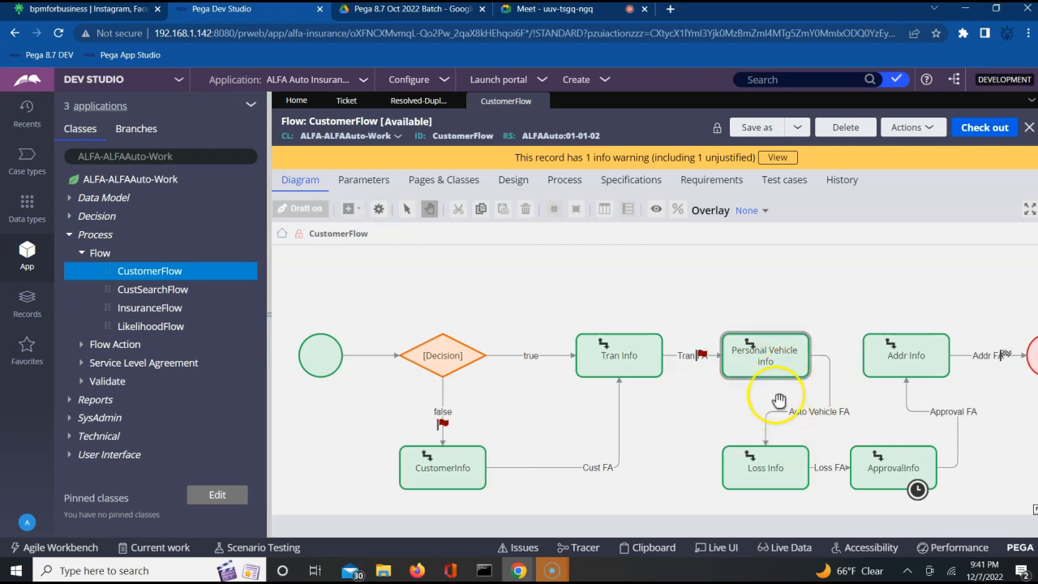
pyautogui.click(795, 467)
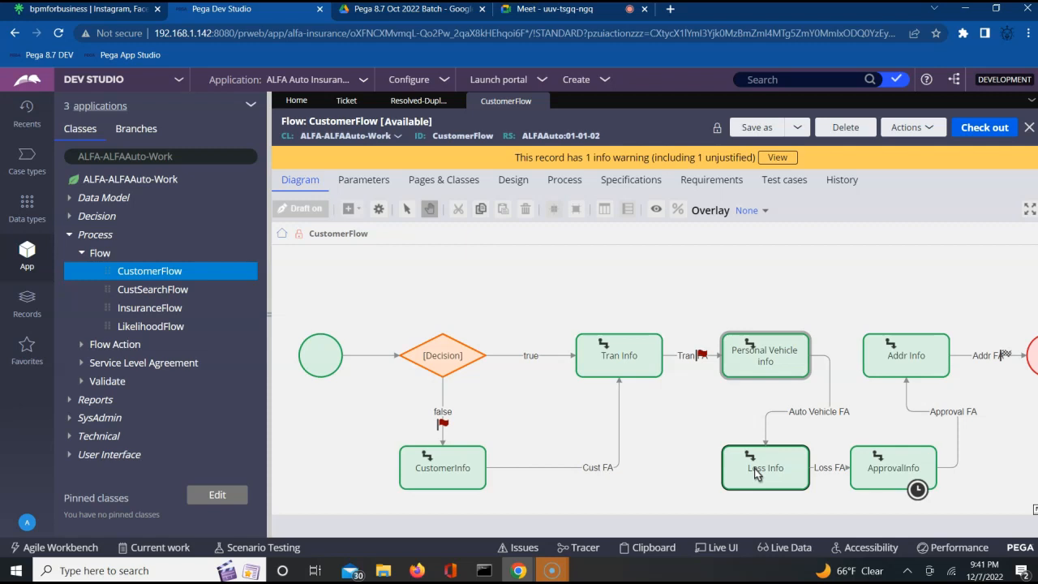
pyautogui.click(771, 394)
pyautogui.click(734, 375)
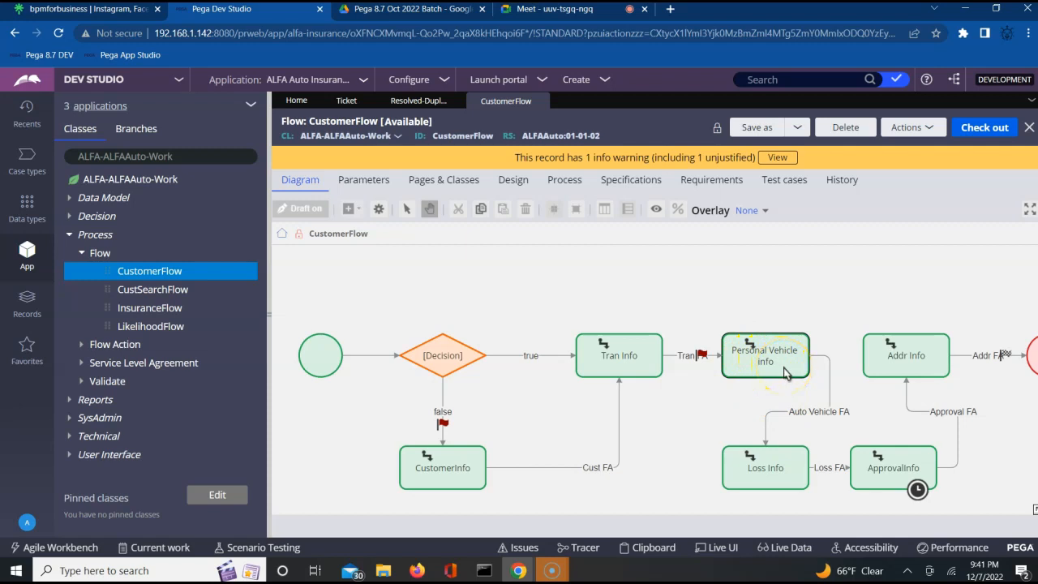
pyautogui.click(771, 394)
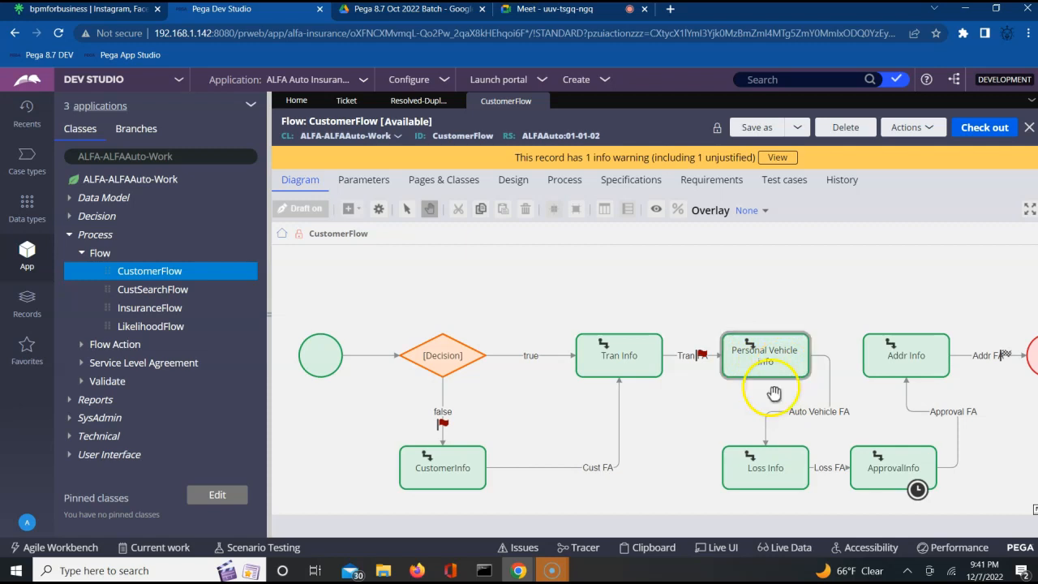
pyautogui.click(880, 367)
pyautogui.click(898, 371)
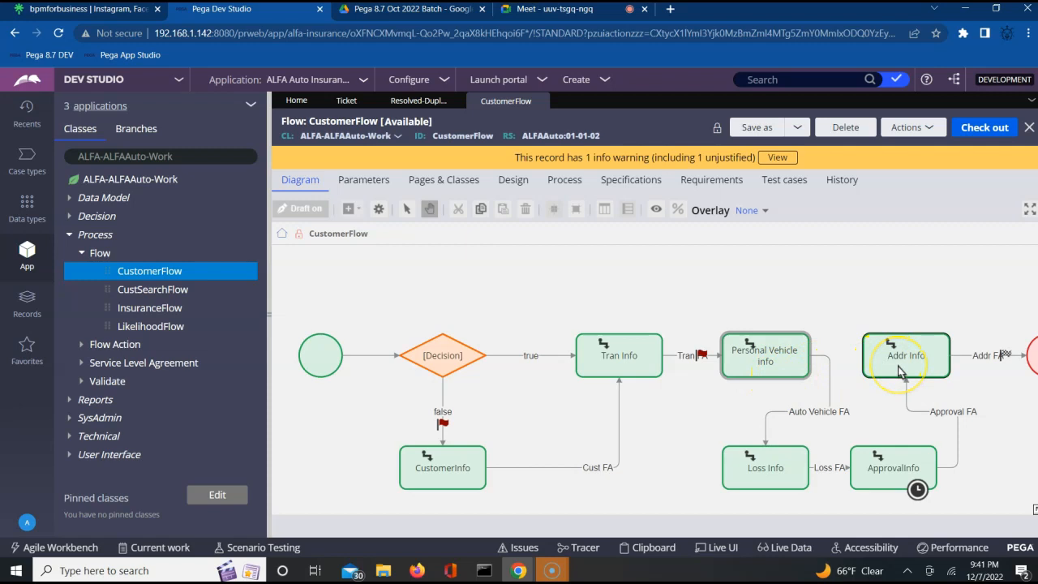
pyautogui.click(758, 463)
pyautogui.click(887, 477)
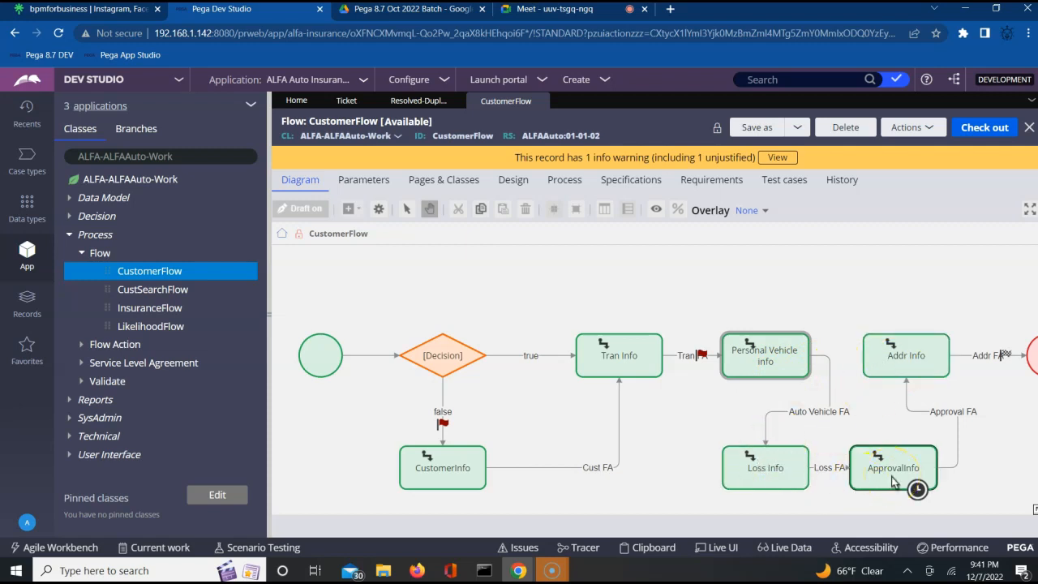
pyautogui.click(739, 377)
pyautogui.click(890, 375)
pyautogui.click(765, 365)
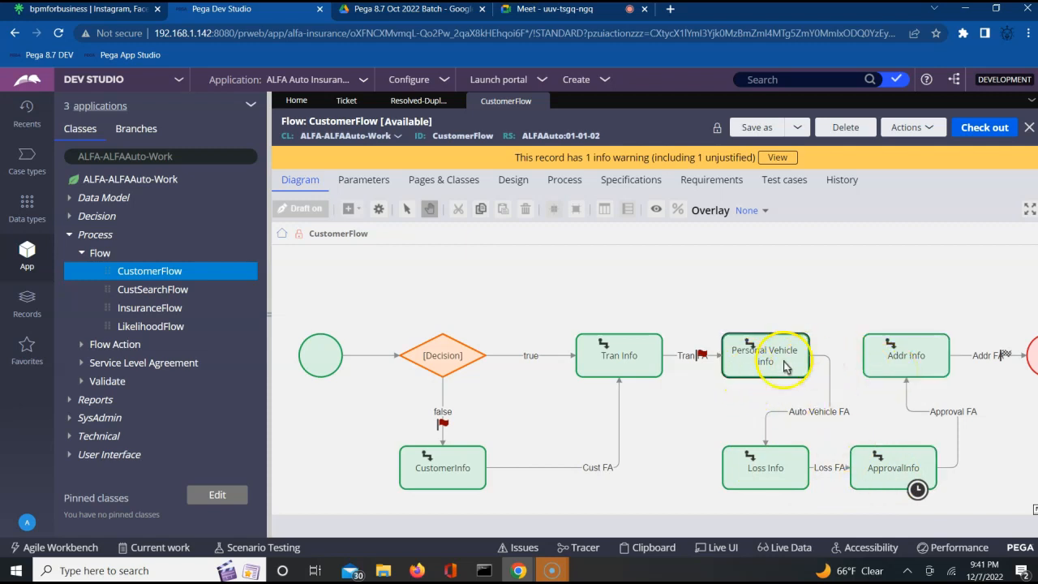
pyautogui.click(826, 418)
# Step: Open PersonalVehicleSection from the Auto Vehicle FA connector's AUTOVehicleFA flow action
pyautogui.doubleClick(826, 418)
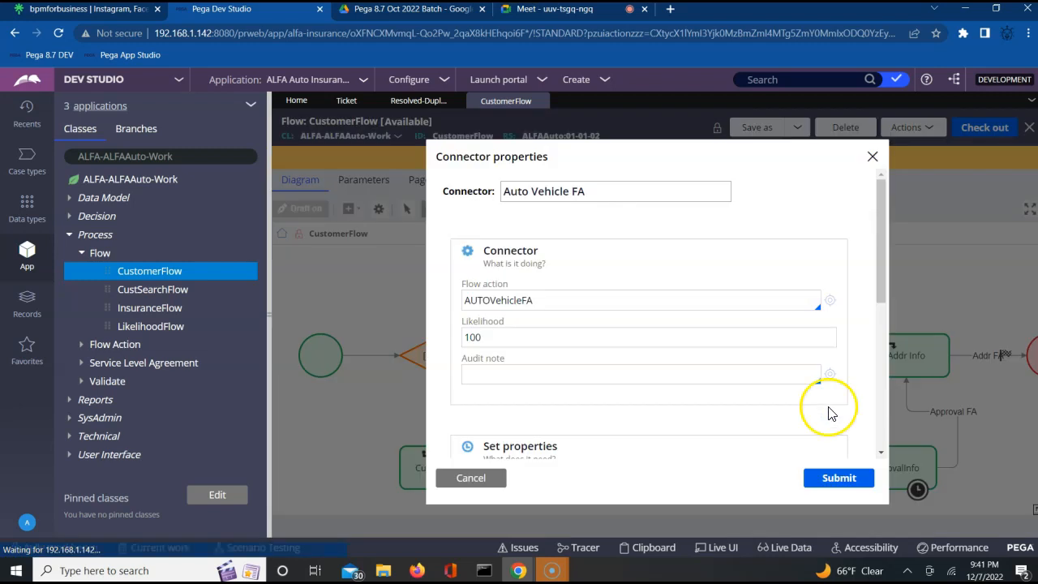
pyautogui.click(830, 300)
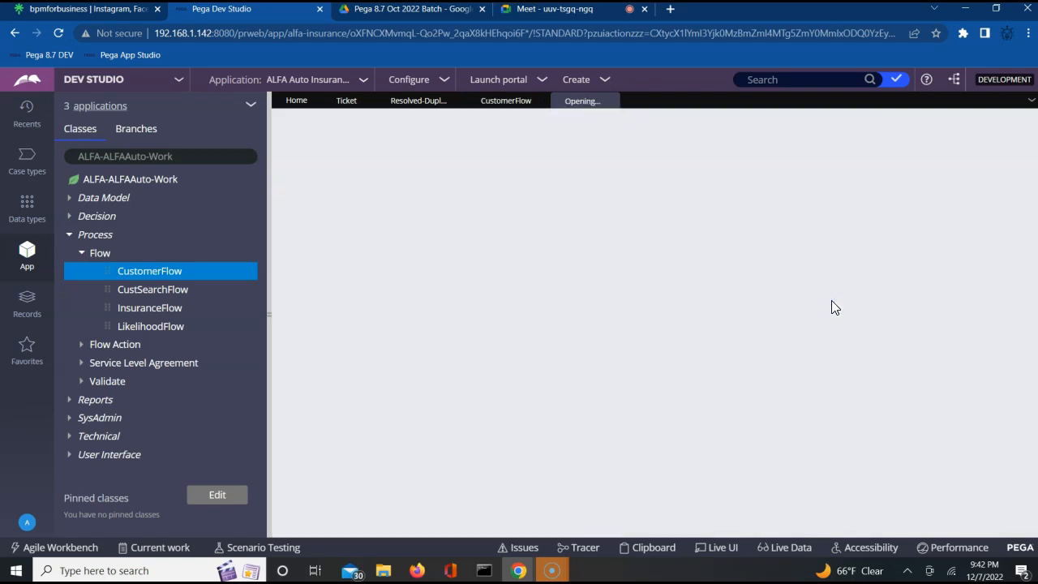
pyautogui.click(702, 301)
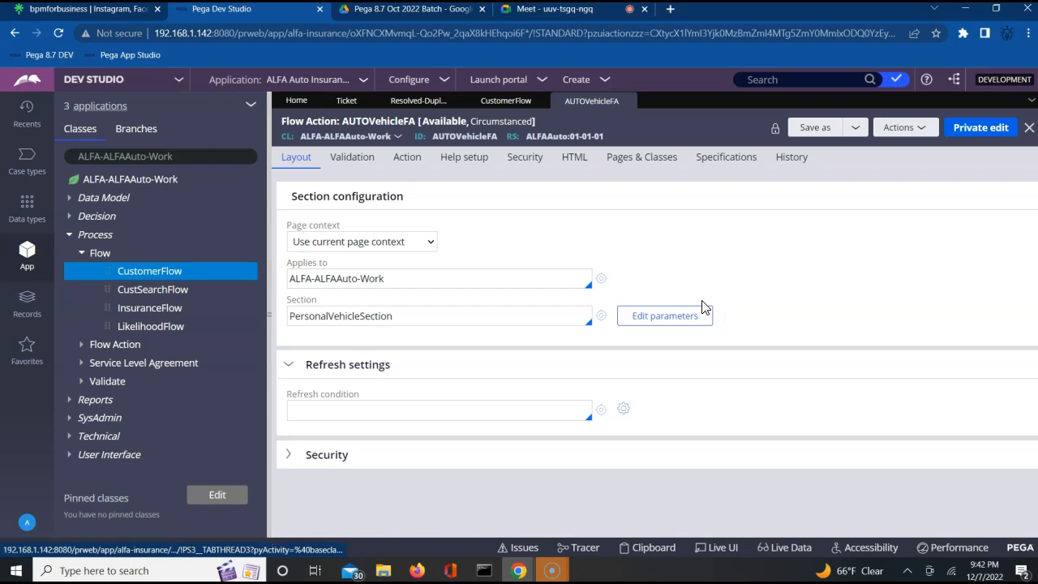
pyautogui.click(605, 318)
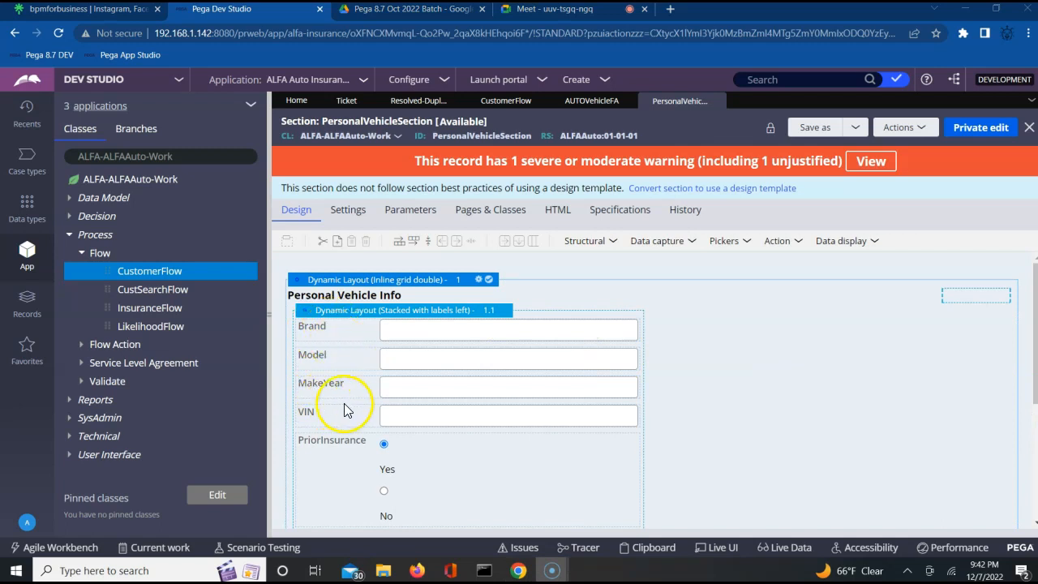
# Step: Select the Claims Info layout in the PersonalVehicleSection design
pyautogui.click(1034, 460)
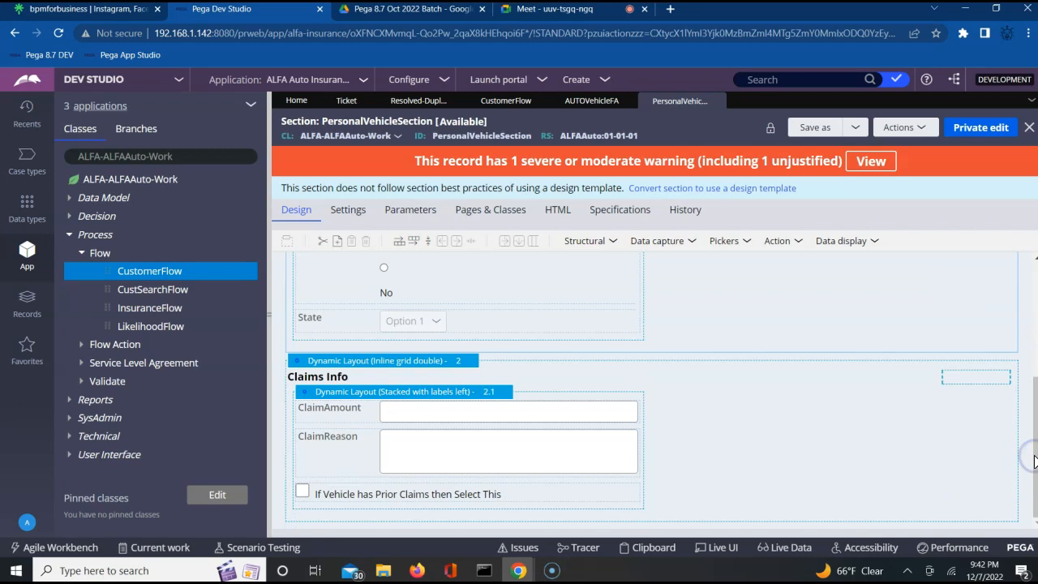
pyautogui.click(930, 445)
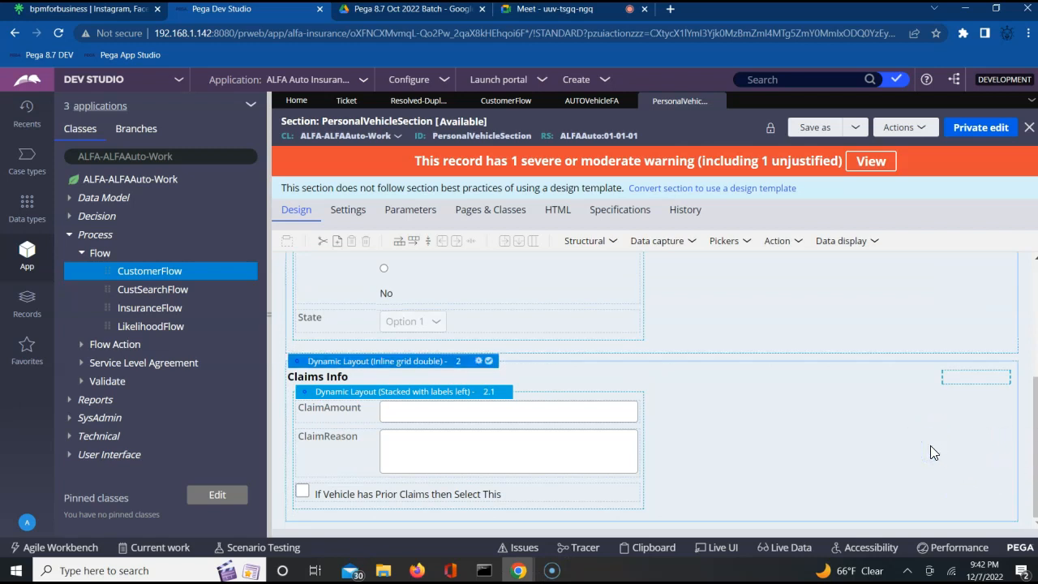
pyautogui.scroll(2, 930, 445)
pyautogui.scroll(2, 930, 452)
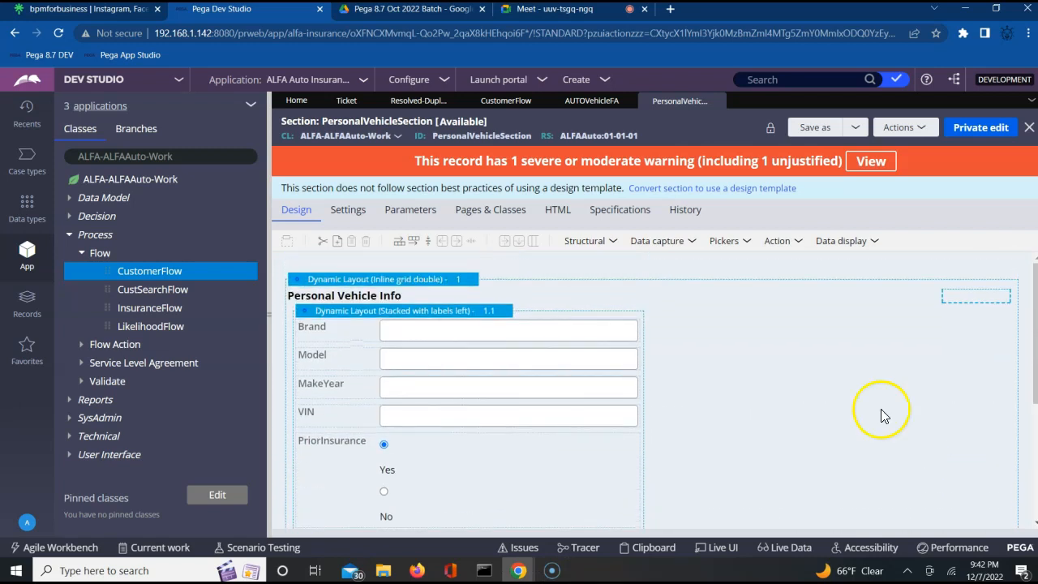
# Step: Admit the waiting participant into the Meet call and return to Dev Studio
pyautogui.click(548, 18)
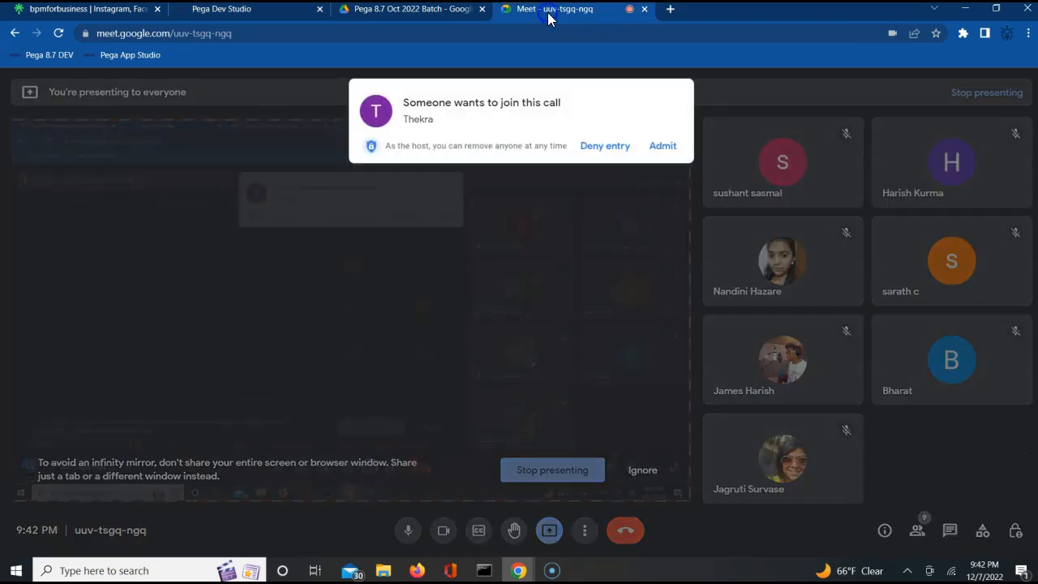
pyautogui.click(659, 150)
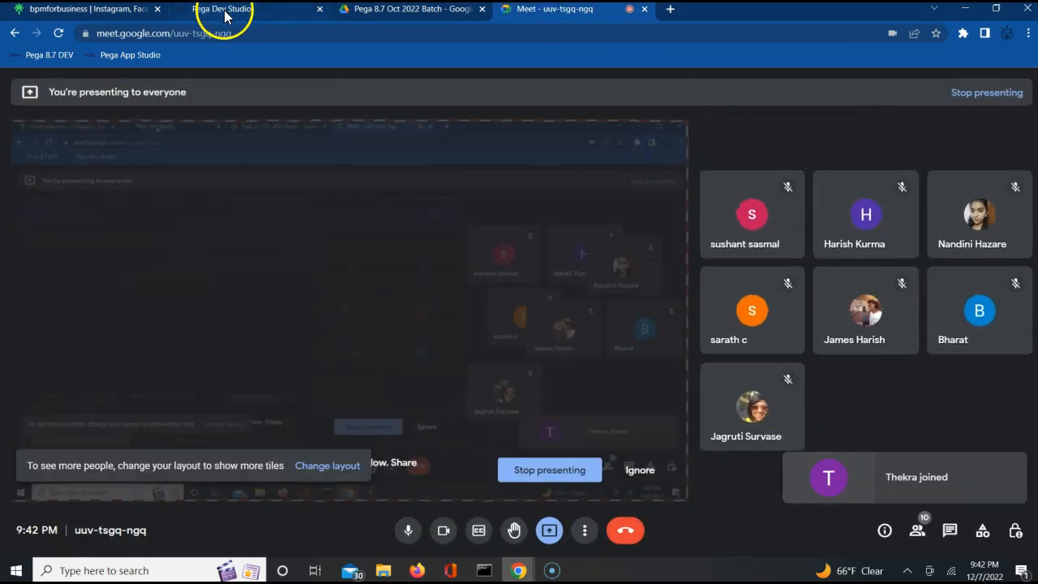
pyautogui.click(224, 9)
# Step: Select the outer Personal Vehicle Info layout, then show the Ticket rule instances list
pyautogui.click(743, 360)
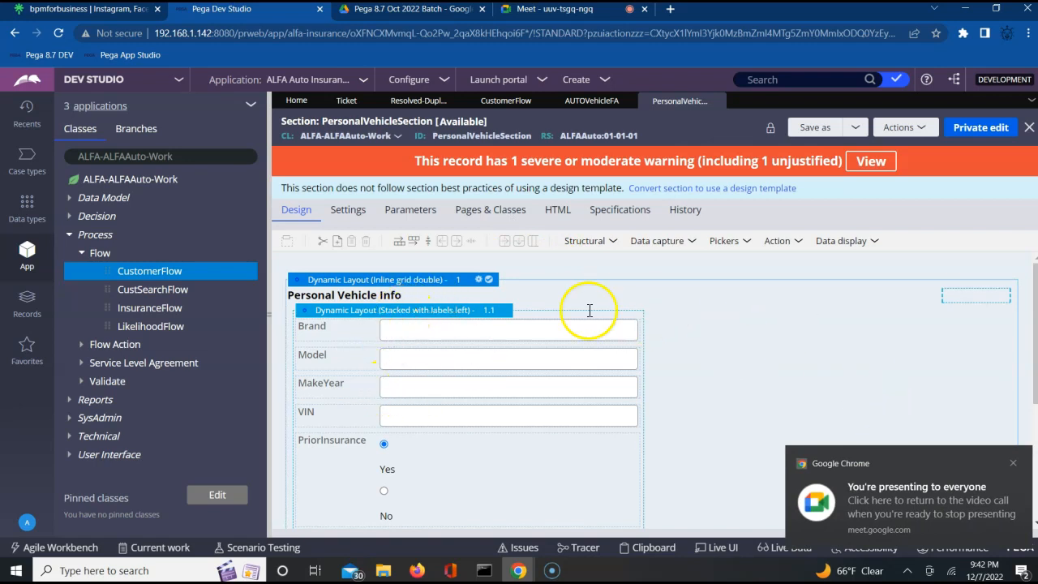
pyautogui.click(816, 368)
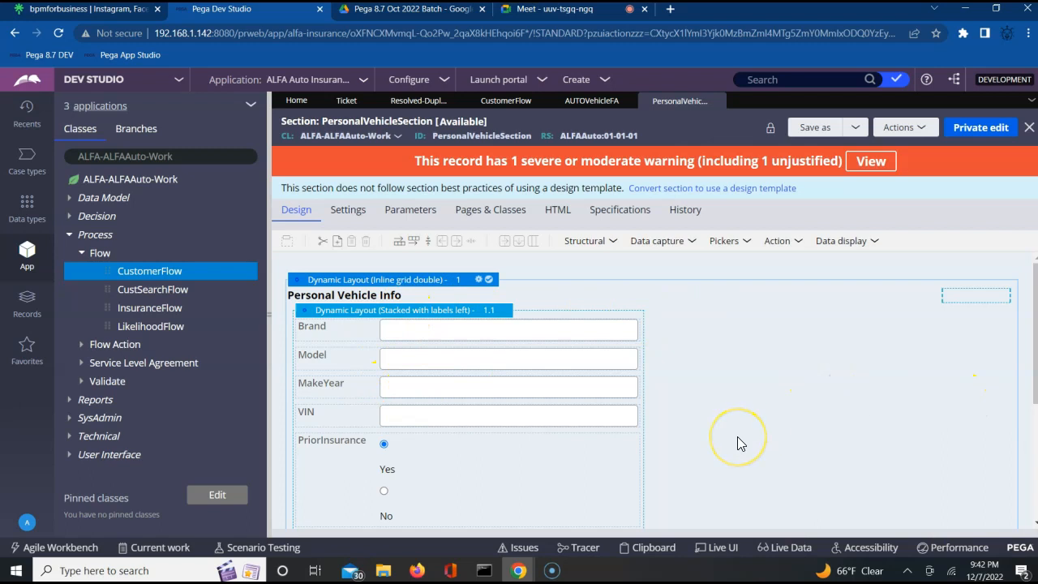
pyautogui.scroll(-2, 738, 442)
pyautogui.scroll(2, 737, 438)
pyautogui.click(346, 101)
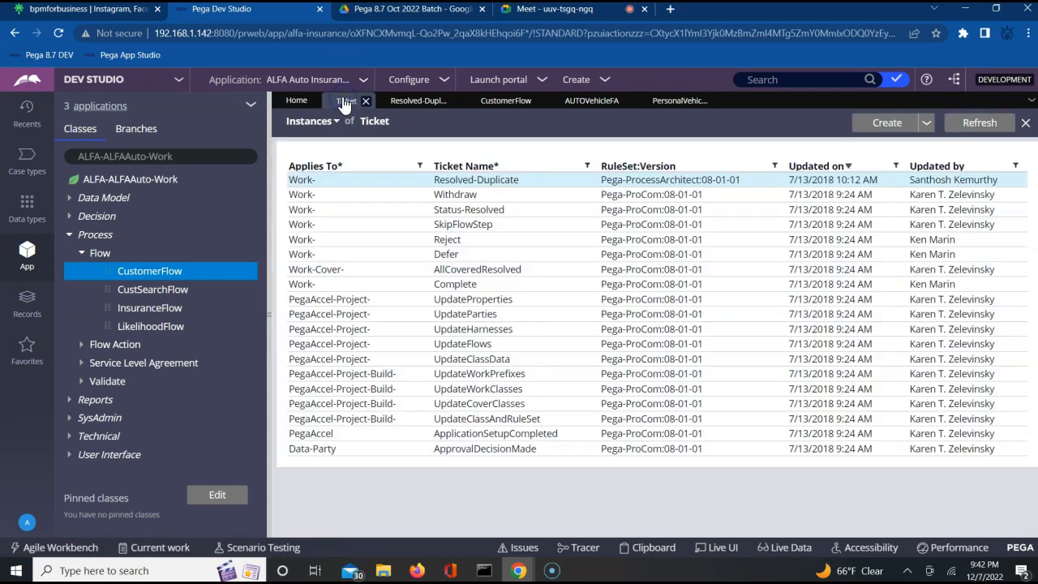
pyautogui.click(503, 101)
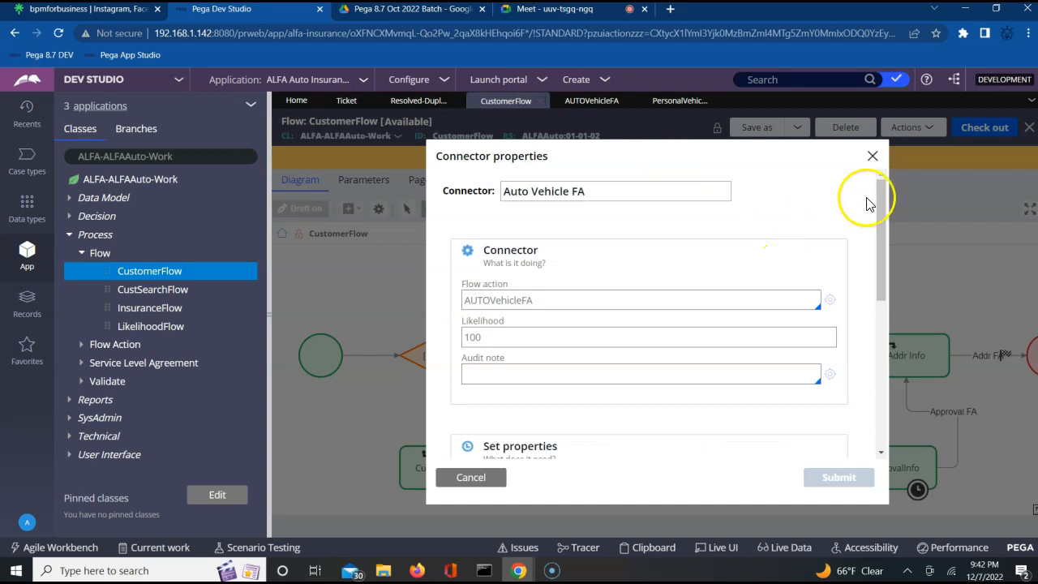
pyautogui.click(871, 157)
pyautogui.click(757, 357)
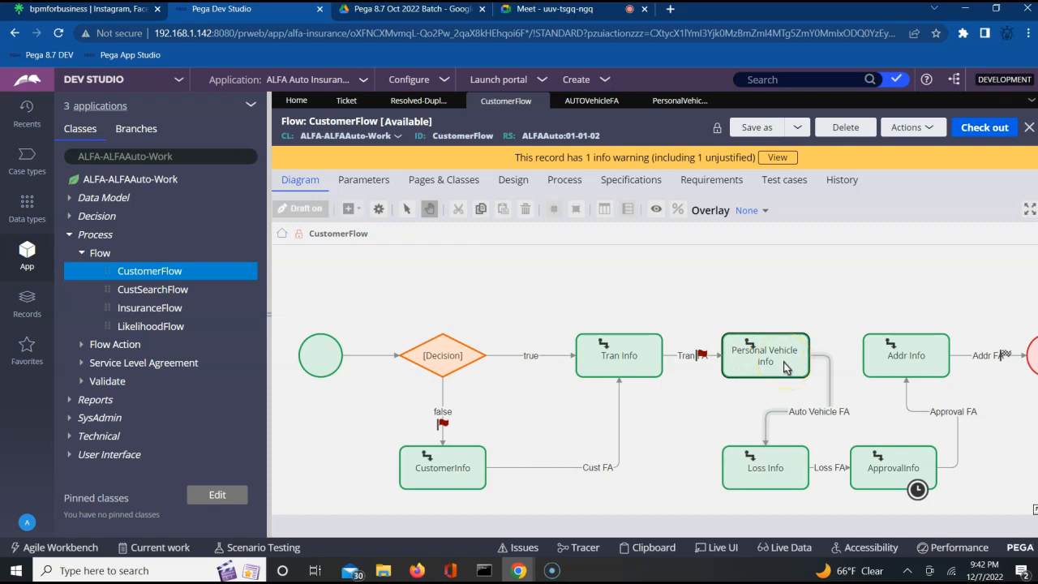
pyautogui.click(790, 365)
pyautogui.click(764, 463)
pyautogui.click(873, 486)
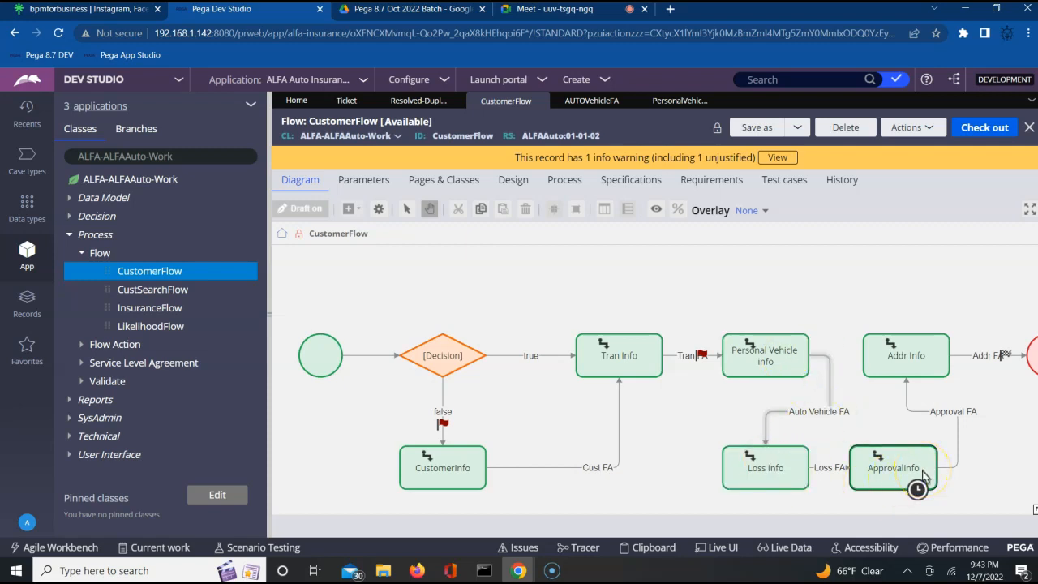
pyautogui.click(780, 365)
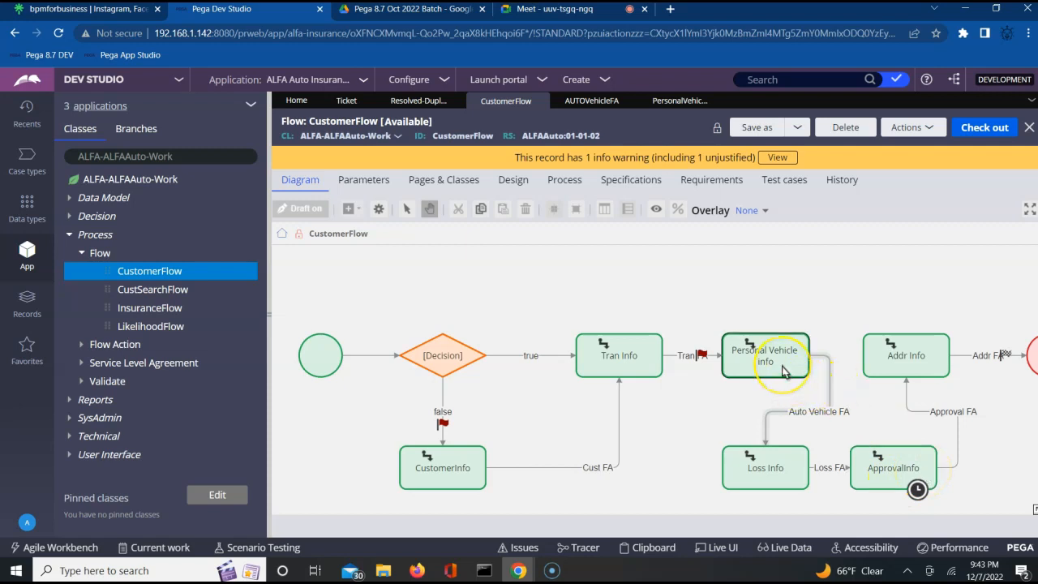
pyautogui.click(897, 367)
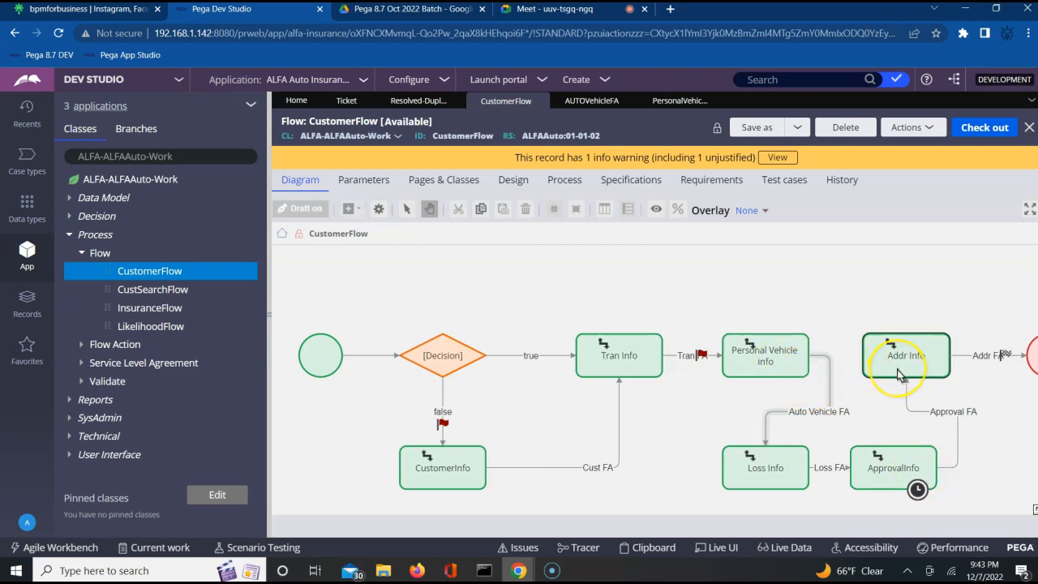
pyautogui.click(762, 374)
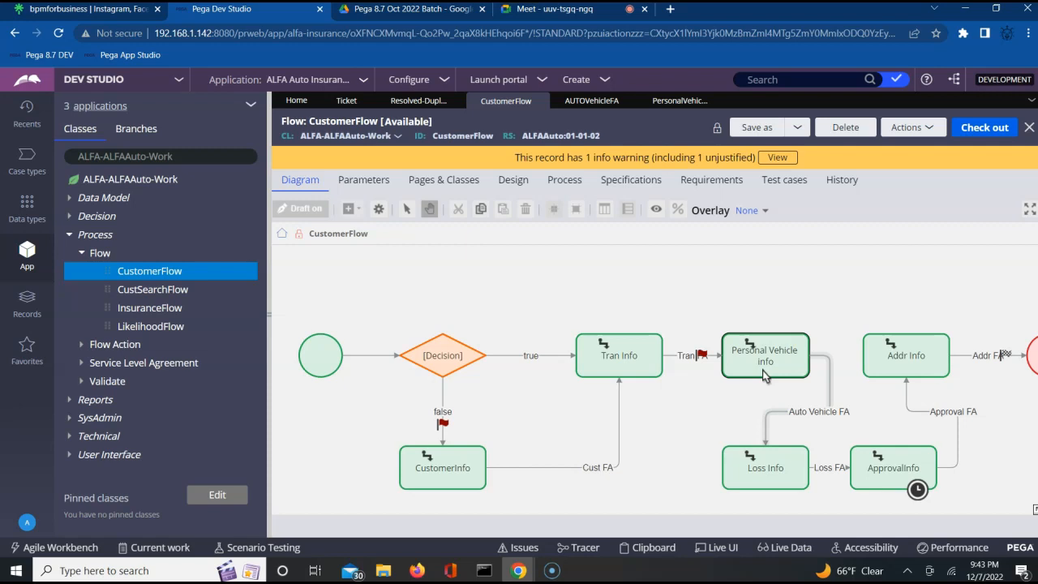
pyautogui.click(346, 101)
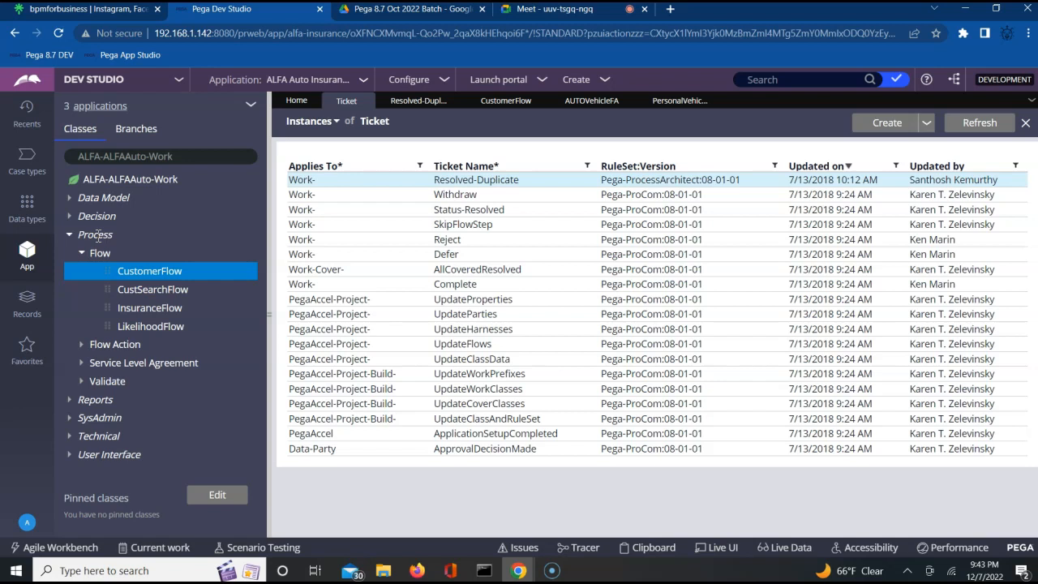
# Step: Go from PersonalVehicleSection to the CustomerFlow diagram and select the ALFA-ALFAAuto-Work class
pyautogui.click(678, 105)
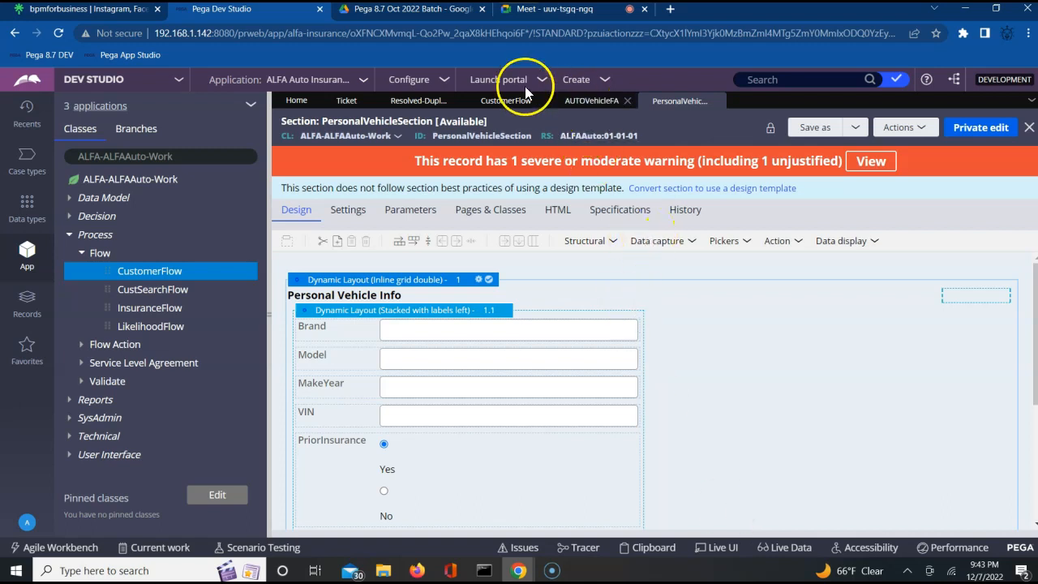
pyautogui.click(491, 106)
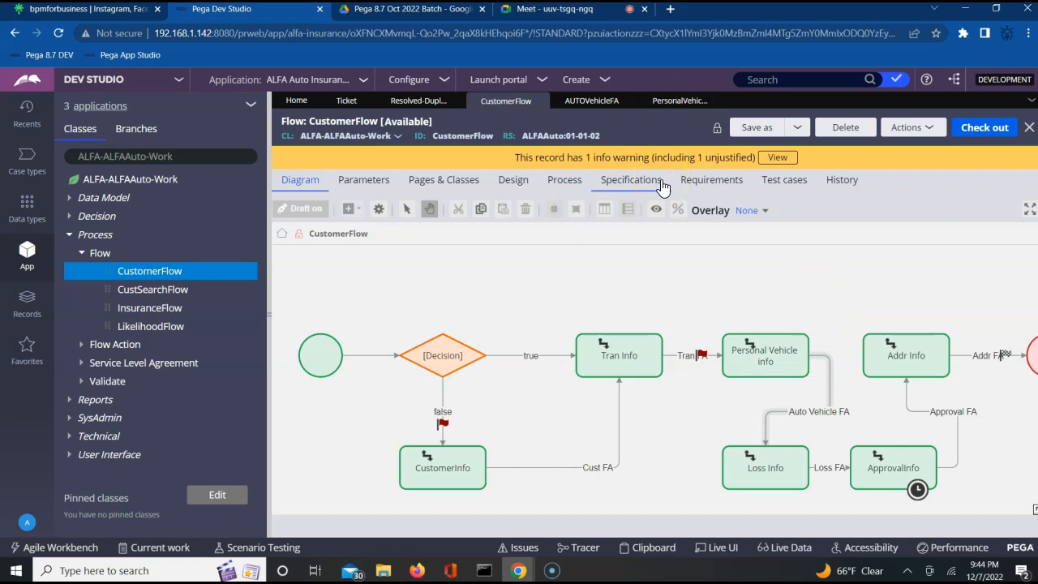
pyautogui.click(675, 182)
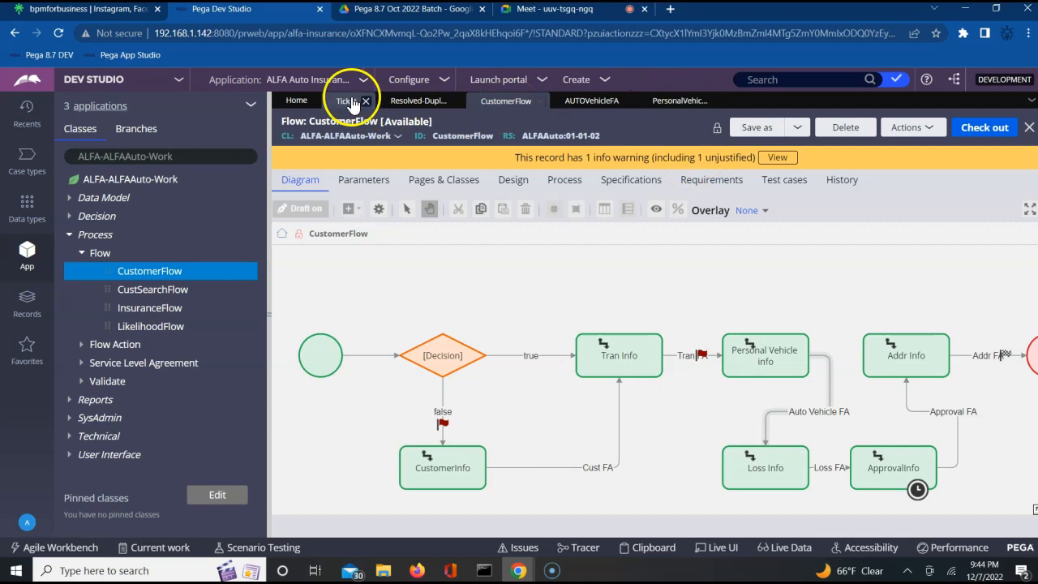
pyautogui.click(152, 180)
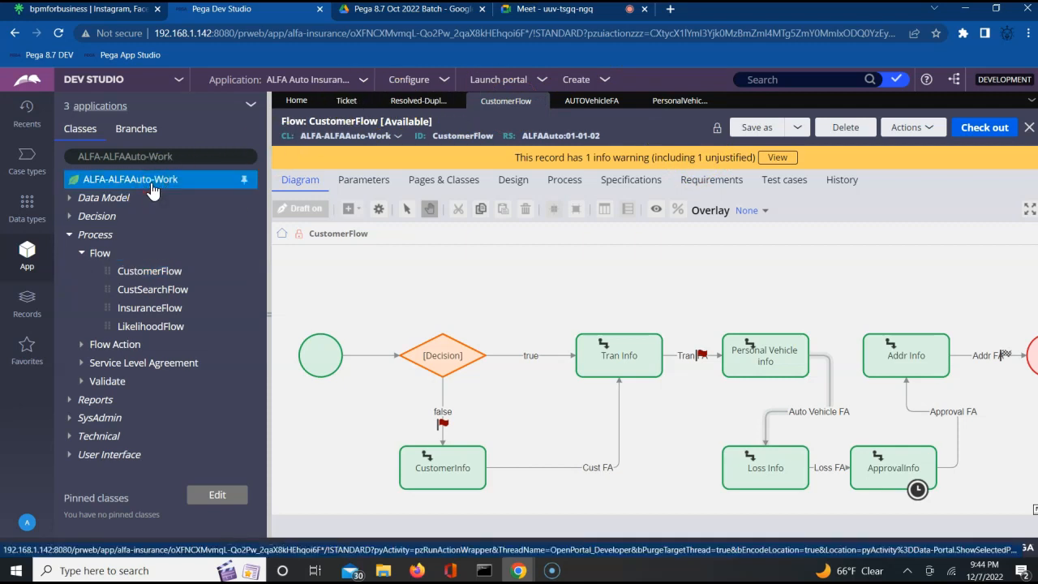
# Step: Create a Data Model property labelled BrandNewVehicle in ALFA-ALFAAuto-Work and open it
pyautogui.rightClick(151, 183)
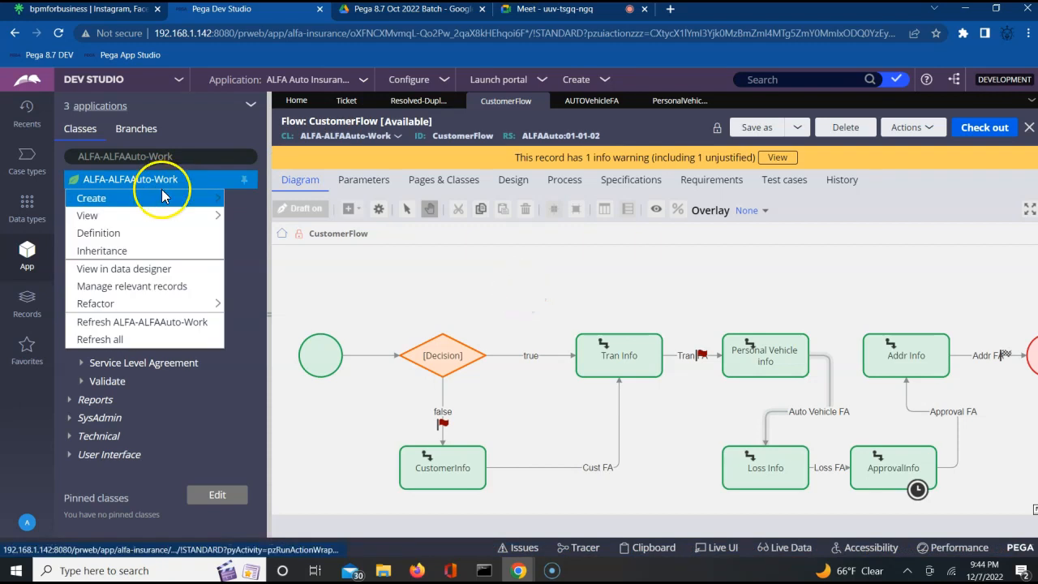
pyautogui.moveTo(162, 196)
pyautogui.moveTo(280, 221)
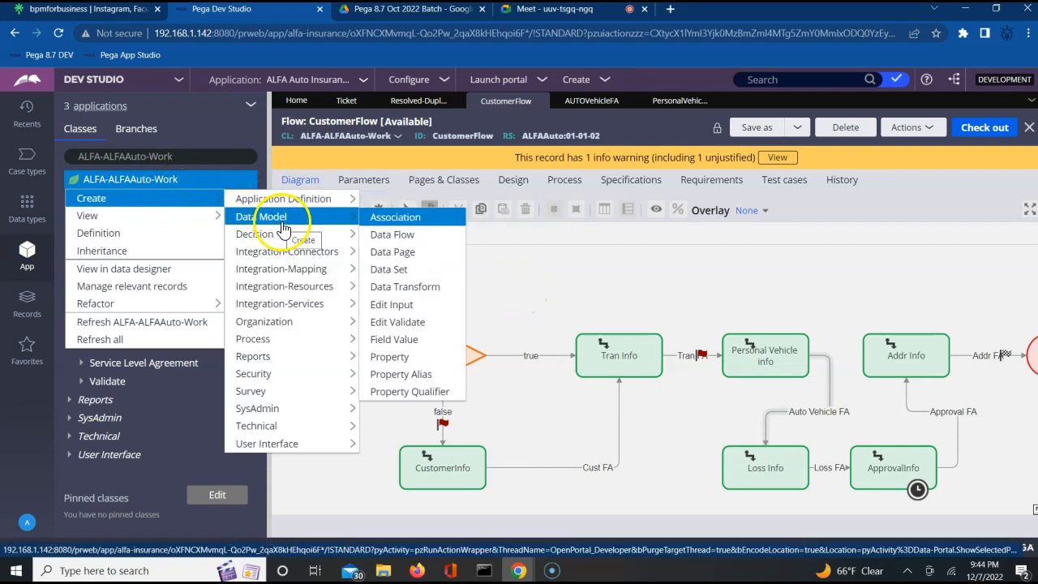
pyautogui.click(396, 358)
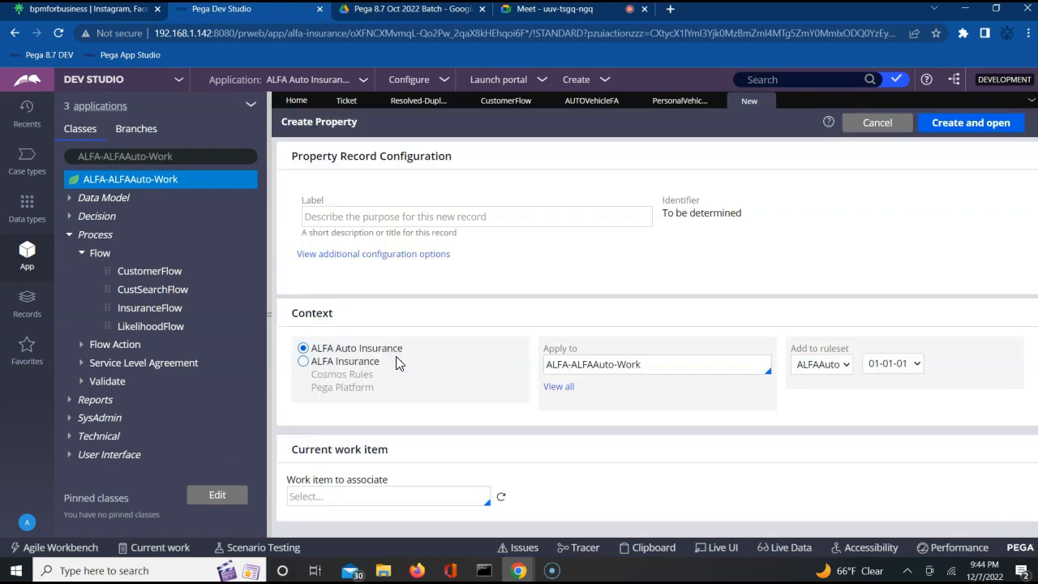
pyautogui.click(393, 217)
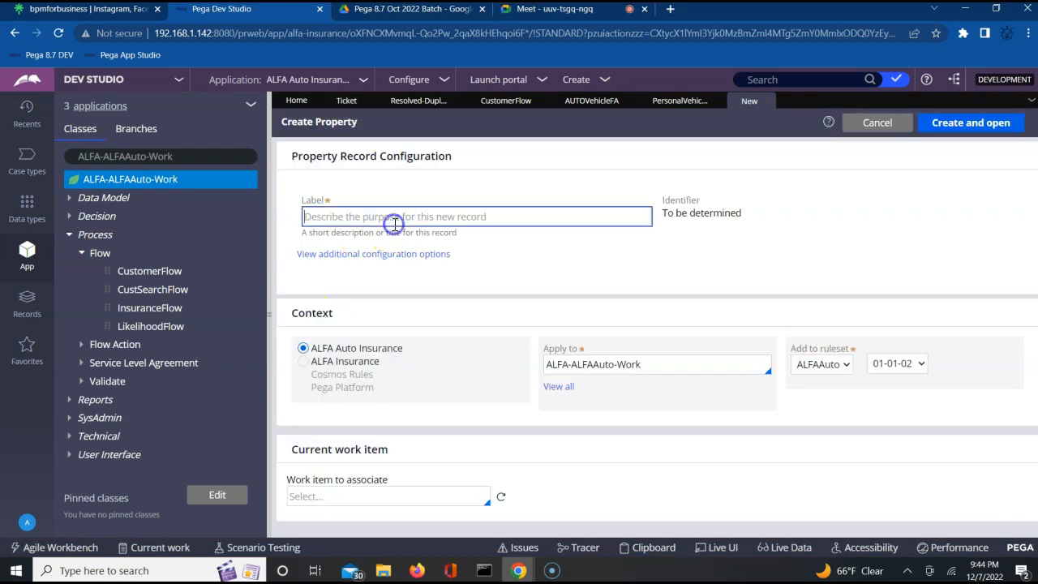
pyautogui.write('BrandNewVehicle')
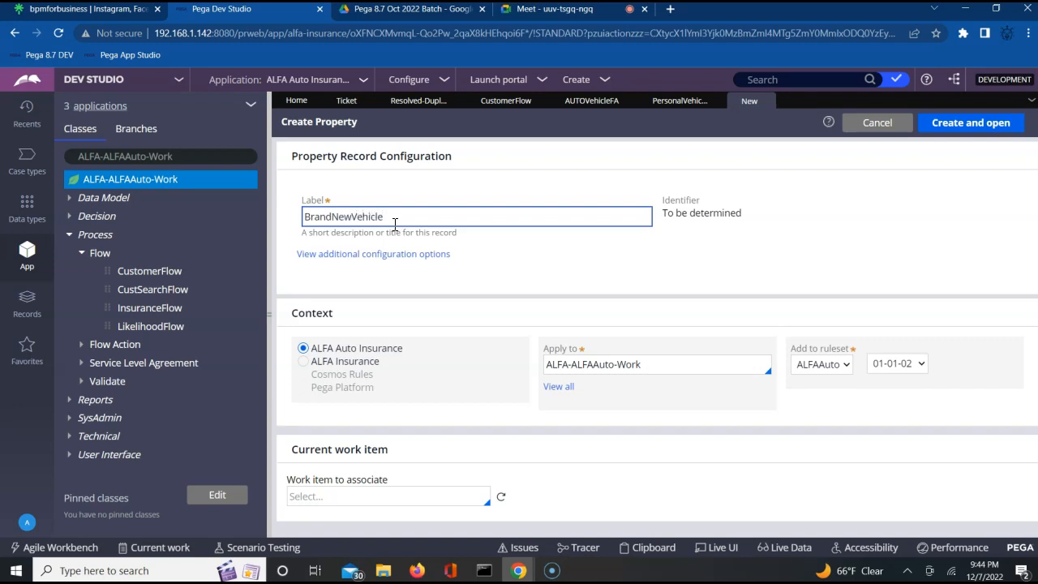
pyautogui.hotkey('ctrl', 'a')
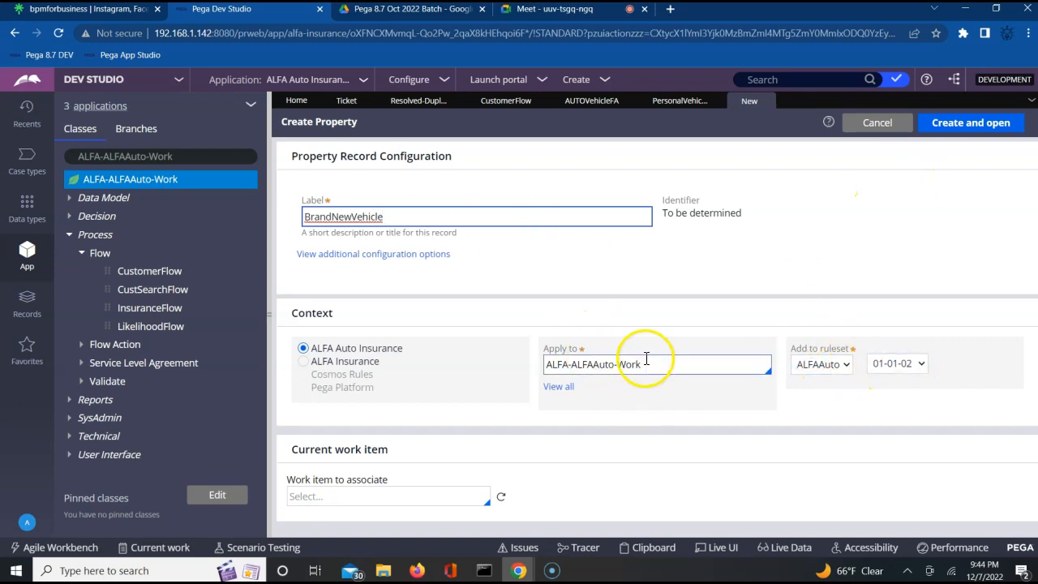
pyautogui.click(946, 122)
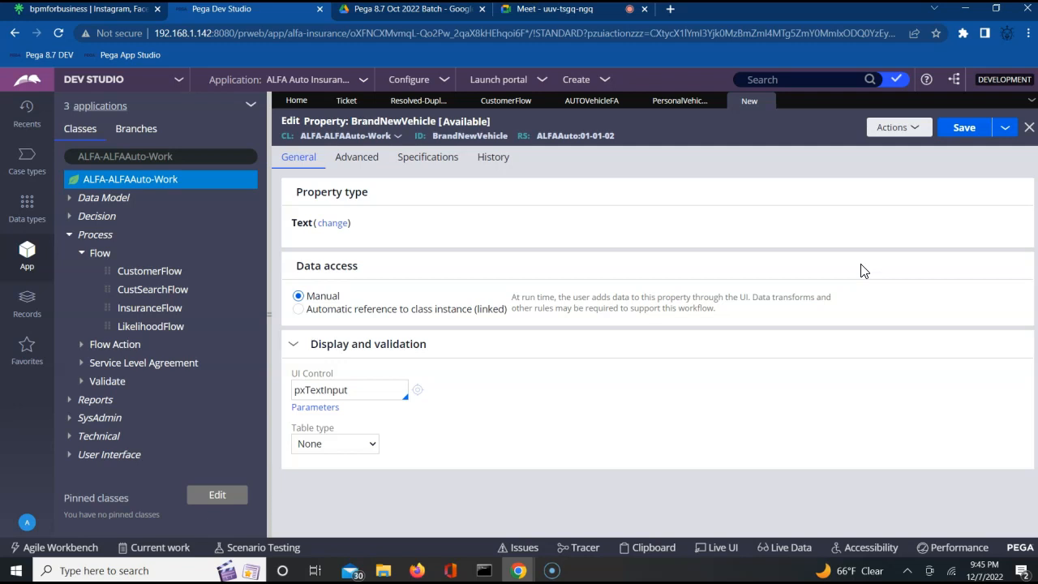
# Step: Change BrandNewVehicle's property type to TrueFalse, save it, and close the record
pyautogui.click(332, 231)
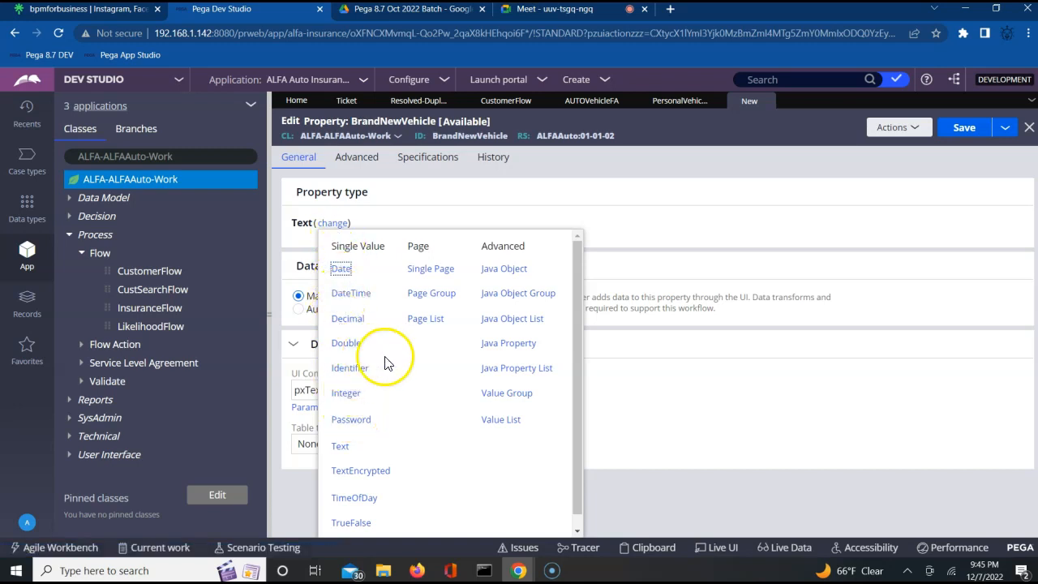
pyautogui.click(351, 523)
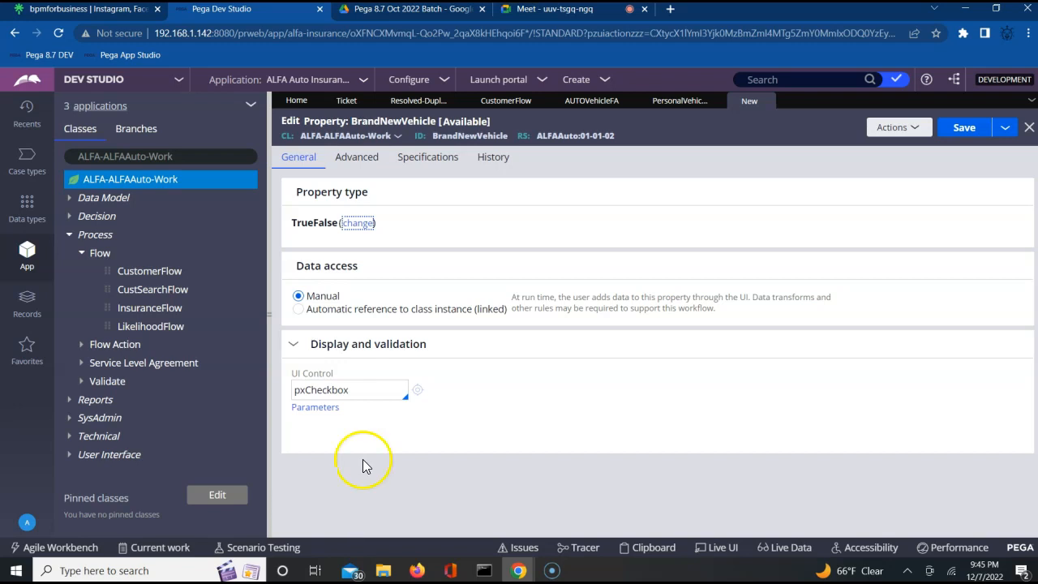
pyautogui.click(962, 136)
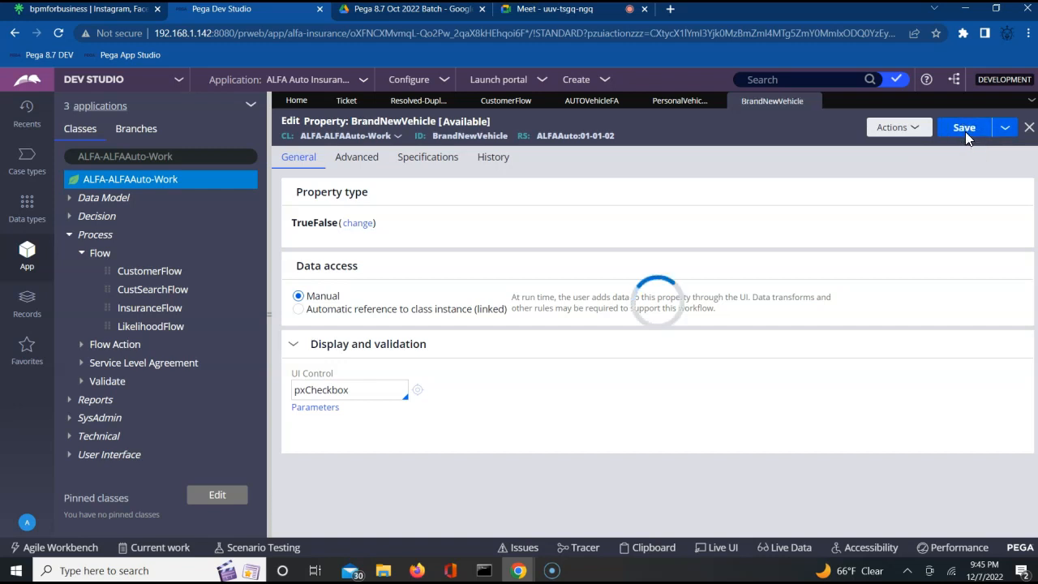
pyautogui.click(967, 135)
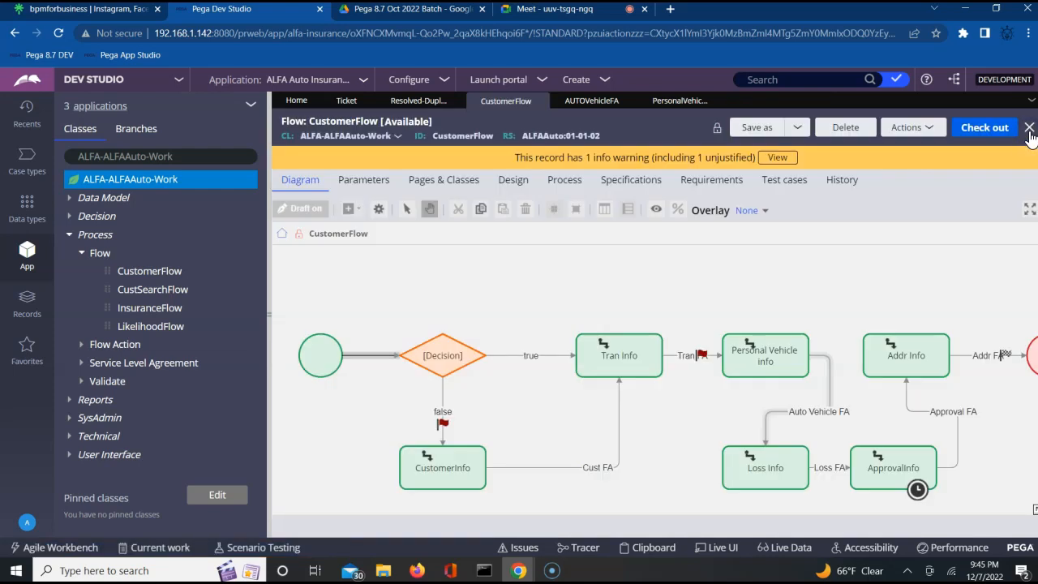
# Step: Add a Checkbox from Pickers beneath State in the Personal Vehicle Info layout
pyautogui.click(667, 102)
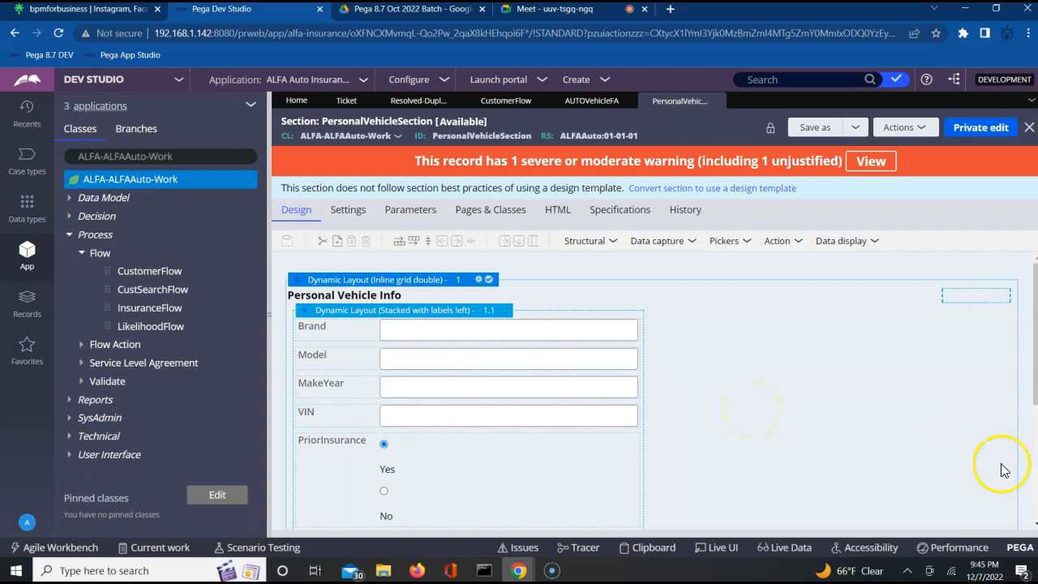
pyautogui.click(1035, 420)
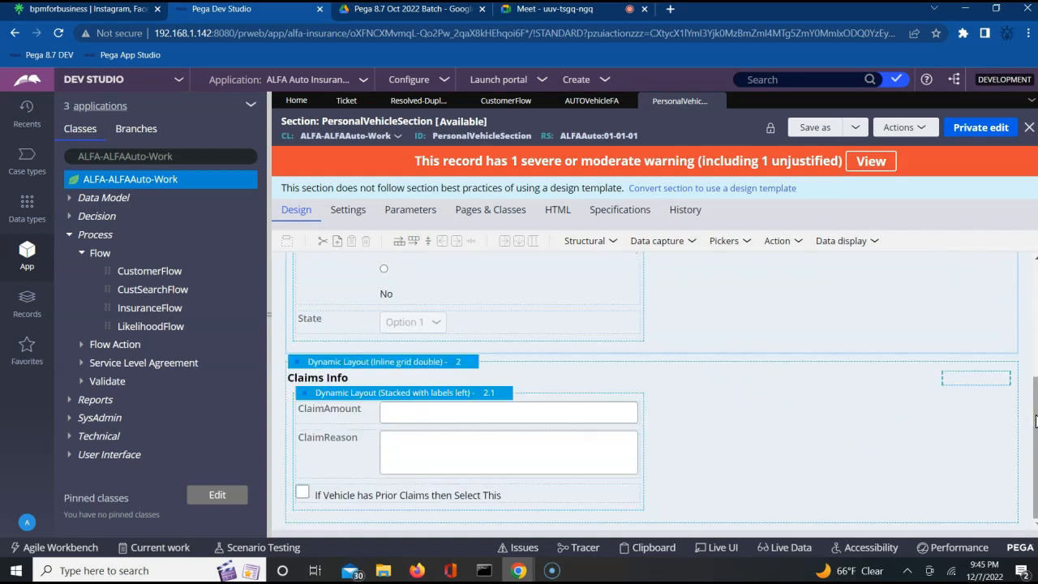
pyautogui.click(681, 250)
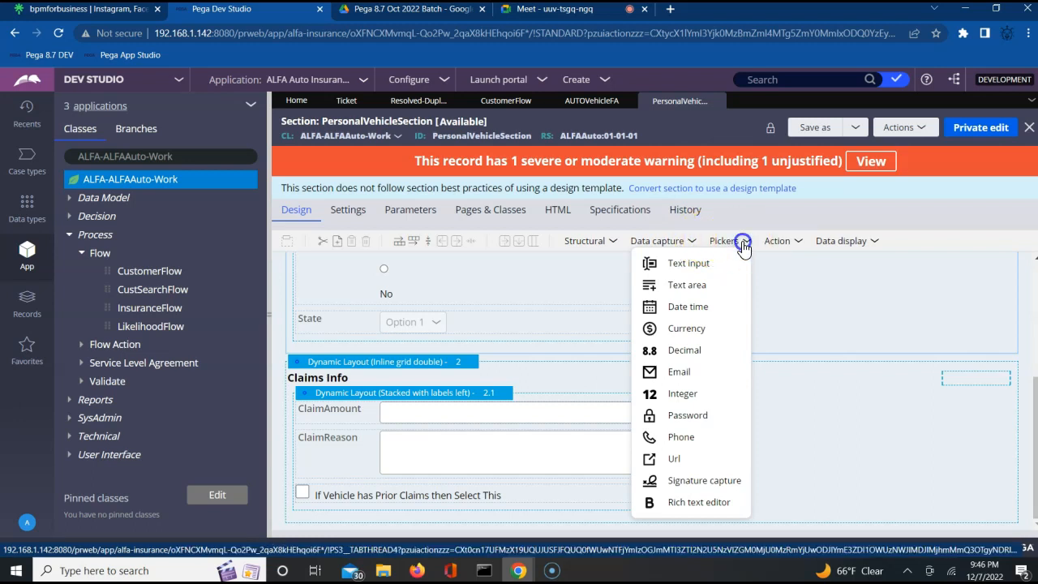
pyautogui.click(742, 243)
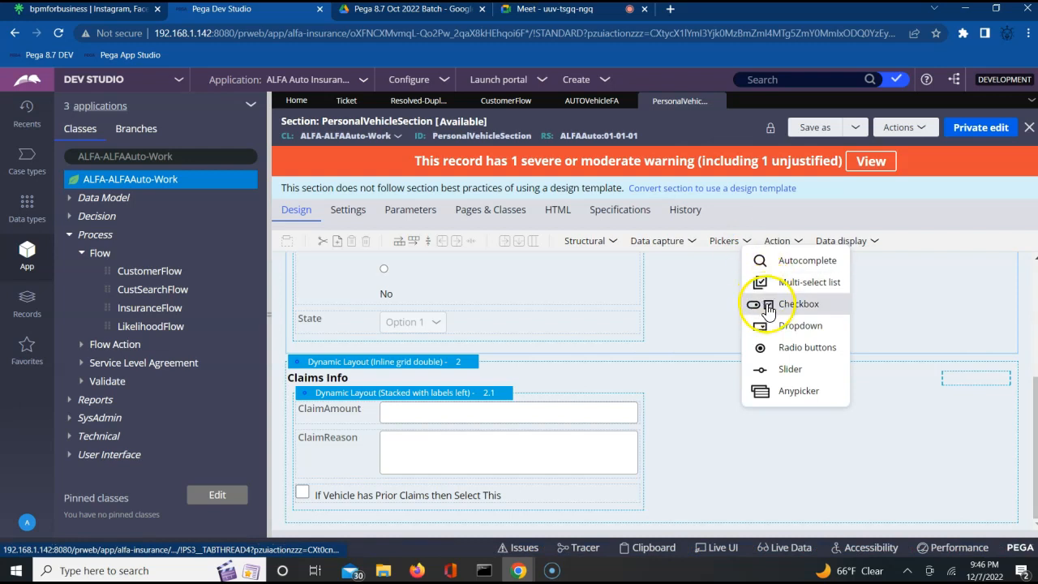
pyautogui.moveTo(755, 303); pyautogui.dragTo(552, 321)
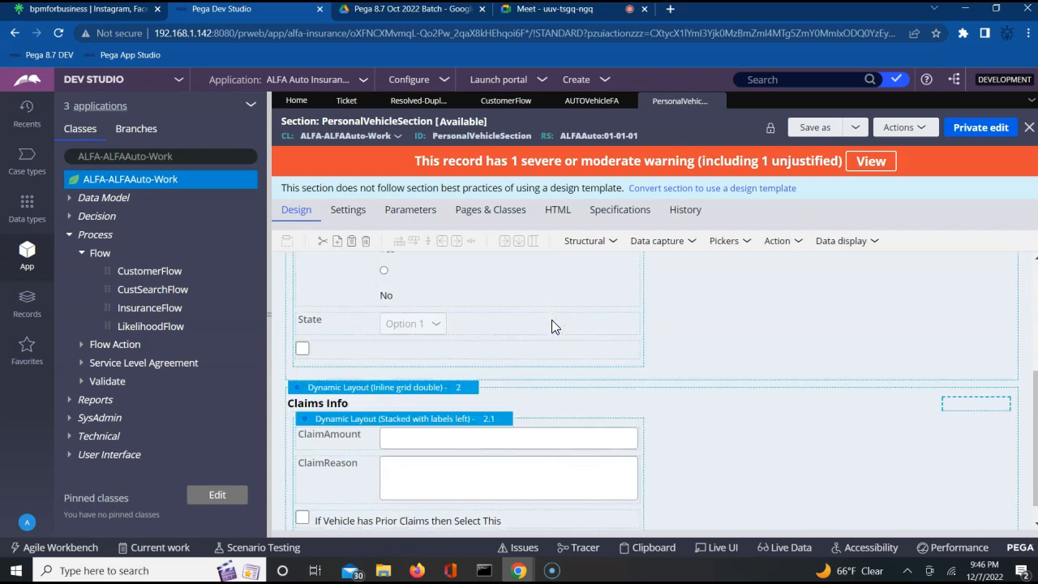
# Step: View and close the new checkbox cell's properties, then begin Save As for the section
pyautogui.click(385, 355)
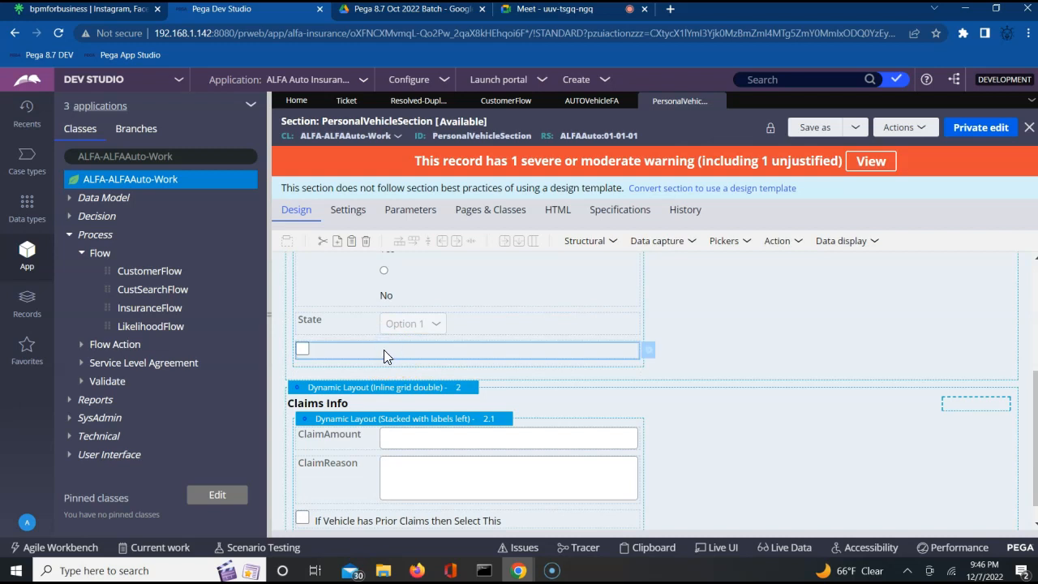
pyautogui.click(651, 351)
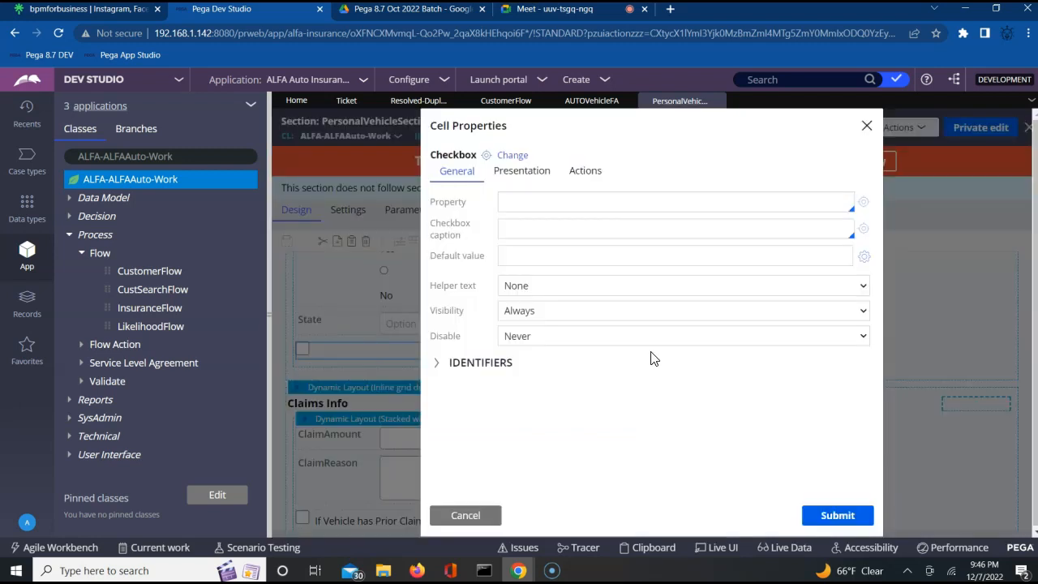
pyautogui.click(866, 125)
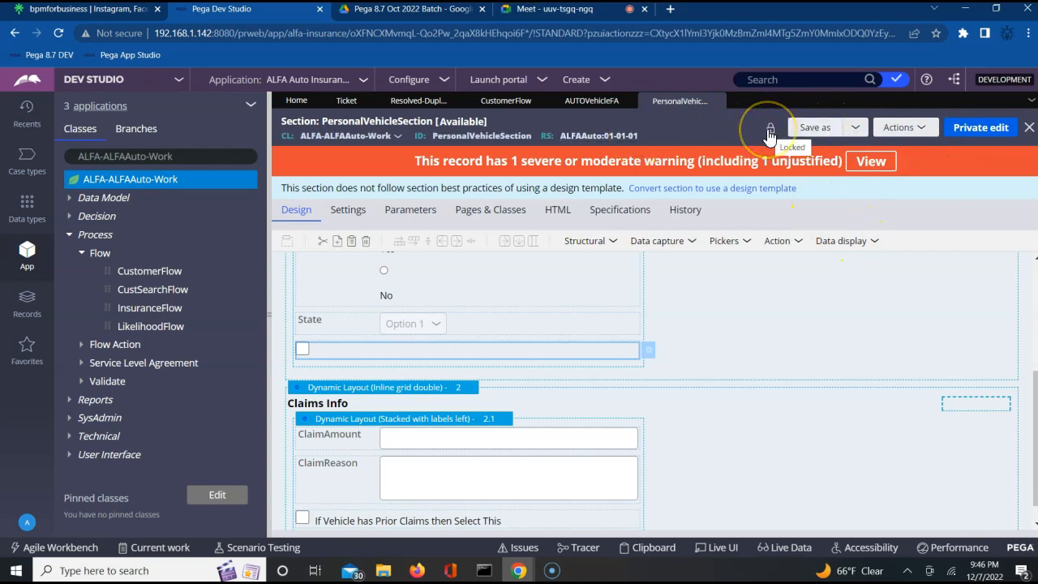
pyautogui.click(815, 128)
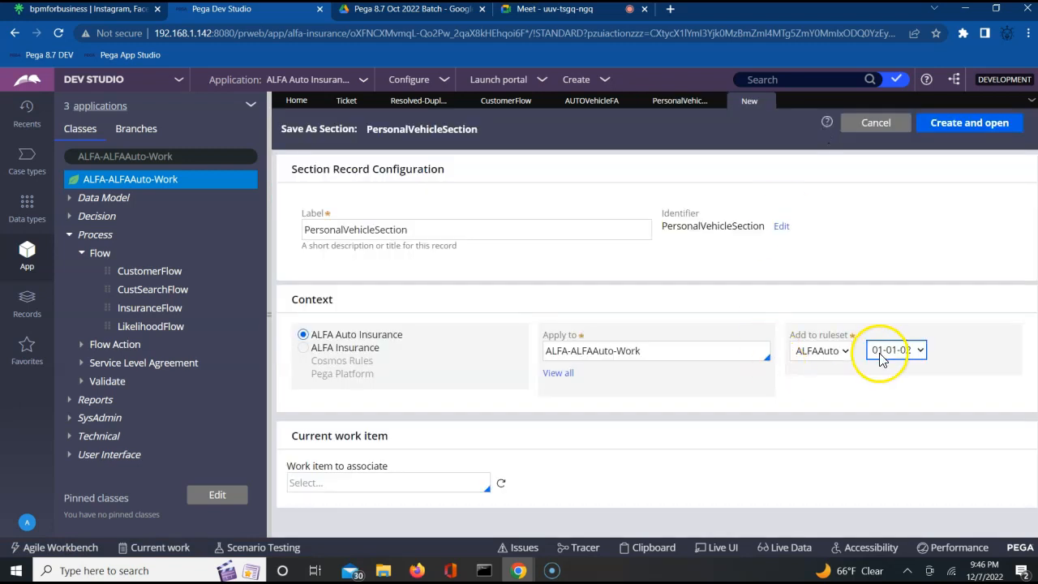
# Step: Create the section copy in ruleset 01-01-02 and open the checkbox row's cell settings
pyautogui.click(971, 121)
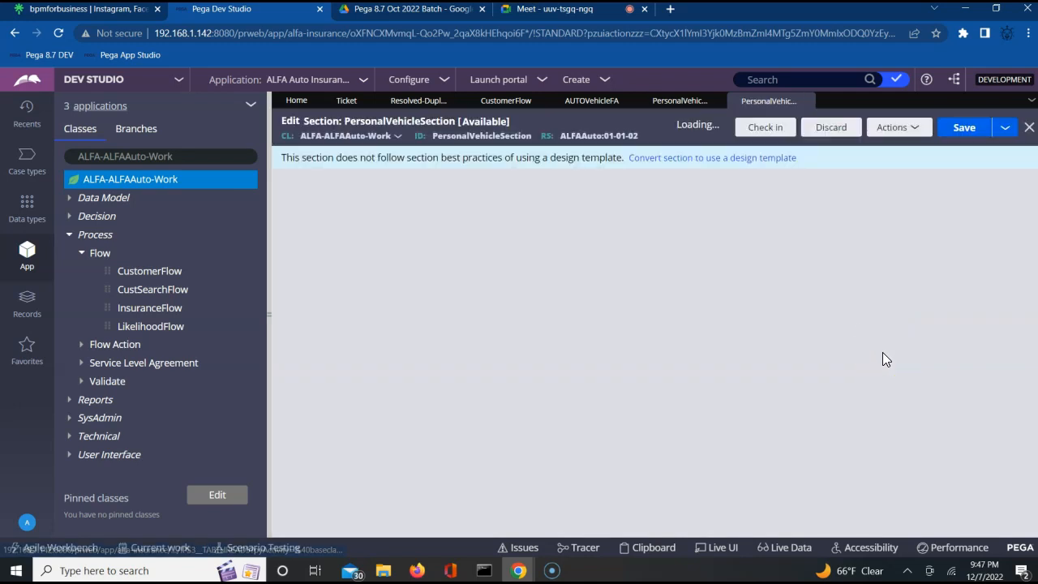
pyautogui.click(678, 342)
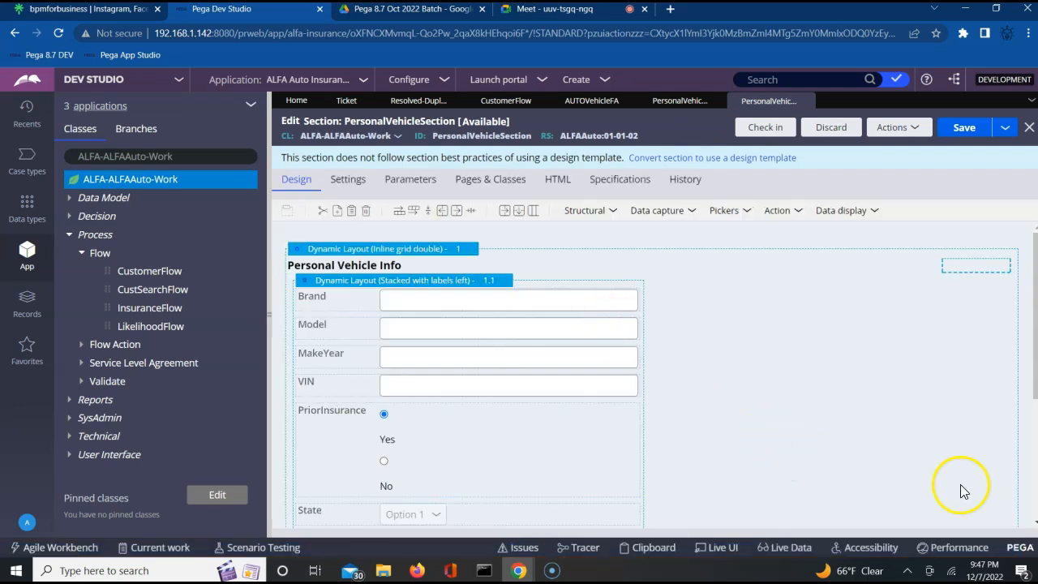
pyautogui.click(931, 435)
pyautogui.scroll(-1, 931, 432)
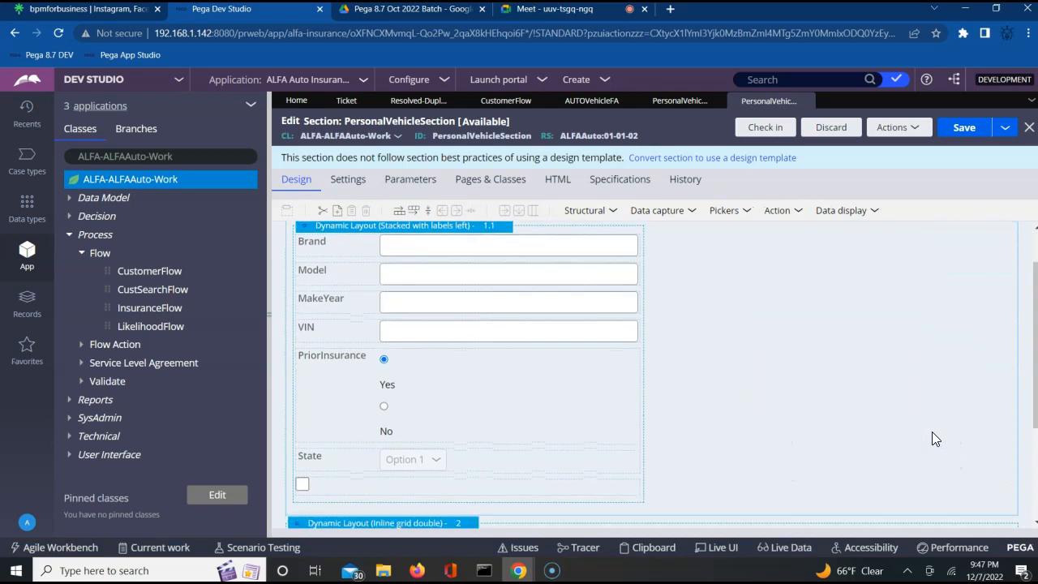
pyautogui.click(565, 459)
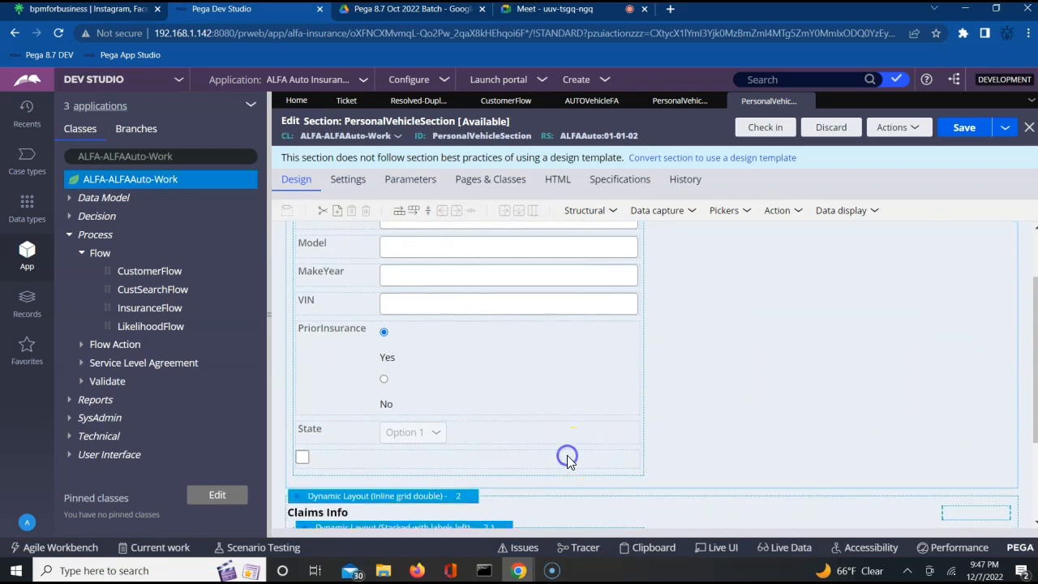
pyautogui.click(649, 464)
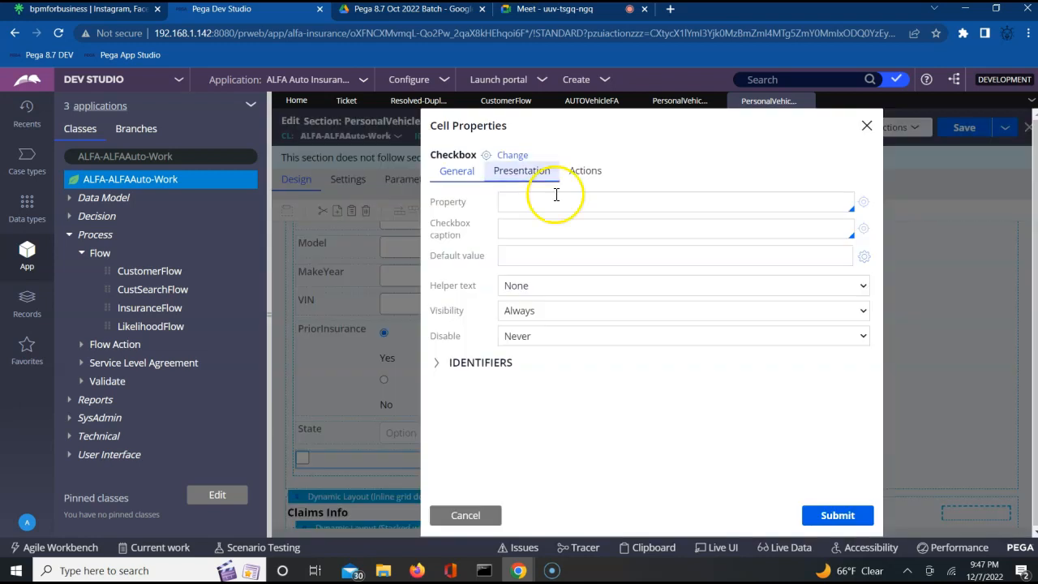
# Step: Bind the checkbox cell to the .BrandNewVehicle property
pyautogui.click(527, 202)
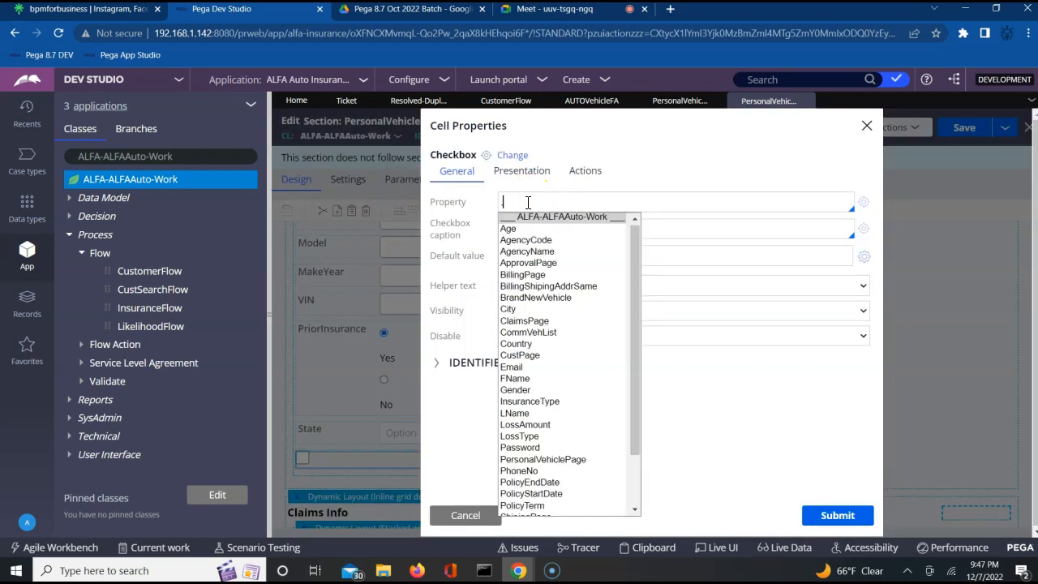
pyautogui.write('.')
pyautogui.press('Down')
pyautogui.press('Down')
pyautogui.press('Down')
pyautogui.press('Down')
pyautogui.press('Down')
pyautogui.press('Down')
pyautogui.press('Down')
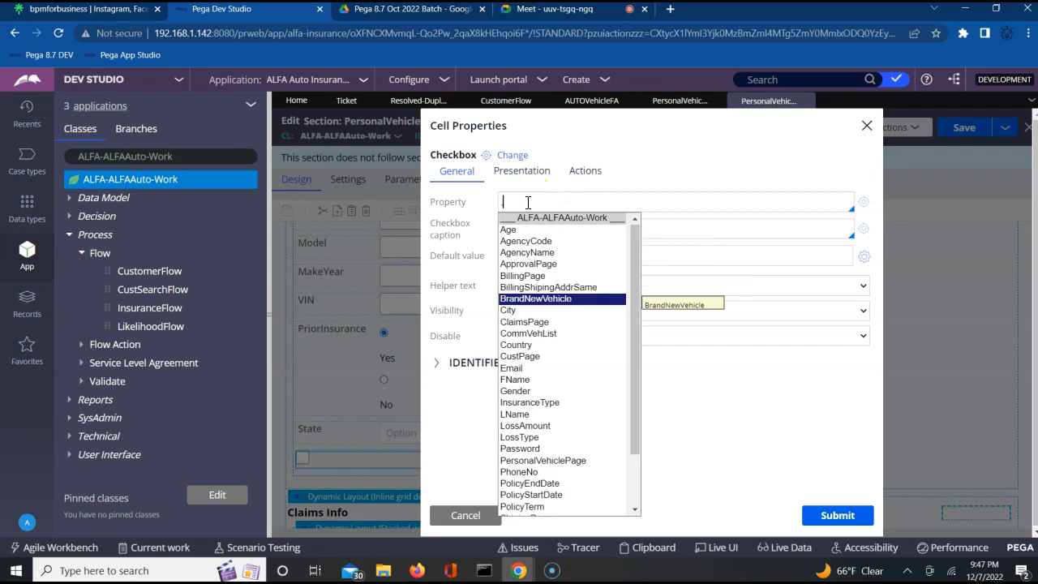
pyautogui.press('Return')
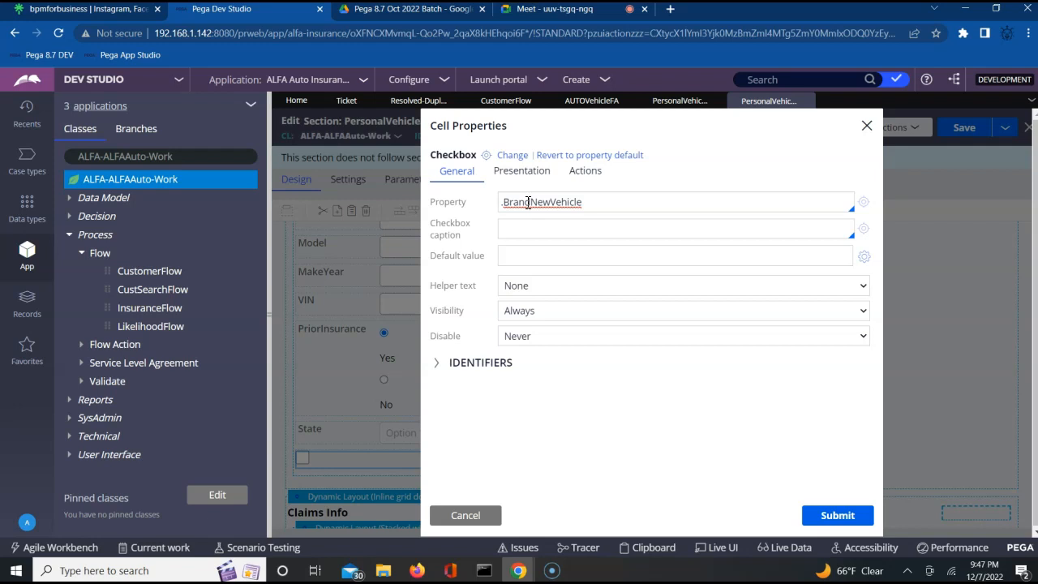
# Step: Caption the checkbox 'If the vehicle is Brand New Check this', submit, and save the section
pyautogui.click(510, 231)
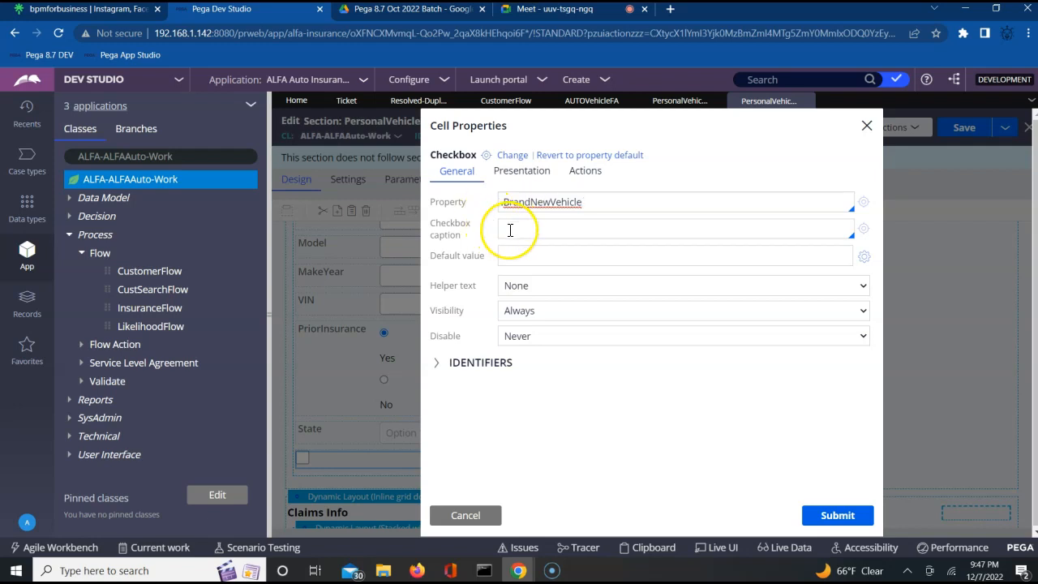
pyautogui.click(510, 231)
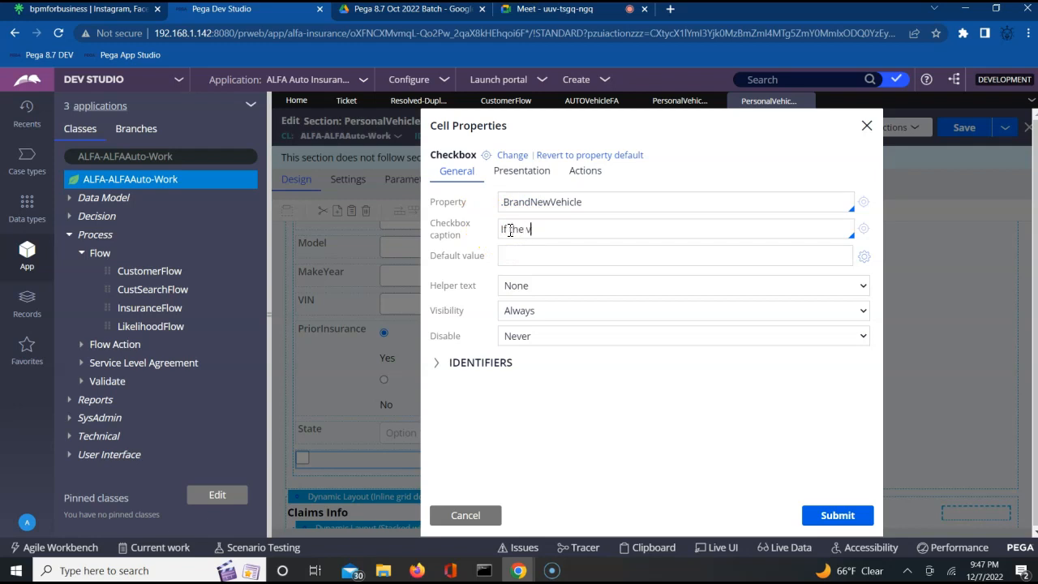
pyautogui.write('If the vehilce')
pyautogui.press('BackSpace')
pyautogui.press('BackSpace')
pyautogui.write('is Brand New Check this')
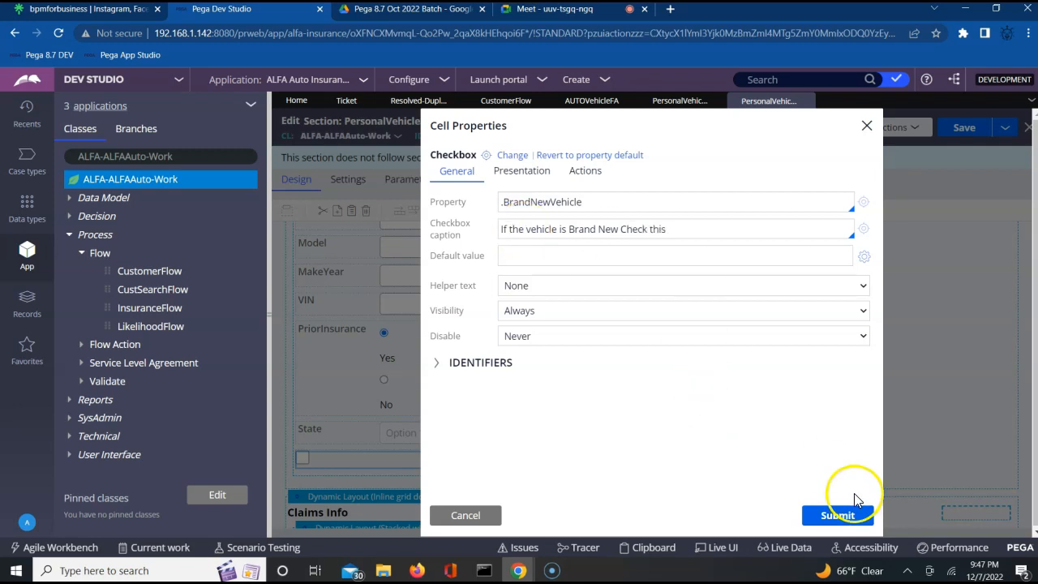
pyautogui.click(839, 520)
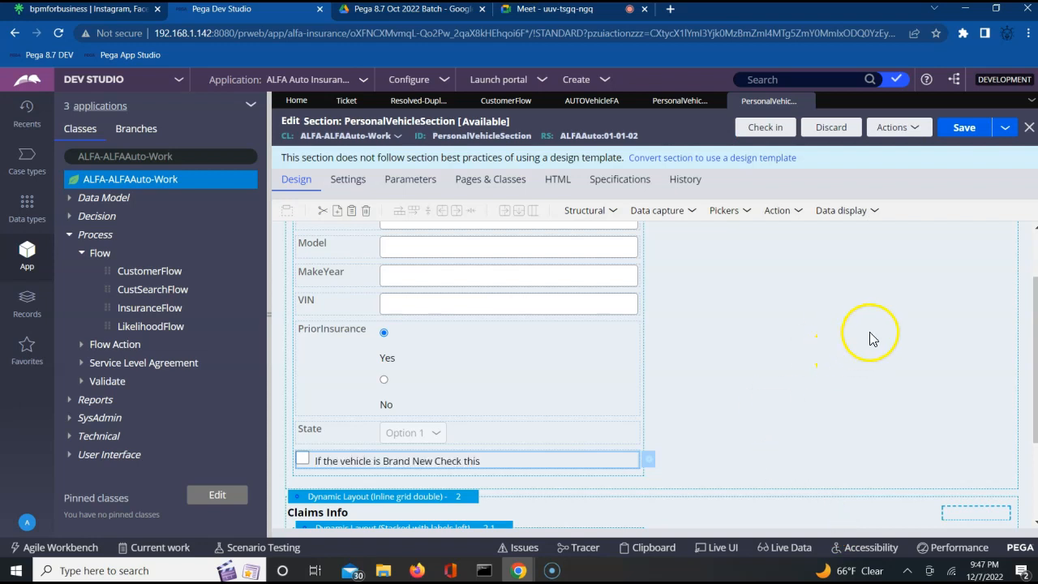
pyautogui.click(963, 130)
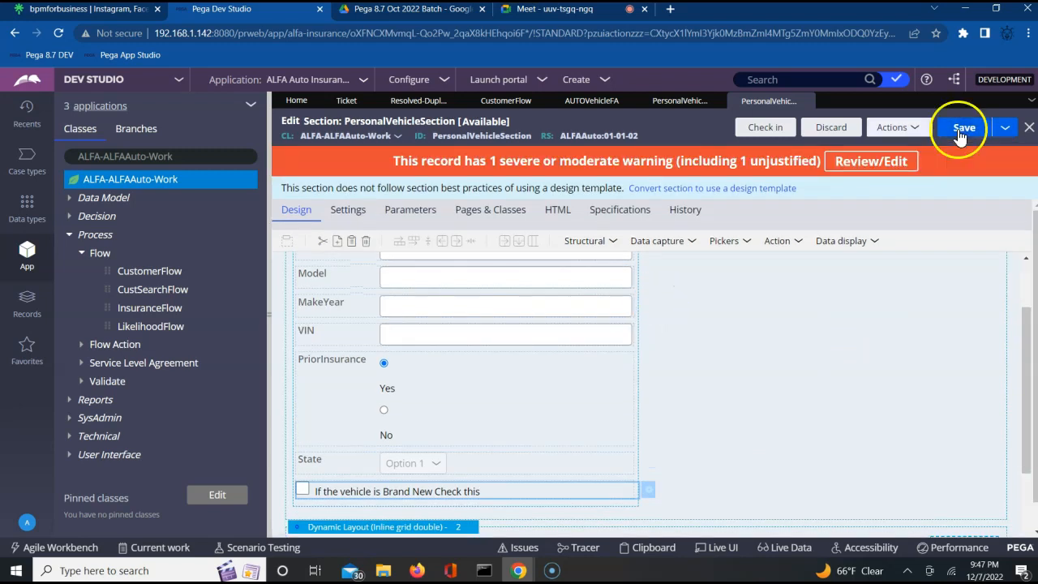
# Step: Check in PersonalVehicleSection using 'wip' for both the warning justification and check-in comment
pyautogui.click(766, 128)
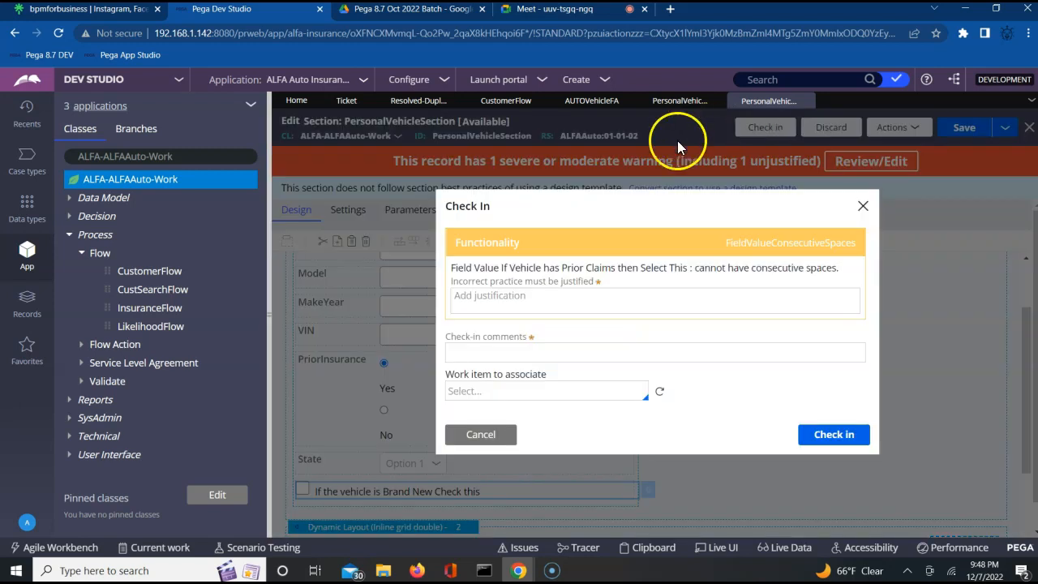
pyautogui.click(586, 303)
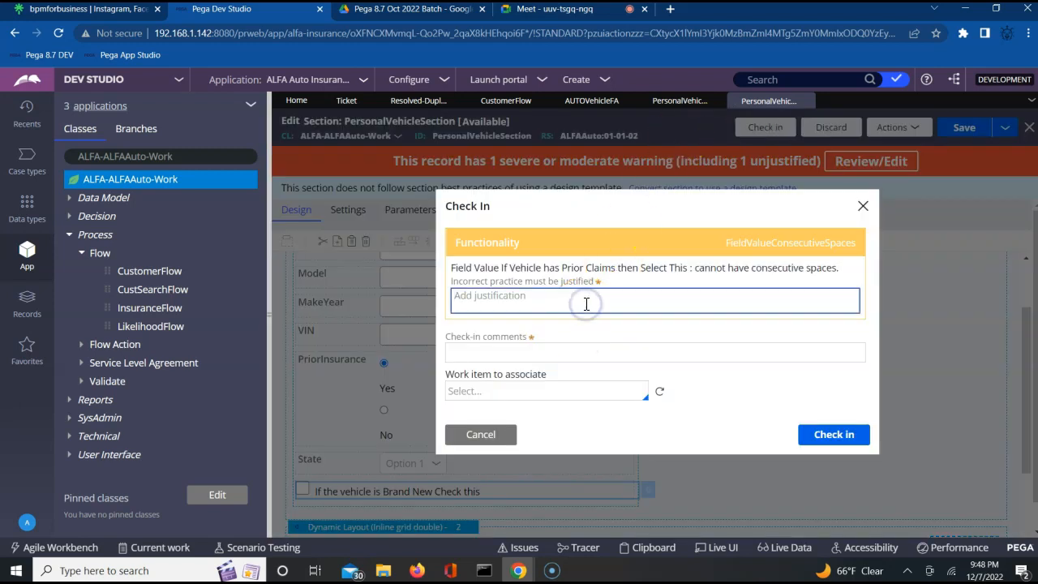
pyautogui.write('wip')
pyautogui.press('Tab')
pyautogui.write('wip')
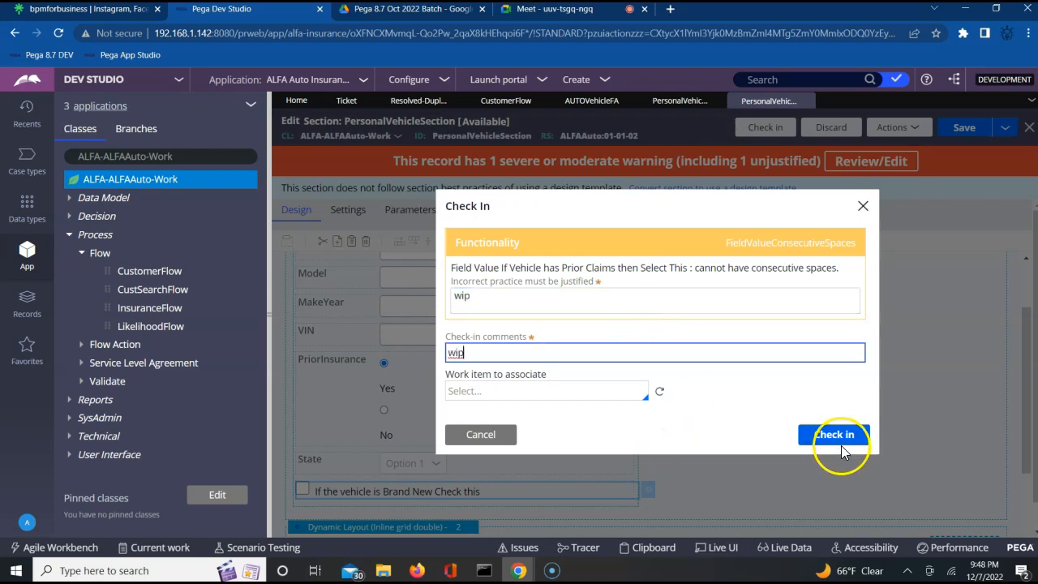
pyautogui.click(841, 440)
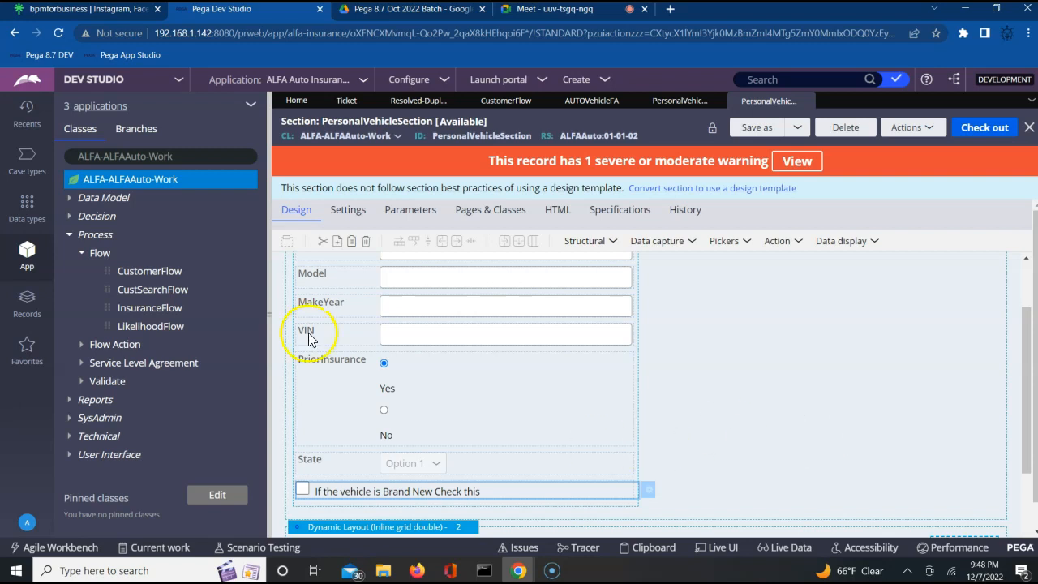
# Step: Start a new Ticket record from the Process category's Create menu
pyautogui.click(88, 237)
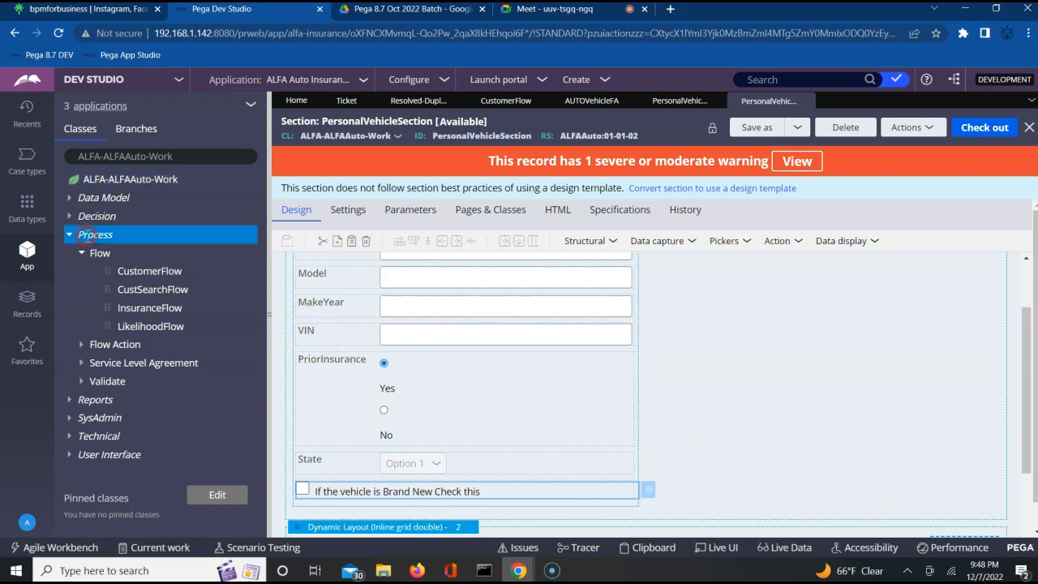
pyautogui.rightClick(88, 237)
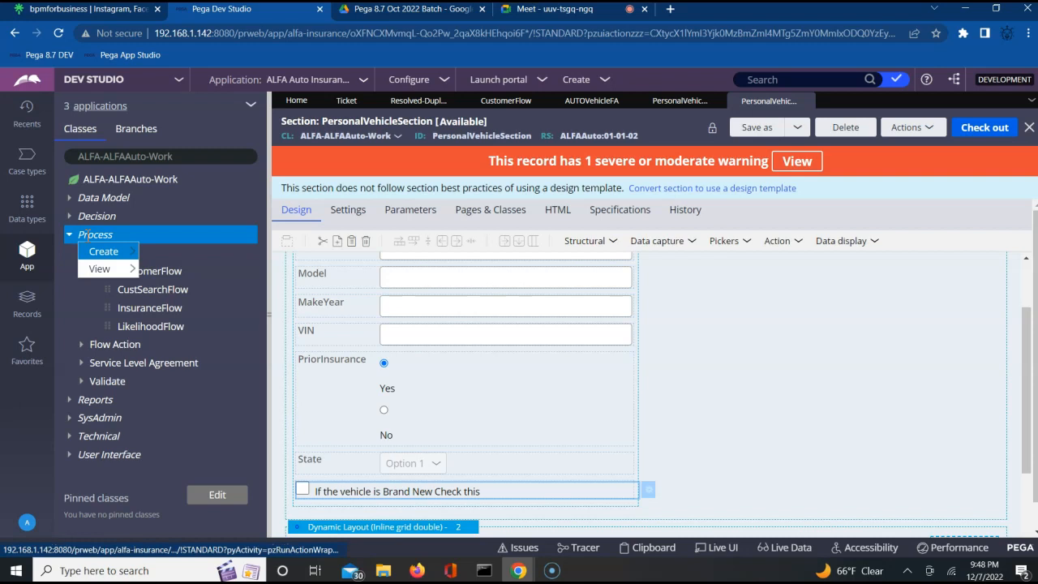
pyautogui.moveTo(122, 253)
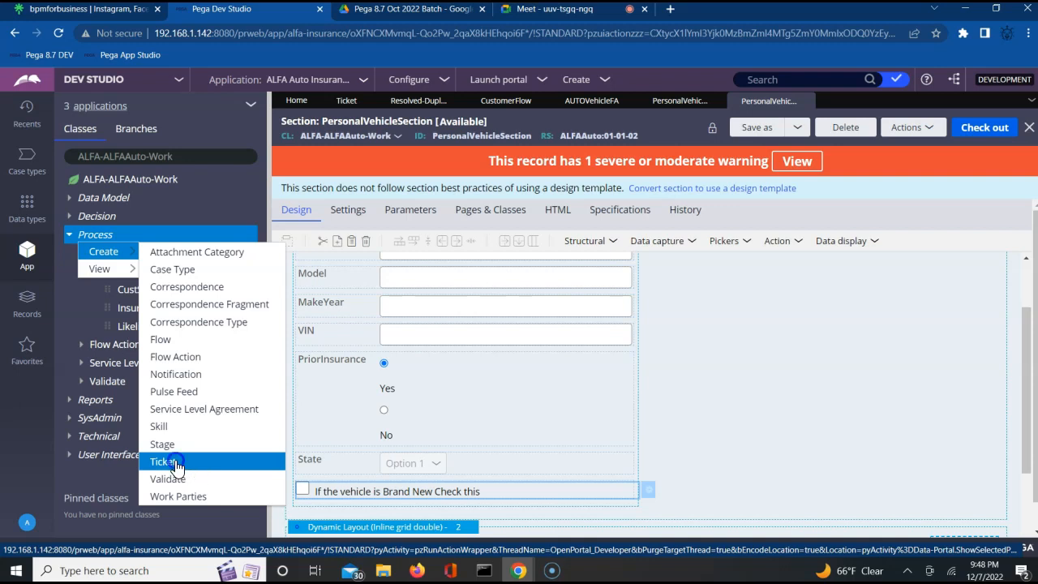
pyautogui.click(176, 465)
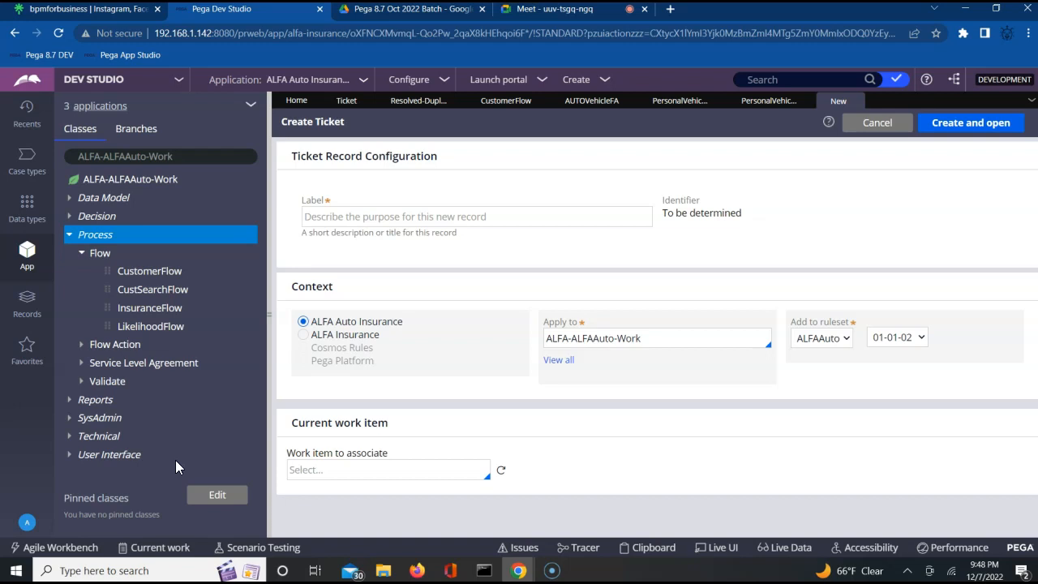
# Step: Label the ticket VehicleTicket, create and open it, and begin its description
pyautogui.click(407, 215)
pyautogui.write('VehicleTicket')
pyautogui.press('Tab')
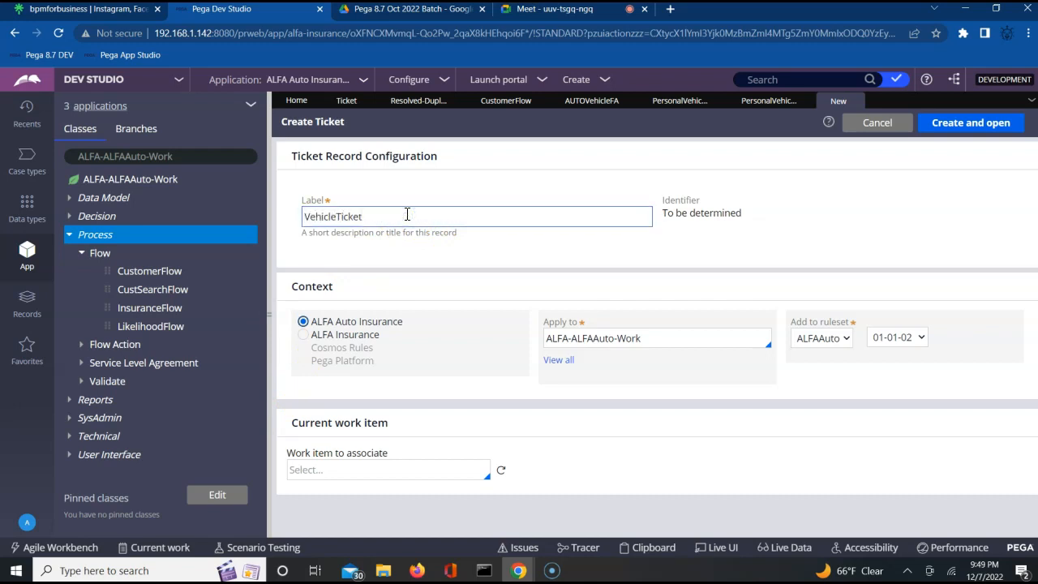
pyautogui.click(943, 124)
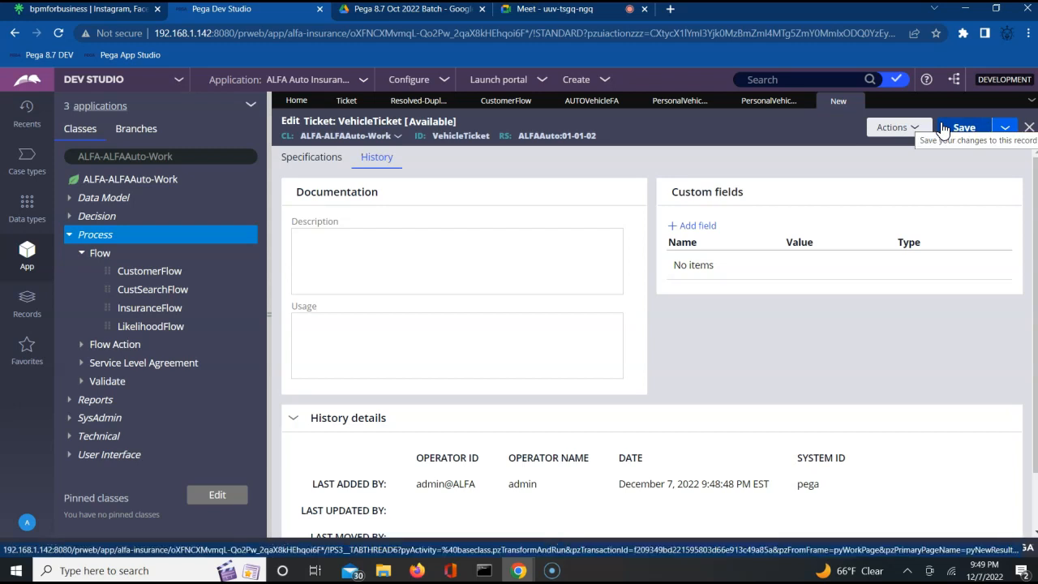
pyautogui.doubleClick(460, 136)
pyautogui.hotkey('ctrl', 'c')
pyautogui.click(378, 257)
# Step: Paste VehicleTicket as the ticket's description and usage, save the record, and go back to CustomerFlow
pyautogui.click(316, 376)
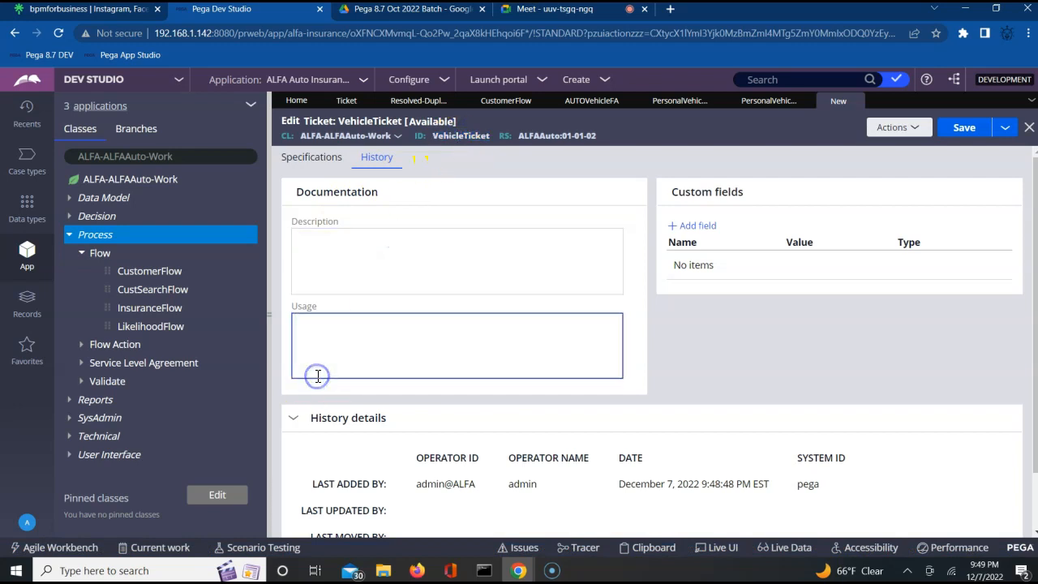
pyautogui.click(332, 251)
pyautogui.hotkey('ctrl', 'v')
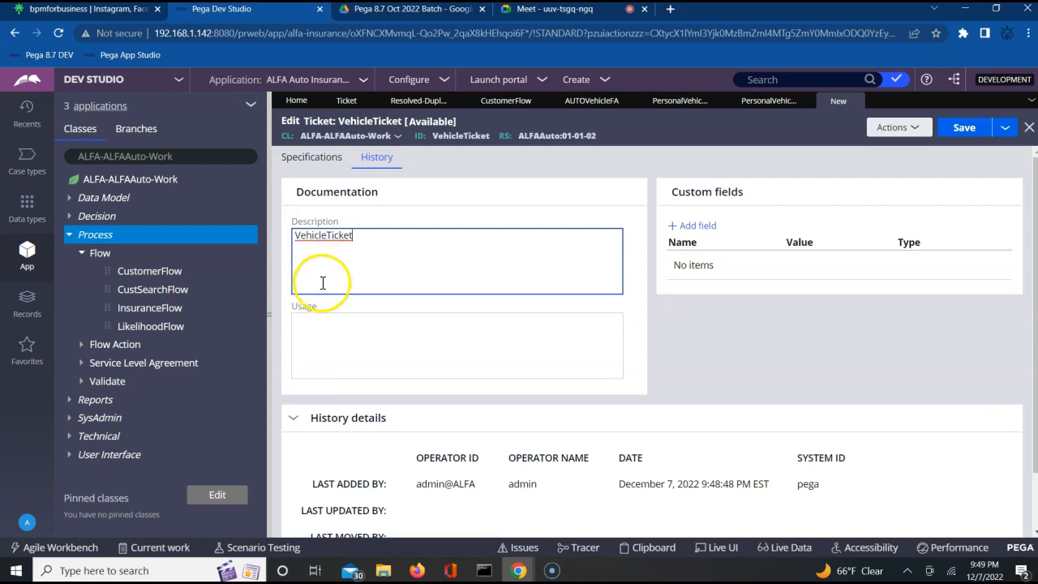
pyautogui.click(308, 339)
pyautogui.hotkey('ctrl', 'v')
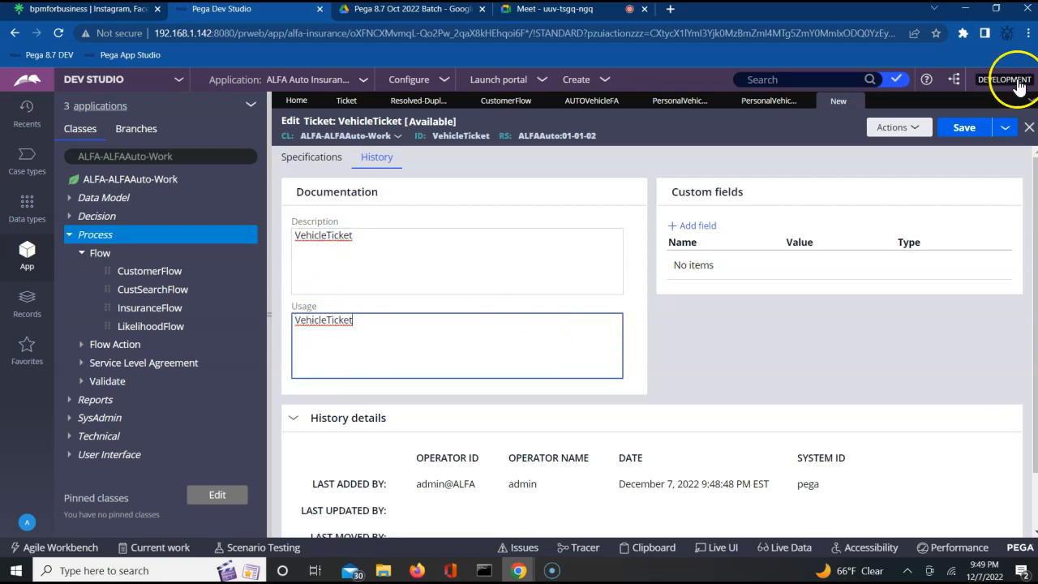
pyautogui.click(966, 127)
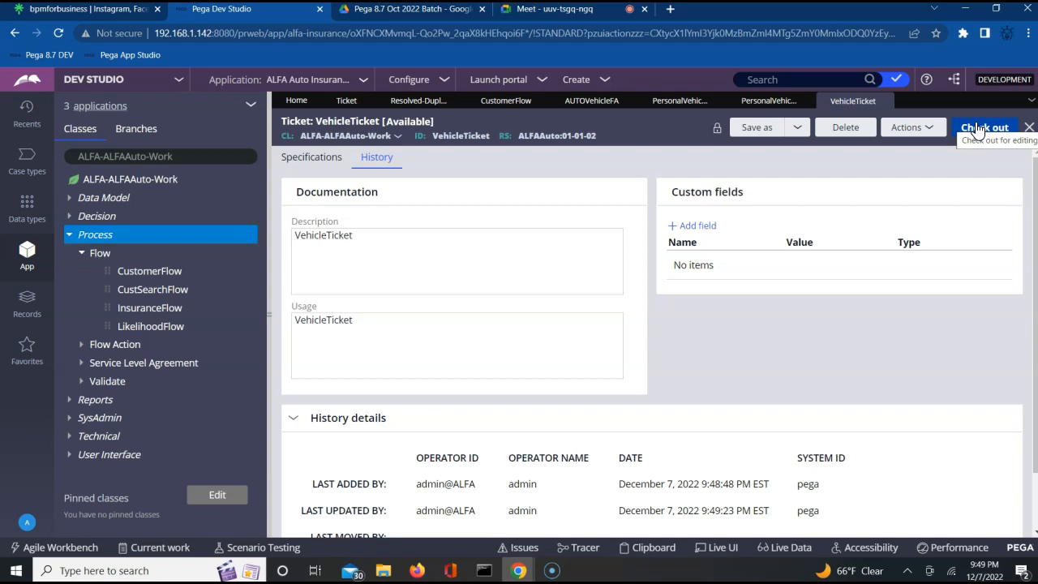
pyautogui.click(500, 100)
pyautogui.click(786, 365)
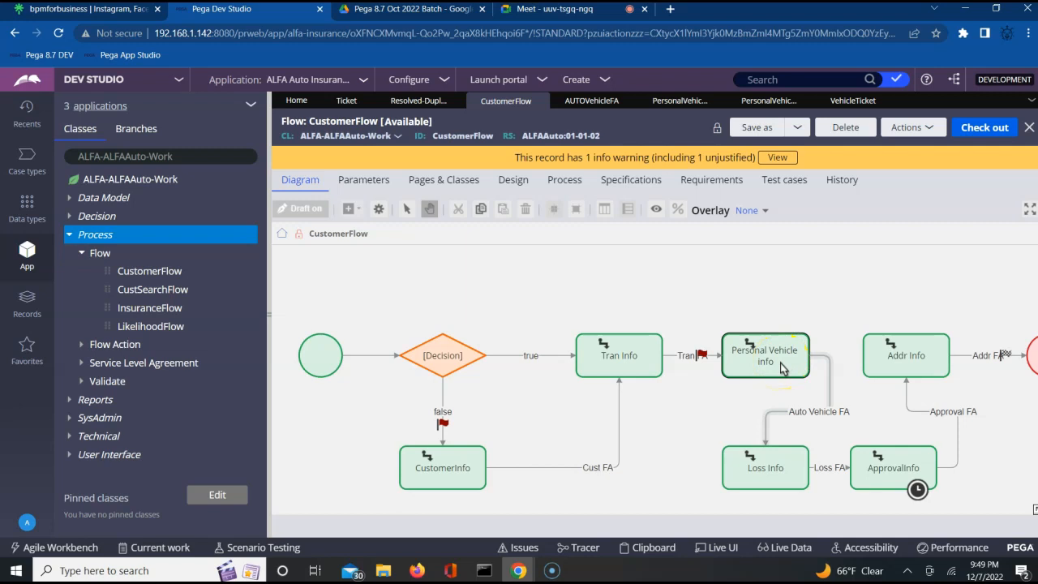
pyautogui.click(764, 478)
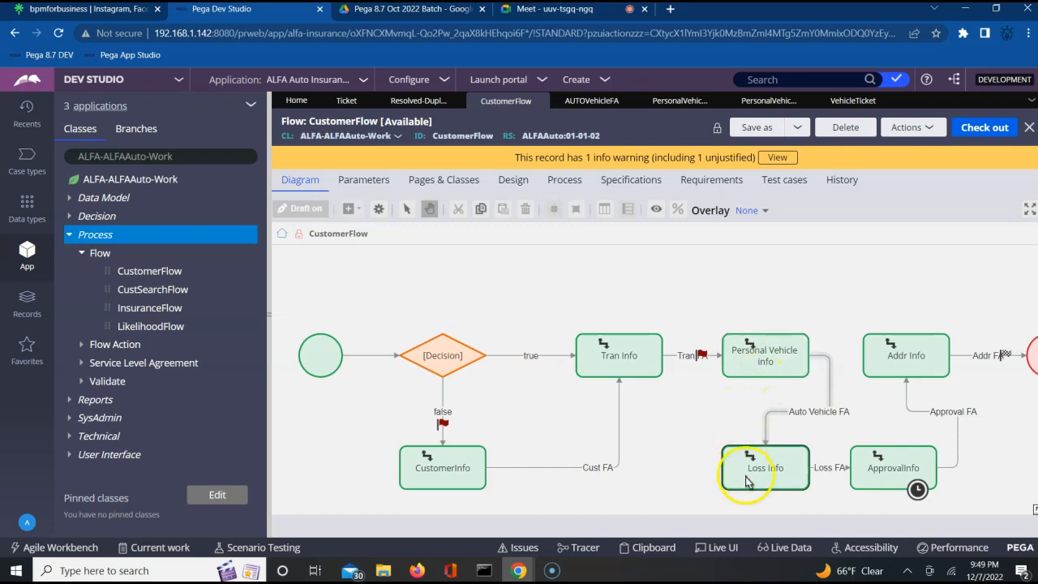
pyautogui.click(785, 420)
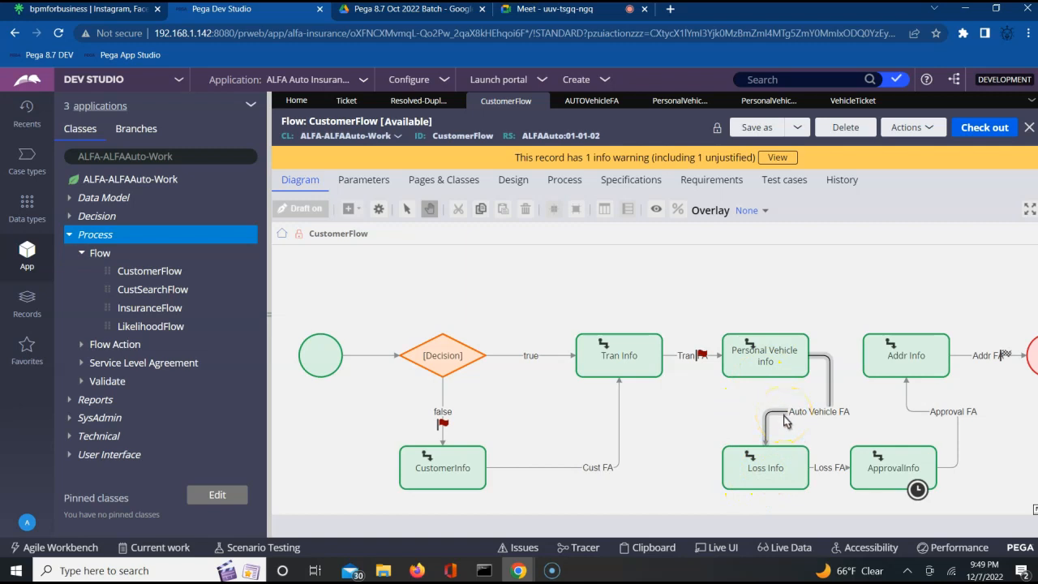
pyautogui.click(767, 430)
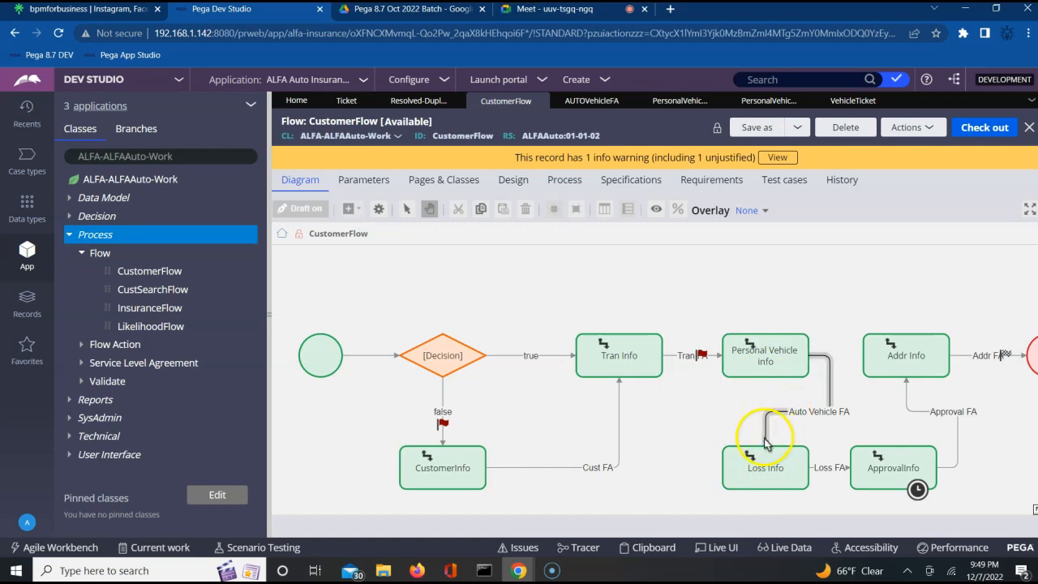
pyautogui.click(785, 486)
pyautogui.click(898, 480)
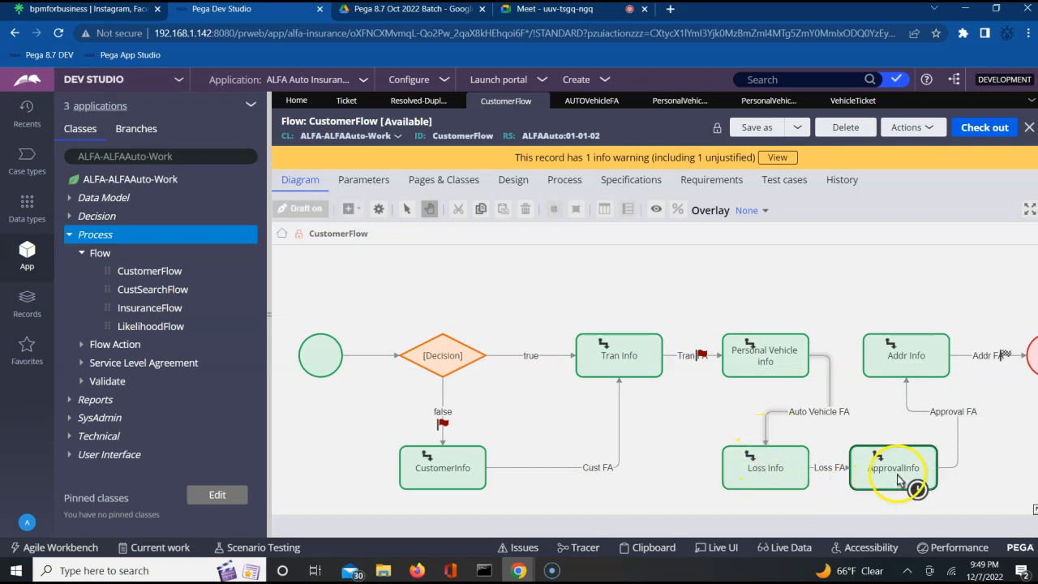
pyautogui.click(781, 480)
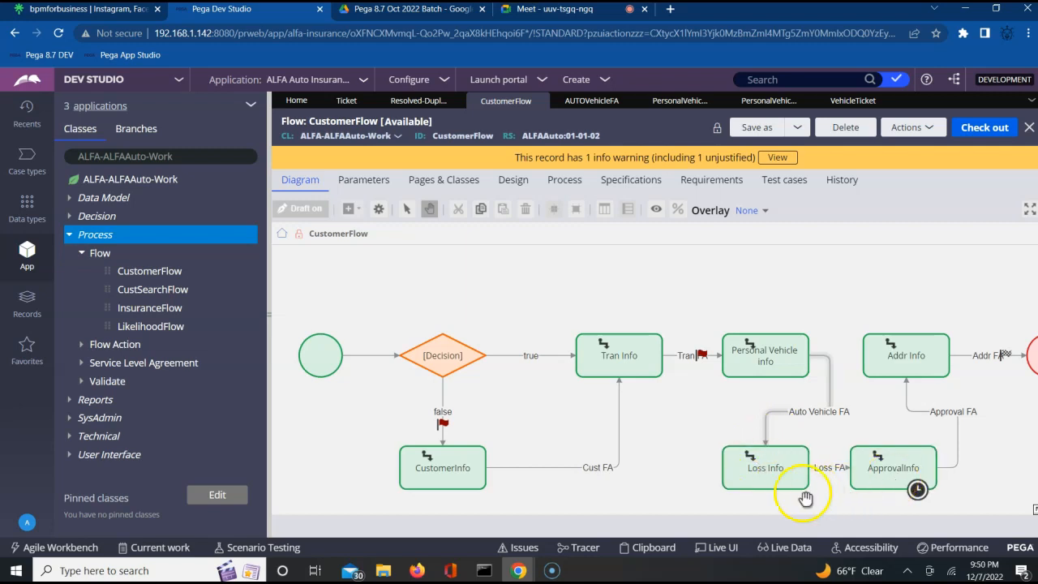
pyautogui.click(767, 357)
pyautogui.click(876, 361)
pyautogui.click(823, 301)
pyautogui.click(871, 356)
pyautogui.click(839, 340)
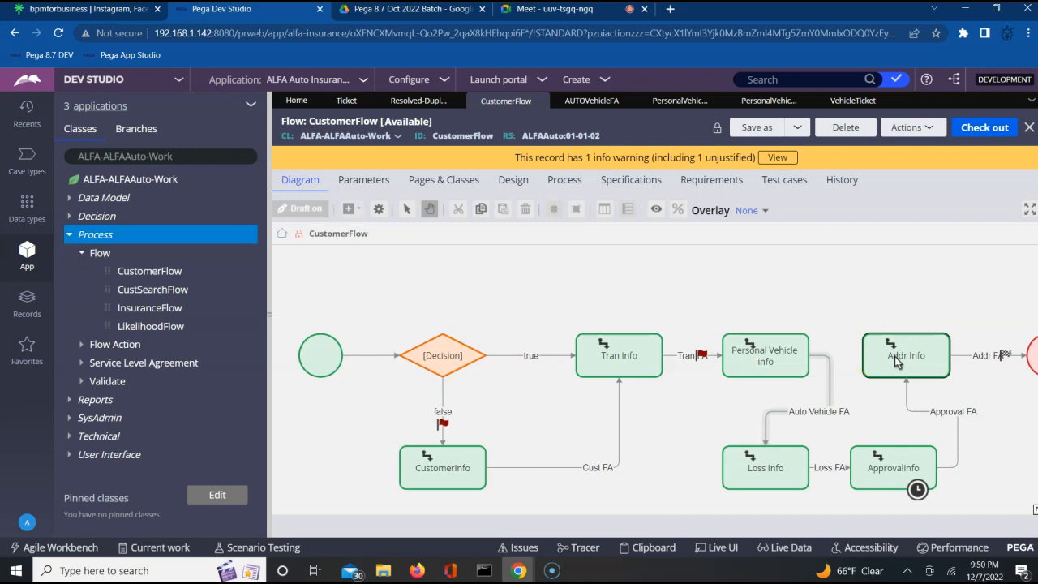
pyautogui.click(906, 274)
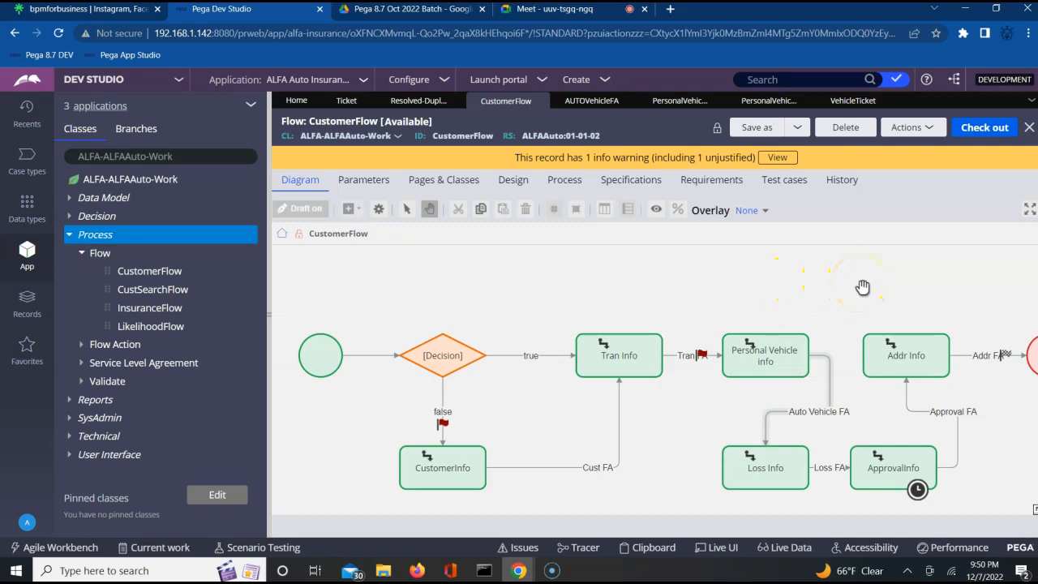
pyautogui.click(768, 369)
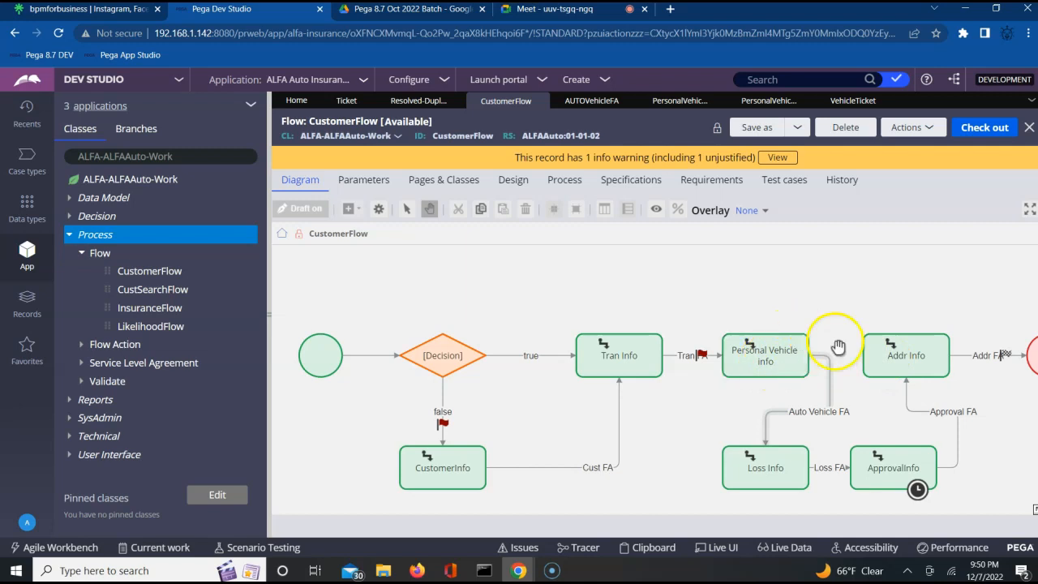
pyautogui.doubleClick(902, 360)
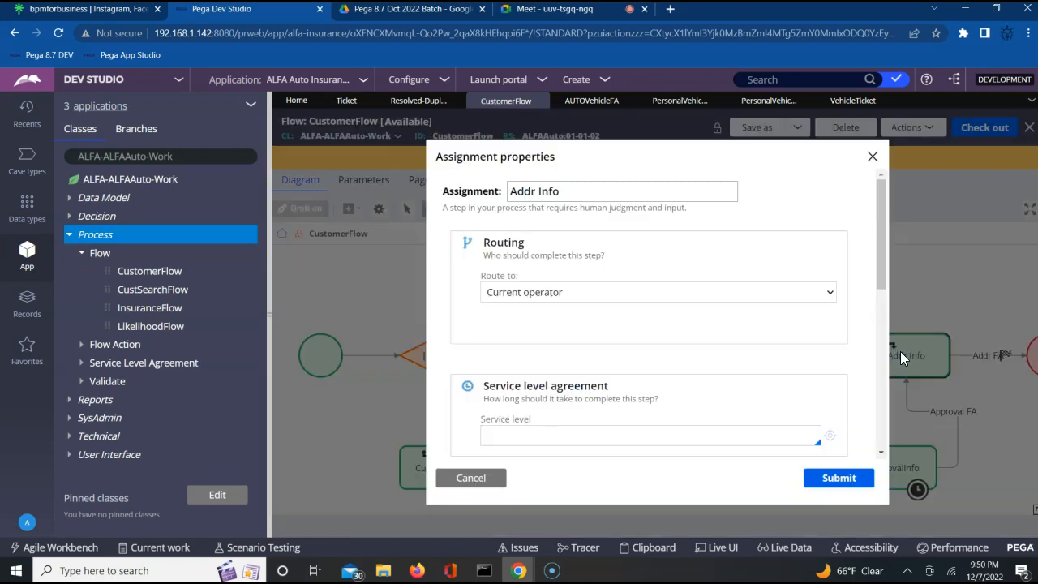
pyautogui.scroll(-4, 881, 447)
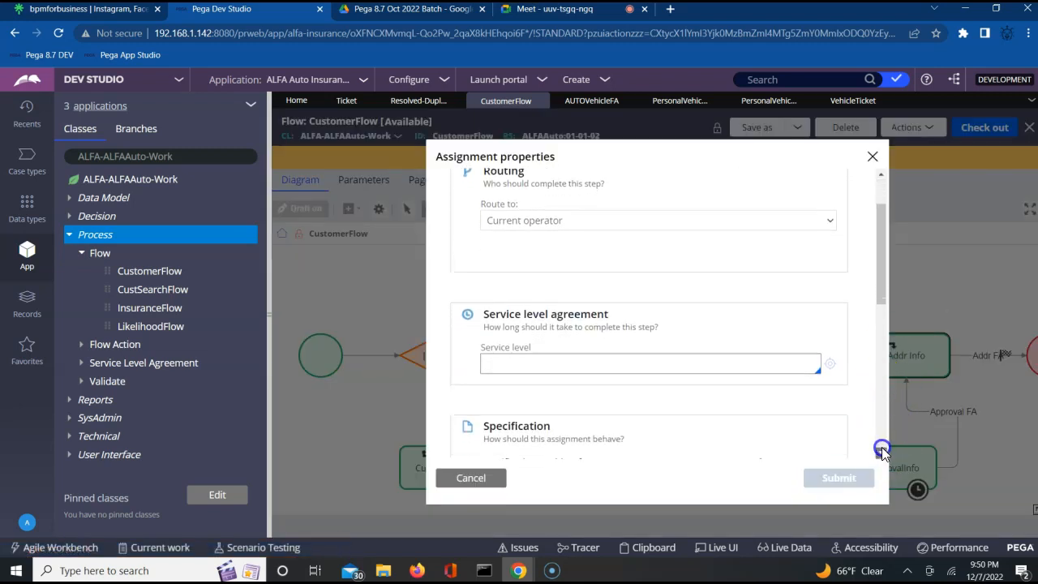
pyautogui.scroll(-3, 881, 447)
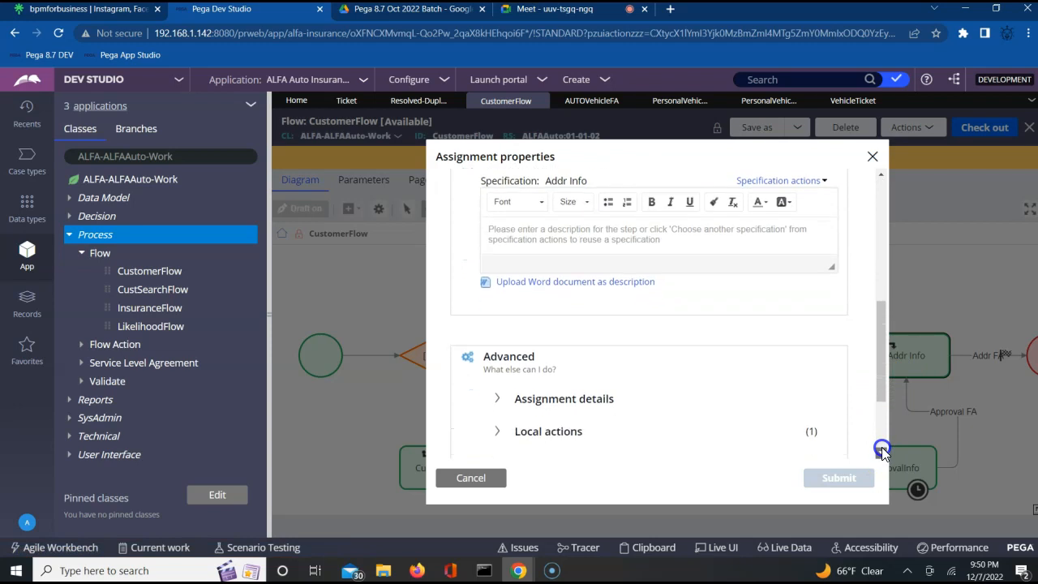
pyautogui.click(495, 366)
pyautogui.click(522, 412)
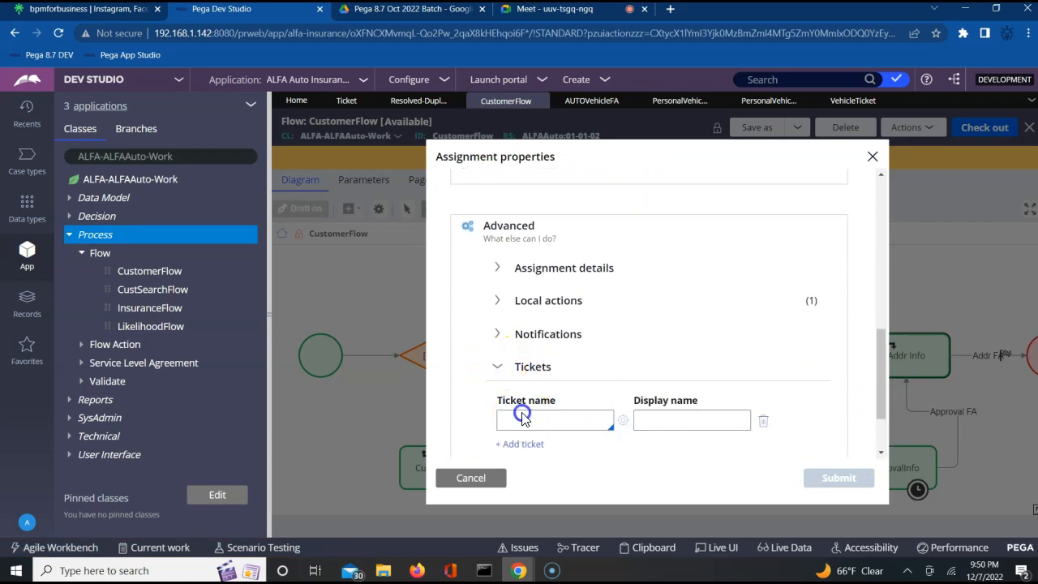
pyautogui.click(522, 420)
pyautogui.click(548, 422)
pyautogui.click(593, 423)
pyautogui.click(673, 420)
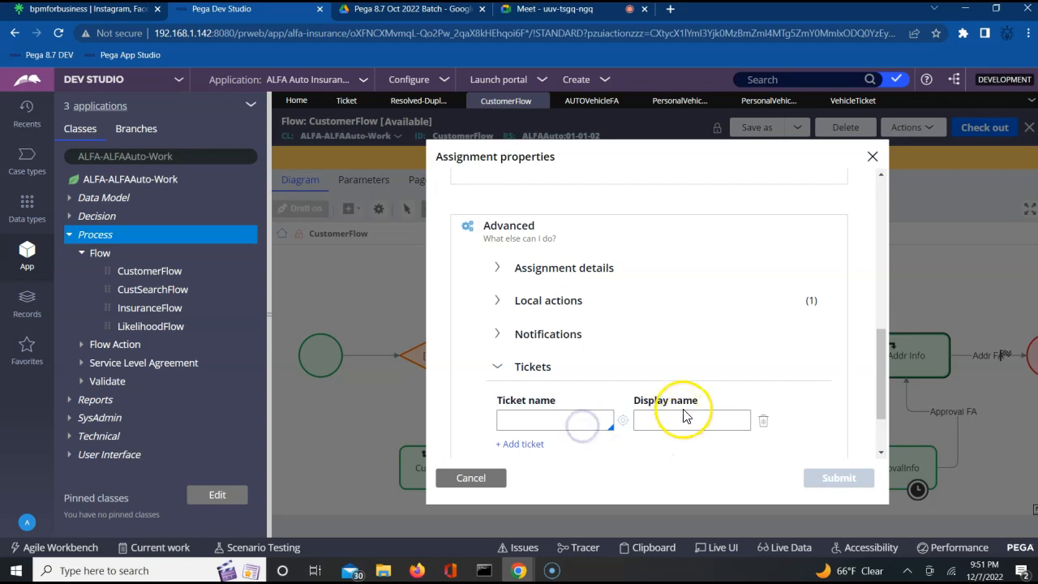
pyautogui.click(470, 478)
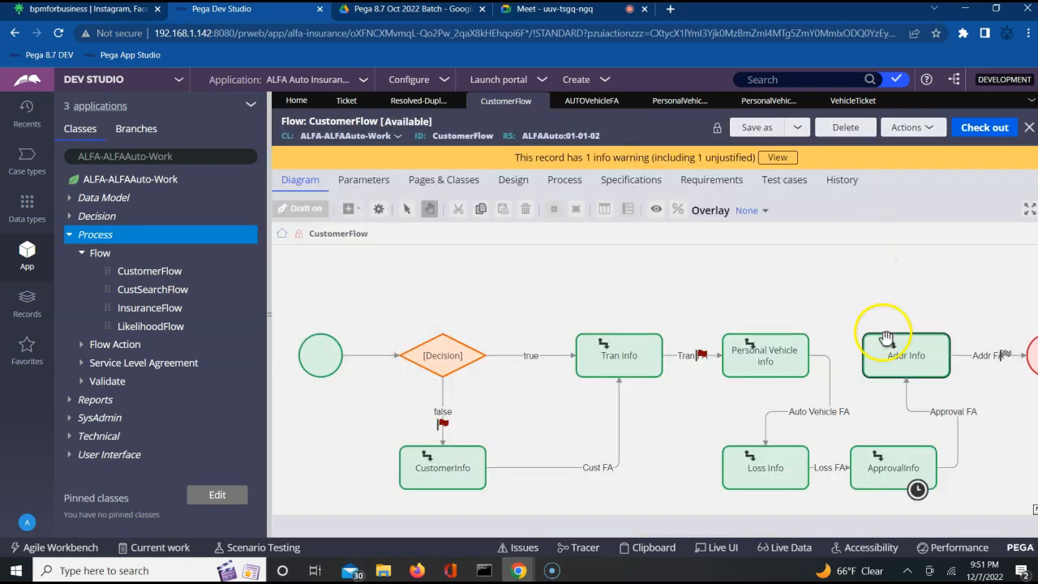
pyautogui.click(898, 356)
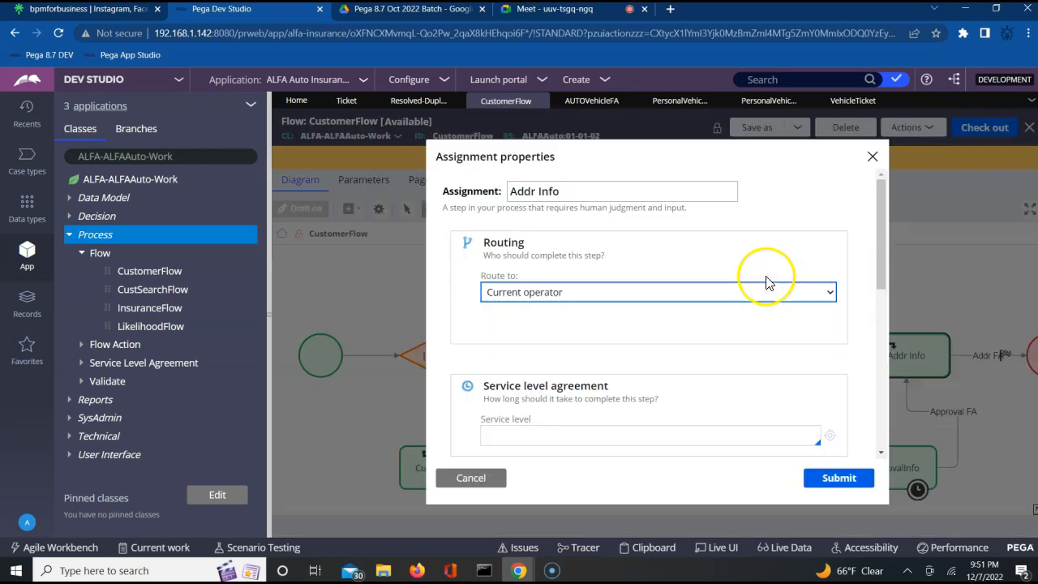
pyautogui.click(881, 452)
pyautogui.click(881, 452)
pyautogui.click(881, 452)
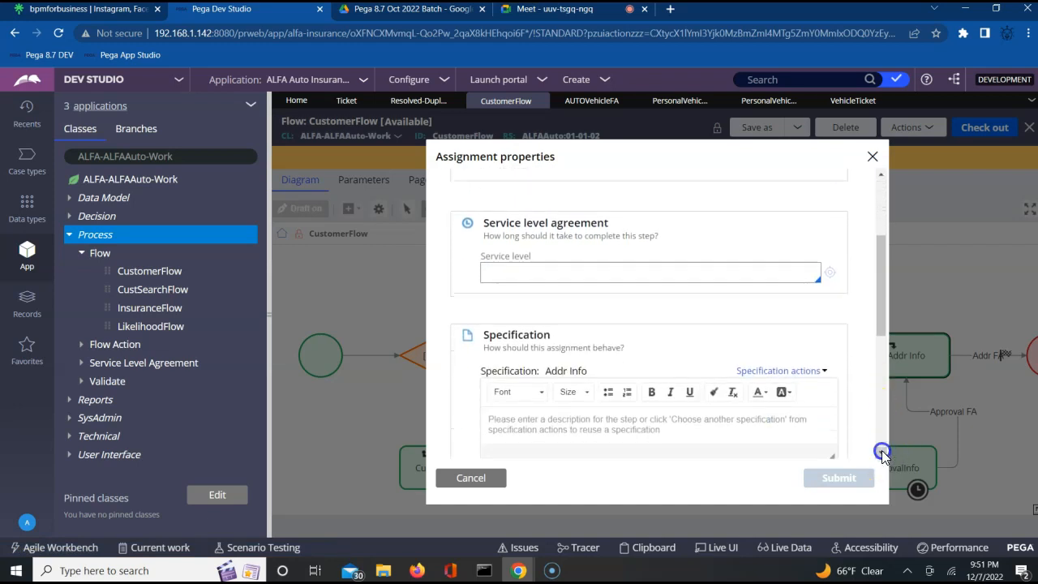
# Step: Close the assignment properties, check out CustomerFlow, and select the Addr Info assignment
pyautogui.click(873, 156)
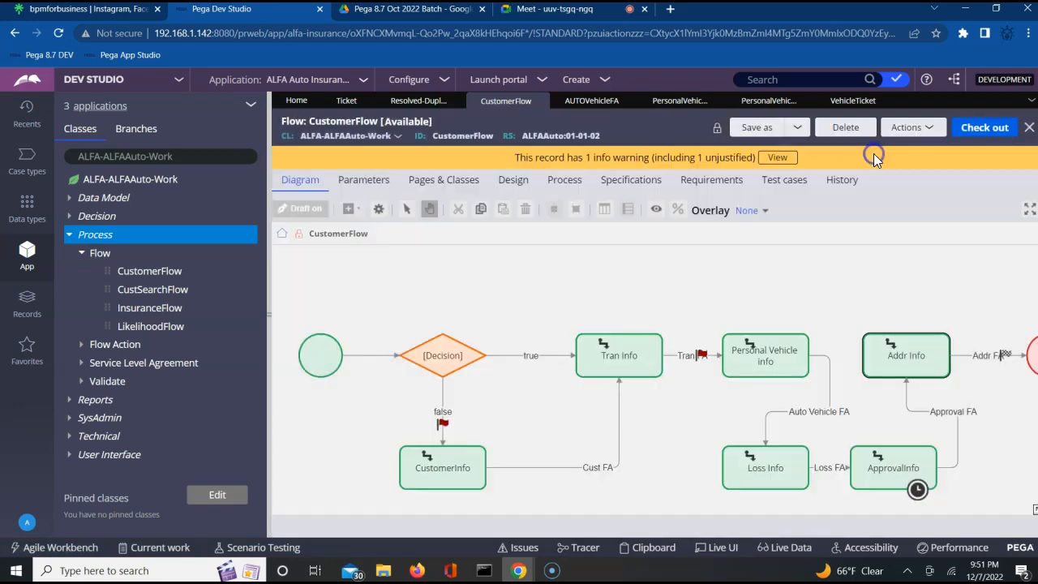
pyautogui.click(984, 127)
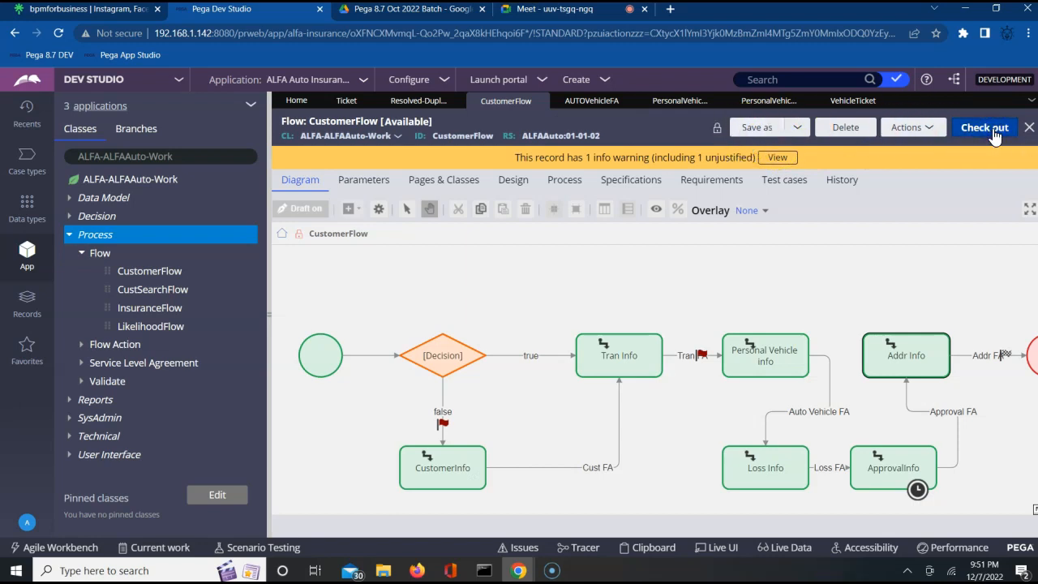
pyautogui.click(952, 285)
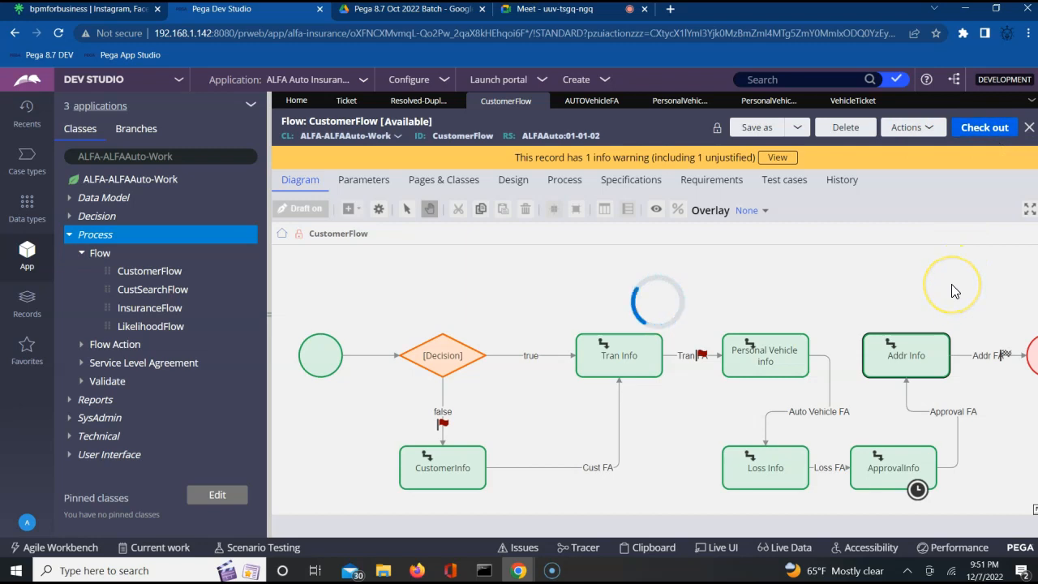
pyautogui.click(909, 354)
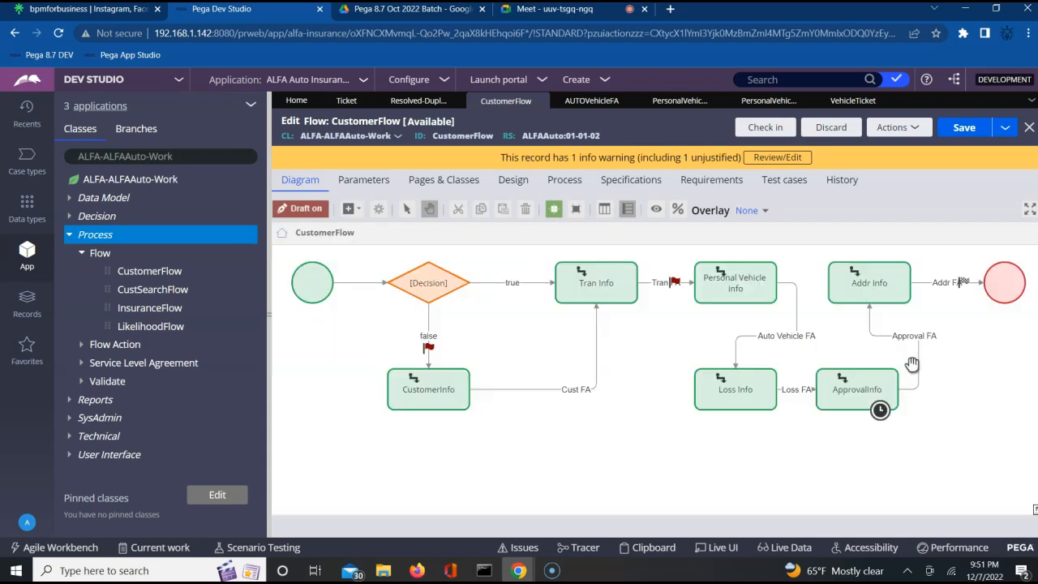
pyautogui.click(869, 285)
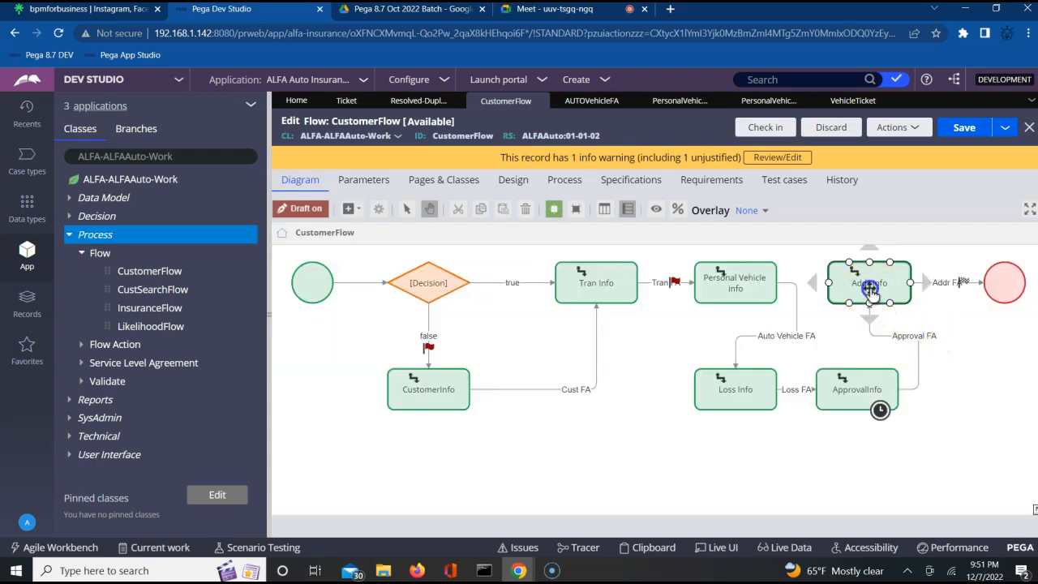
# Step: Set VehicleTicket as the ticket name under Addr Info's Advanced > Tickets and submit
pyautogui.doubleClick(869, 287)
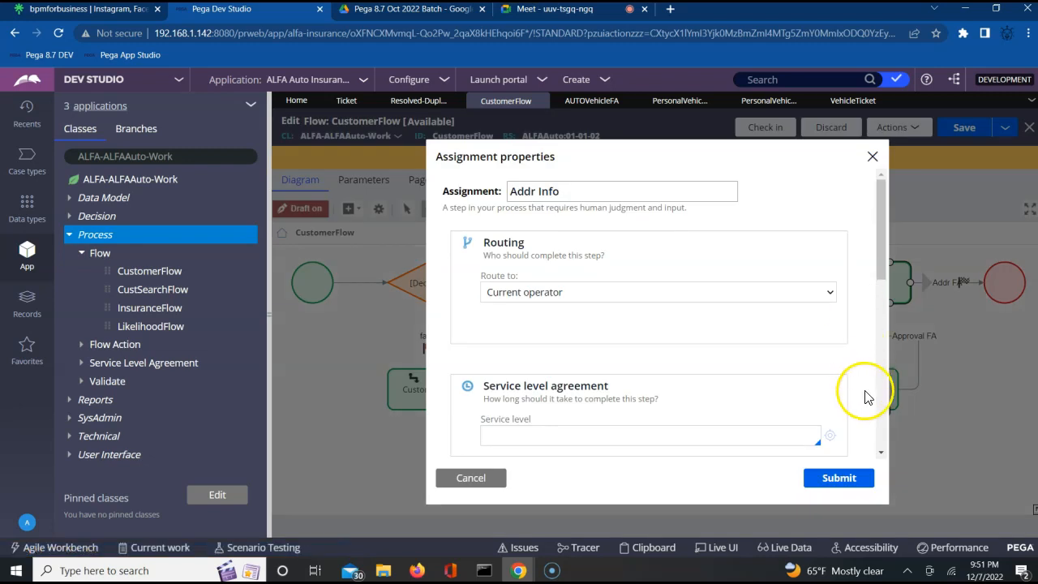
pyautogui.click(881, 451)
pyautogui.moveTo(881, 452); pyautogui.dragTo(881, 452)
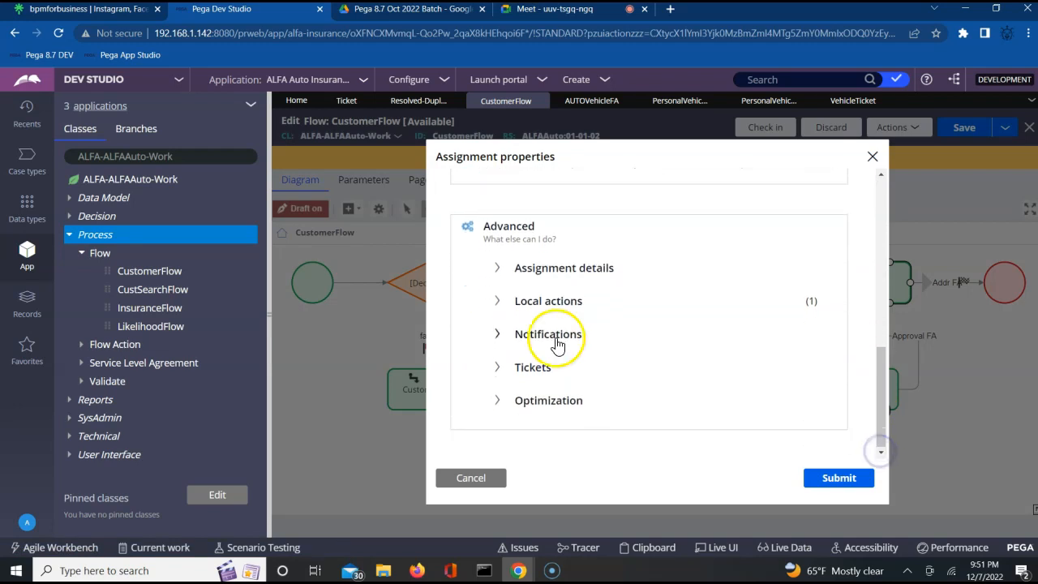
pyautogui.click(500, 372)
pyautogui.click(528, 423)
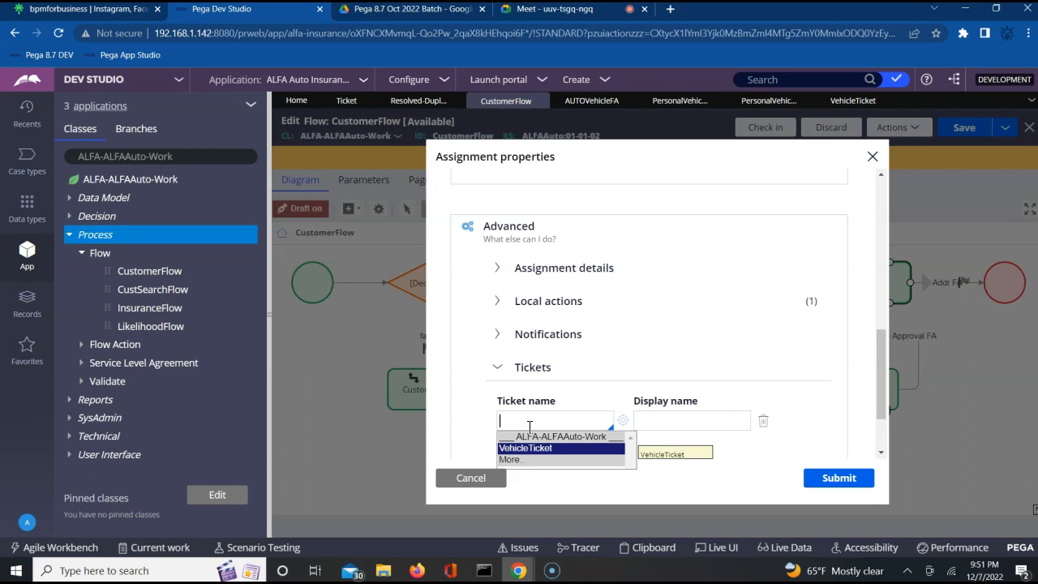
pyautogui.press('Return')
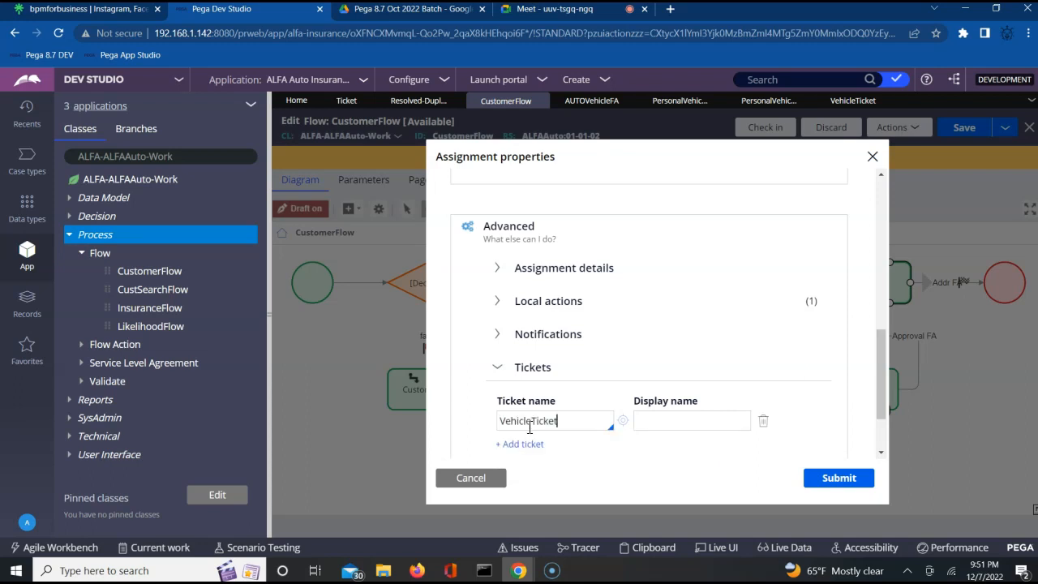
pyautogui.click(840, 478)
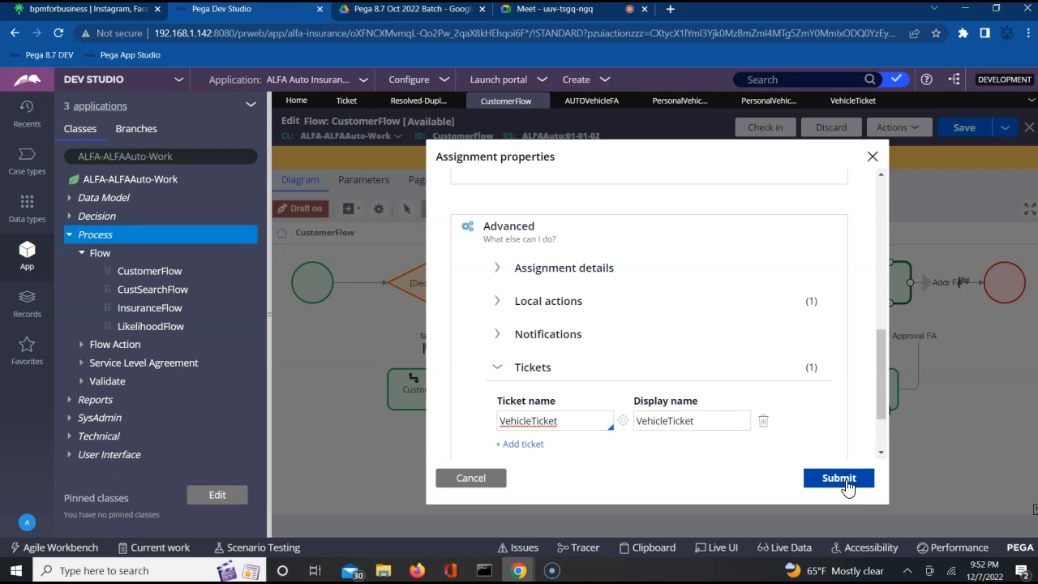
pyautogui.click(845, 483)
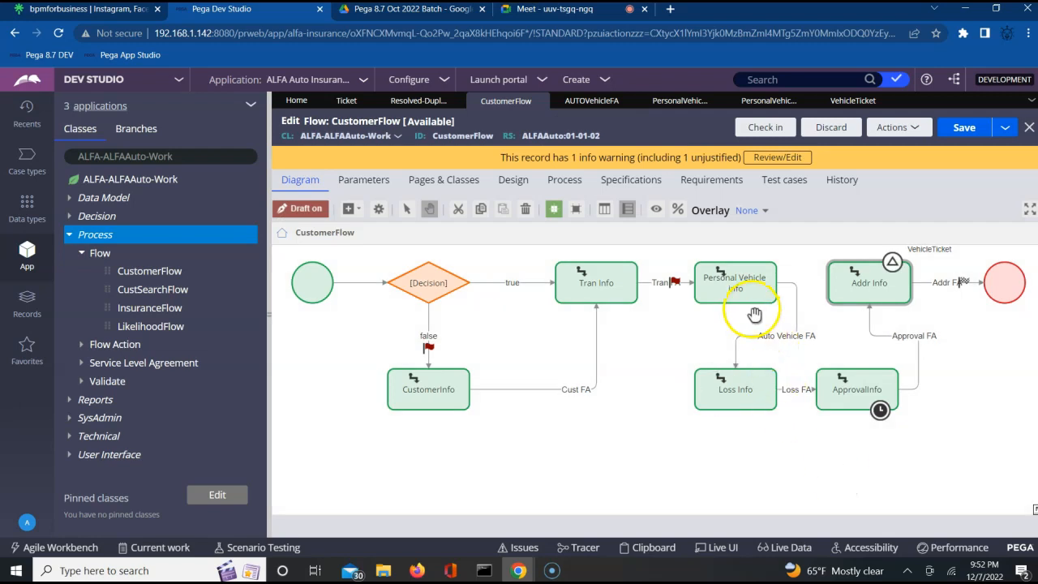
# Step: Select the Addr Info assignment on the CustomerFlow canvas
pyautogui.click(906, 350)
pyautogui.click(950, 343)
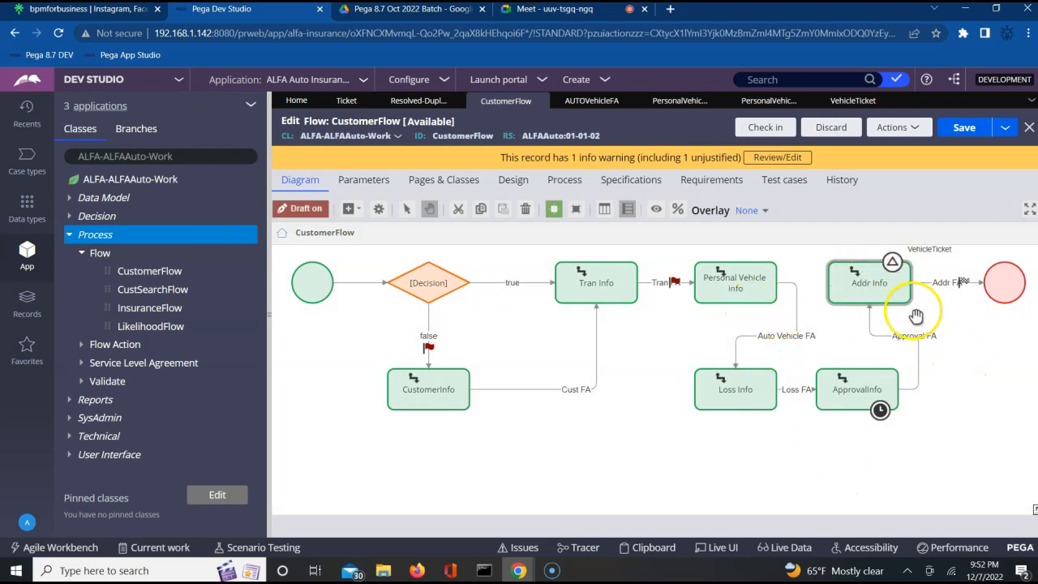
pyautogui.click(902, 278)
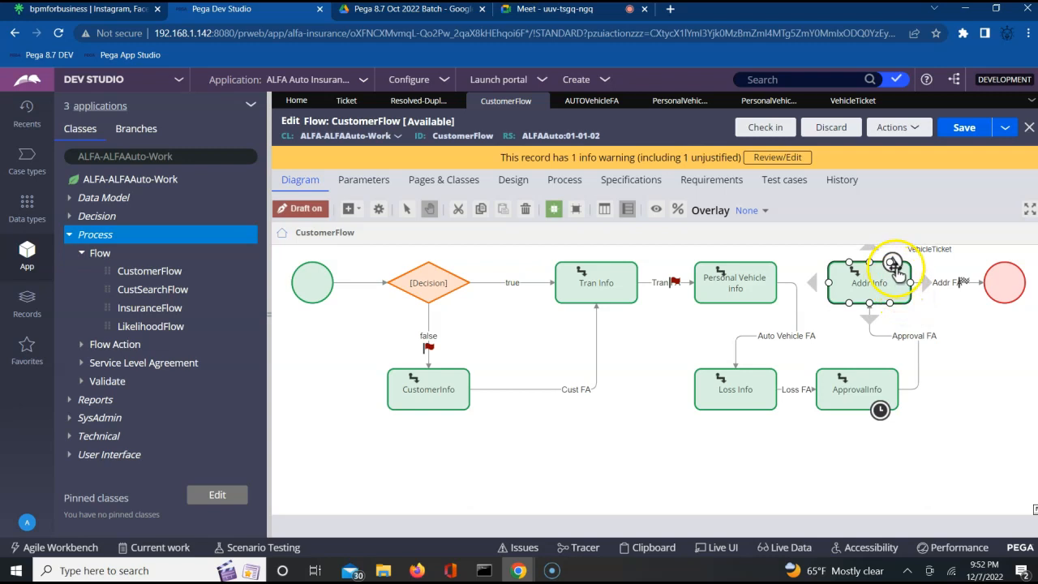
pyautogui.click(967, 342)
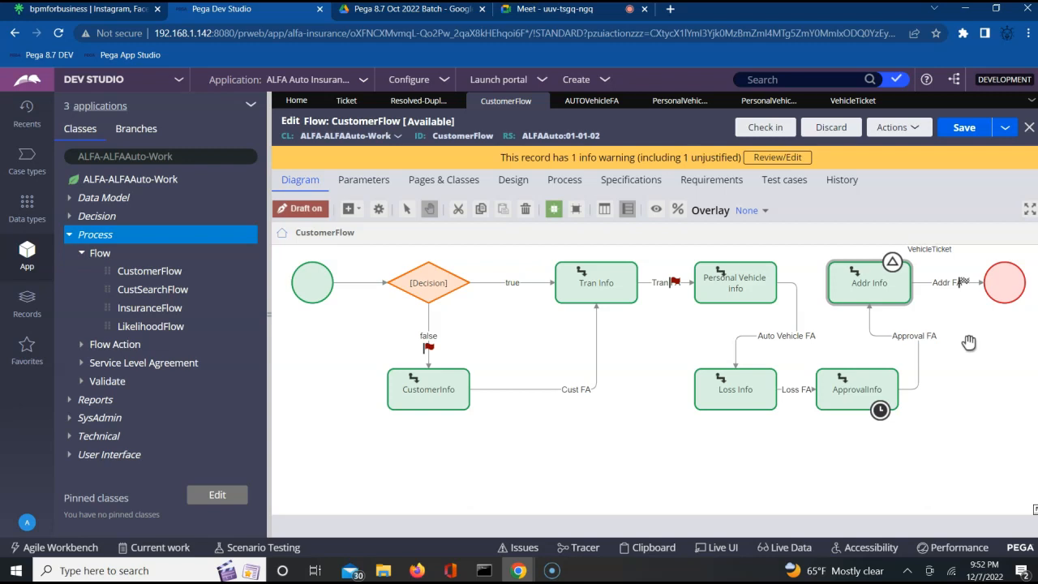
pyautogui.click(900, 284)
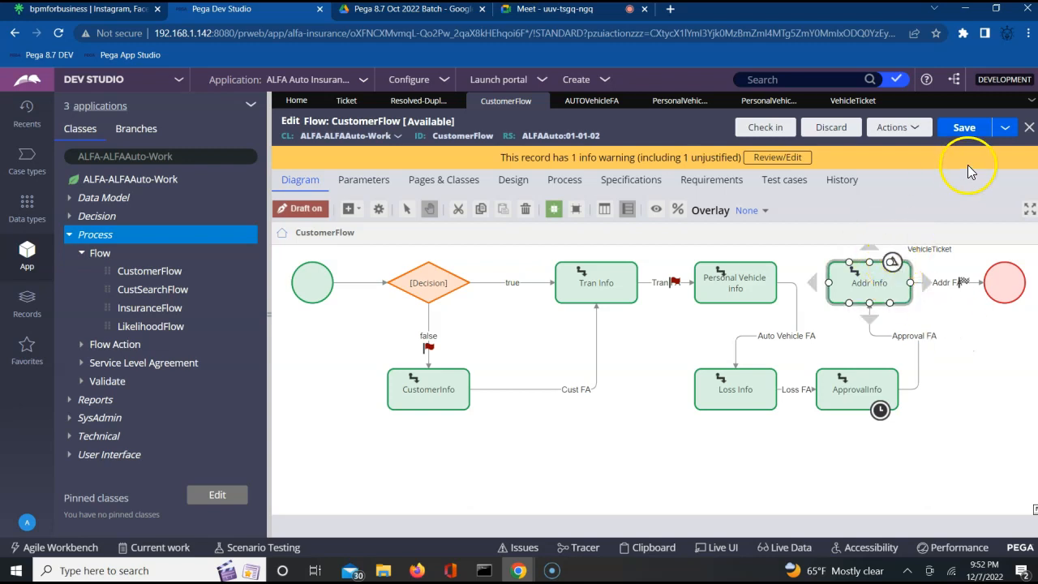
# Step: Refresh the CustomerFlow record through Actions and reselect Addr Info
pyautogui.click(1006, 127)
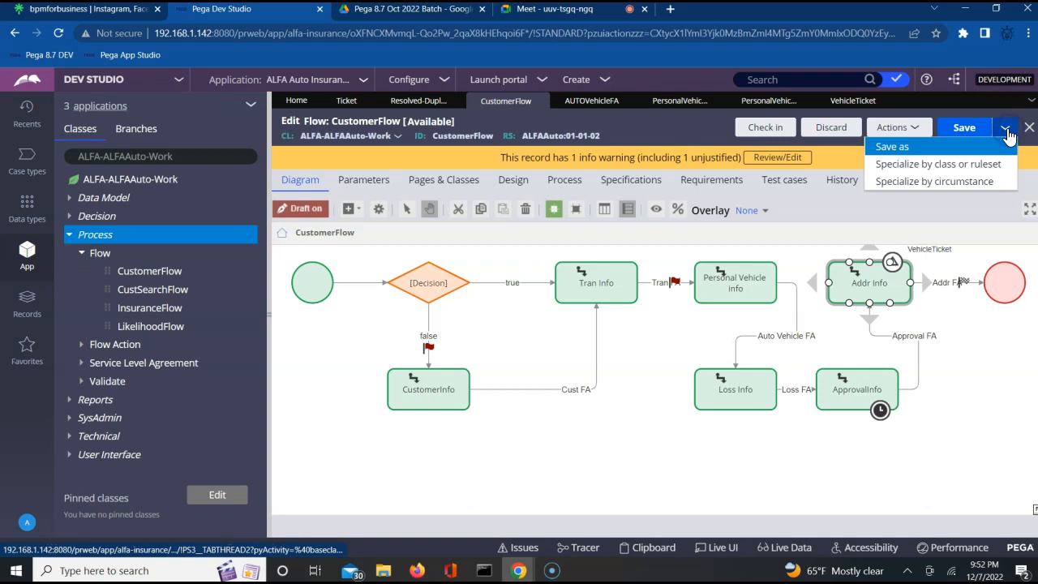
pyautogui.click(908, 127)
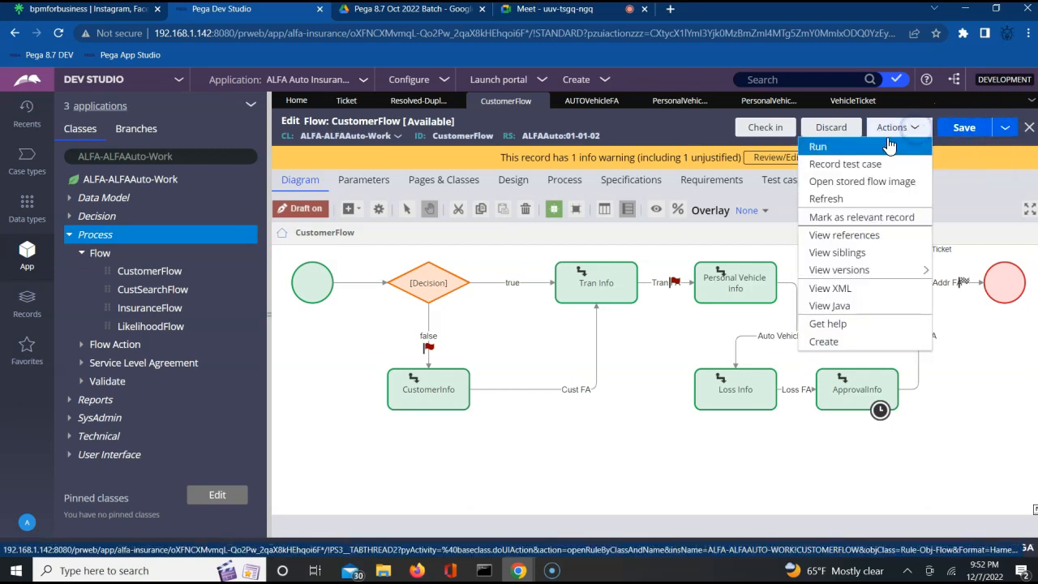
pyautogui.click(835, 201)
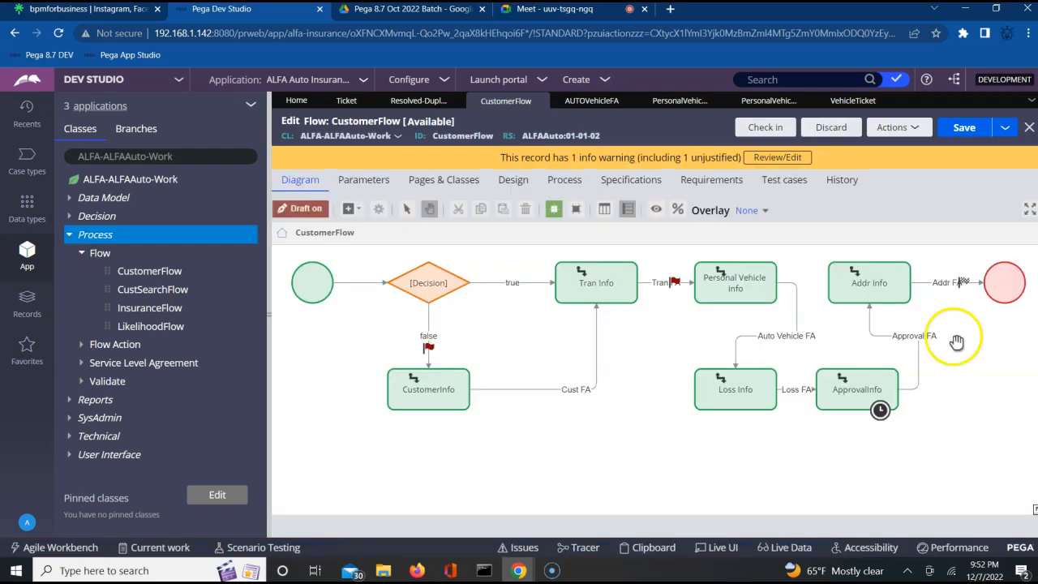
pyautogui.click(878, 280)
pyautogui.click(967, 374)
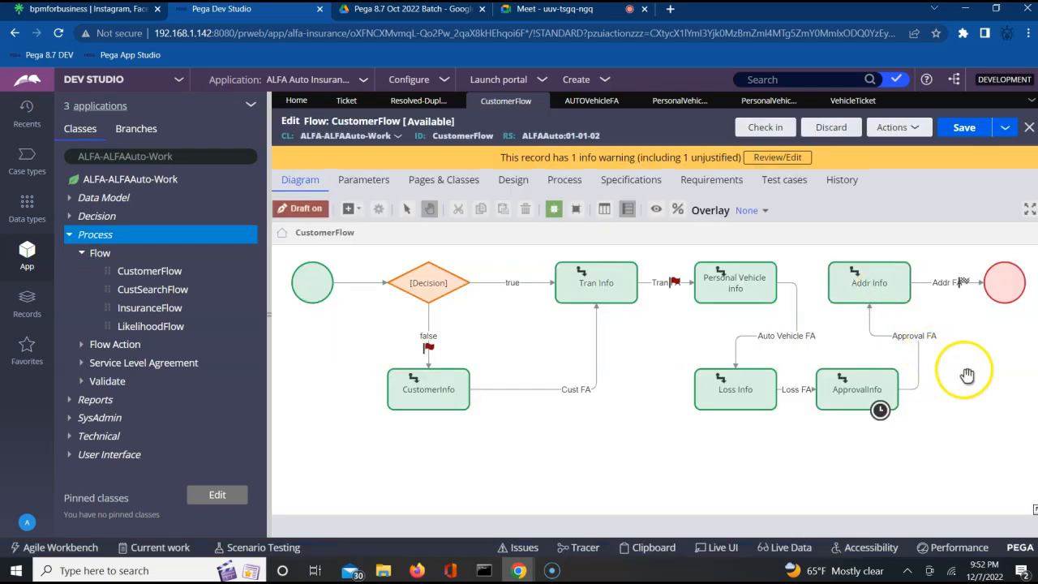
pyautogui.click(880, 280)
# Step: Choose VehicleTicket in Addr Info's Tickets settings and submit the properties
pyautogui.doubleClick(878, 286)
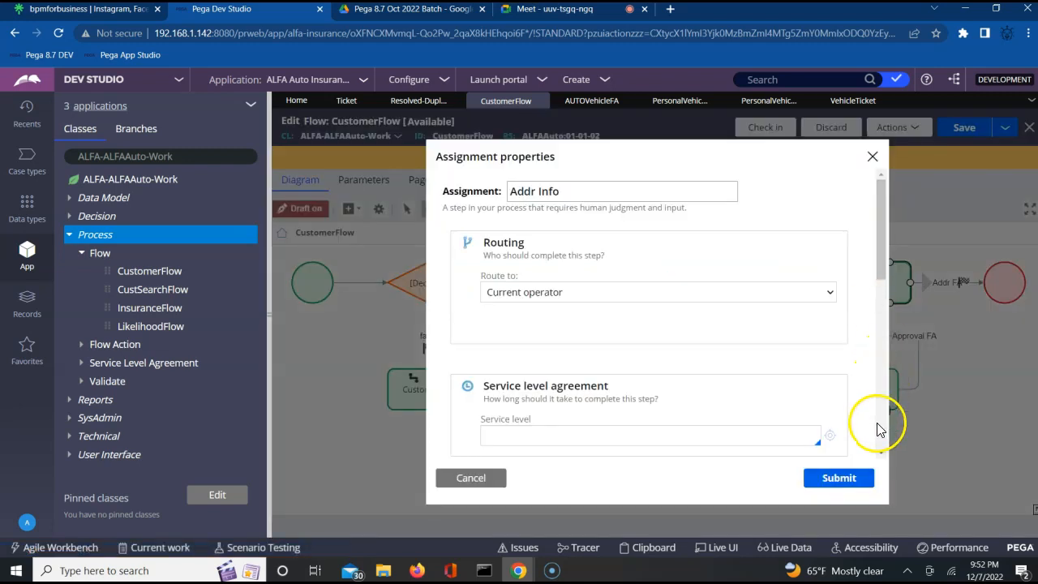
pyautogui.click(883, 455)
pyautogui.moveTo(884, 455); pyautogui.dragTo(884, 455)
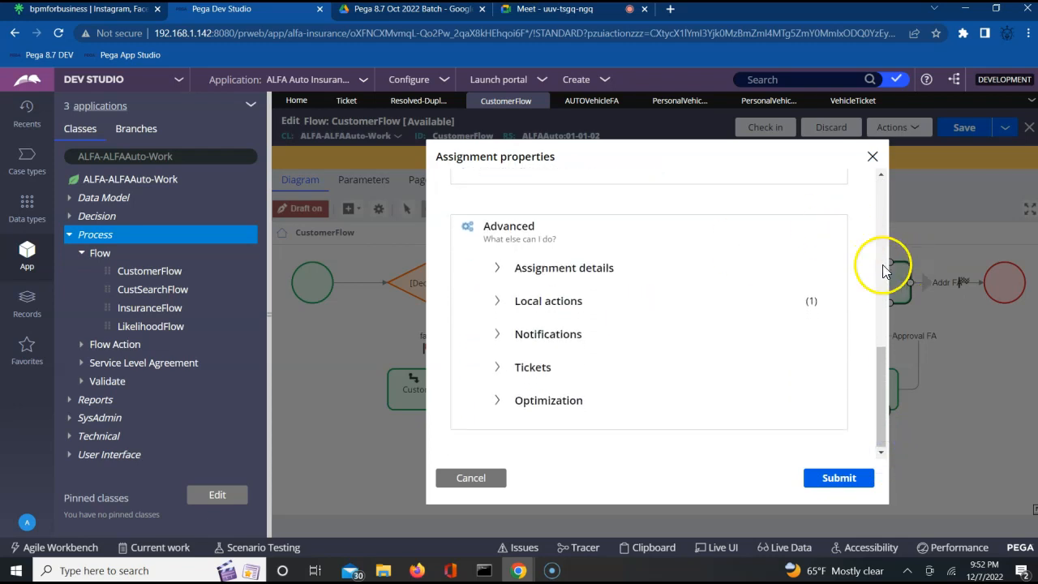
pyautogui.click(497, 367)
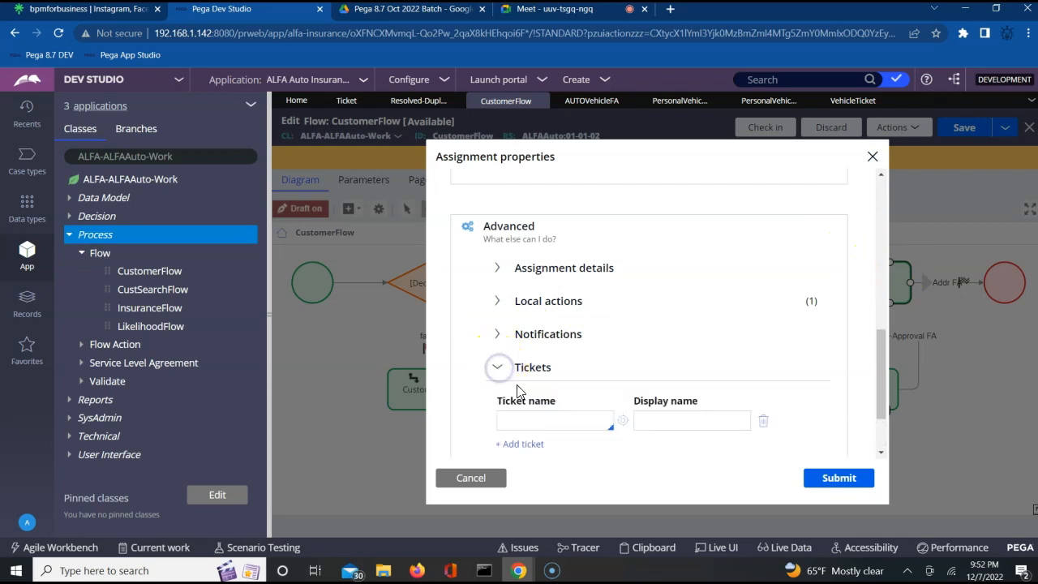
pyautogui.click(548, 421)
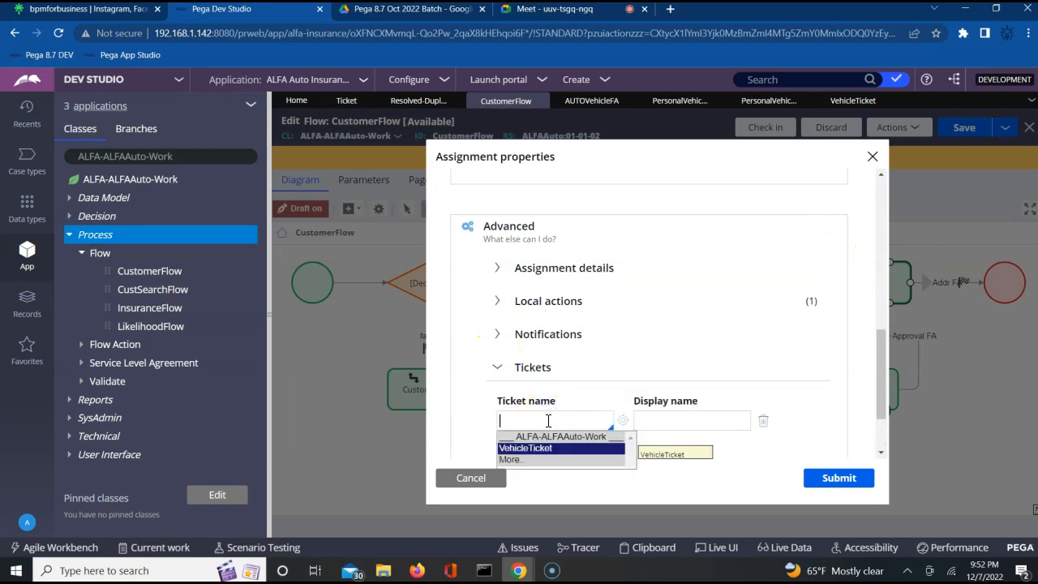
pyautogui.press('Return')
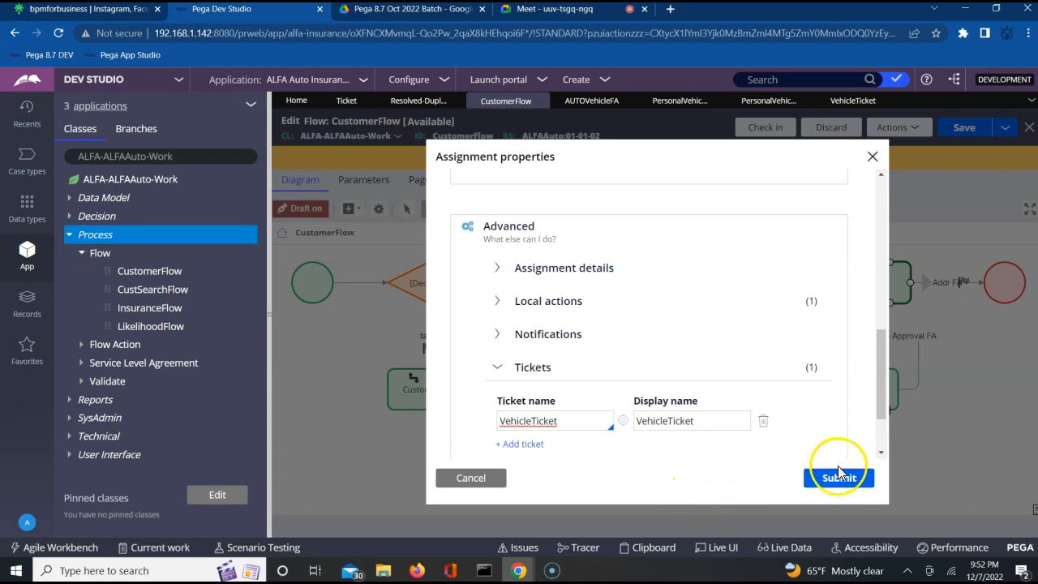
pyautogui.click(839, 475)
# Step: Check the Addr Info and ApprovalInfo assignments, then save CustomerFlow
pyautogui.click(877, 280)
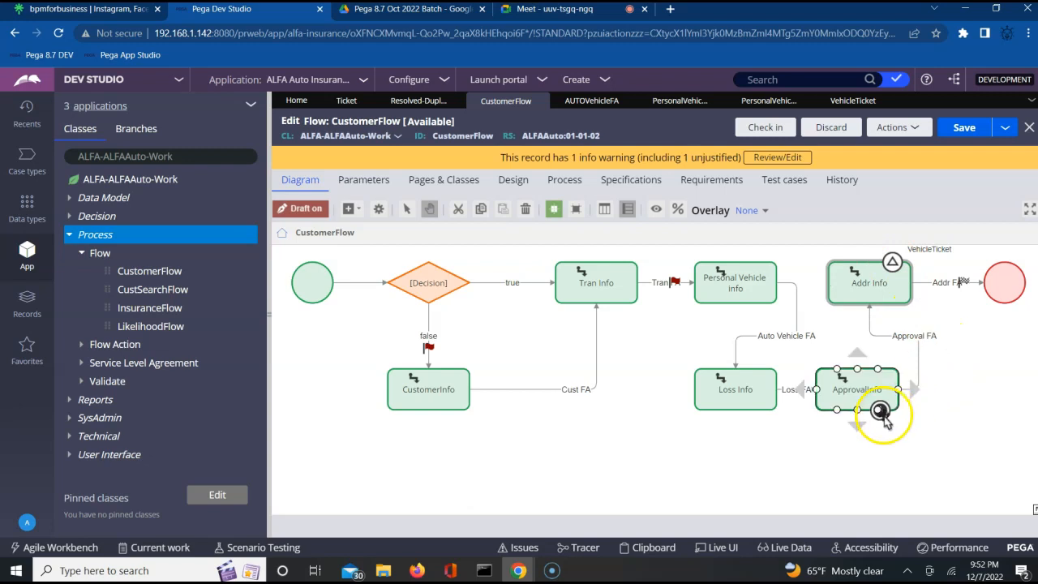
pyautogui.moveTo(881, 418)
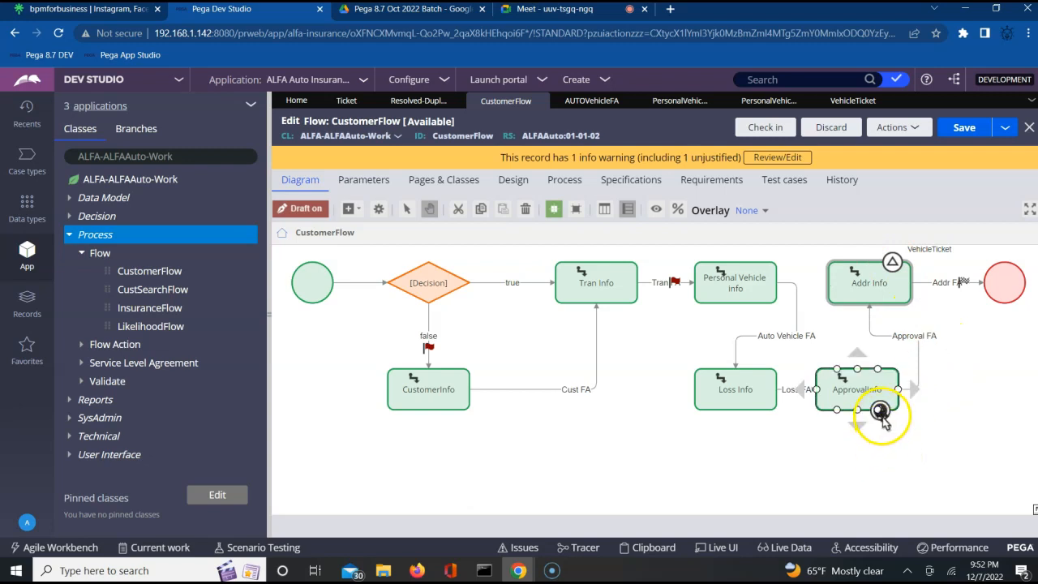
pyautogui.click(879, 411)
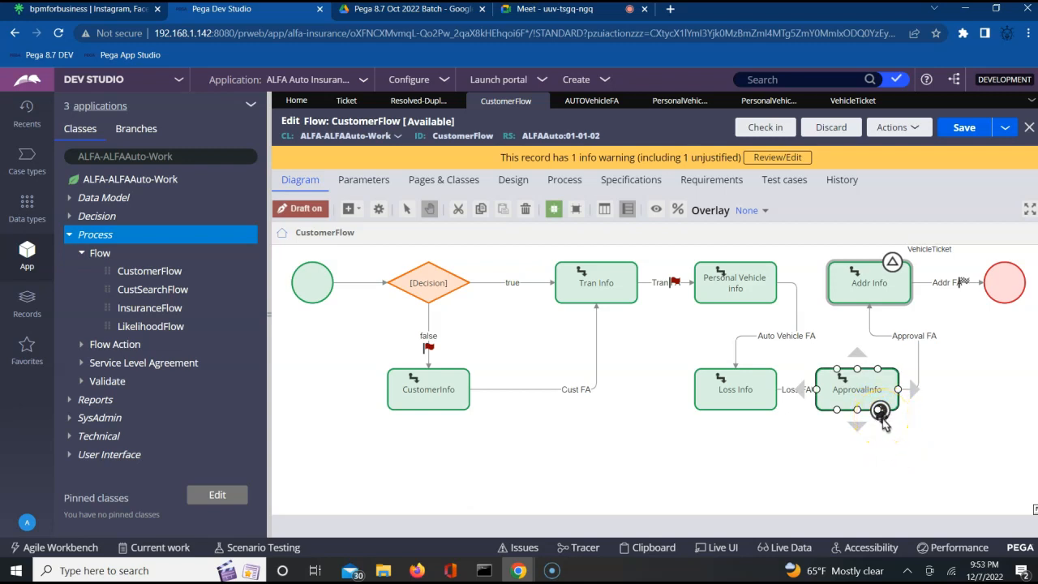
pyautogui.click(883, 496)
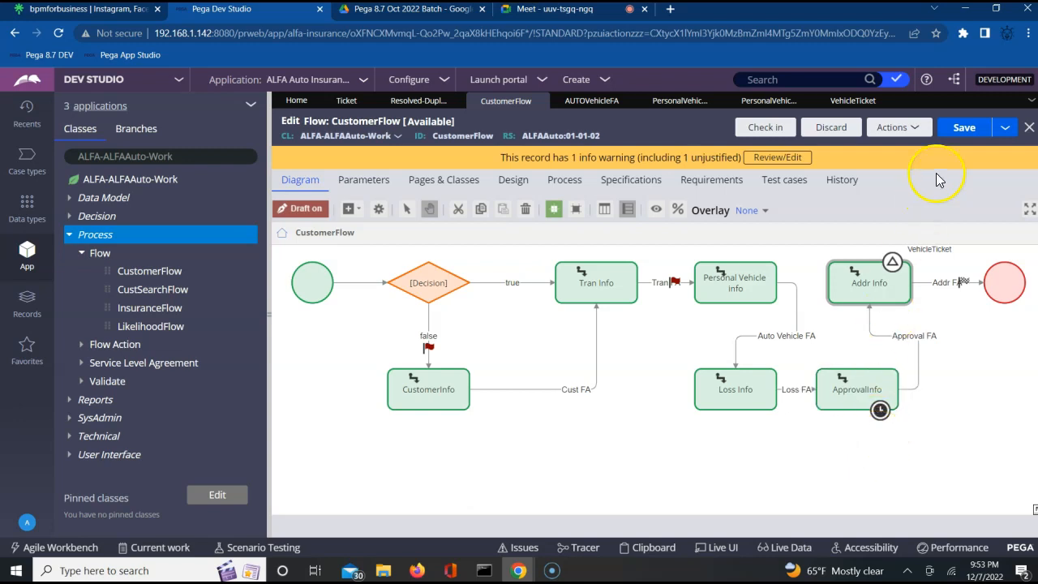
pyautogui.click(966, 132)
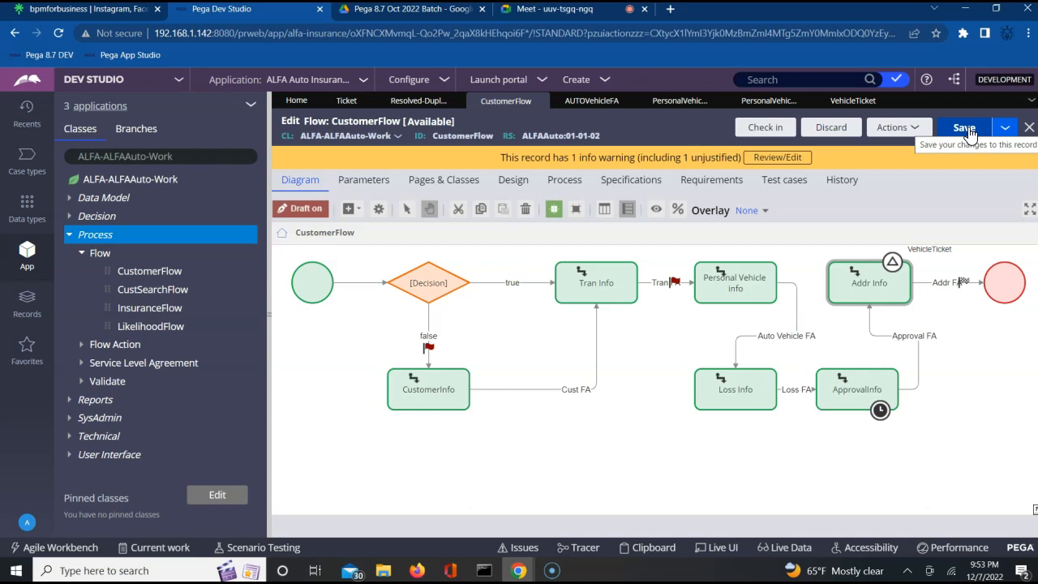
pyautogui.click(876, 284)
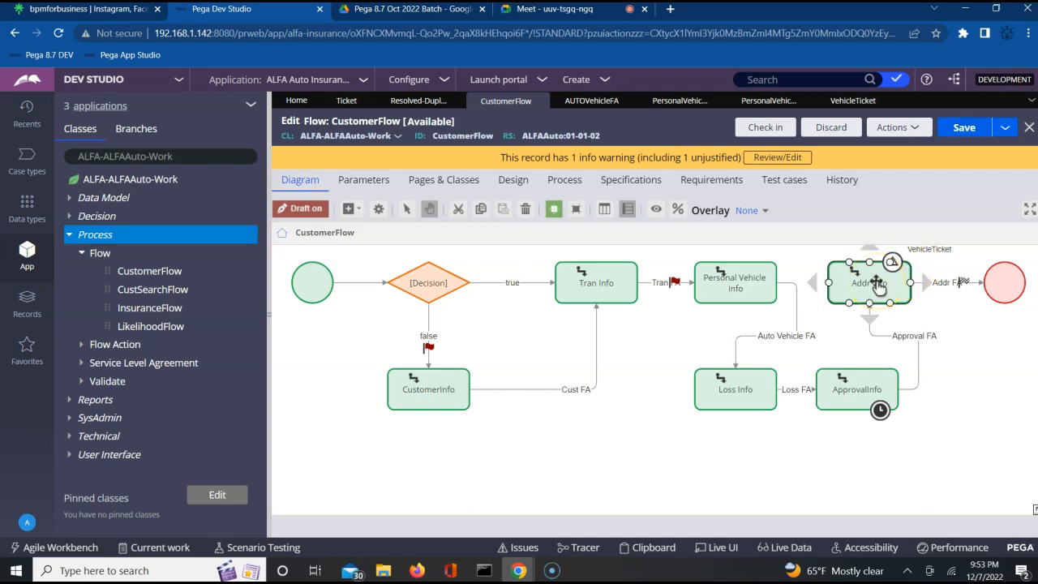
pyautogui.click(748, 283)
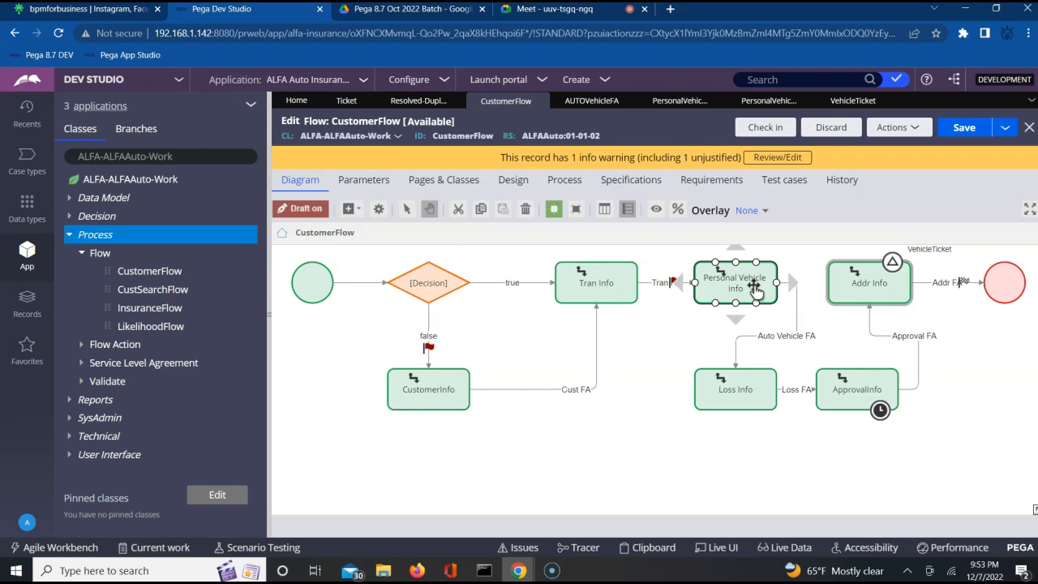
pyautogui.click(782, 277)
pyautogui.click(869, 291)
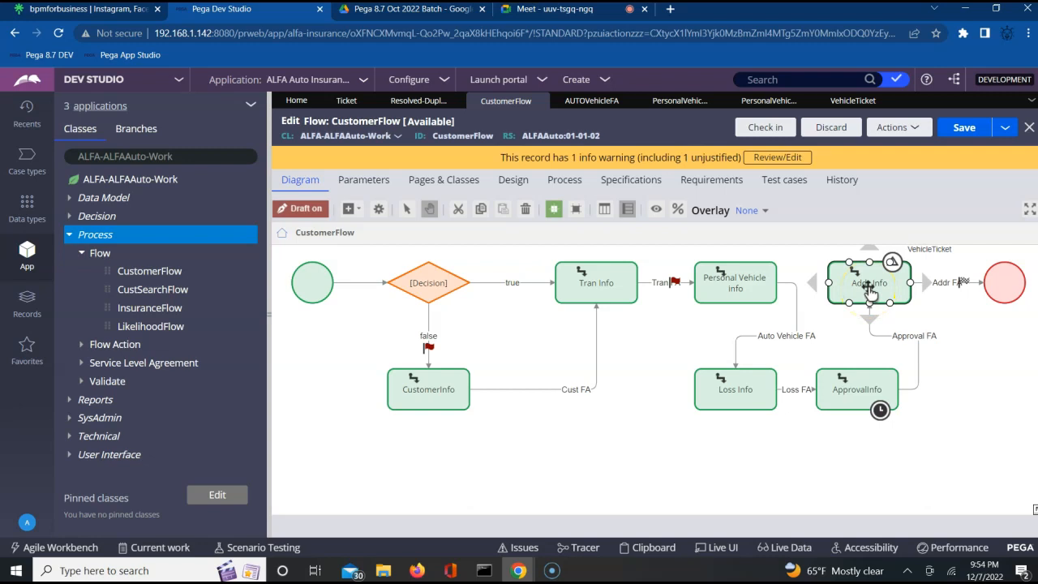
pyautogui.click(734, 357)
pyautogui.click(730, 396)
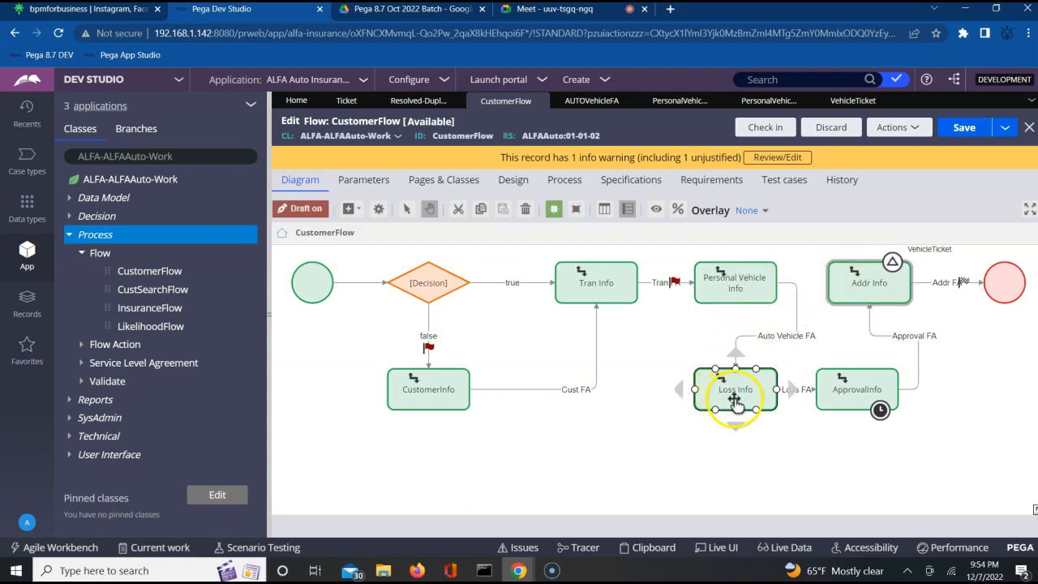
pyautogui.click(851, 394)
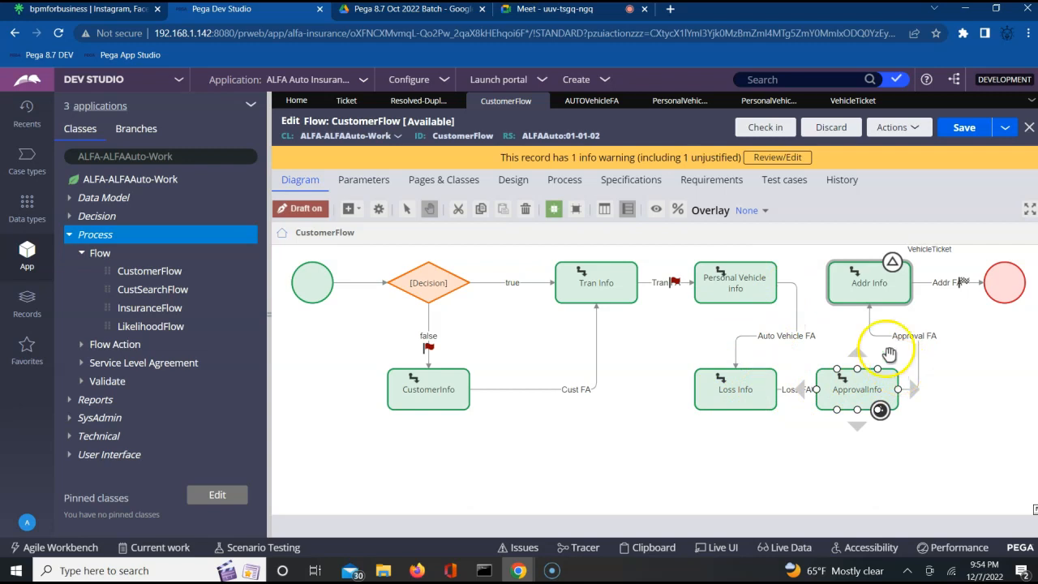
pyautogui.click(869, 282)
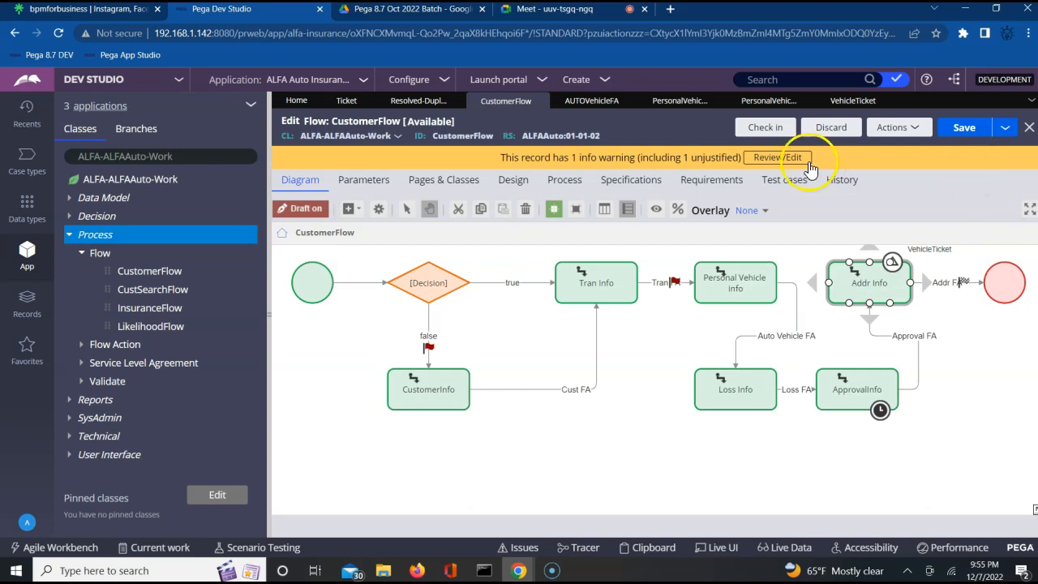
# Step: Create activity SetTicketAct under ALFA-ALFAAuto-Work via Create > Technical > Activity and open it
pyautogui.click(158, 187)
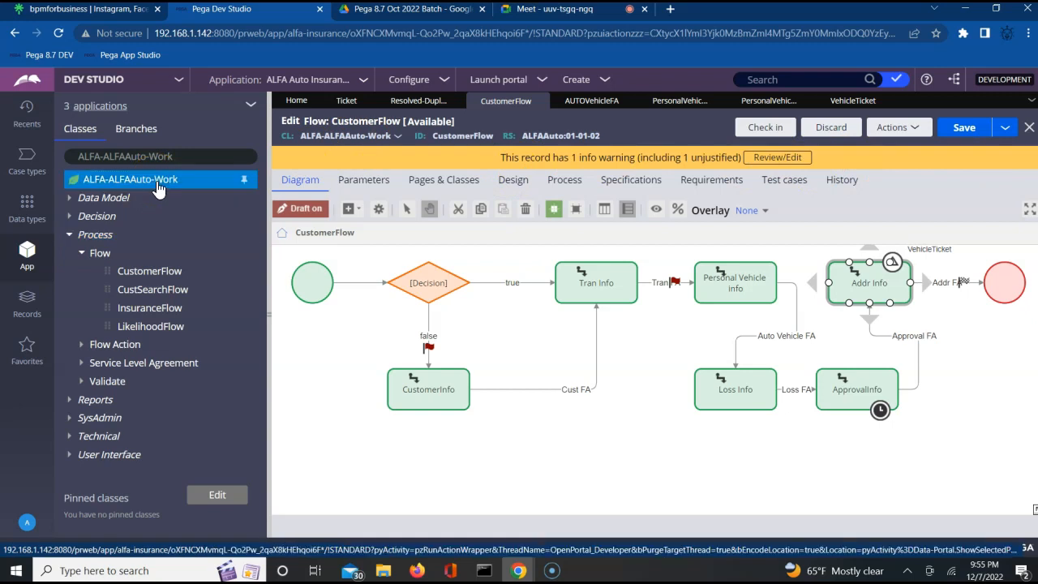
pyautogui.rightClick(158, 188)
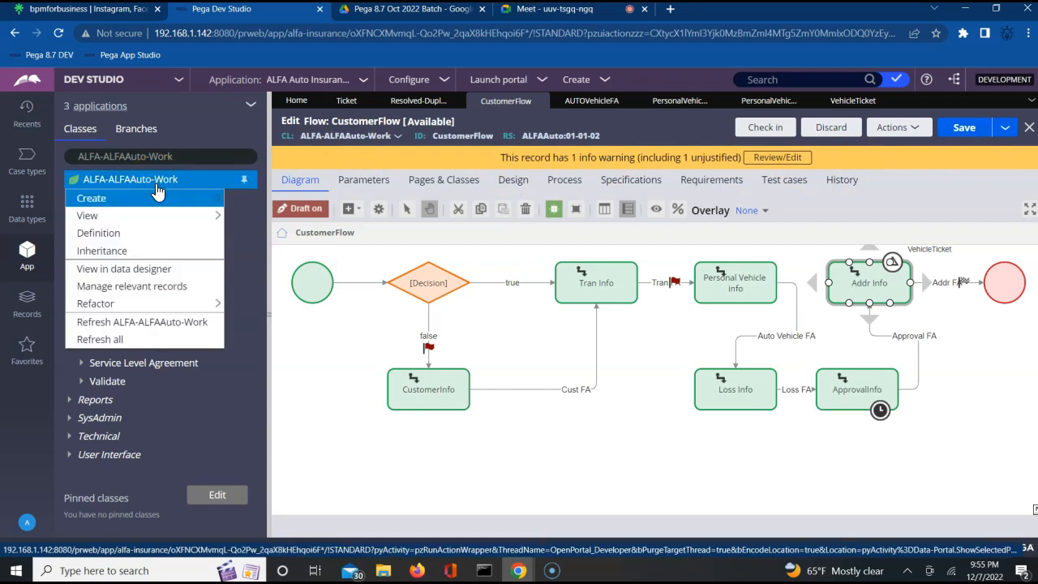
pyautogui.moveTo(170, 197)
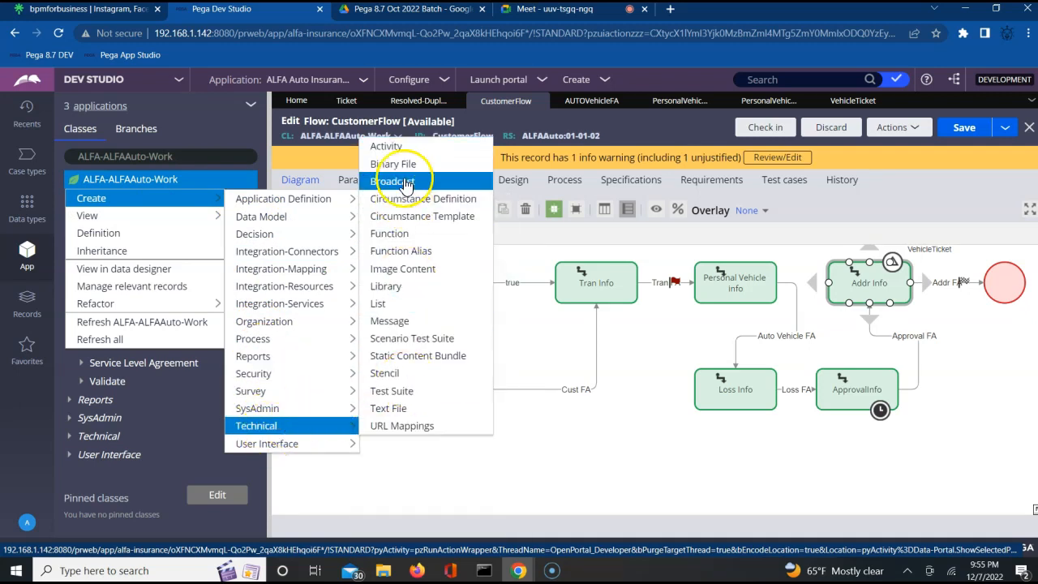
pyautogui.click(400, 147)
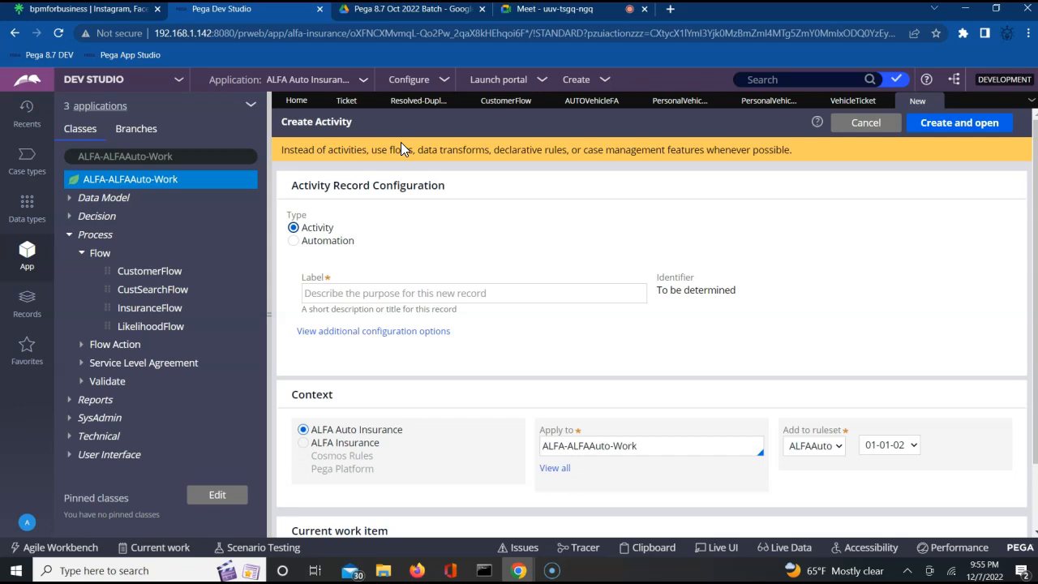
pyautogui.click(378, 296)
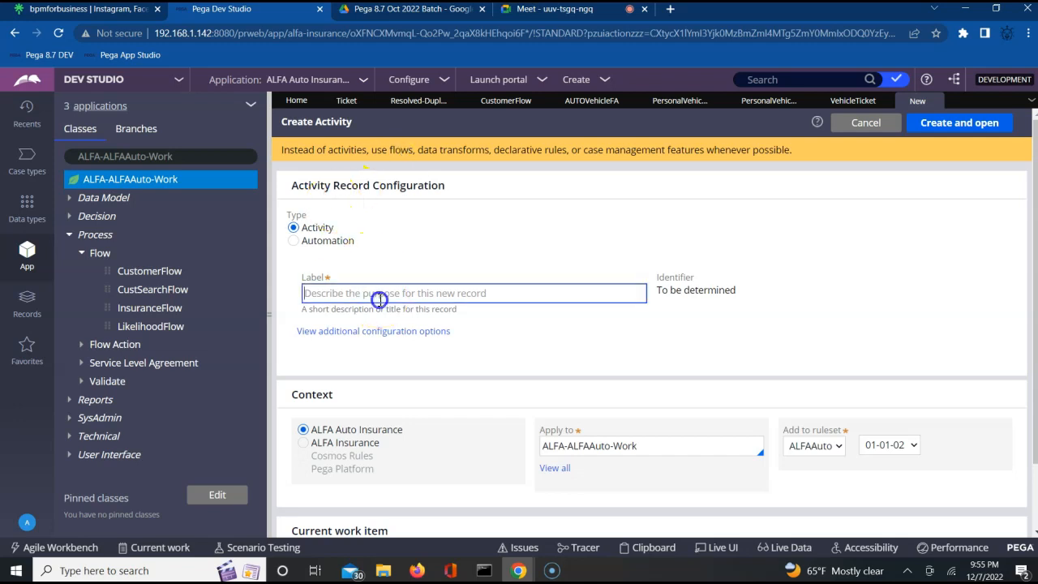
pyautogui.write('SetT')
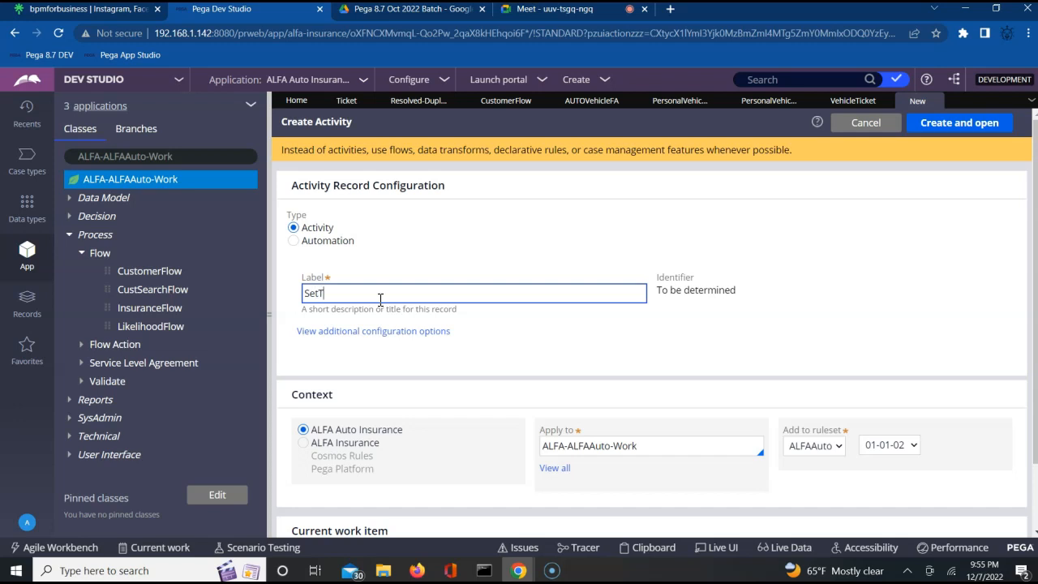
pyautogui.write('icketAct')
pyautogui.press('Tab')
pyautogui.click(954, 132)
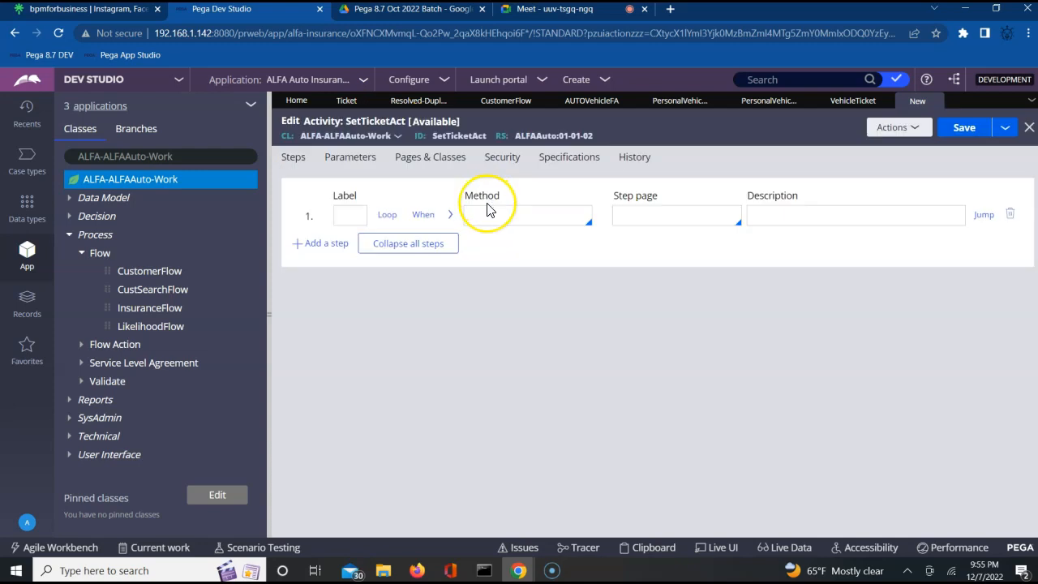
# Step: Search the rules for 'SetTicket' from the header search box
pyautogui.click(487, 210)
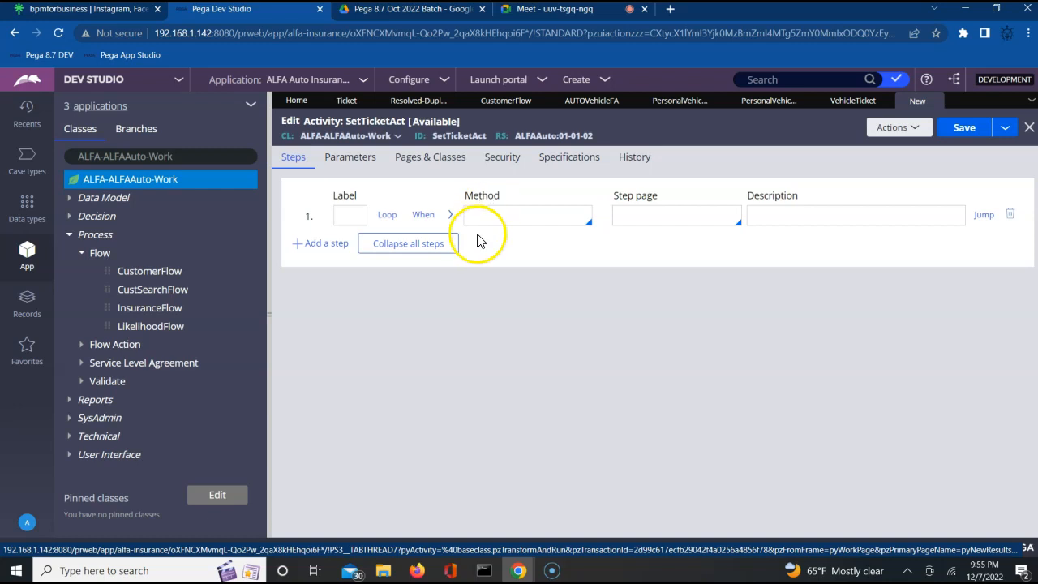
pyautogui.click(487, 216)
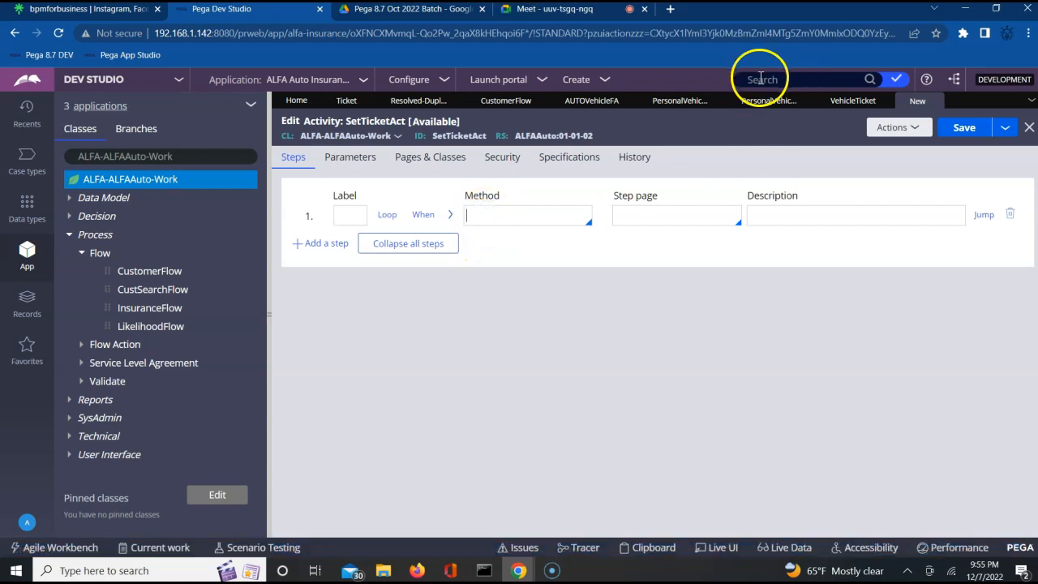
pyautogui.click(762, 78)
pyautogui.write('SetTicket')
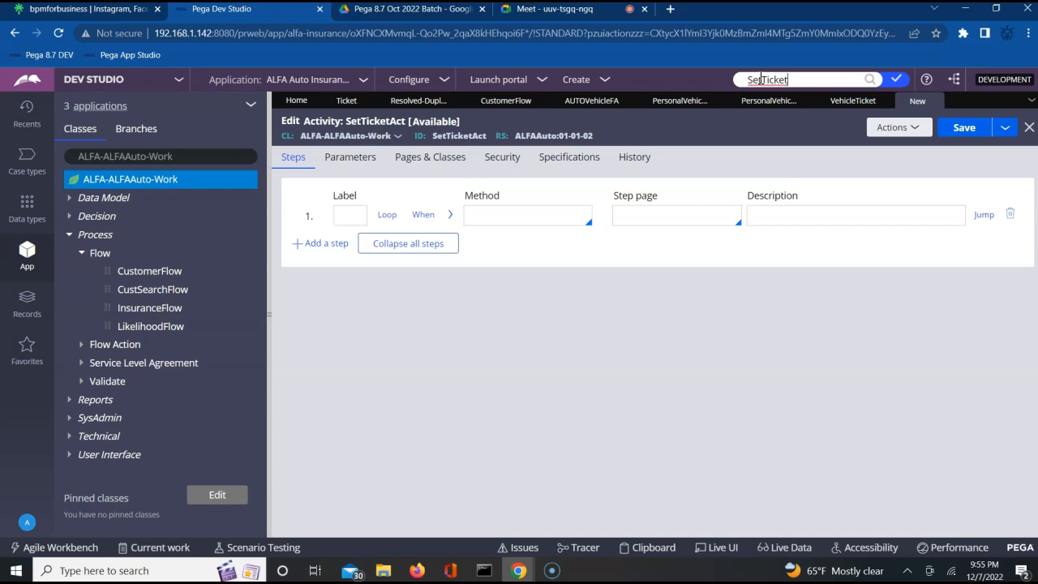
pyautogui.click(869, 79)
pyautogui.moveTo(818, 79); pyautogui.dragTo(730, 84)
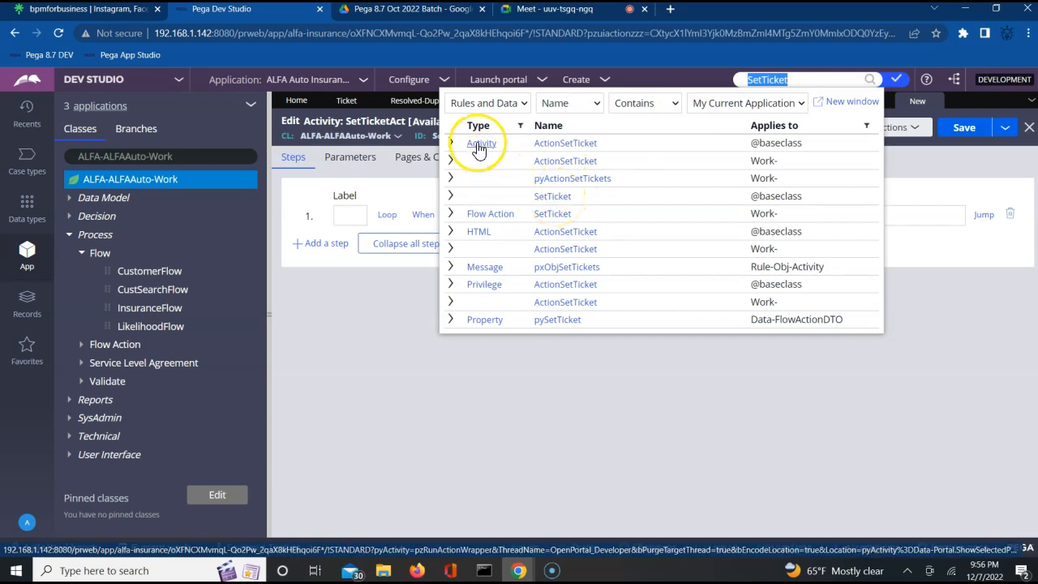
# Step: Review the SetTicket activity's History and Steps tabs, then close it
pyautogui.click(549, 197)
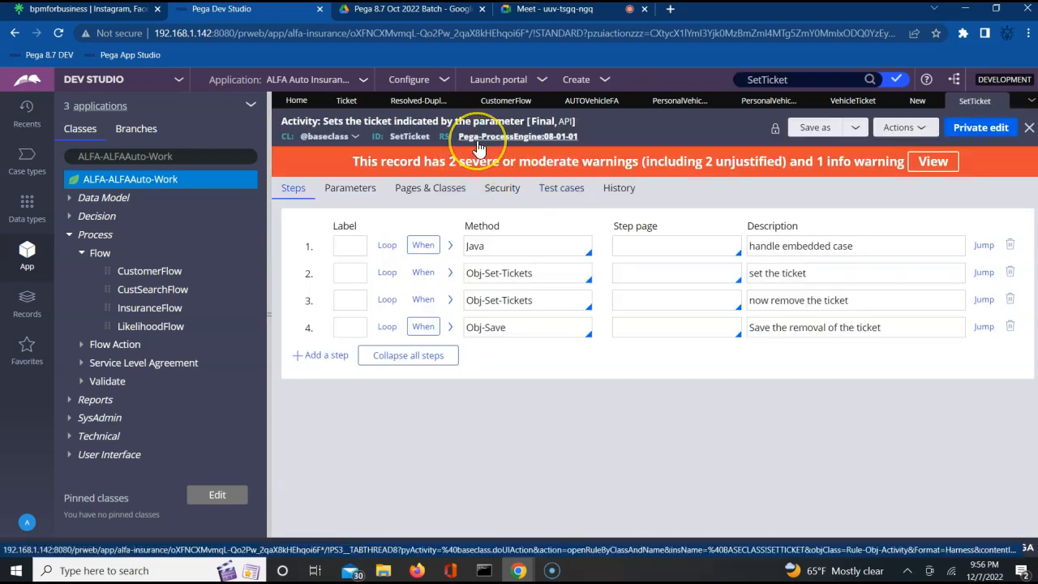
pyautogui.click(619, 190)
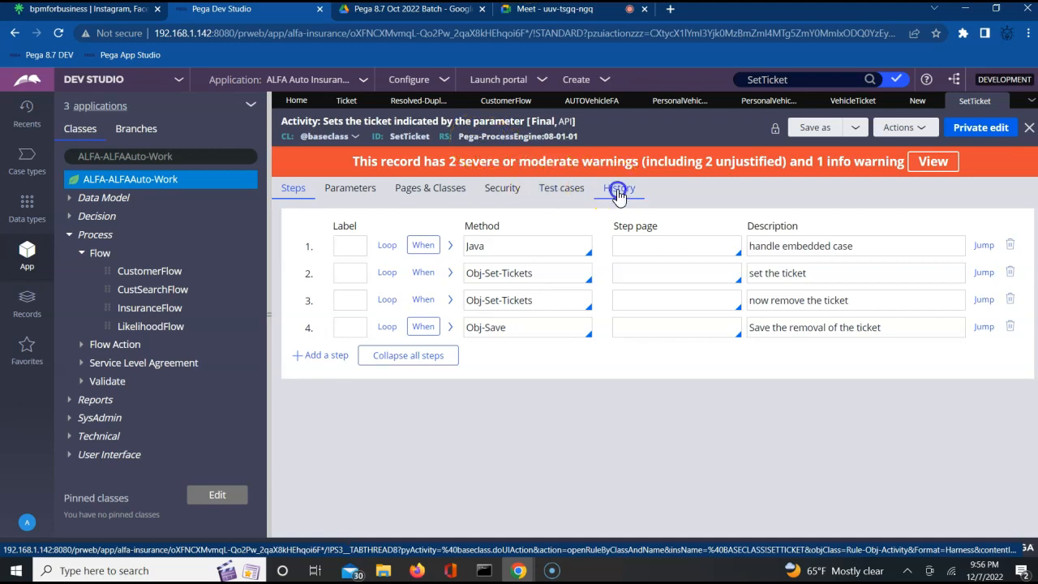
pyautogui.click(309, 278)
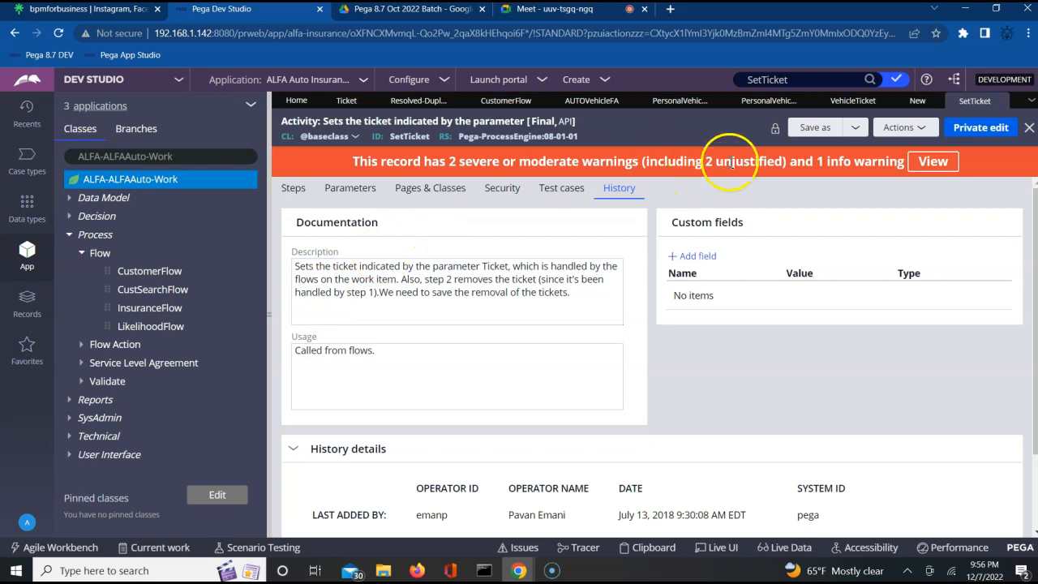
pyautogui.click(292, 189)
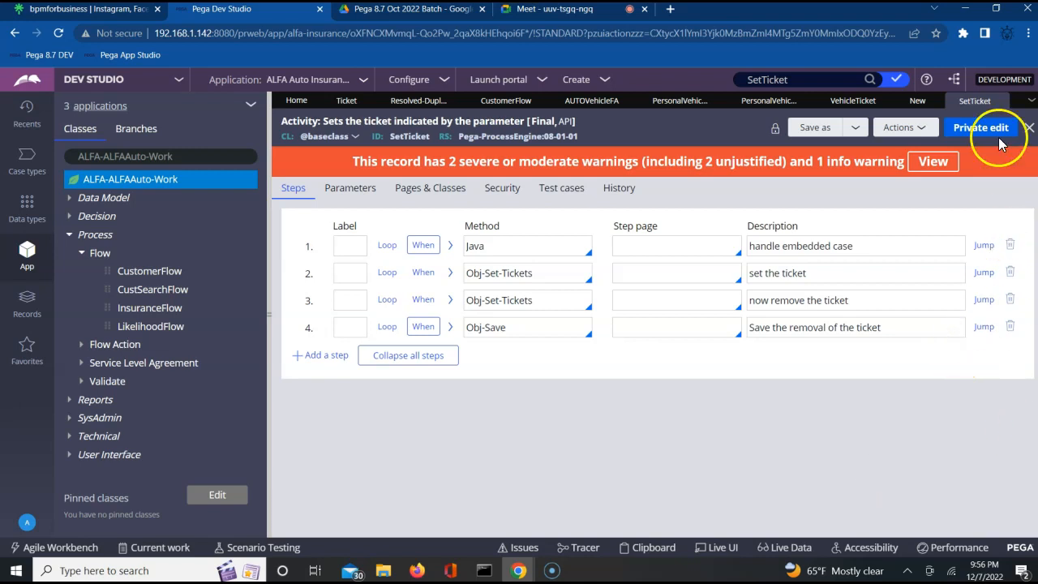
pyautogui.click(1000, 101)
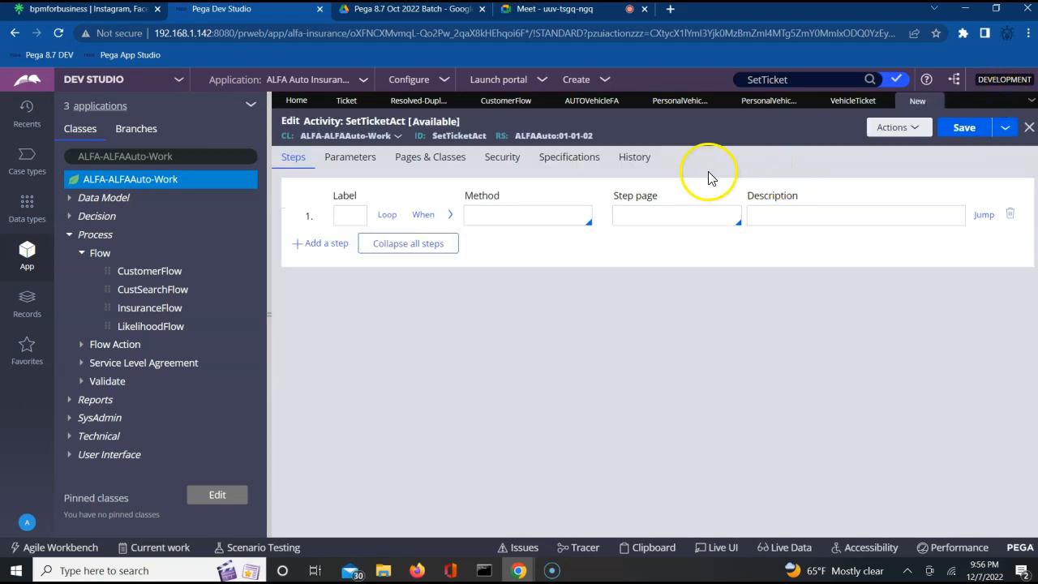
# Step: Set step 1's method to 'Call SetTicket' and open the called SetTicket activity
pyautogui.click(498, 224)
pyautogui.write('Call SetTicket')
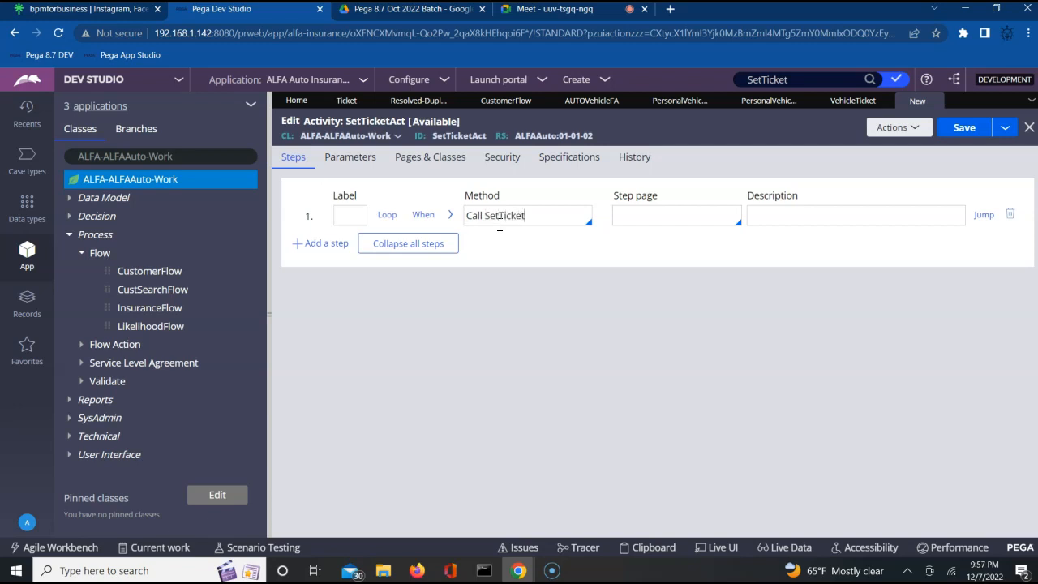
pyautogui.click(545, 220)
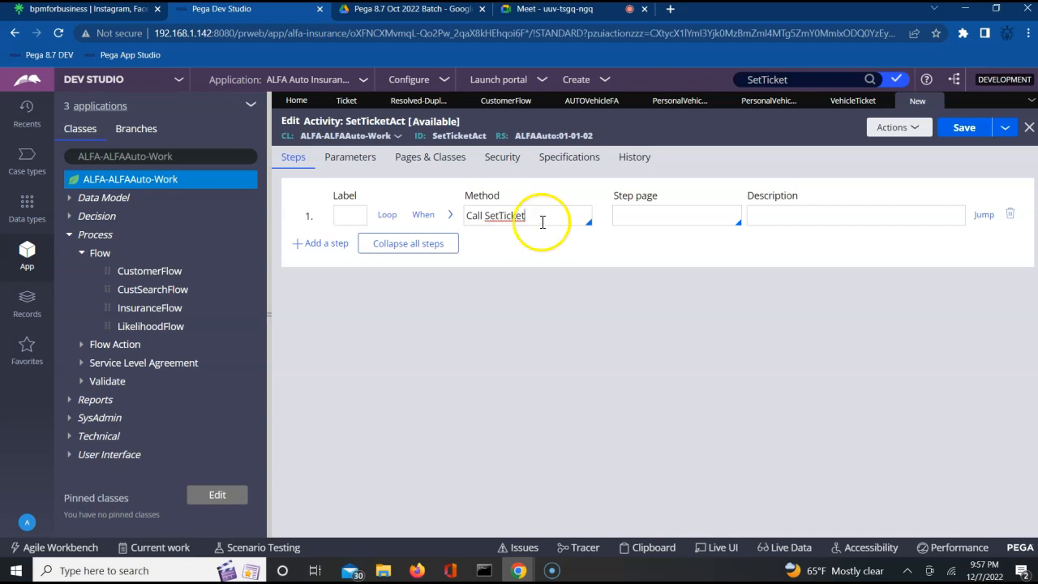
pyautogui.click(587, 278)
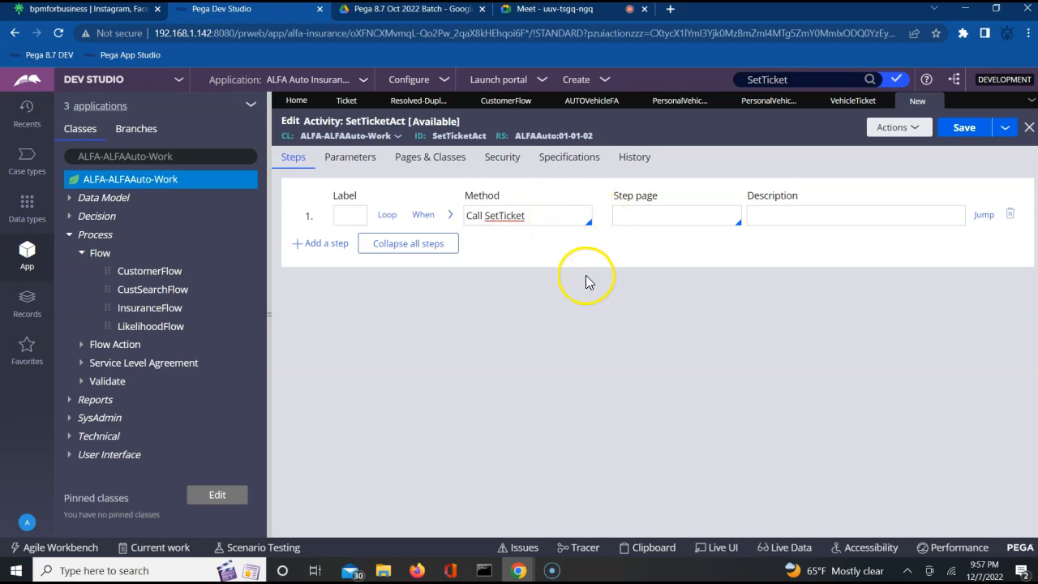
pyautogui.click(601, 216)
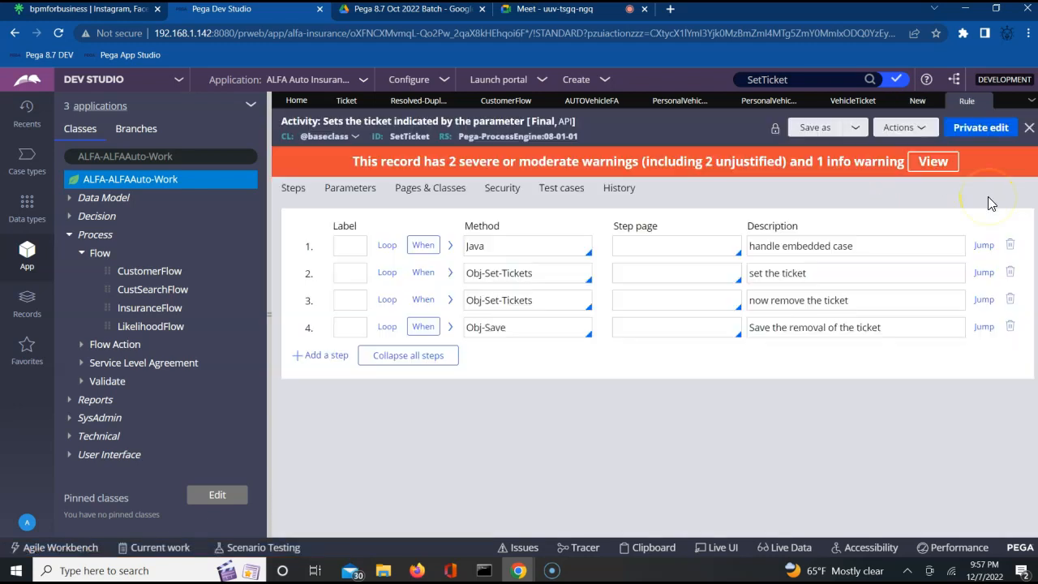
# Step: Check SetTicket's Final availability and Pega-ProcessEngine ruleset, then return to SetTicketAct
pyautogui.doubleClick(408, 136)
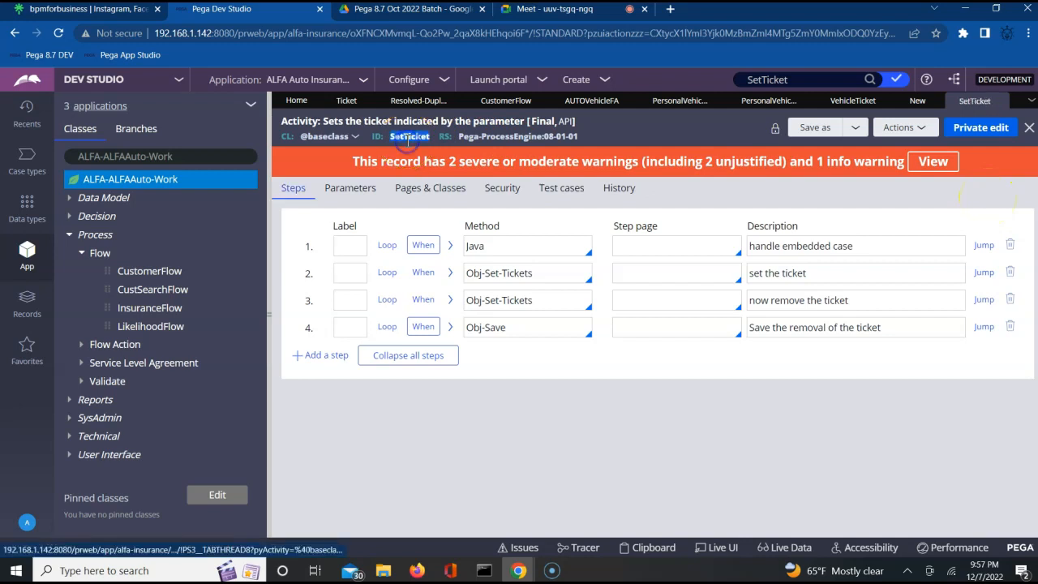
pyautogui.click(543, 123)
pyautogui.click(628, 117)
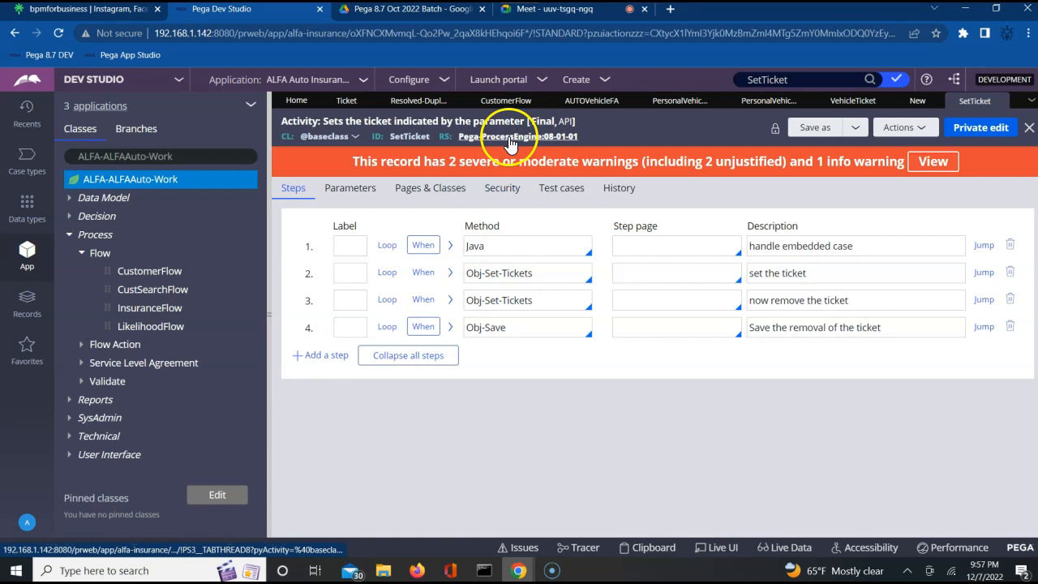
pyautogui.click(591, 135)
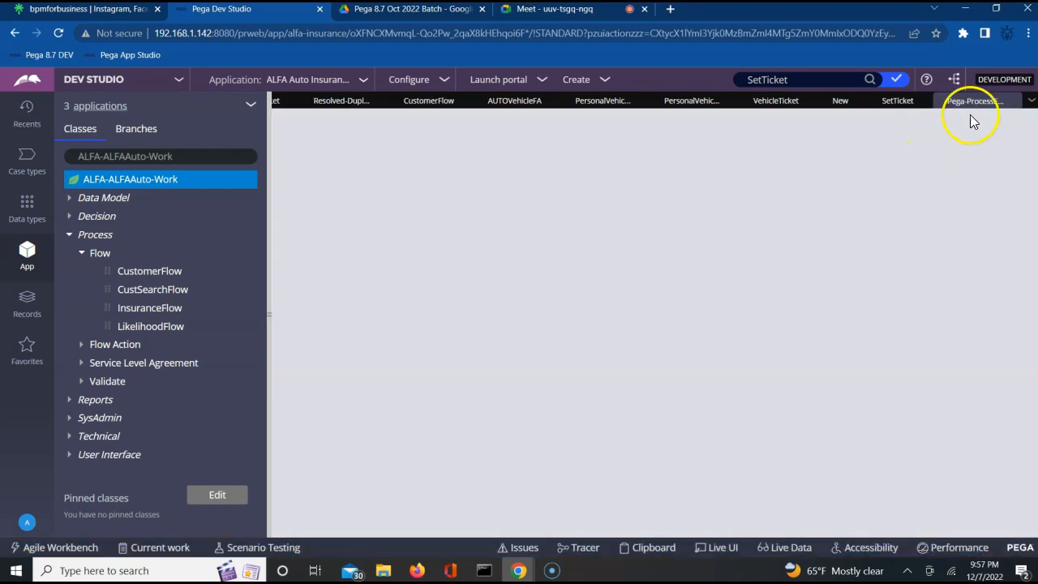
pyautogui.click(1010, 99)
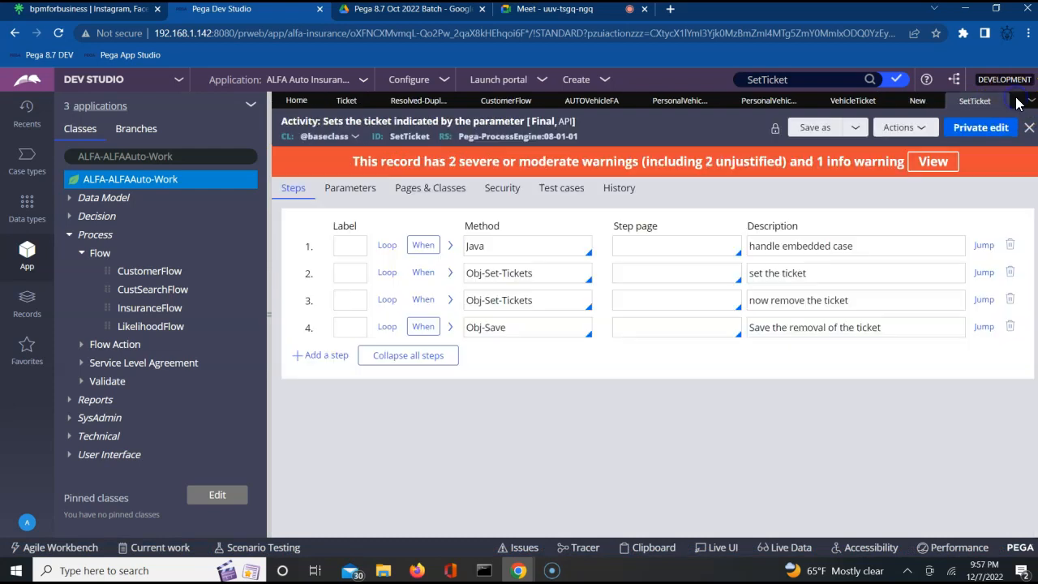
pyautogui.click(917, 101)
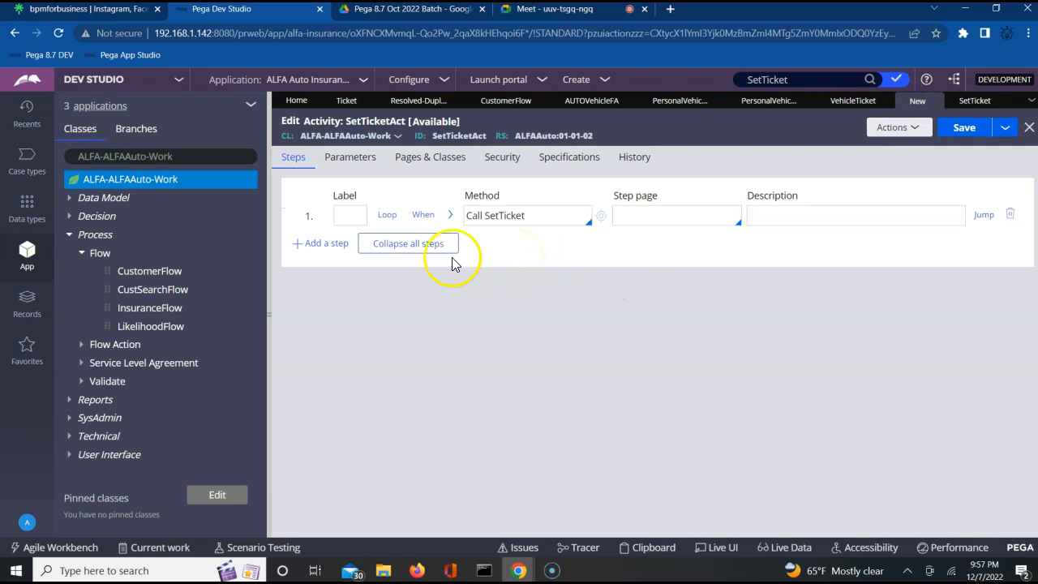
# Step: Enter VehicleTicket as the Ticket parameter value for step 1's Call SetTicket
pyautogui.click(450, 215)
pyautogui.click(391, 331)
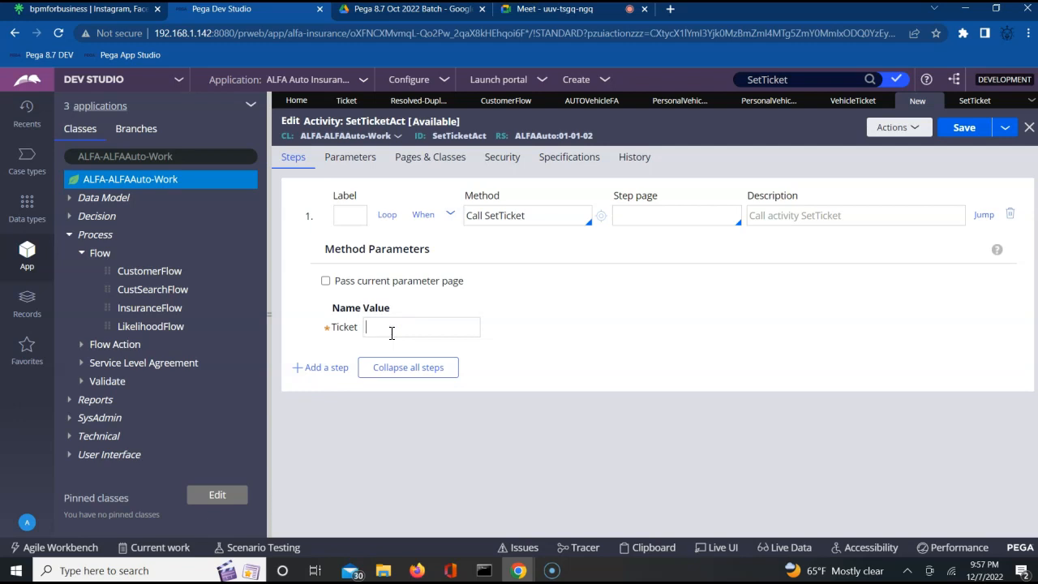
pyautogui.write('VehicleTicket')
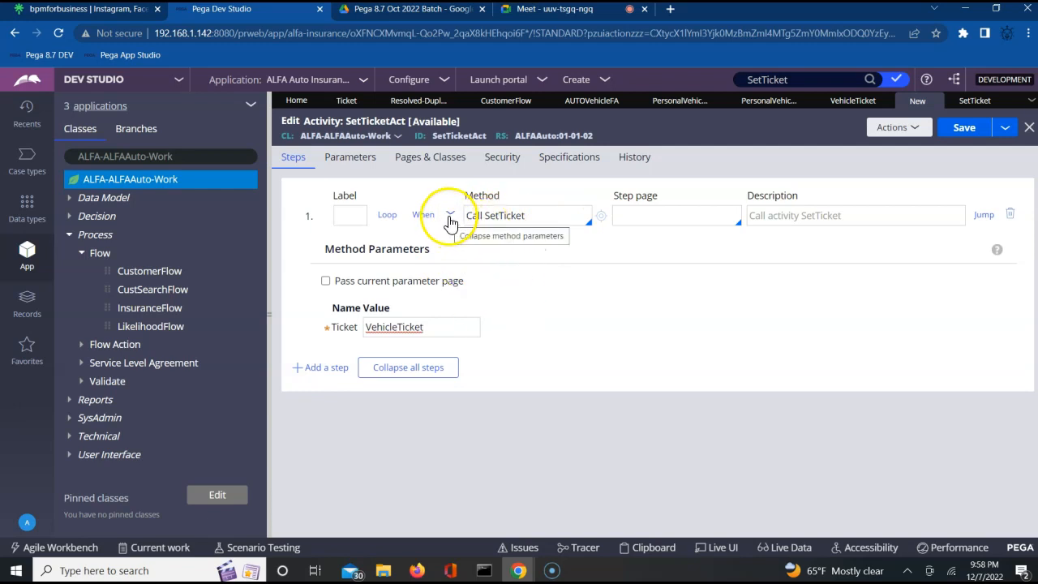
# Step: Collapse and re-expand step 1's method parameters, then open its When precondition settings
pyautogui.click(449, 219)
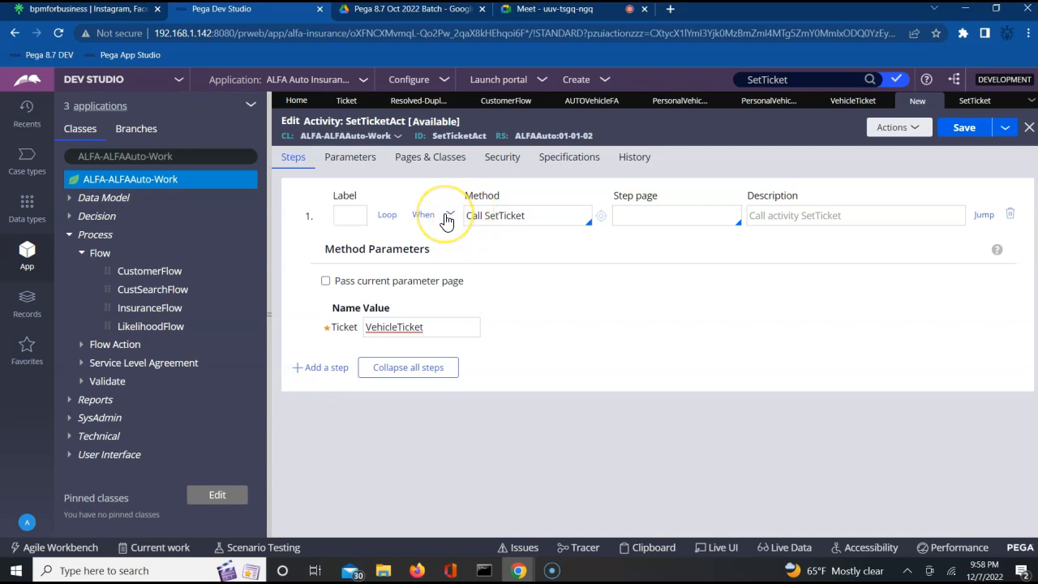
pyautogui.click(446, 215)
pyautogui.click(455, 252)
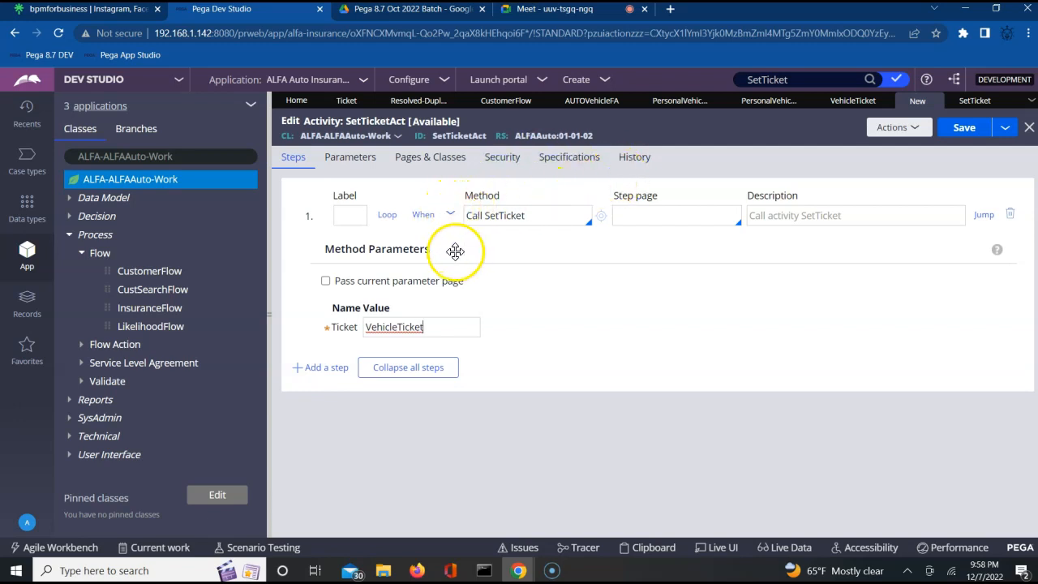
pyautogui.click(424, 216)
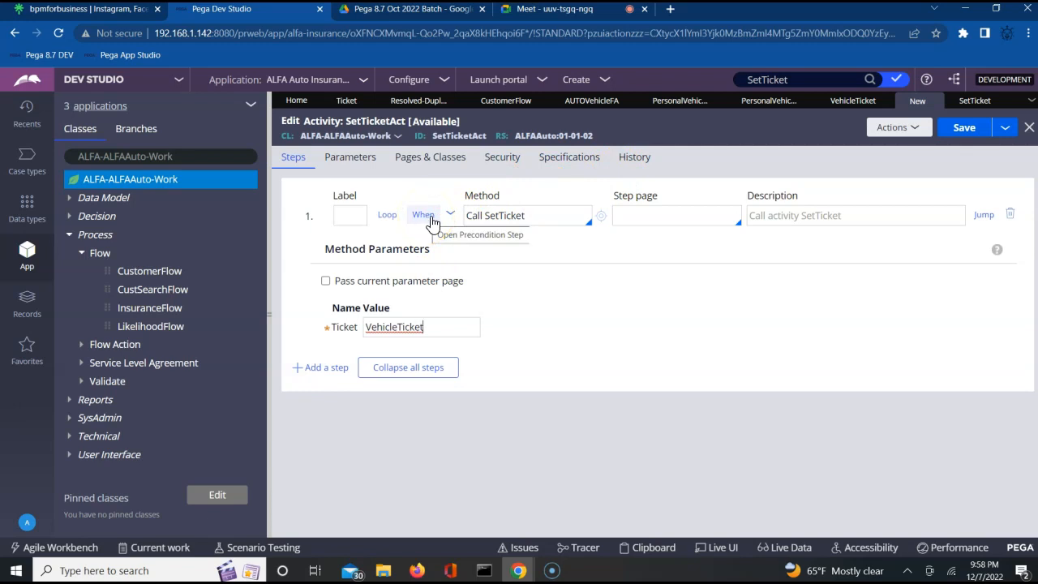
pyautogui.click(450, 214)
pyautogui.click(450, 215)
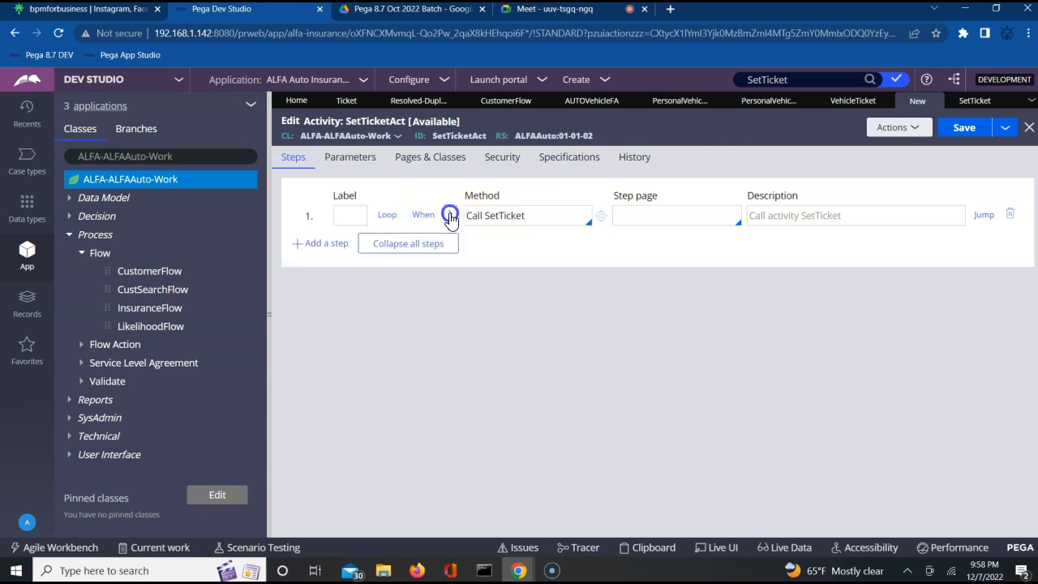
pyautogui.click(421, 218)
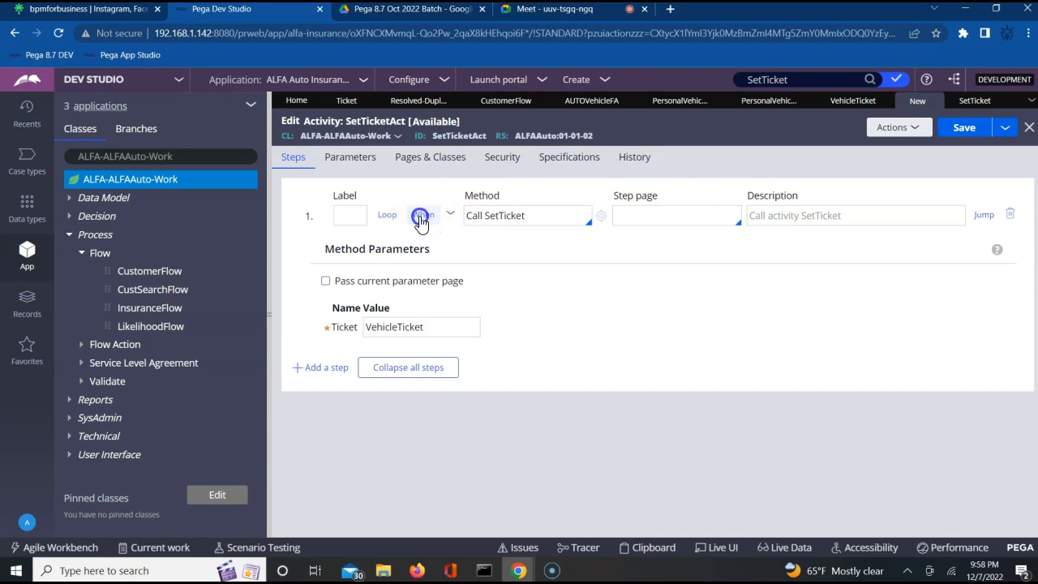
pyautogui.click(418, 237)
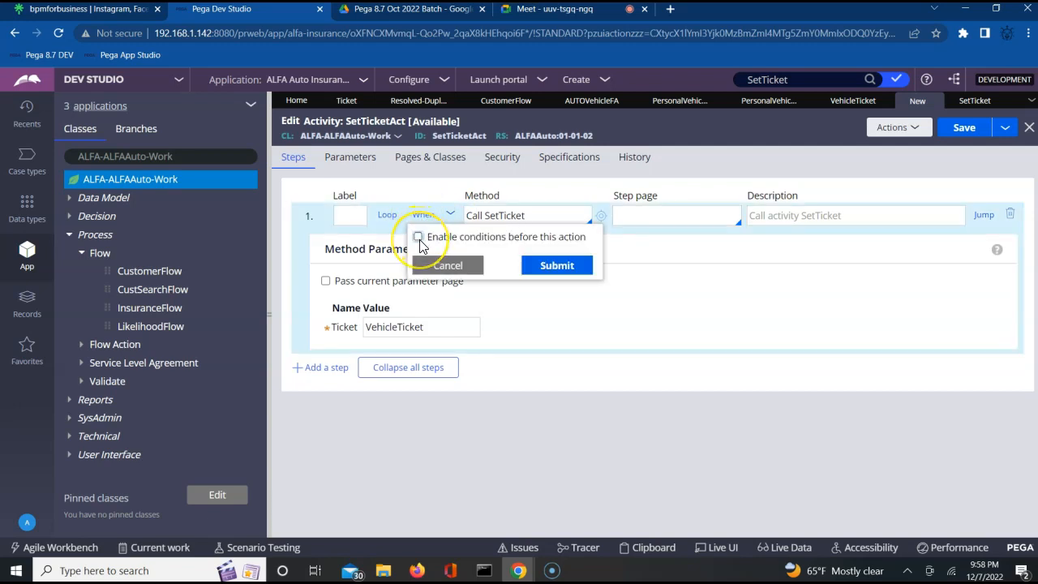
pyautogui.click(418, 237)
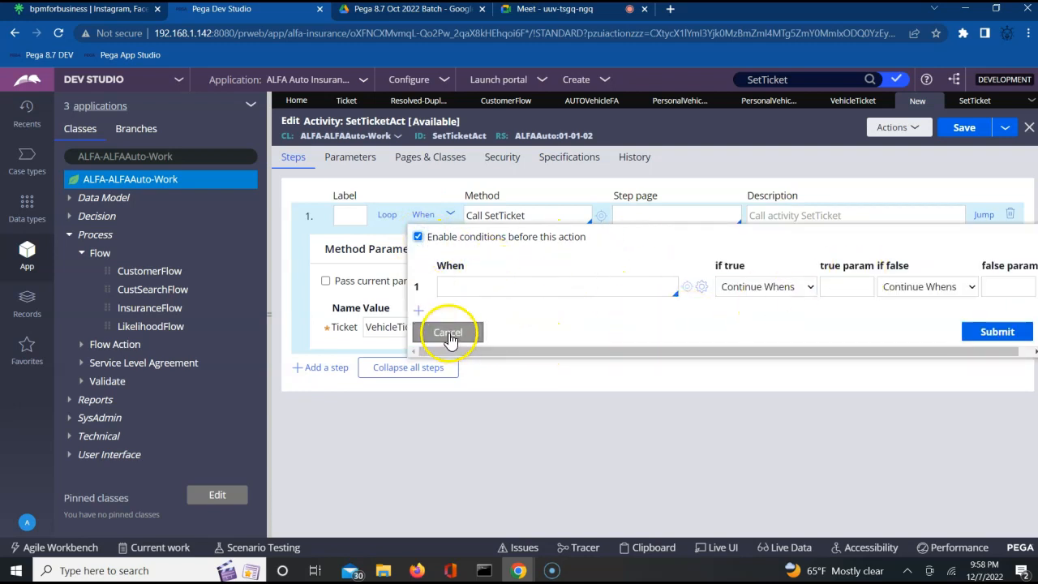
pyautogui.click(448, 334)
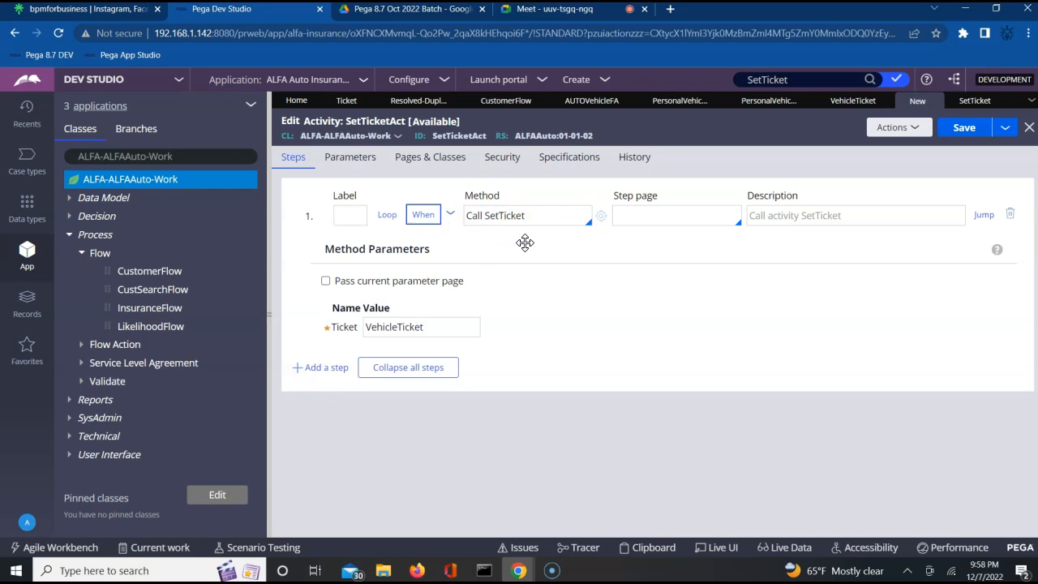
pyautogui.click(417, 217)
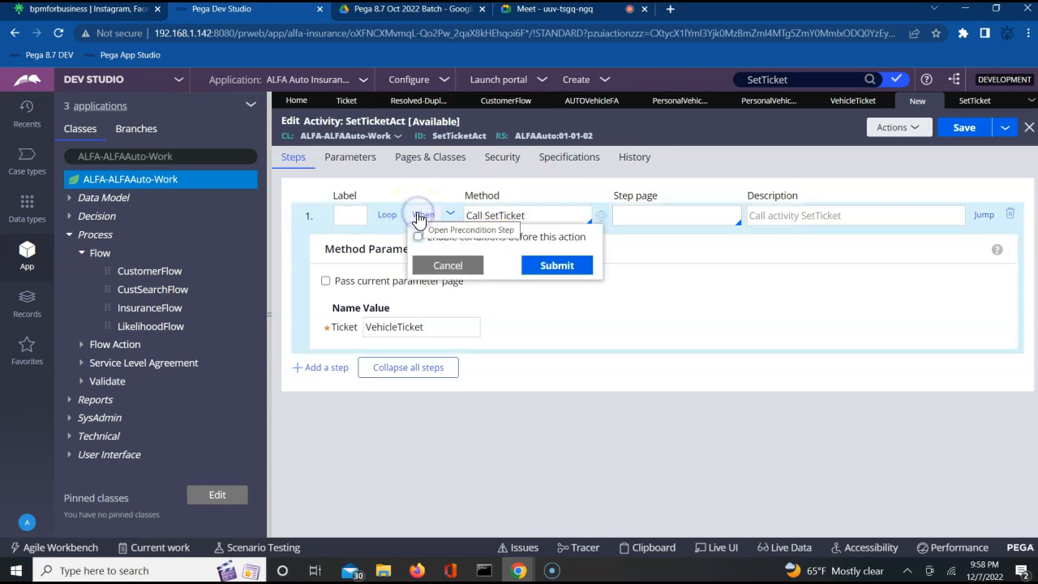
pyautogui.click(418, 237)
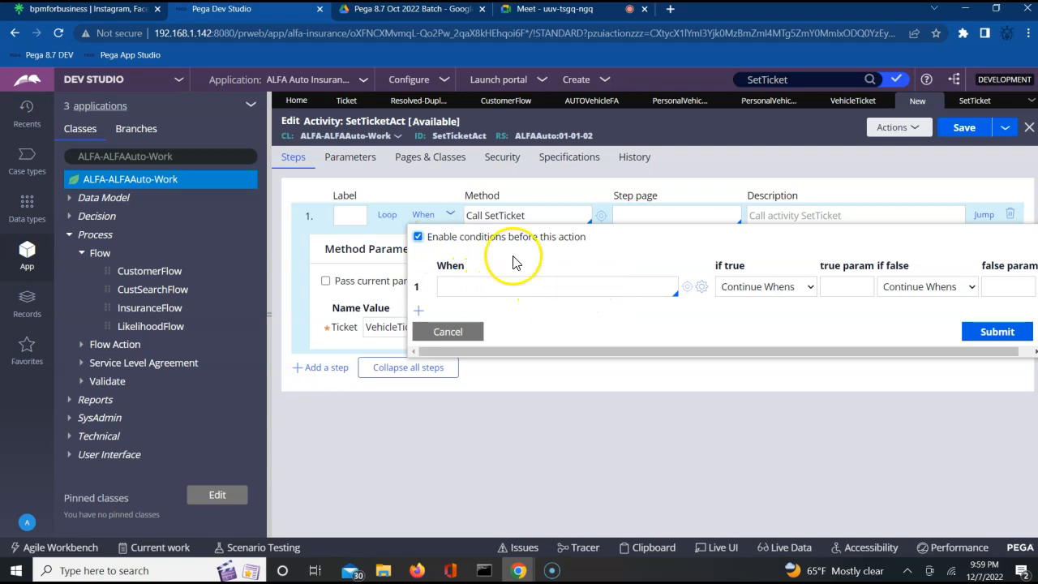
pyautogui.click(417, 236)
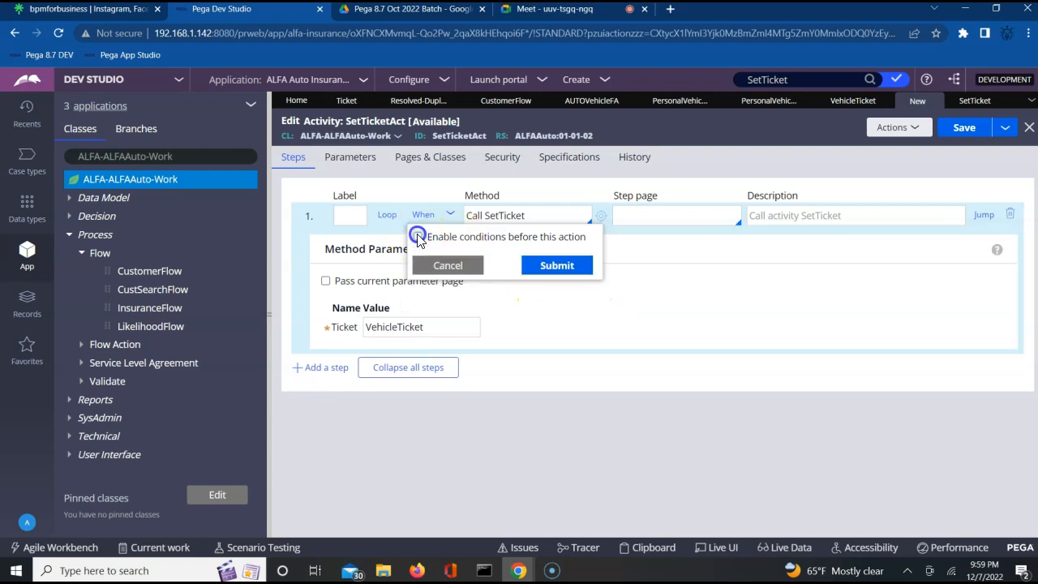
pyautogui.click(417, 237)
pyautogui.click(481, 290)
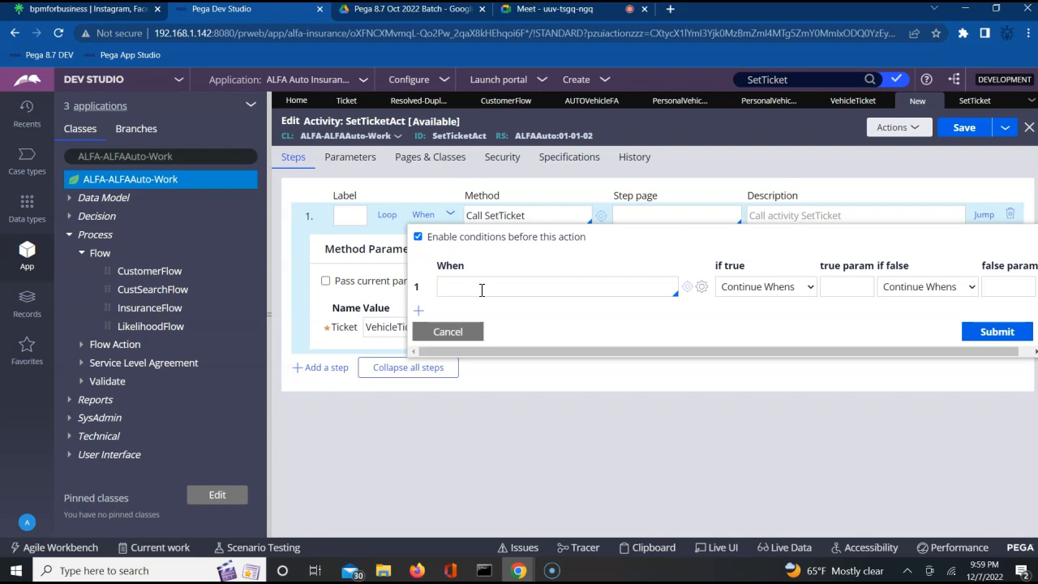
pyautogui.click(563, 305)
pyautogui.click(584, 14)
pyautogui.click(665, 210)
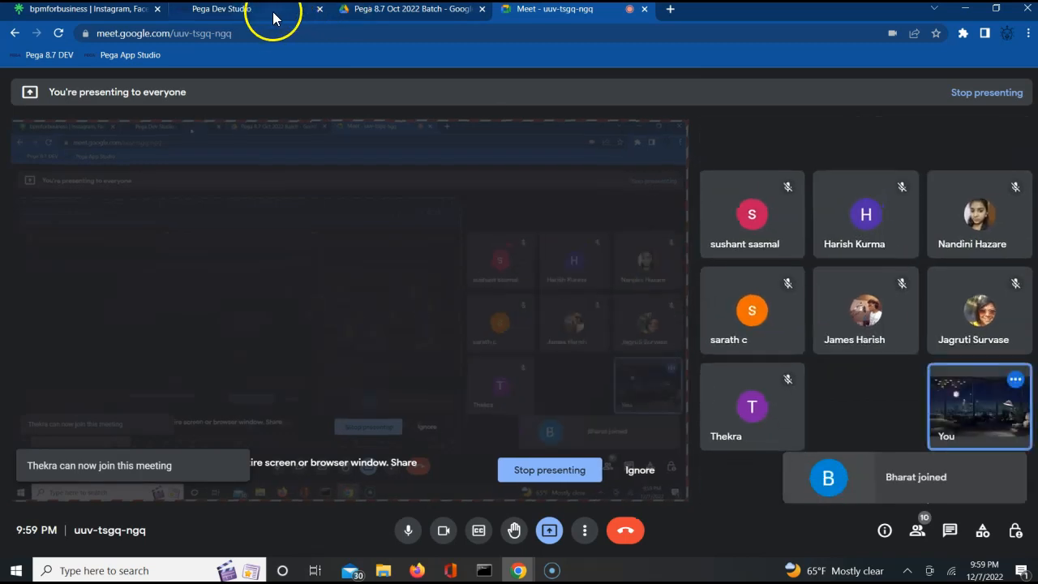
pyautogui.click(273, 13)
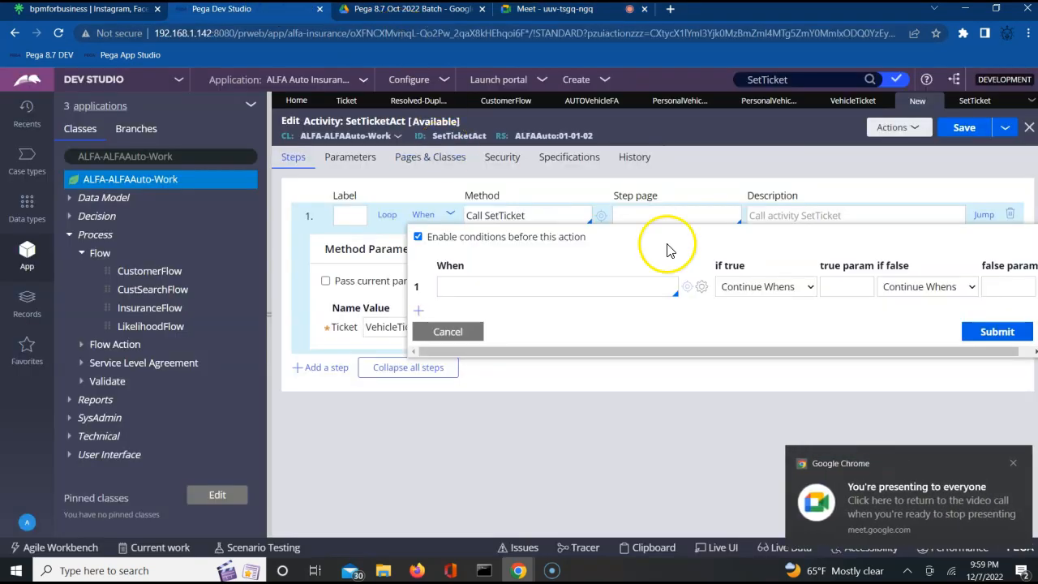
pyautogui.click(604, 297)
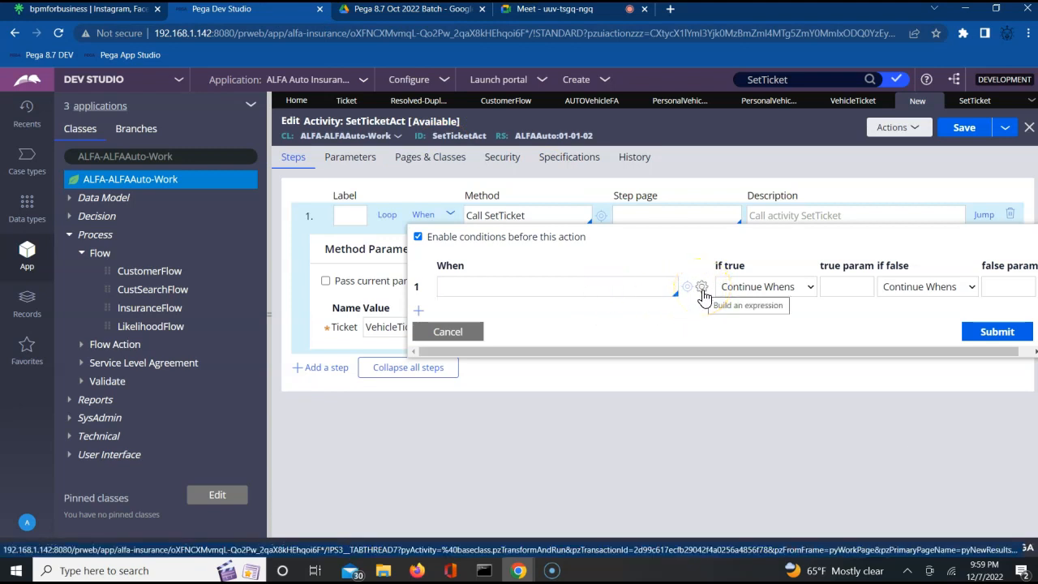
pyautogui.click(702, 288)
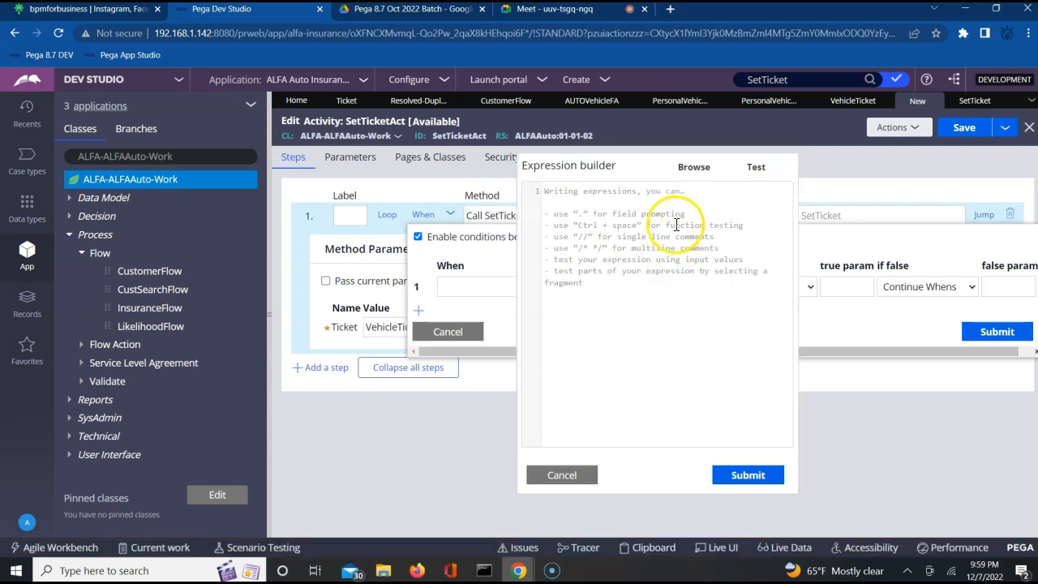
pyautogui.click(565, 485)
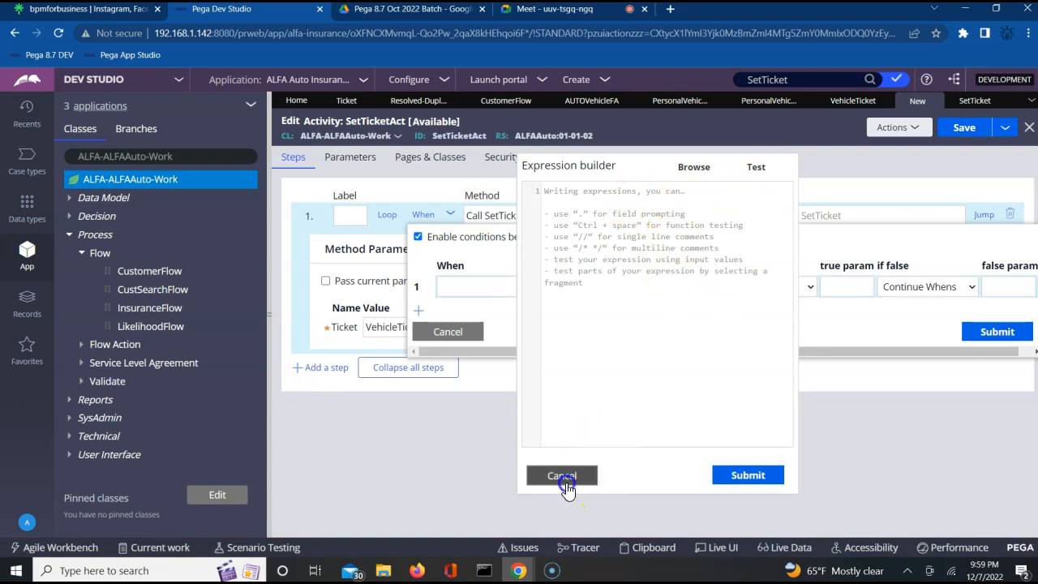
pyautogui.click(649, 290)
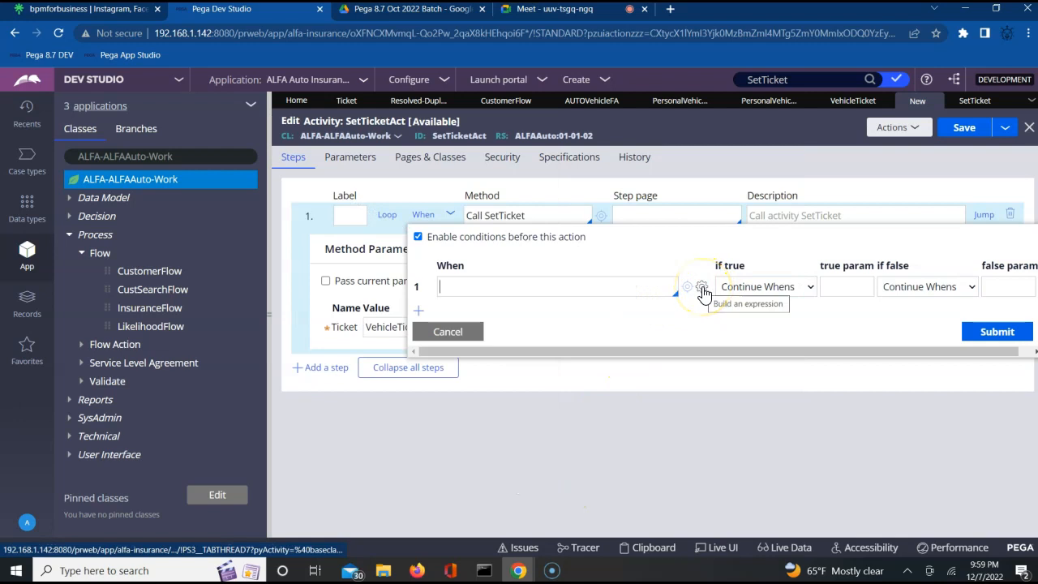
pyautogui.click(702, 288)
pyautogui.click(702, 288)
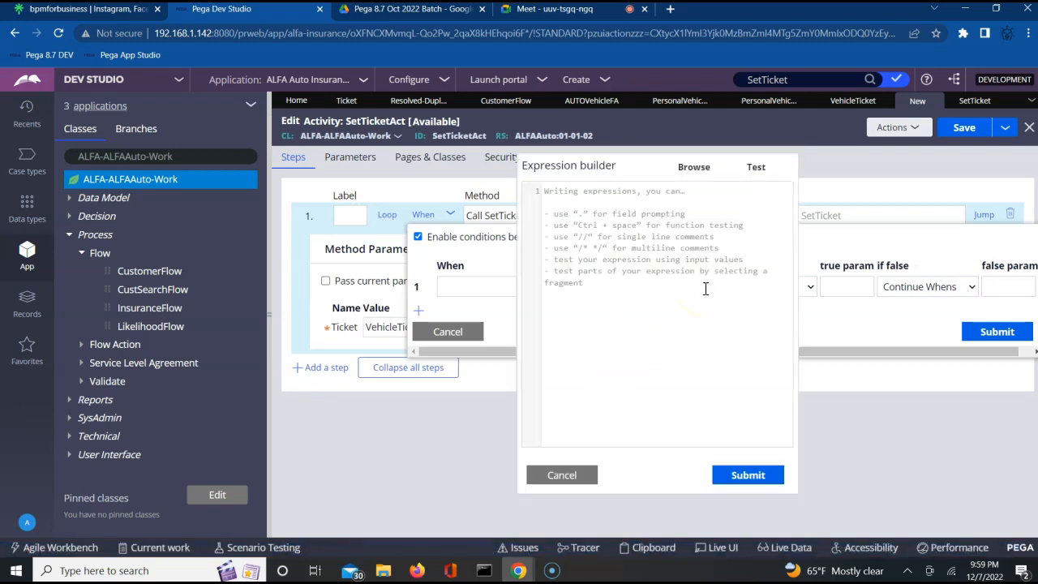
pyautogui.click(695, 168)
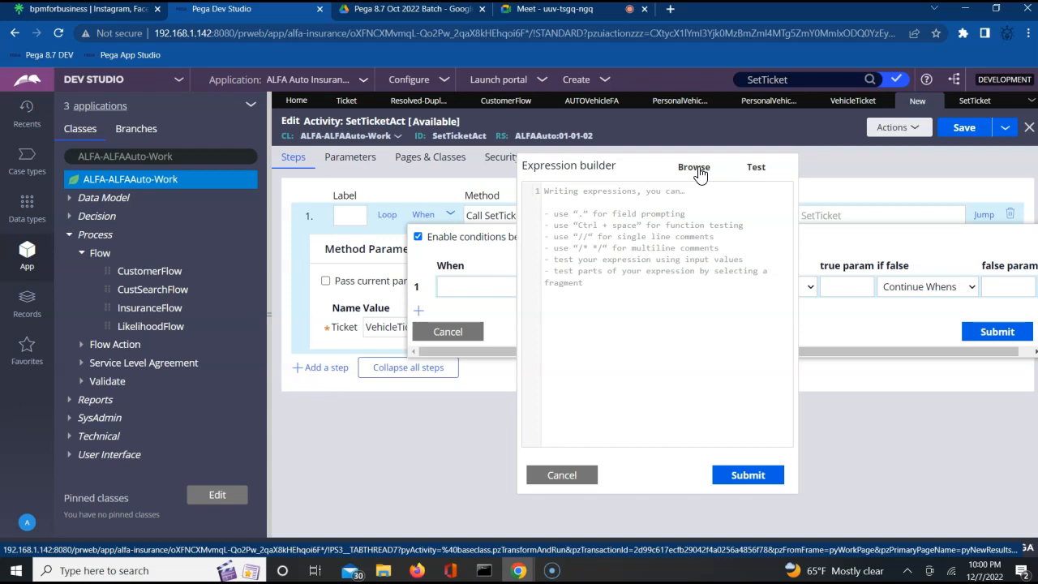
pyautogui.click(694, 173)
pyautogui.rightClick(689, 174)
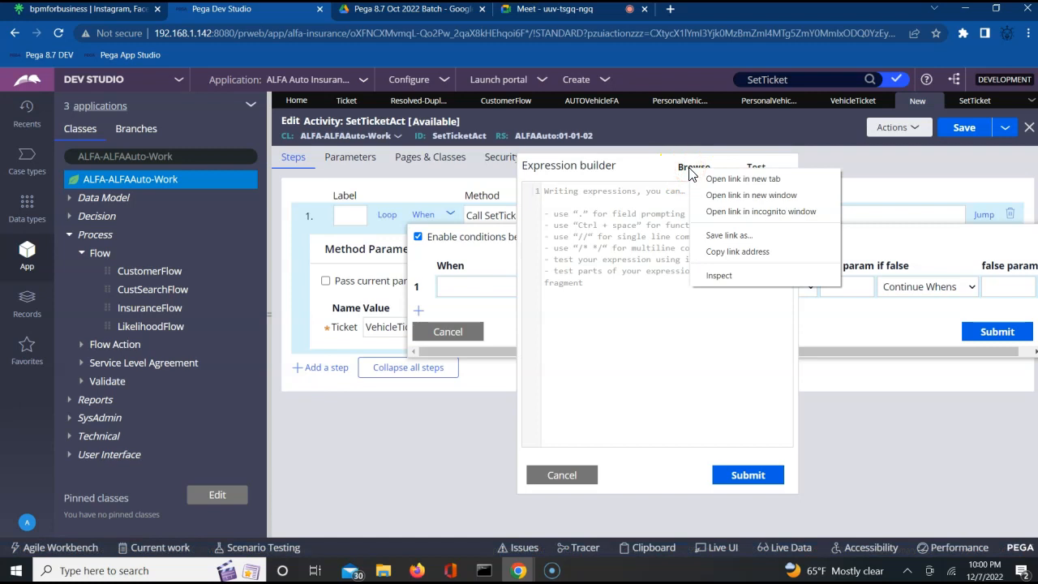
pyautogui.click(664, 206)
pyautogui.click(695, 169)
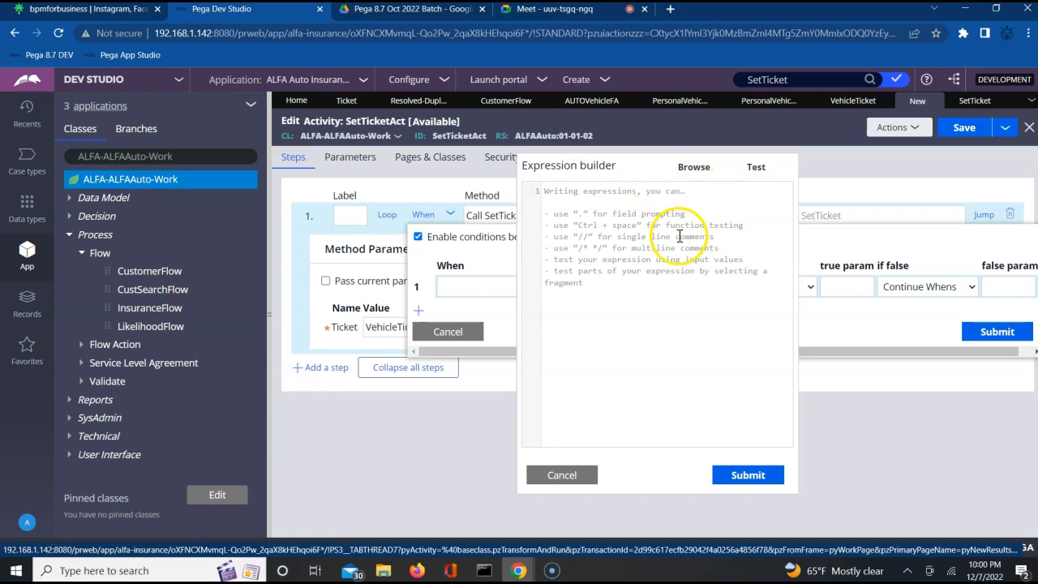
pyautogui.click(627, 196)
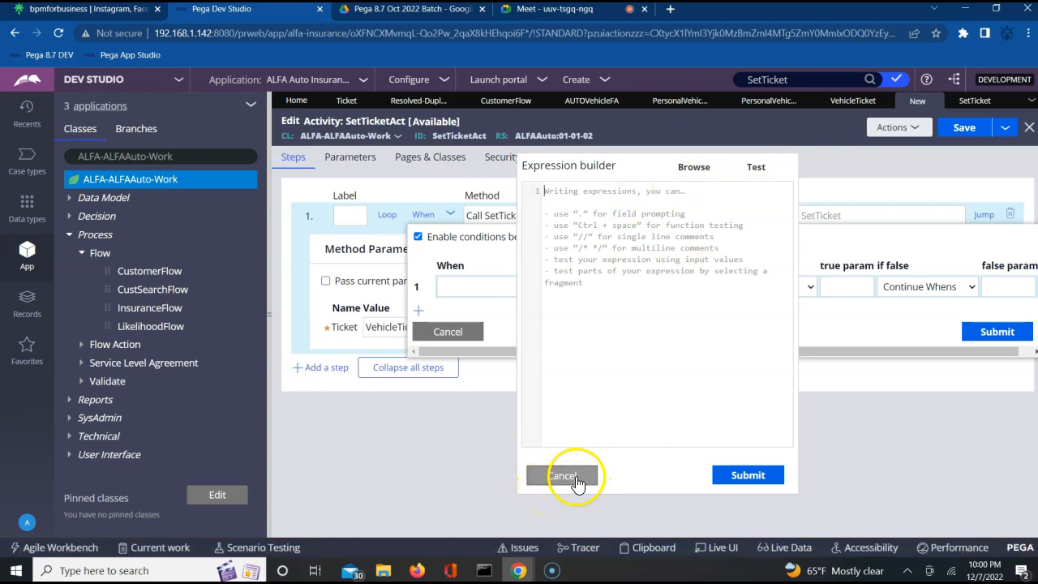
pyautogui.click(572, 477)
pyautogui.click(700, 287)
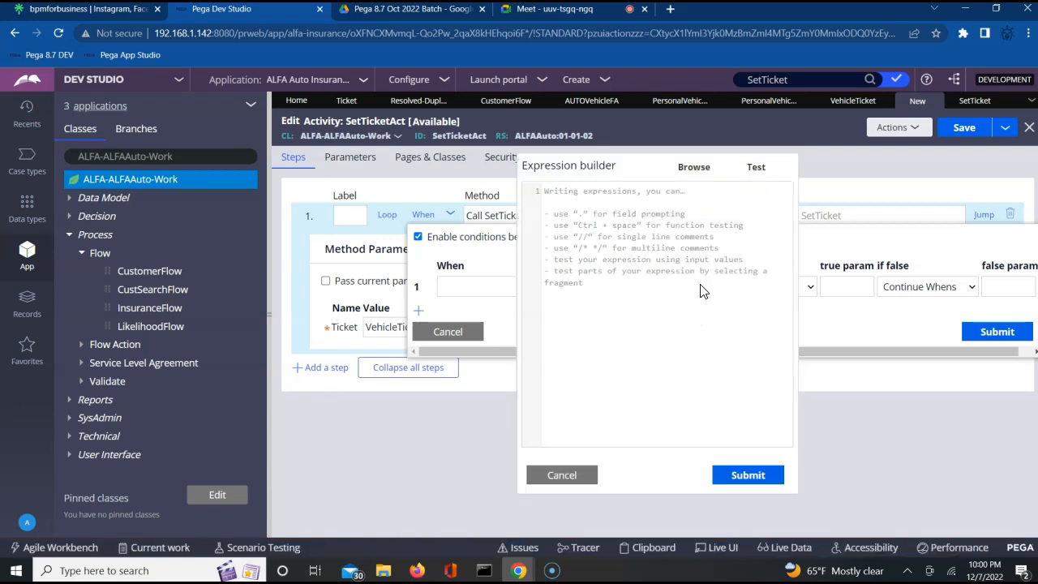
pyautogui.write('.')
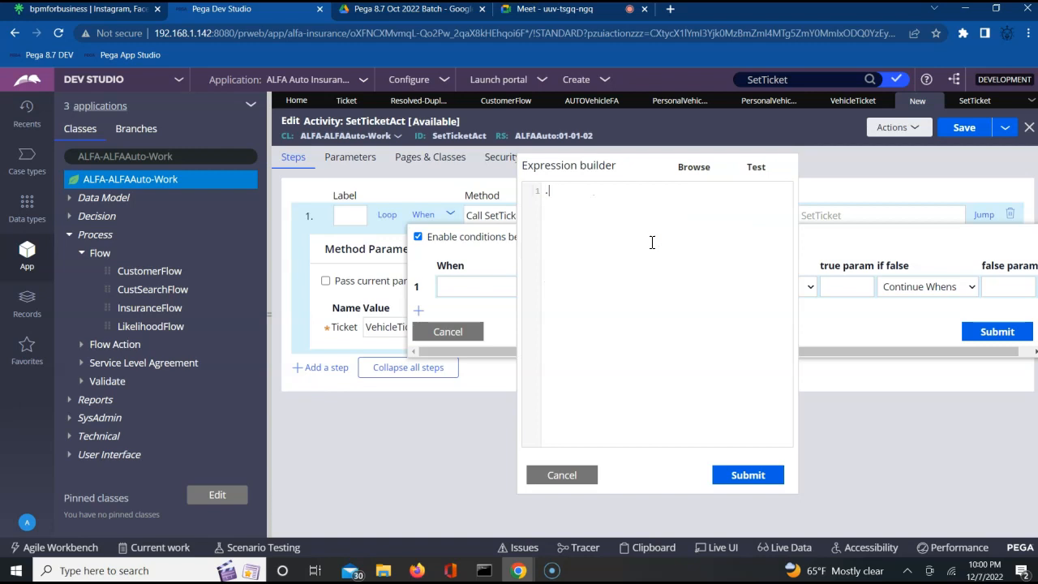
pyautogui.press('BackSpace')
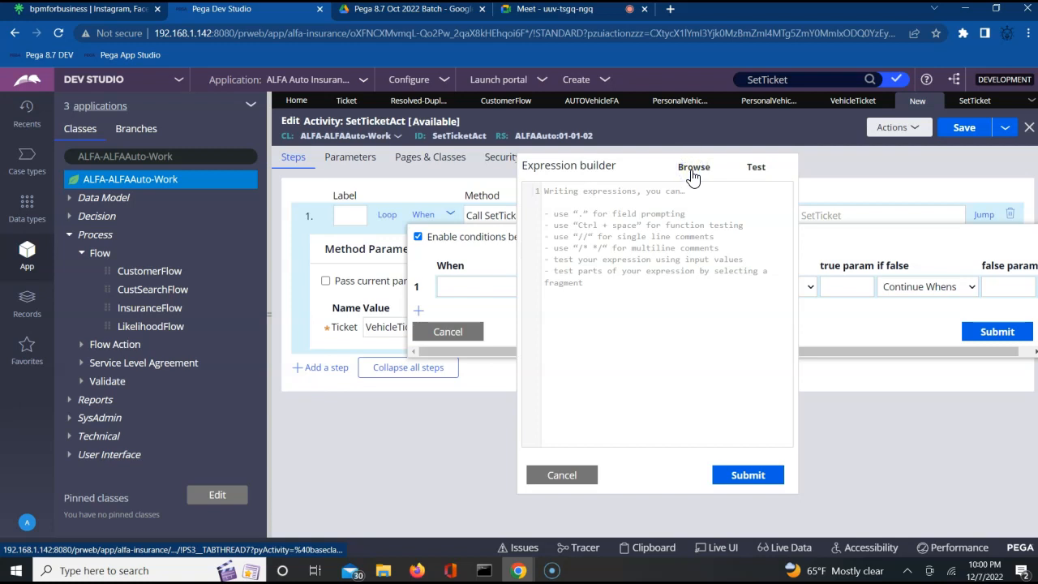
pyautogui.click(754, 168)
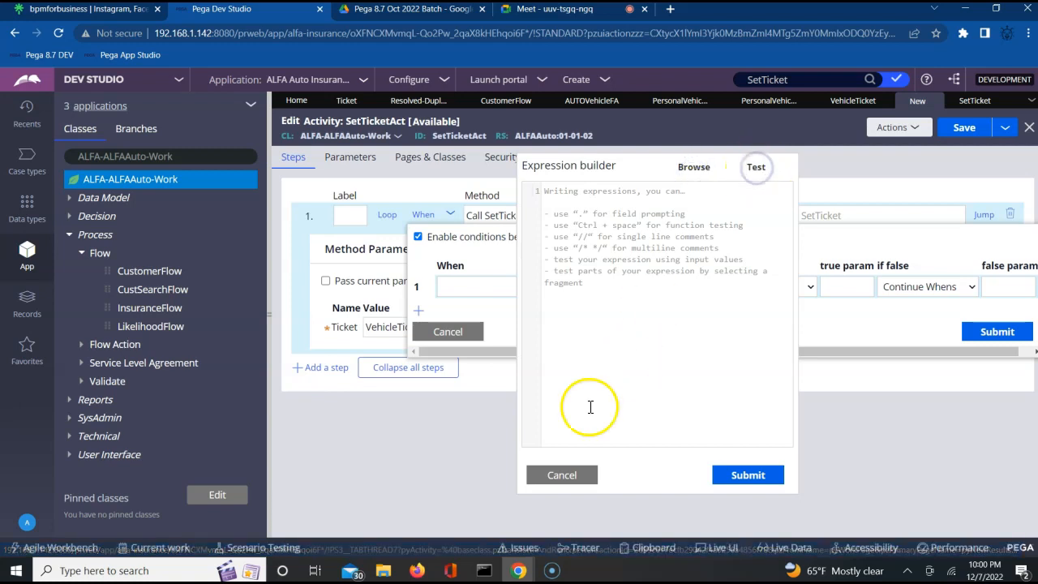
pyautogui.click(558, 478)
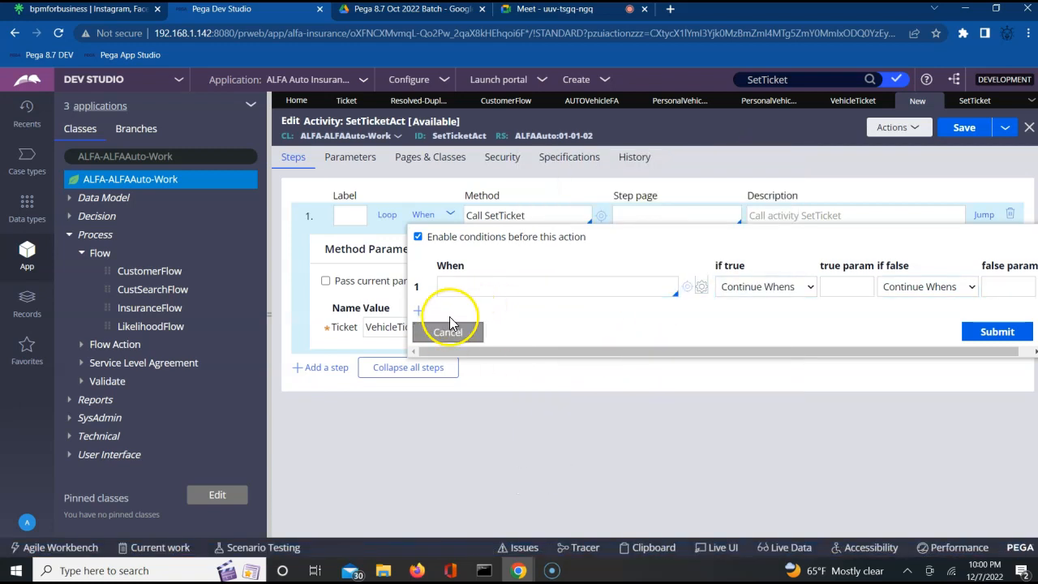
# Step: Start the When condition as equalIgnoreCase(.Bra, then dismiss the conditions popup without saving
pyautogui.click(472, 293)
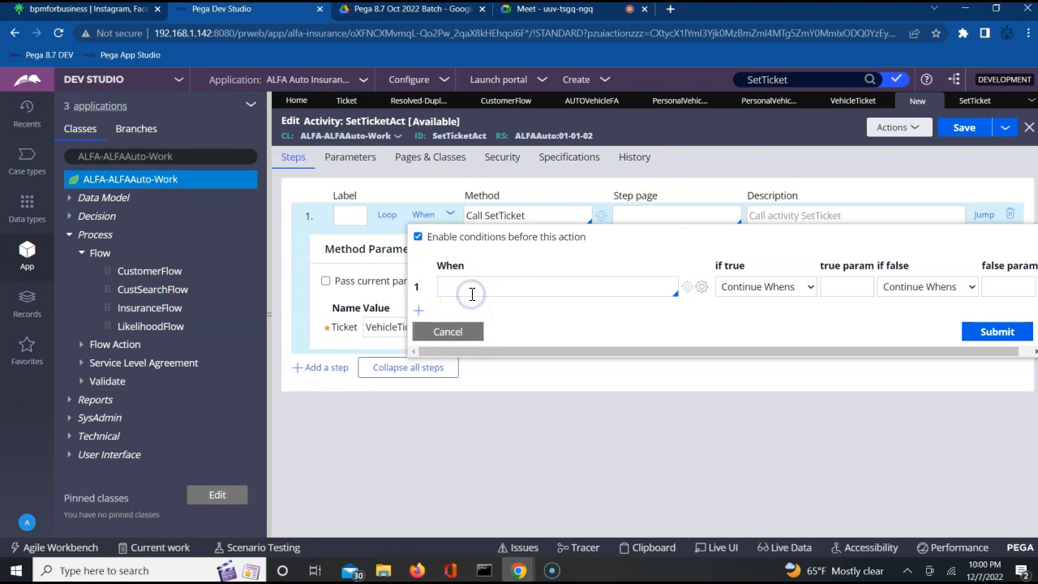
pyautogui.click(494, 279)
pyautogui.write('equalIgnoreCase')
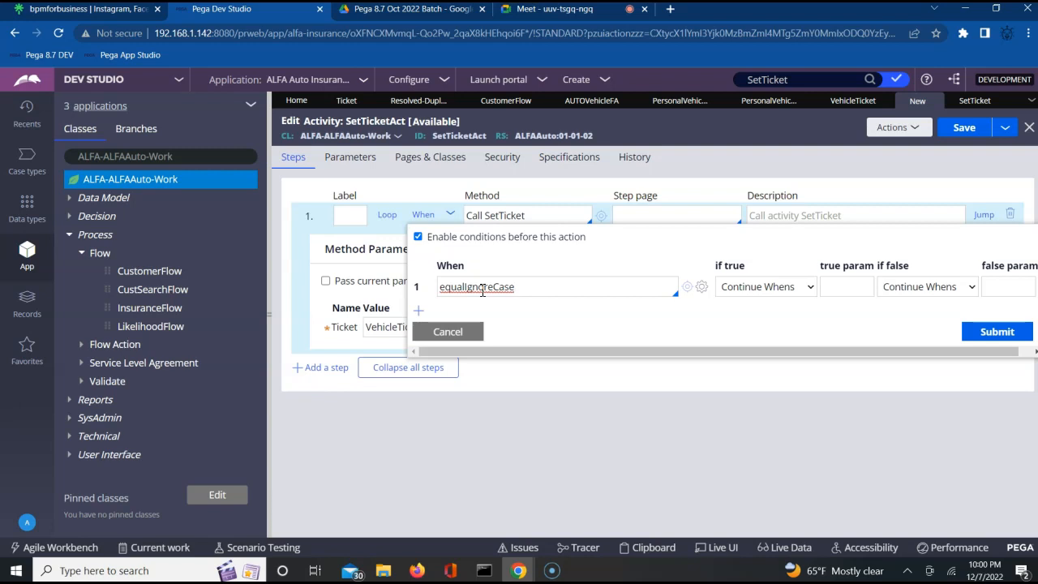
pyautogui.write('(.Brand')
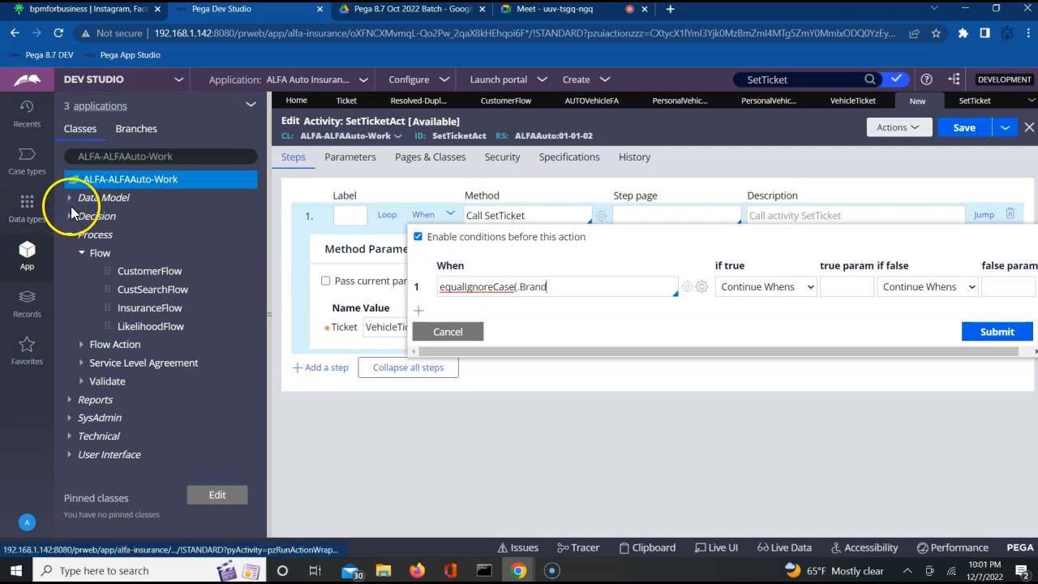
pyautogui.press('Escape')
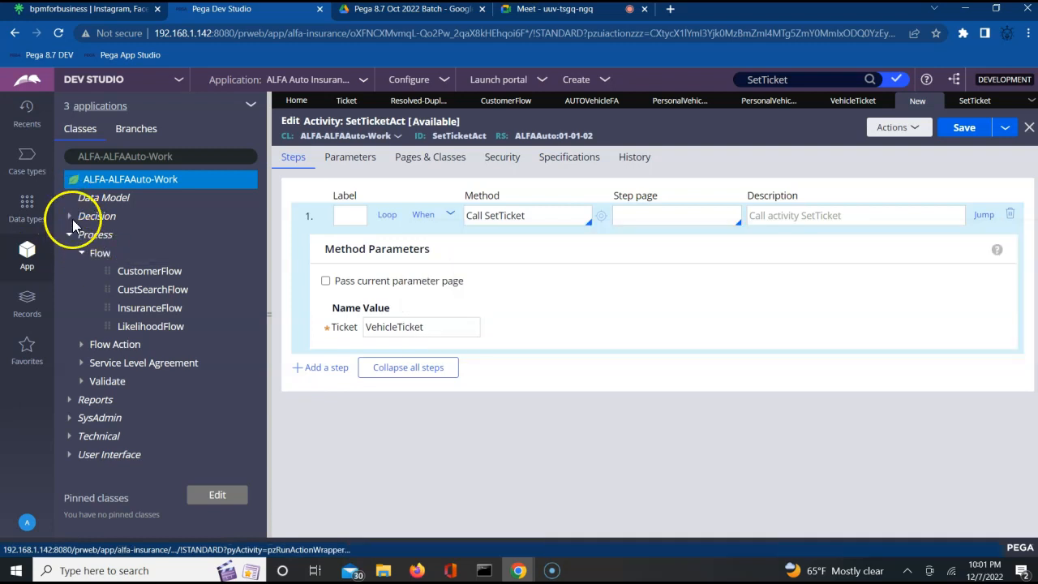
# Step: Expand Data Model > Property in the class explorer and enable conditions before step 1's SetTicket call
pyautogui.click(89, 197)
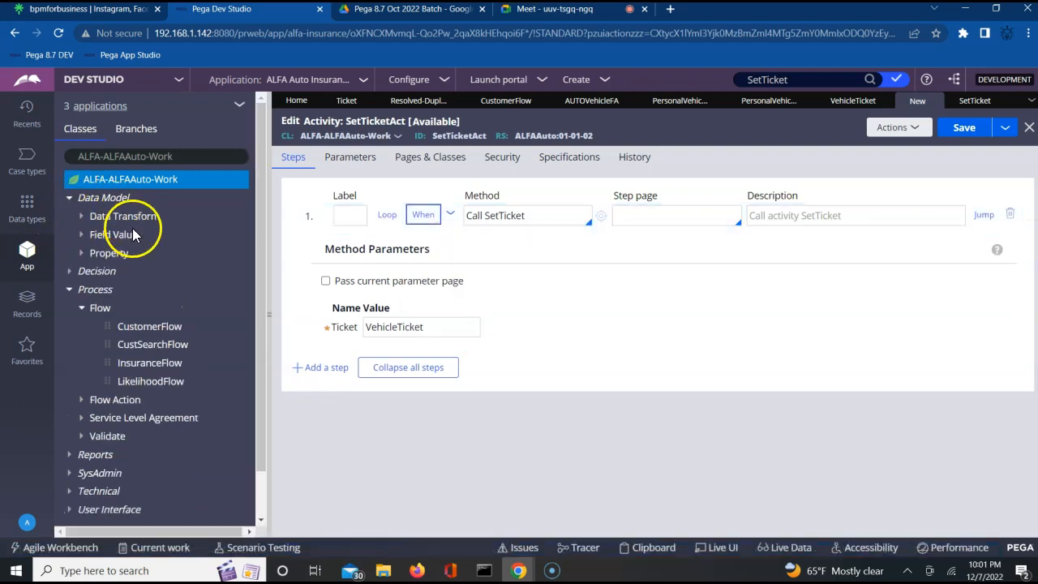
pyautogui.click(83, 255)
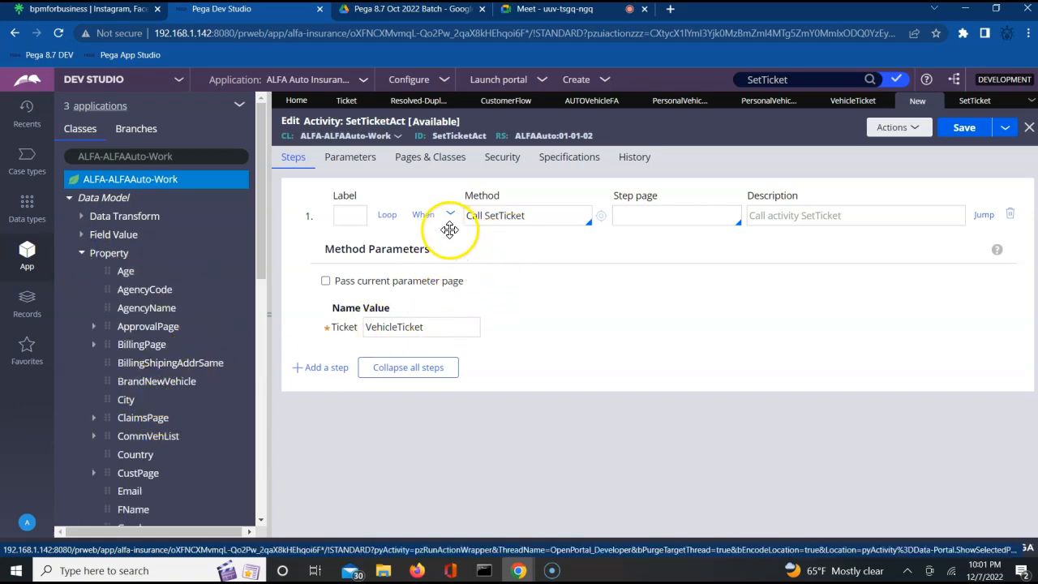
pyautogui.click(425, 214)
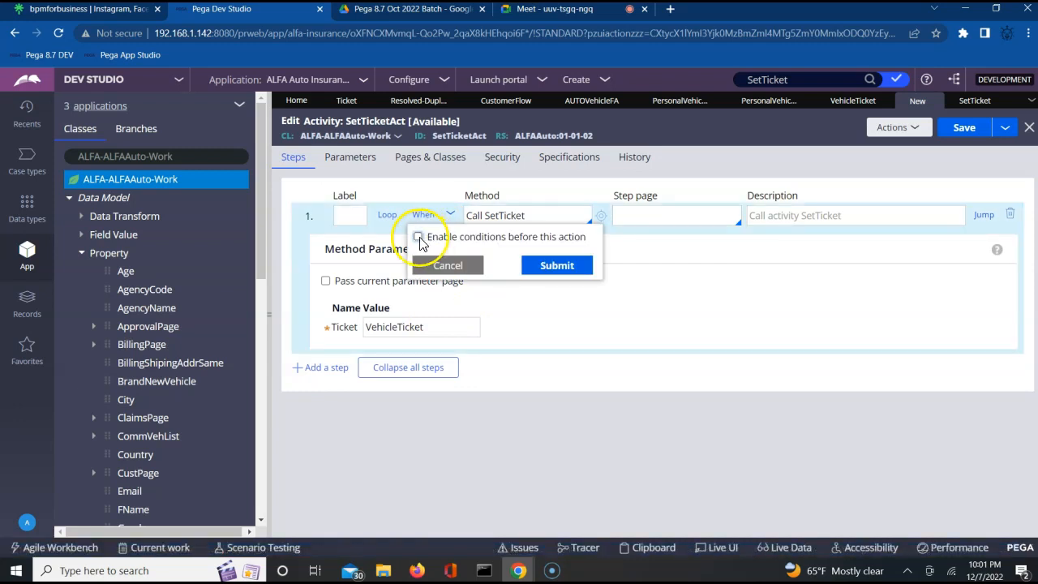
pyautogui.click(419, 237)
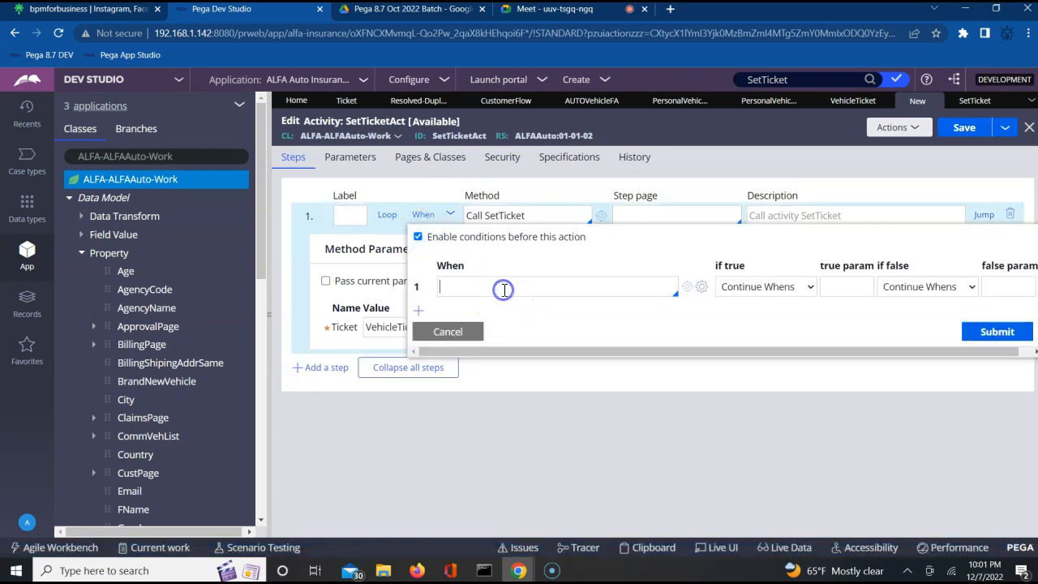
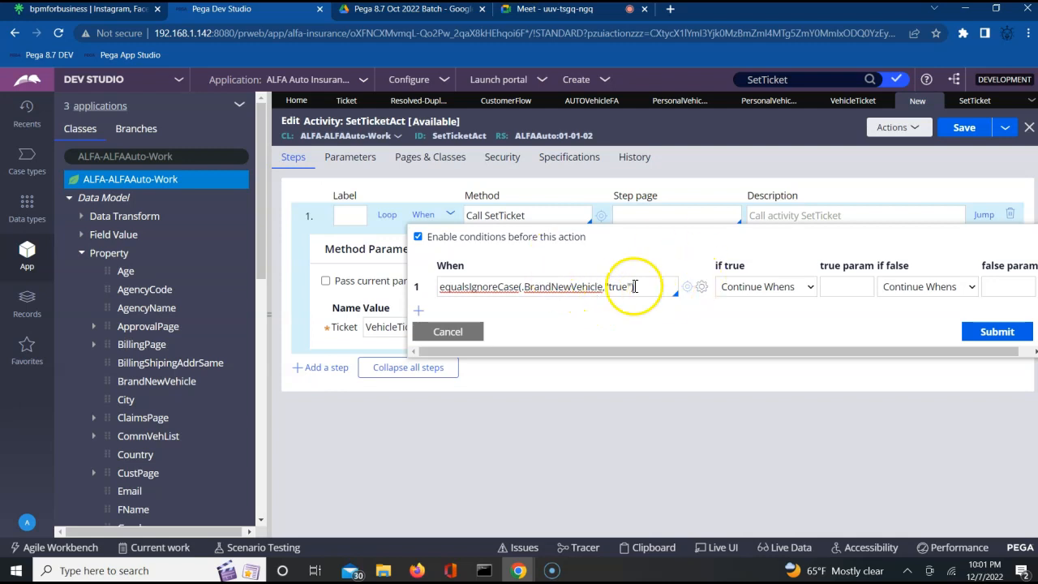
# Step: Build and test the BrandNewVehicle when expression in the expression builder, then accept it
pyautogui.click(703, 288)
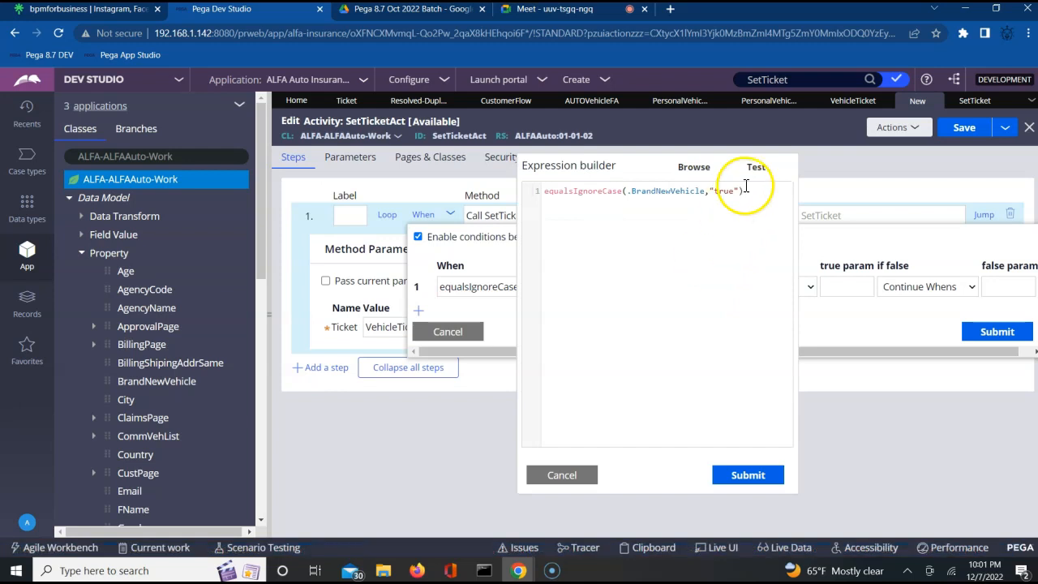
pyautogui.click(756, 168)
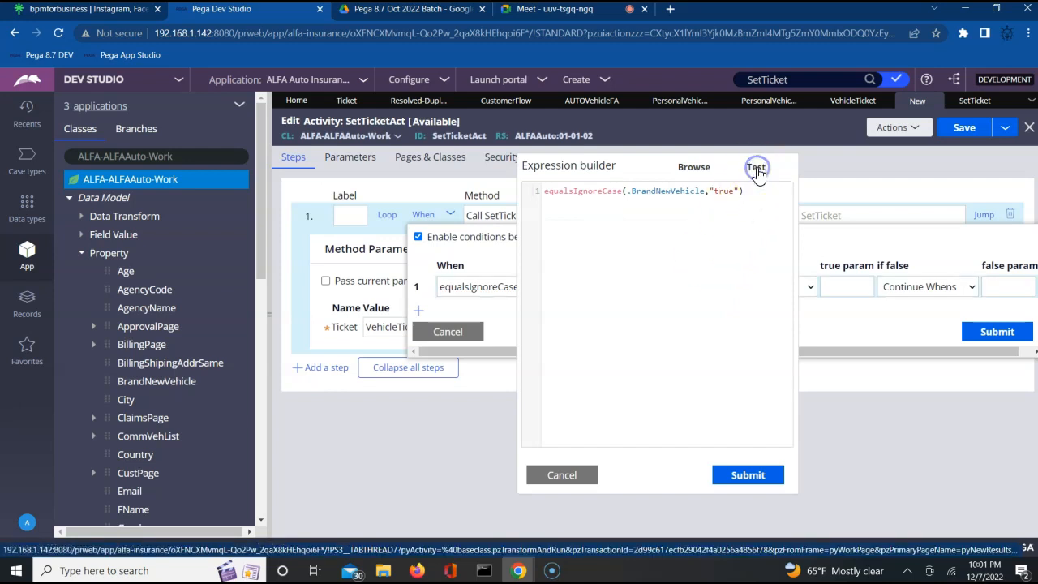
pyautogui.click(692, 169)
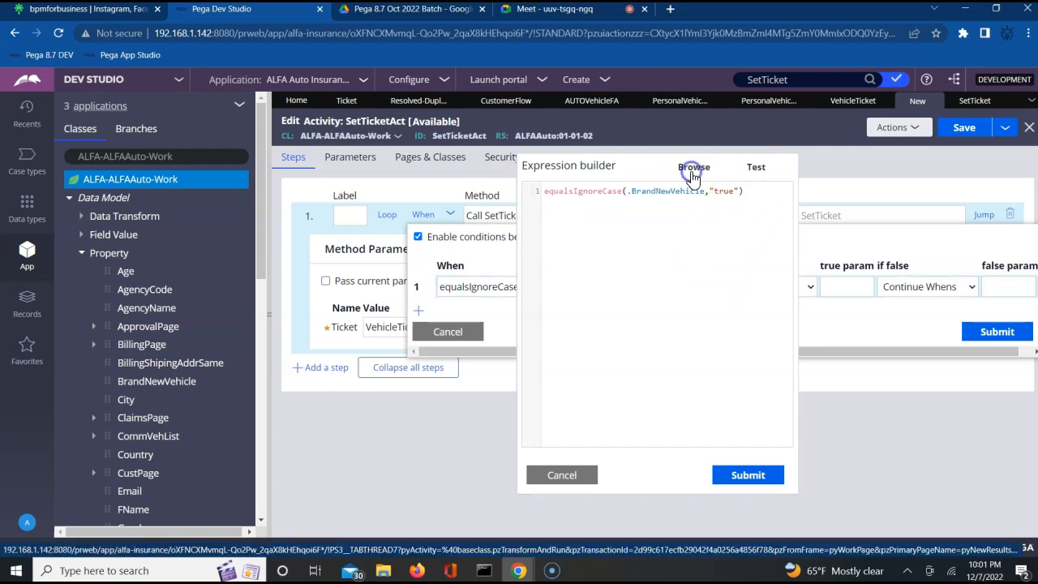
pyautogui.click(754, 168)
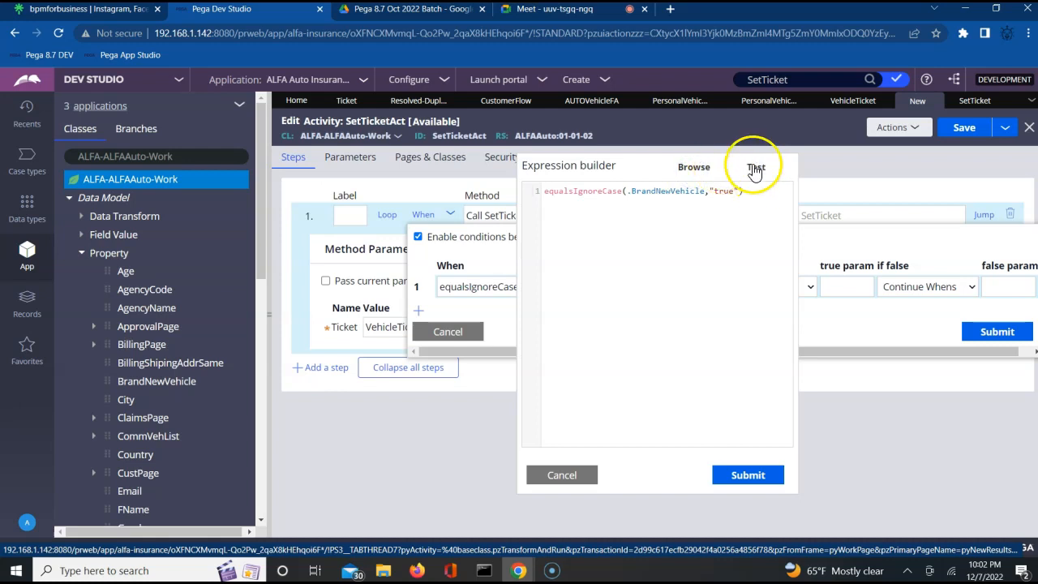
pyautogui.click(690, 168)
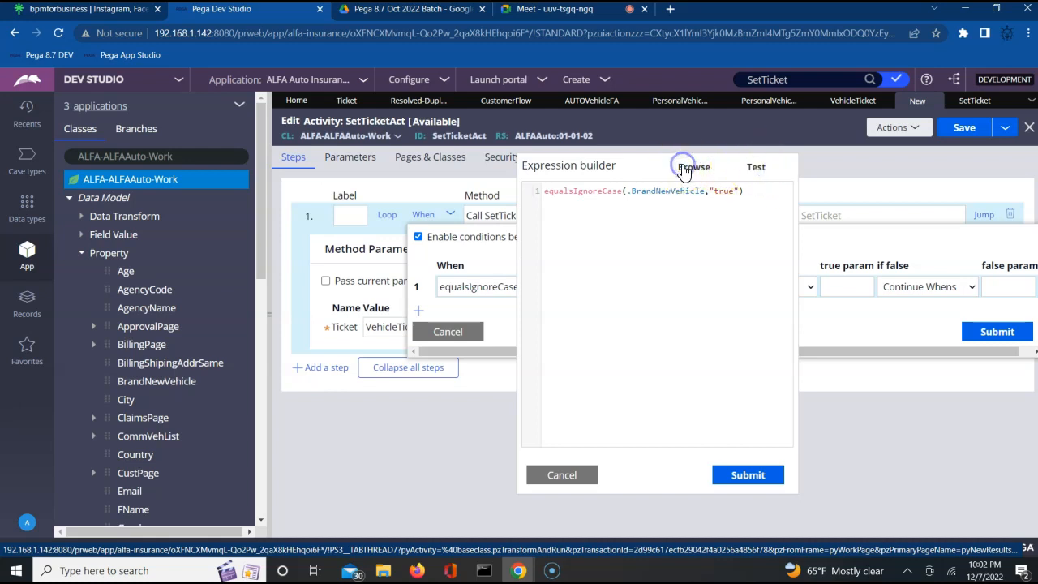
pyautogui.click(750, 476)
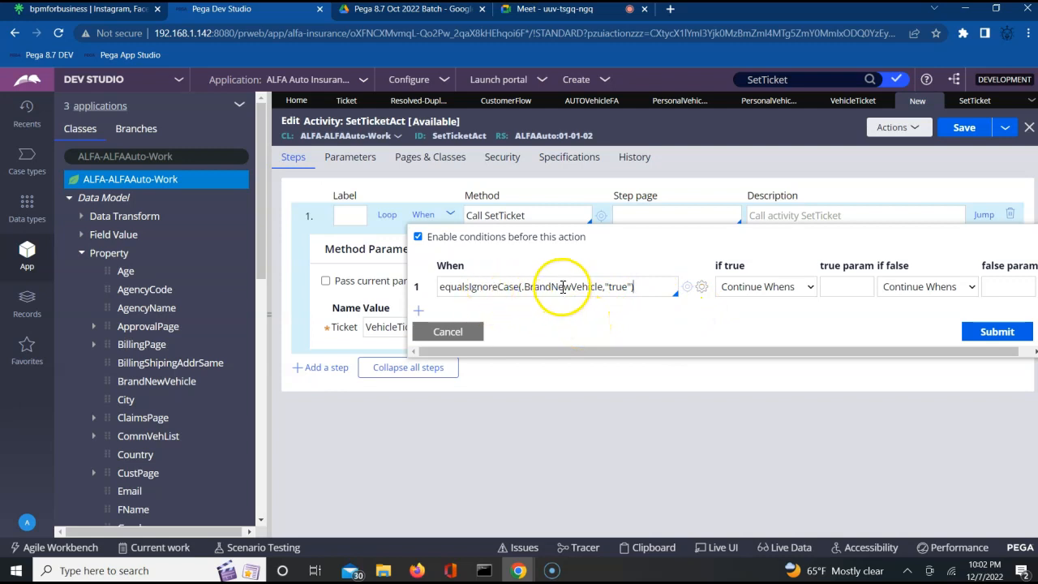
# Step: Set the condition to Exit Activity when false and submit the When settings
pyautogui.doubleClick(564, 290)
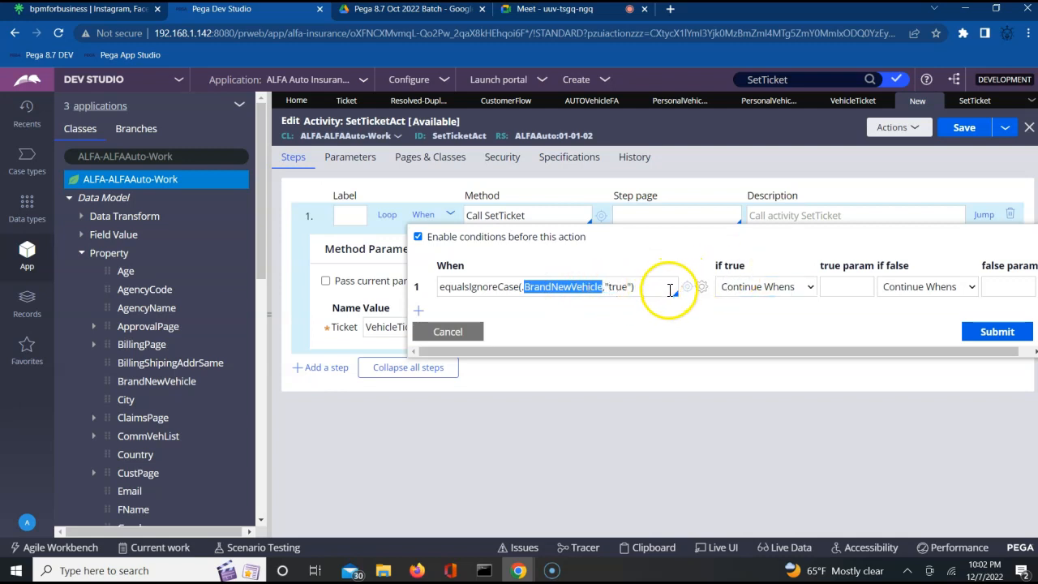
pyautogui.click(565, 284)
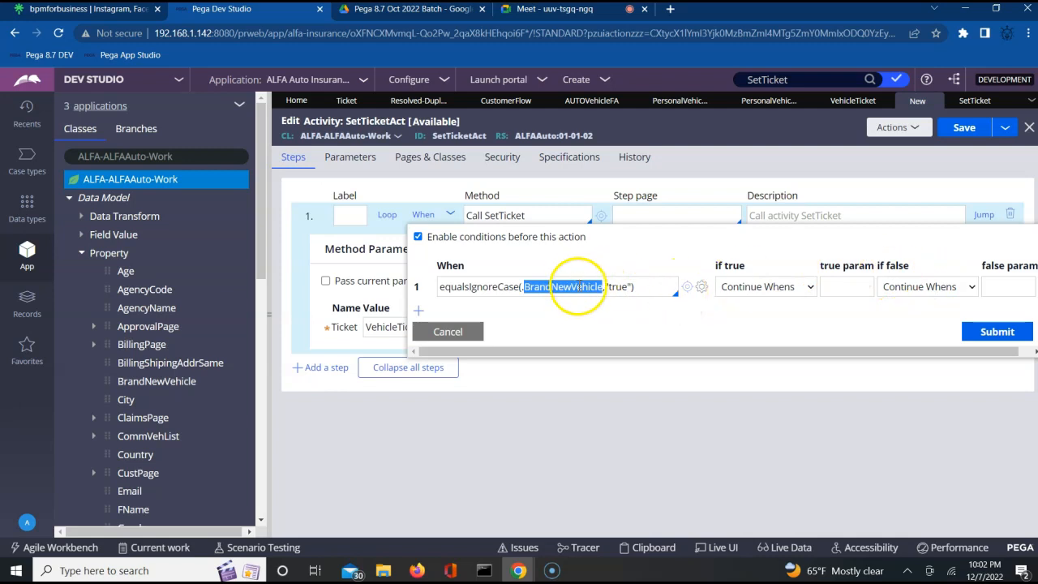
pyautogui.click(915, 288)
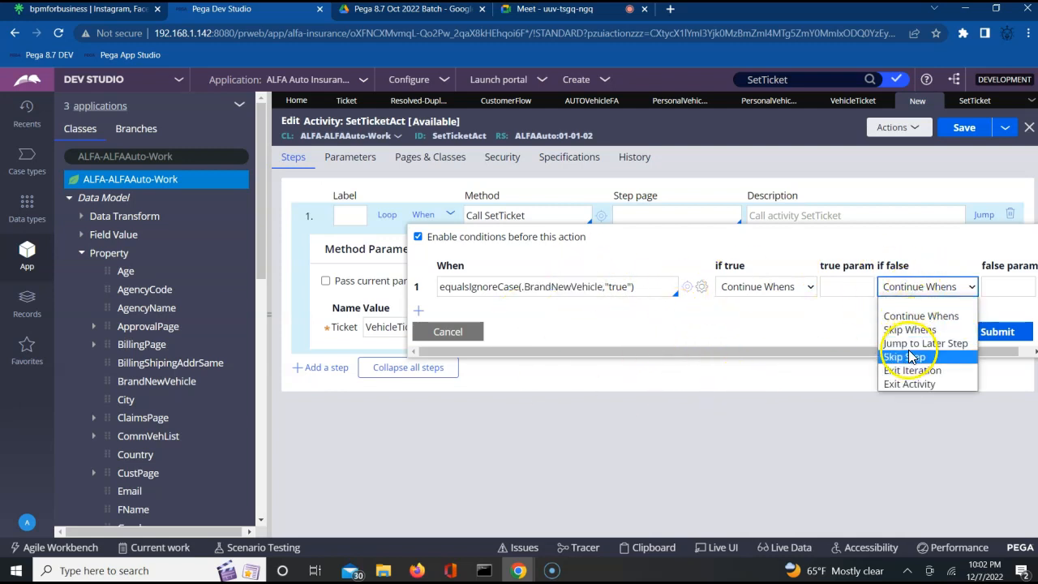
pyautogui.click(908, 383)
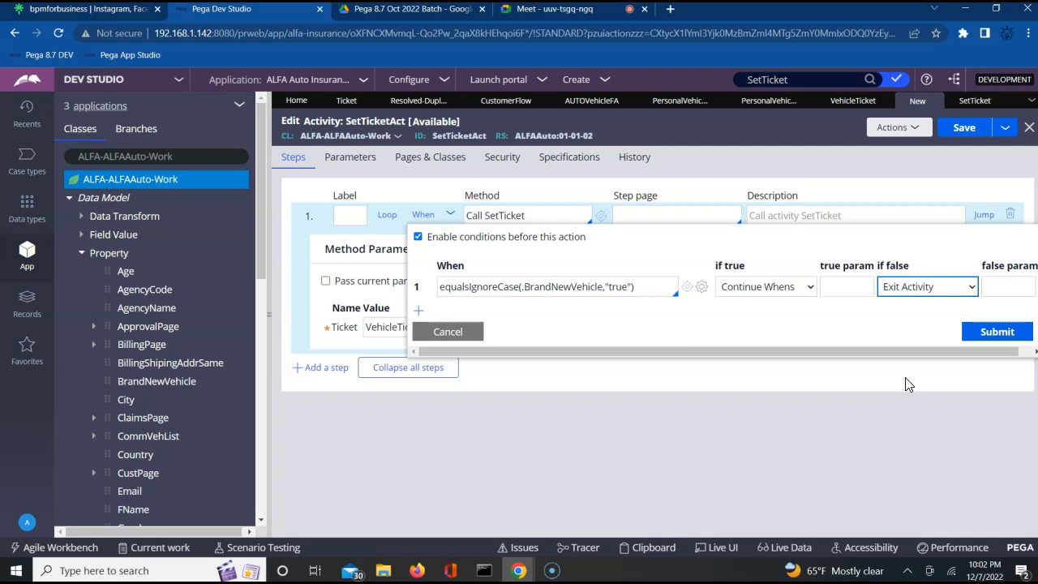
pyautogui.click(991, 338)
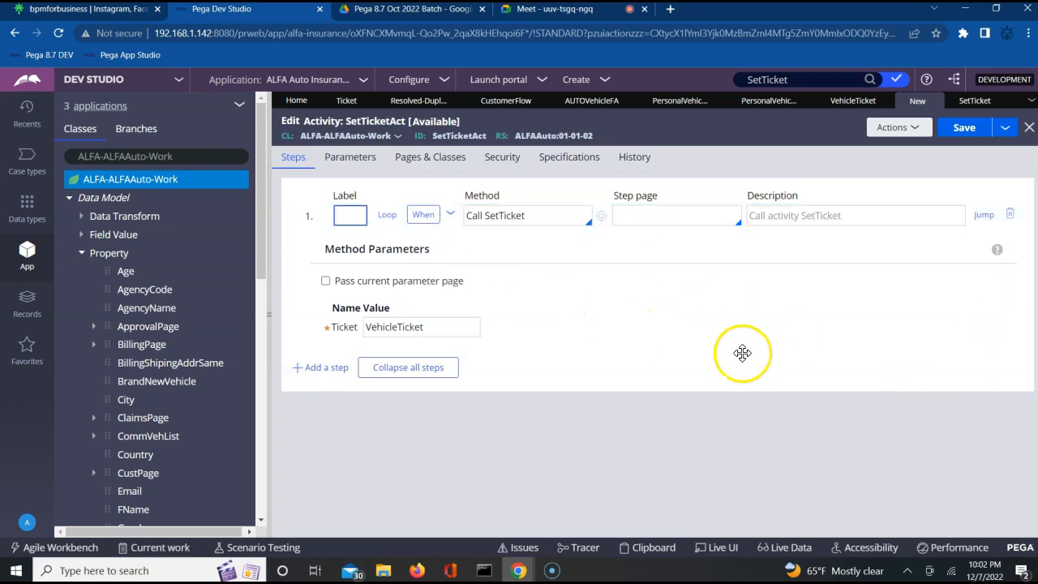
pyautogui.click(961, 134)
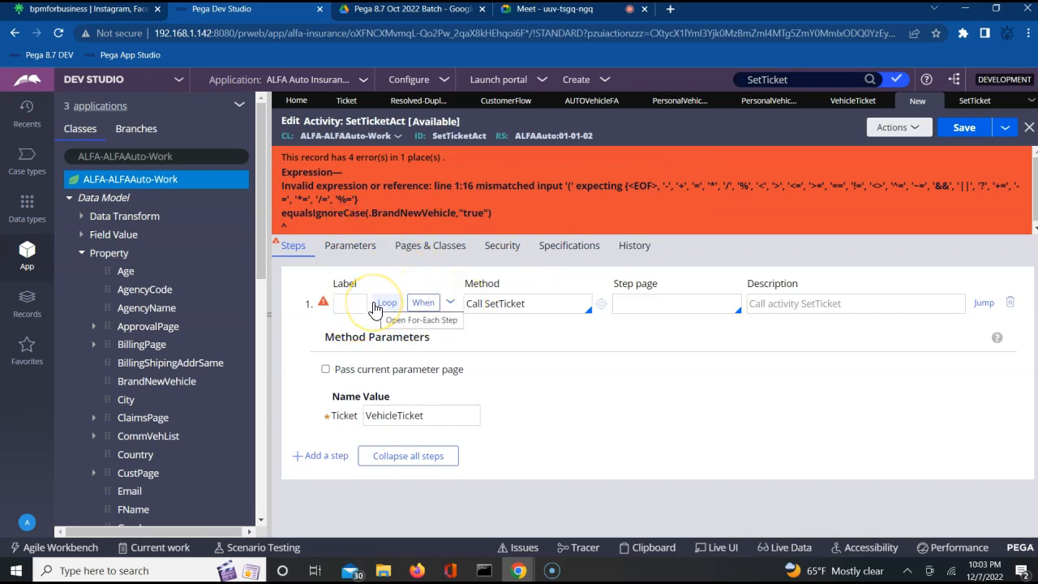
pyautogui.click(374, 305)
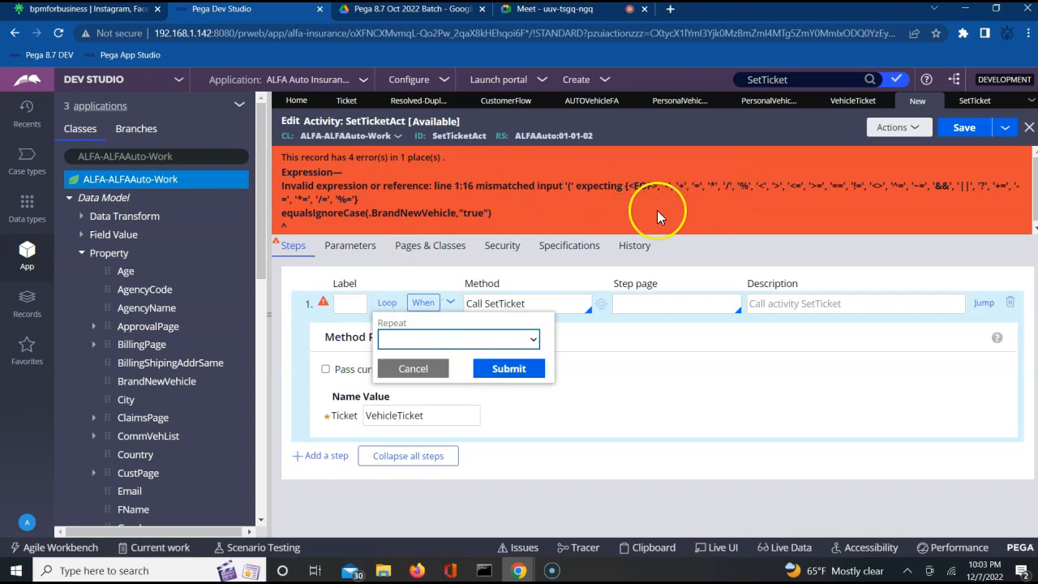
pyautogui.click(424, 302)
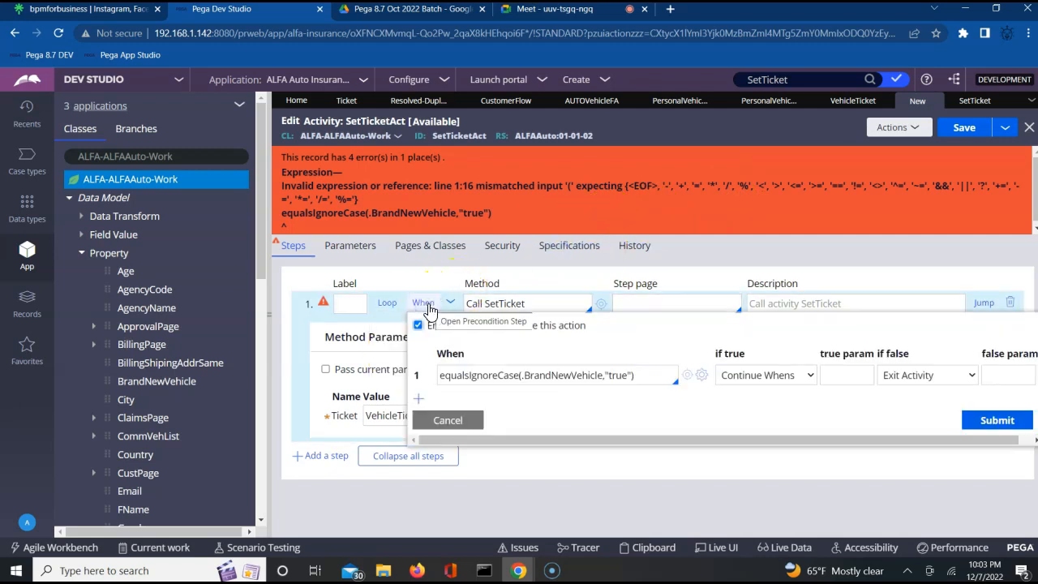
pyautogui.click(442, 376)
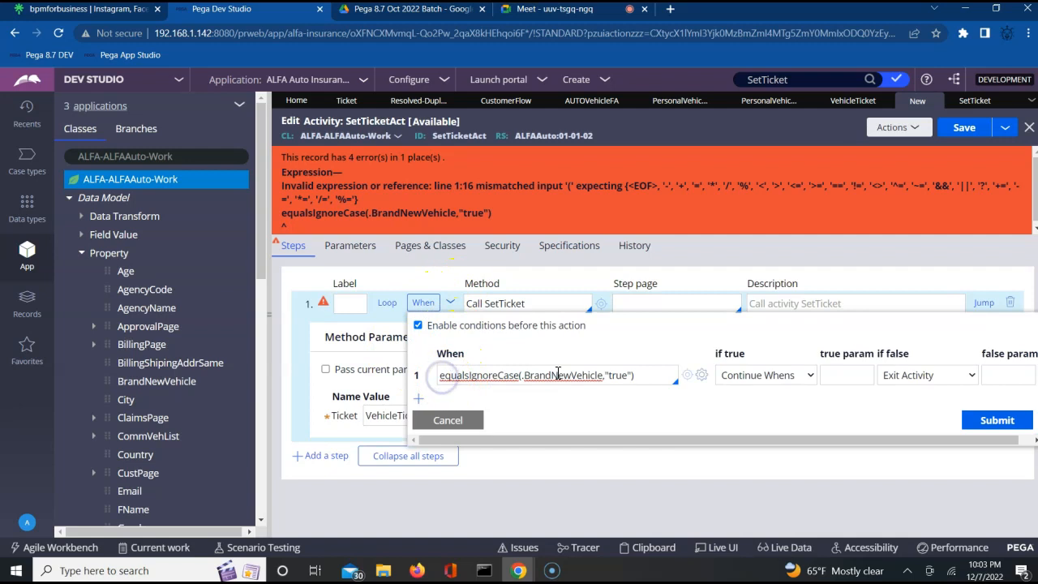
pyautogui.write('@')
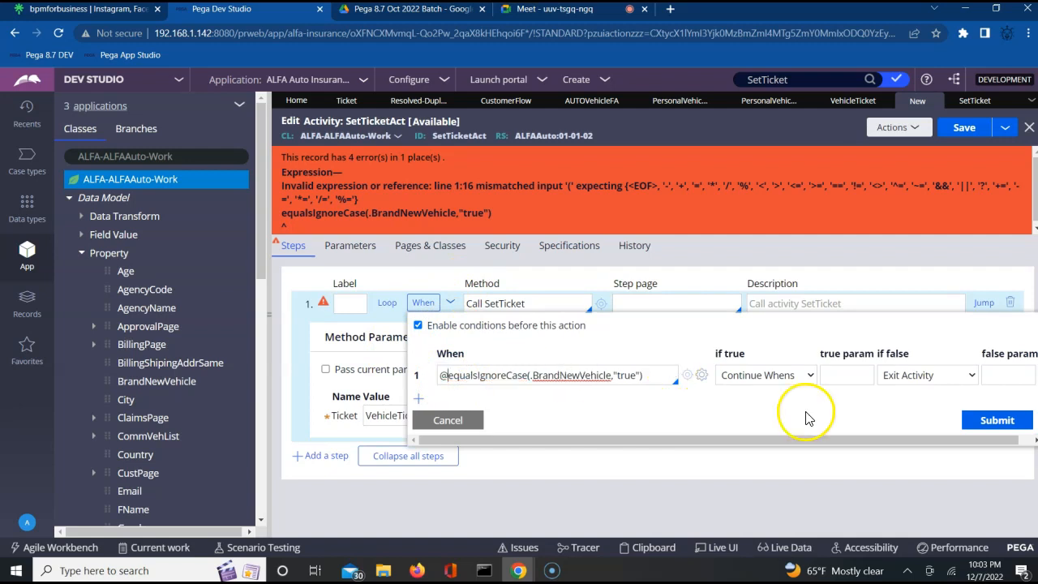
pyautogui.click(981, 418)
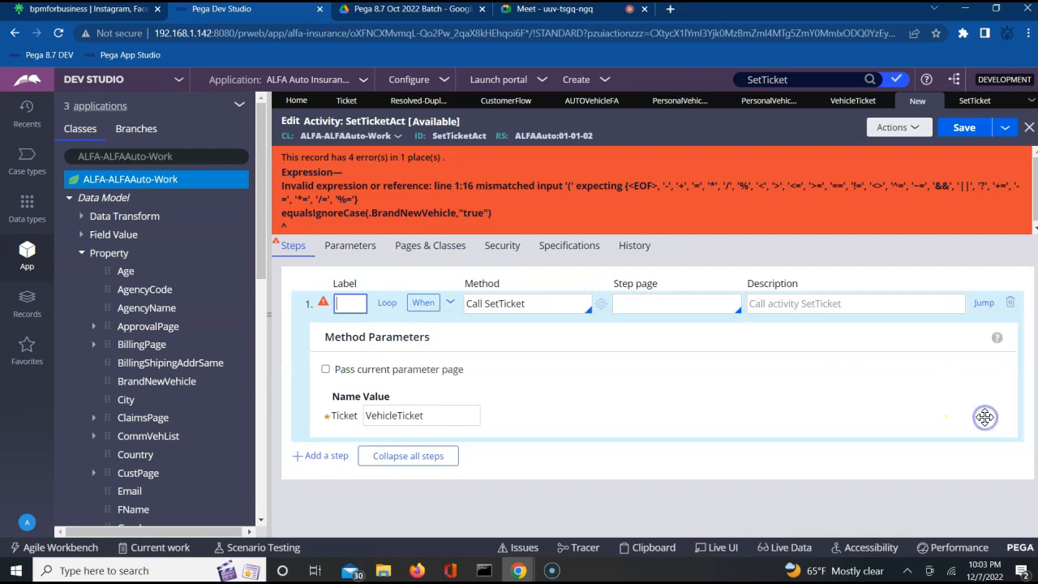
pyautogui.click(963, 130)
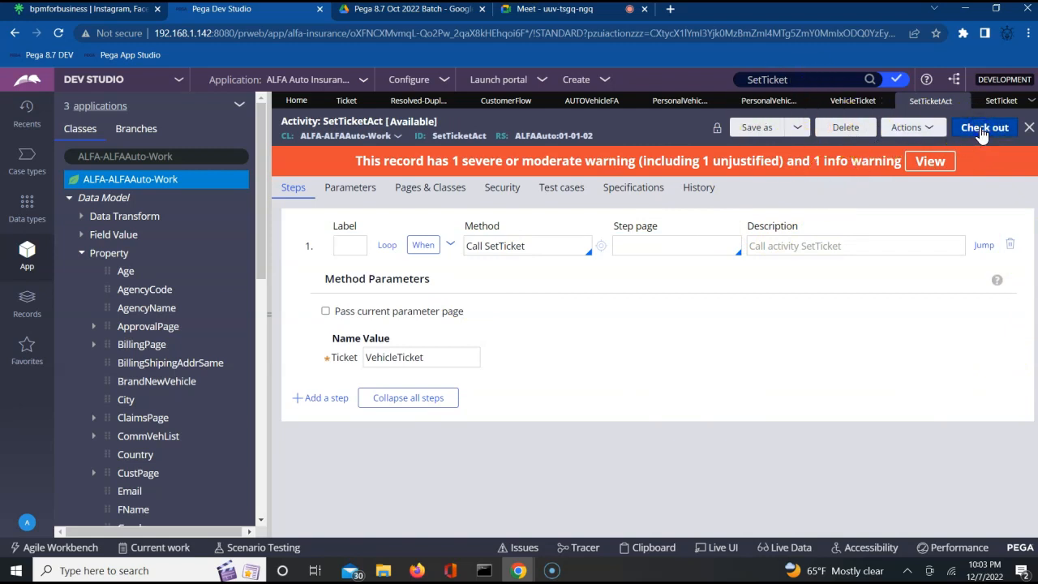
# Step: Check out SetTicketAct, then review the VehicleTicket ticket's description and close its tab
pyautogui.click(981, 130)
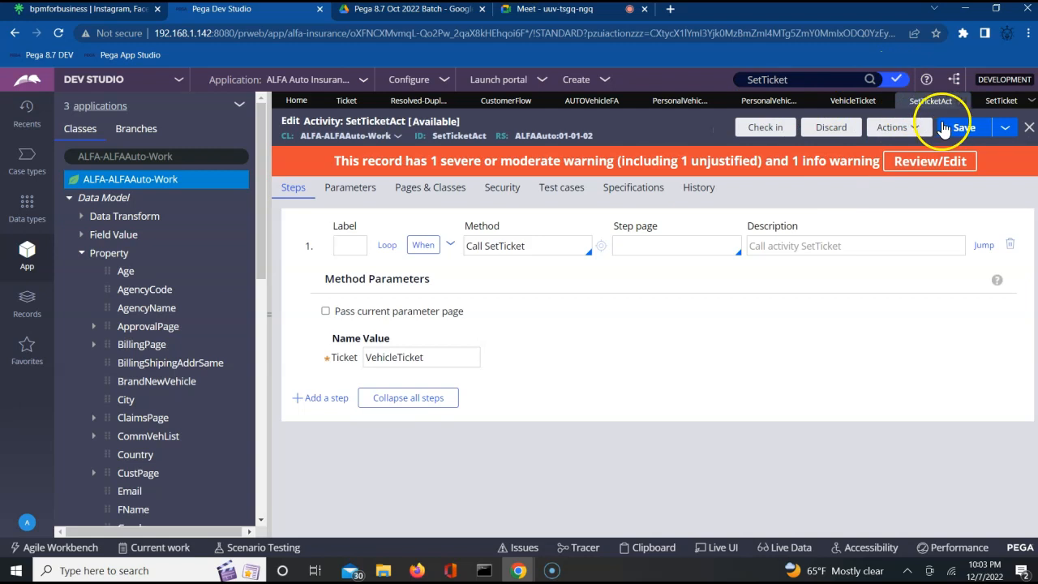
pyautogui.click(858, 107)
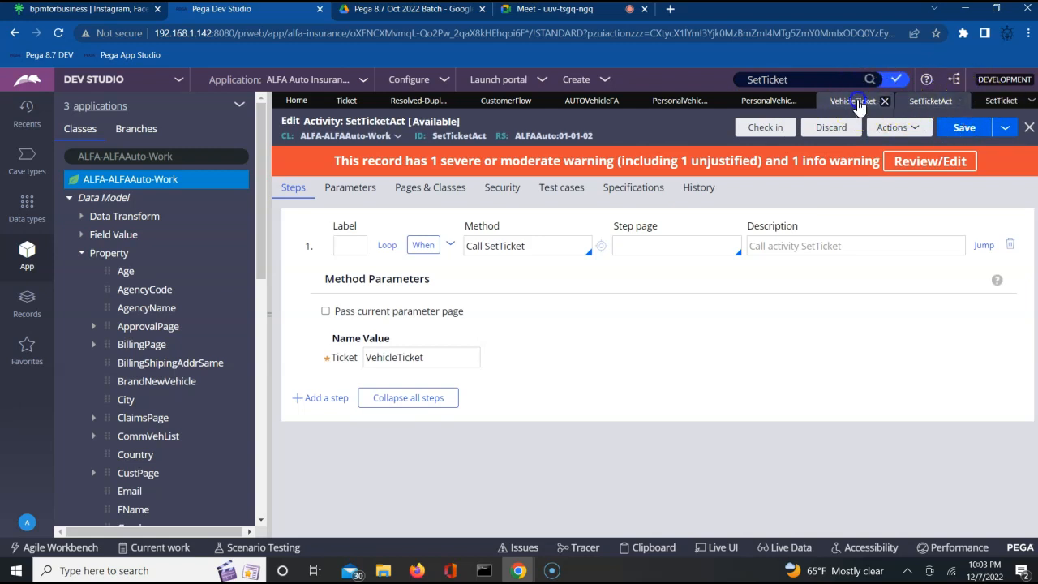
pyautogui.click(531, 248)
pyautogui.doubleClick(331, 237)
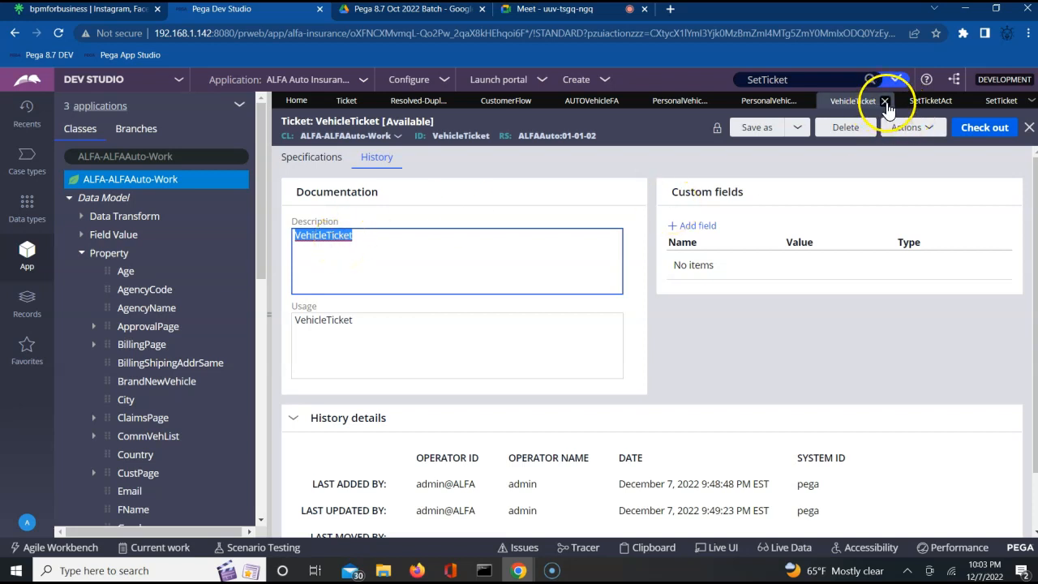
pyautogui.click(885, 102)
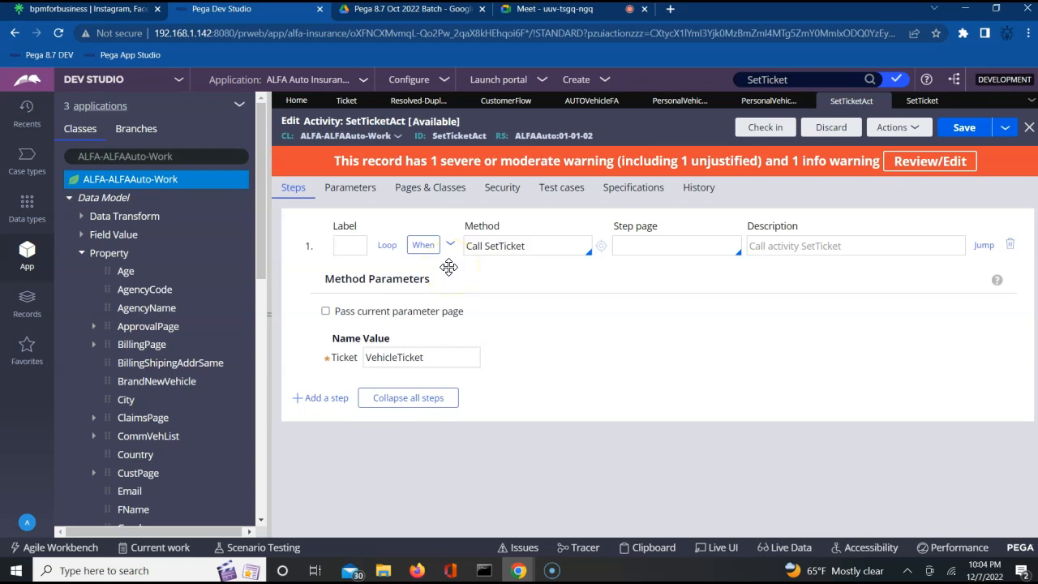
# Step: Review and resubmit step 1's When condition unchanged, then insert a blank second step below it
pyautogui.click(528, 248)
pyautogui.click(481, 247)
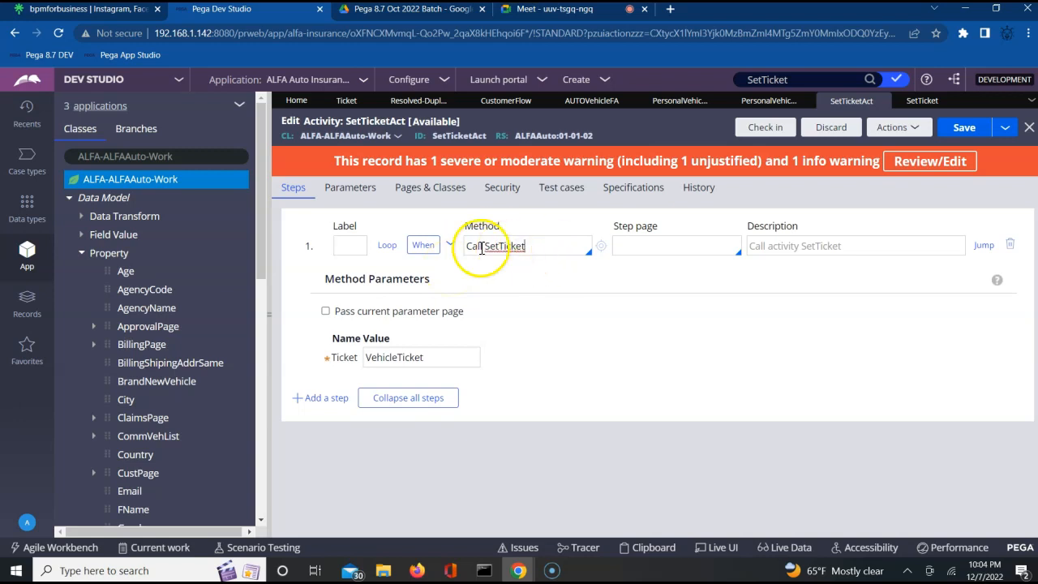
pyautogui.click(425, 246)
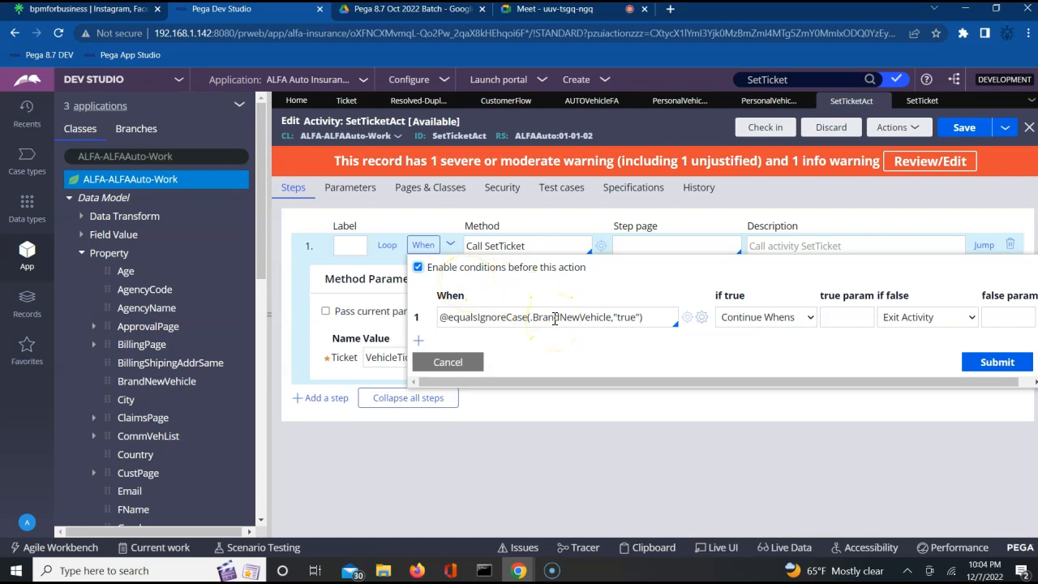
pyautogui.tripleClick(555, 318)
pyautogui.click(549, 316)
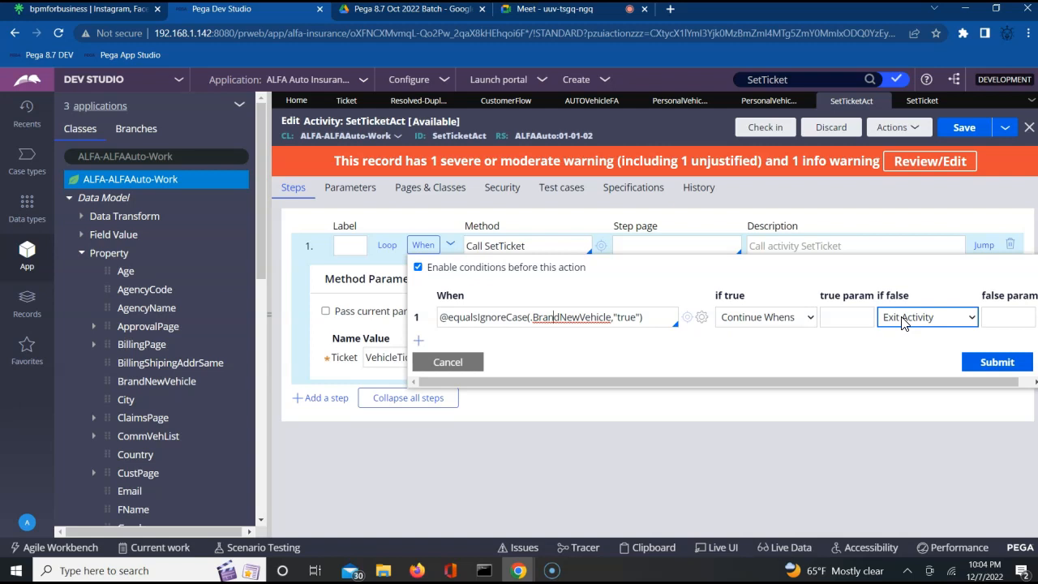
pyautogui.click(997, 363)
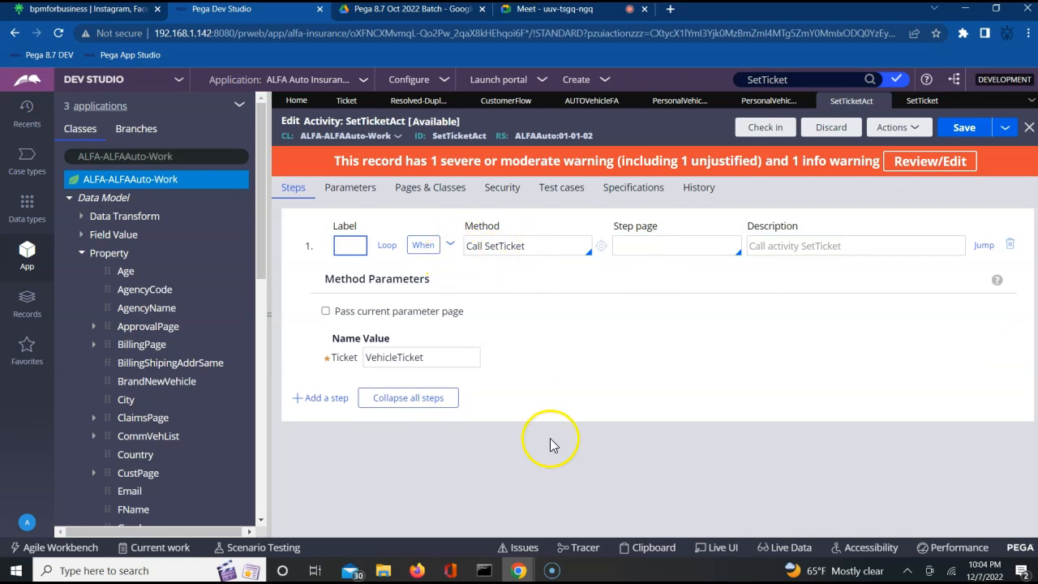
pyautogui.click(316, 401)
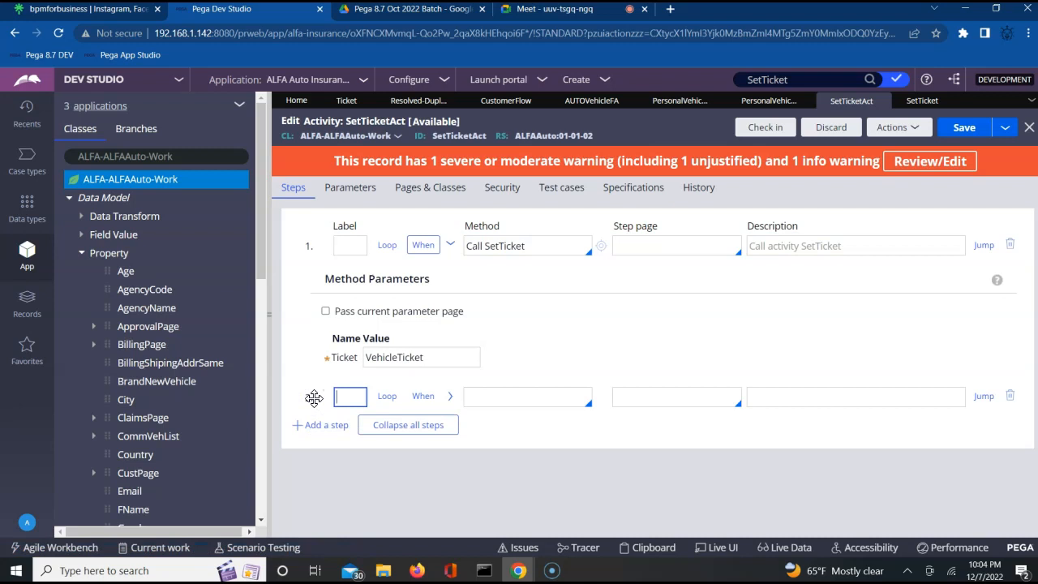
# Step: Give step 2 the method Call UpdateStatus with StatusWork set to Auto-Approved
pyautogui.click(488, 398)
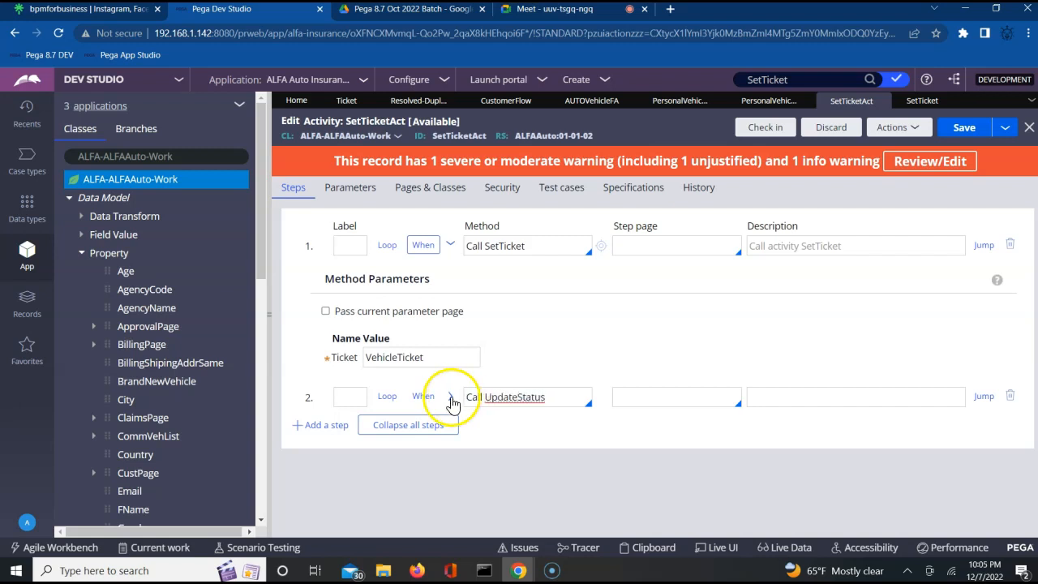
pyautogui.click(450, 397)
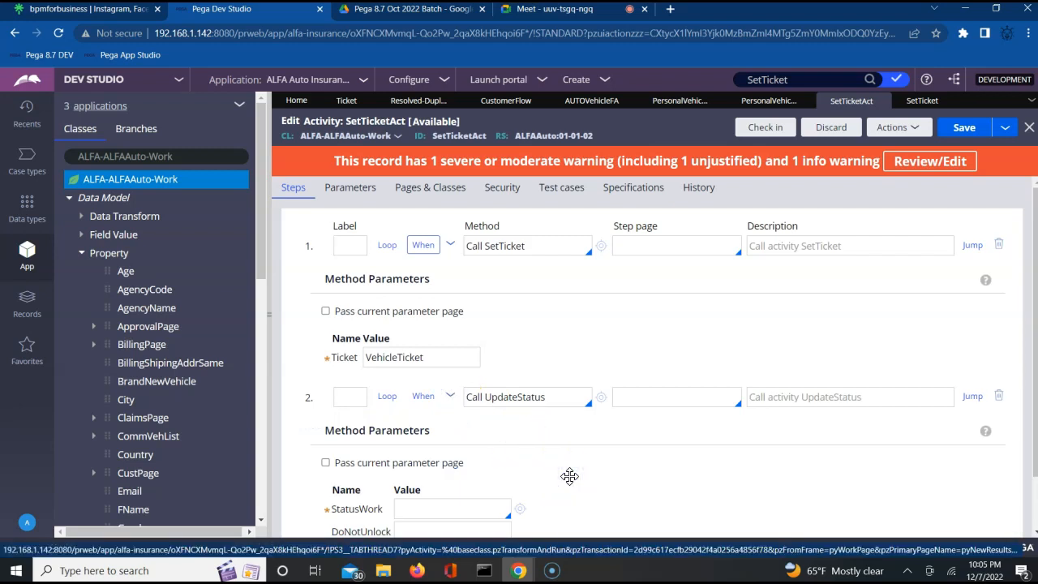
pyautogui.scroll(-1, 569, 476)
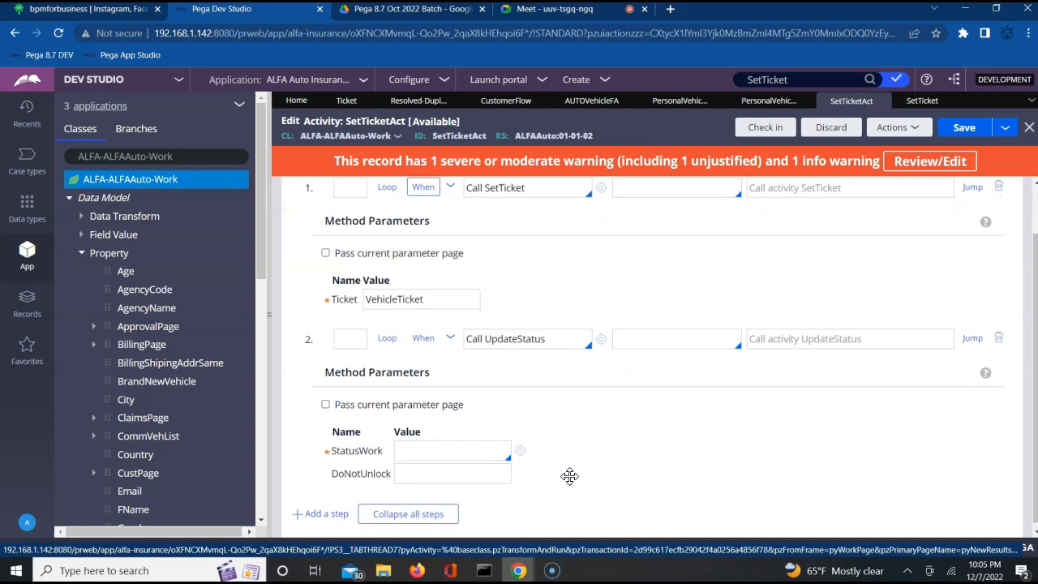
pyautogui.click(435, 446)
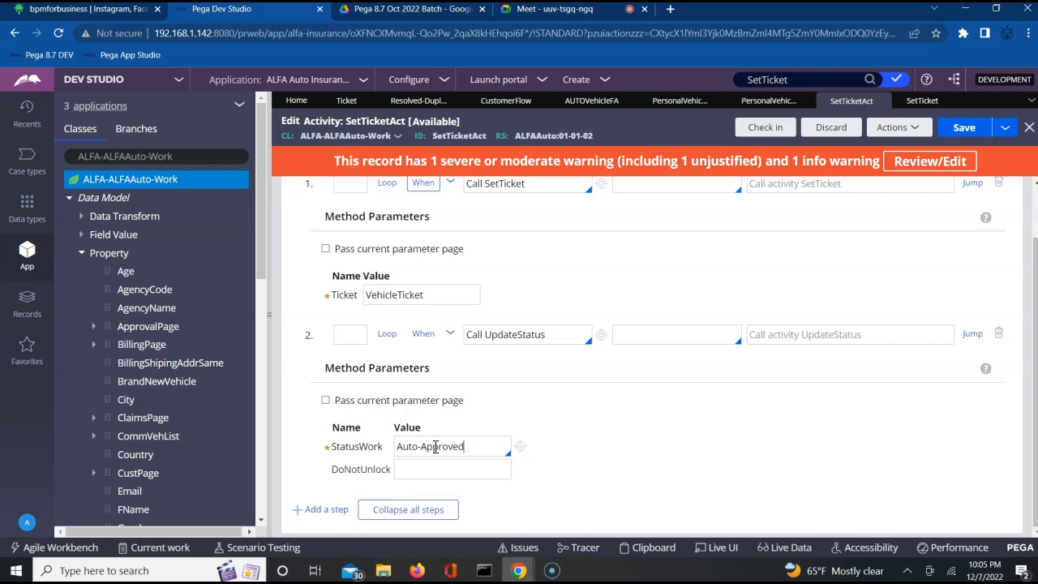
# Step: Resubmit step 1's When condition and save the activity with the Auto-Approved second step
pyautogui.click(964, 131)
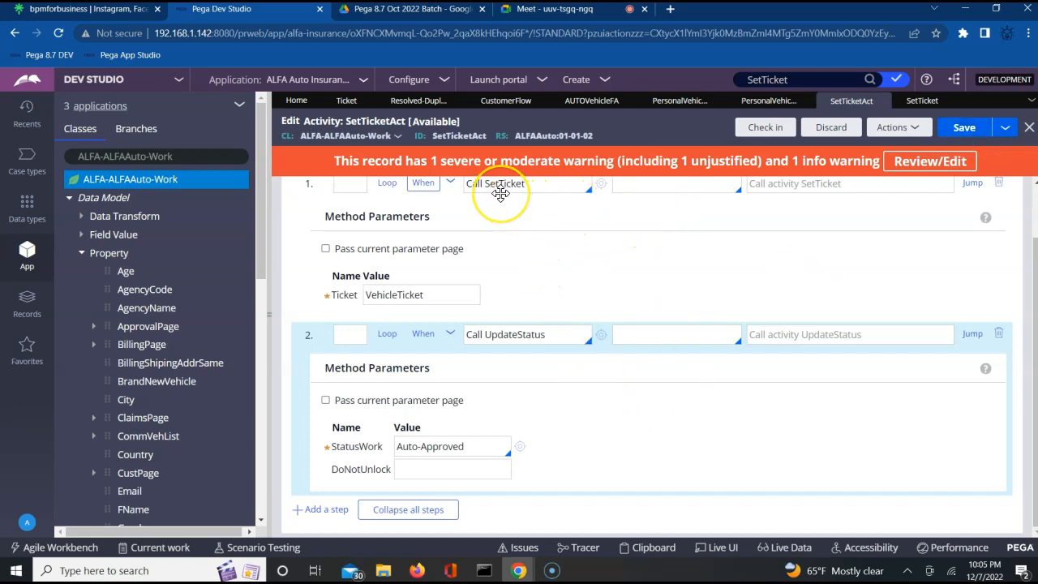
pyautogui.click(452, 185)
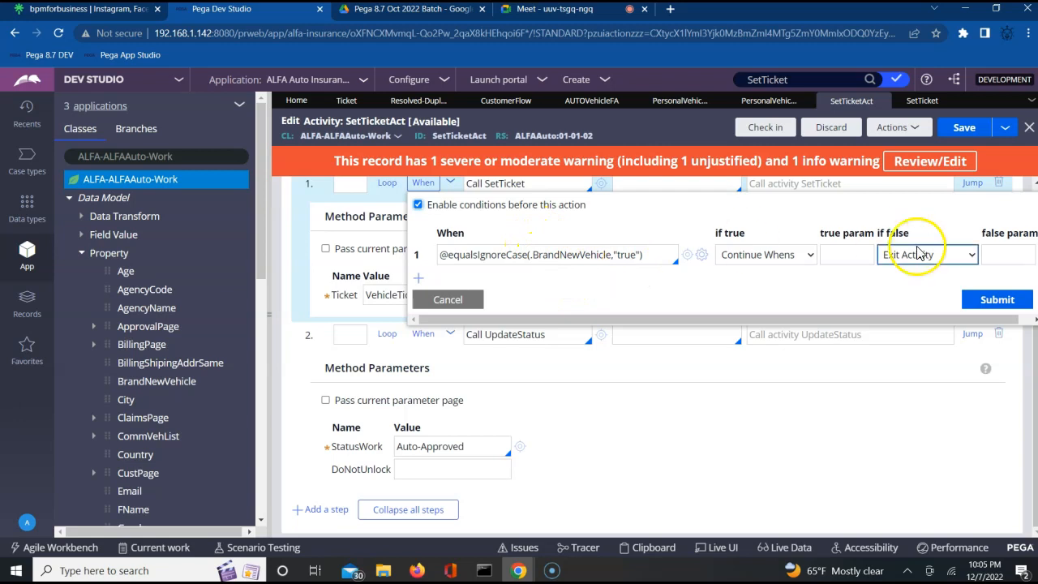
pyautogui.tripleClick(892, 232)
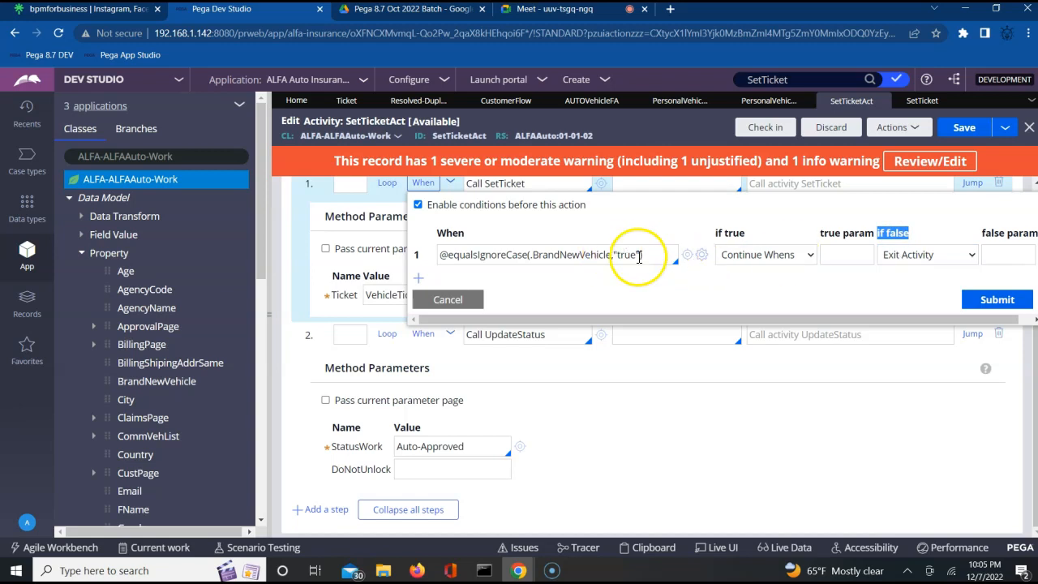
pyautogui.click(997, 299)
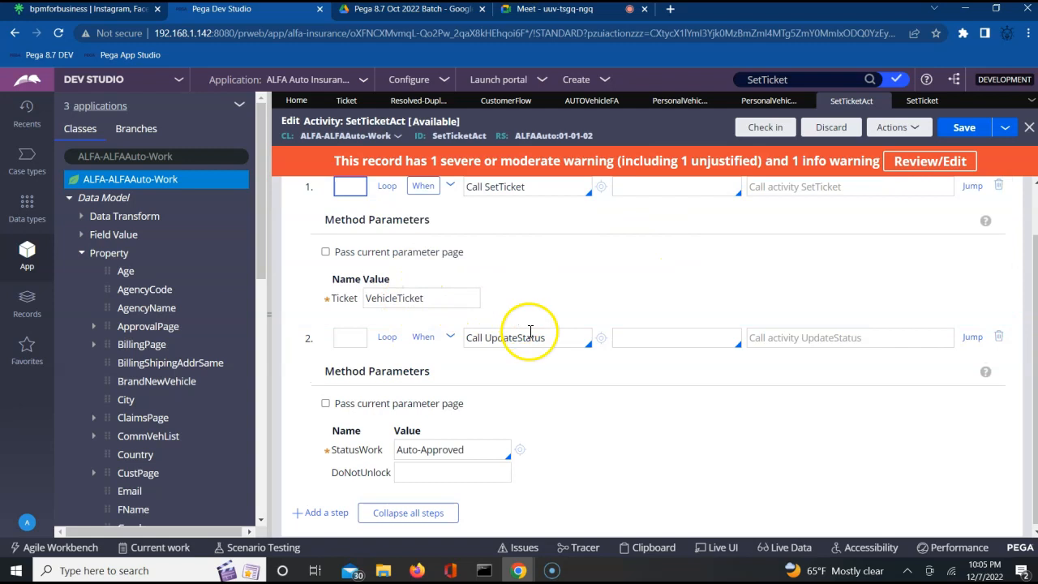
pyautogui.click(410, 455)
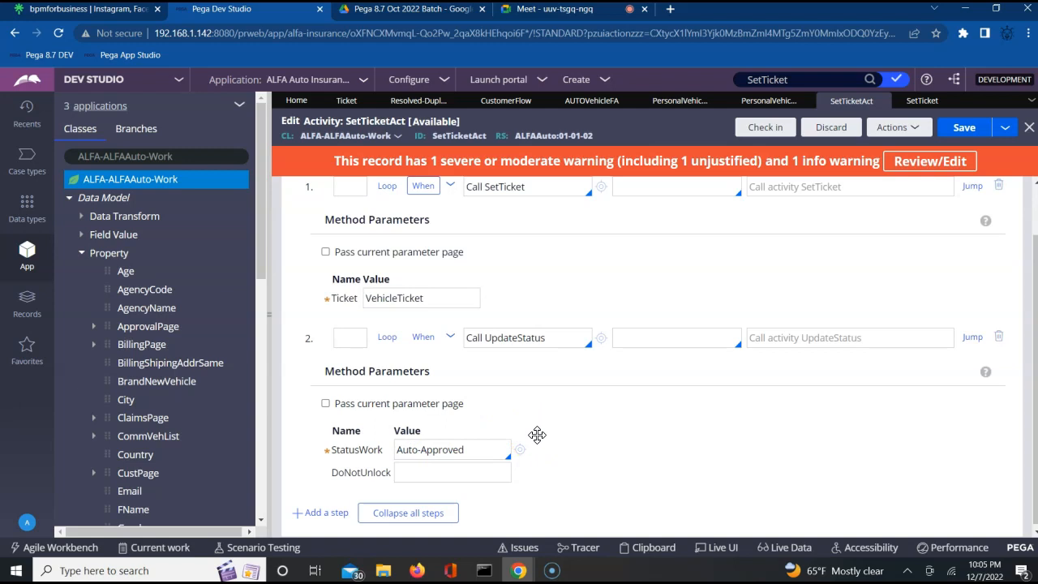
pyautogui.click(560, 431)
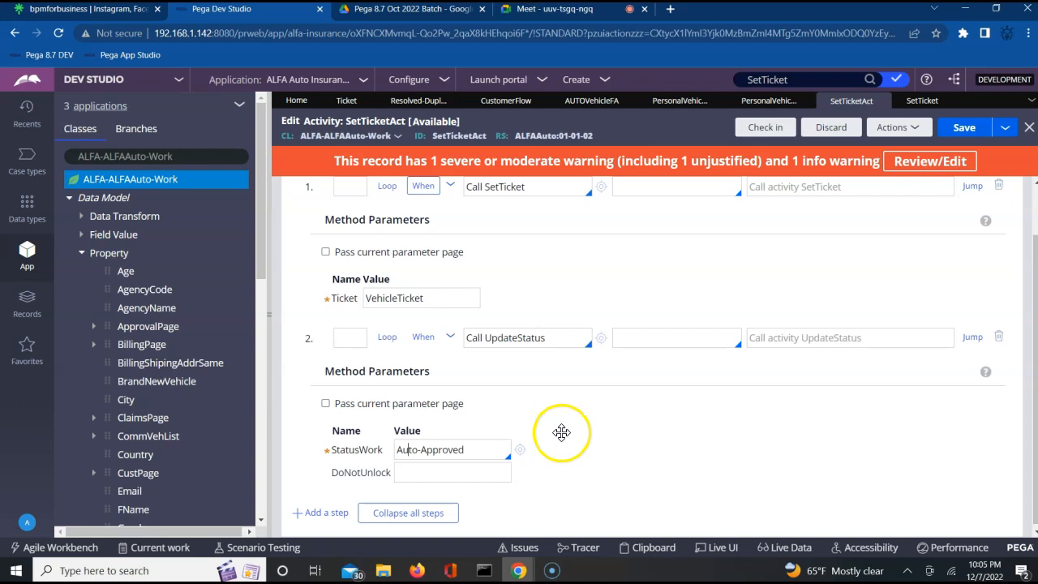
pyautogui.click(967, 129)
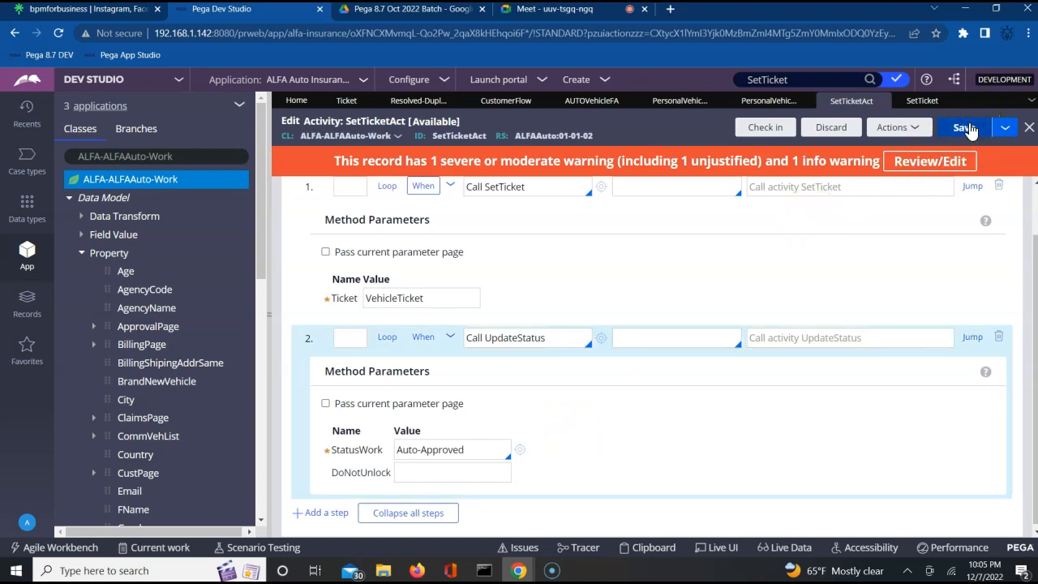
# Step: Check in SetTicketAct with 'wip' as justification and comment, then collapse both steps
pyautogui.click(734, 128)
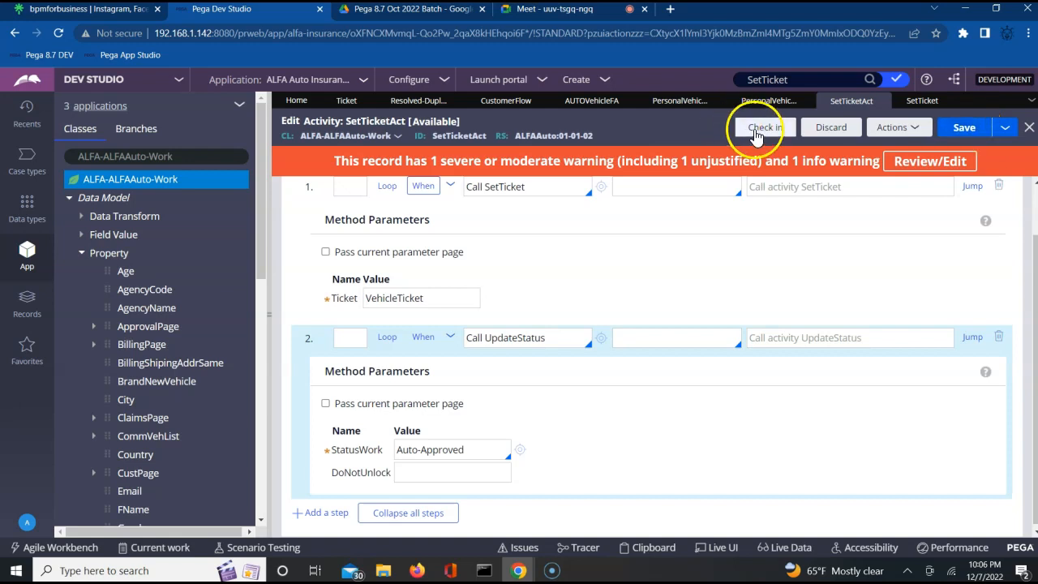
pyautogui.click(666, 204)
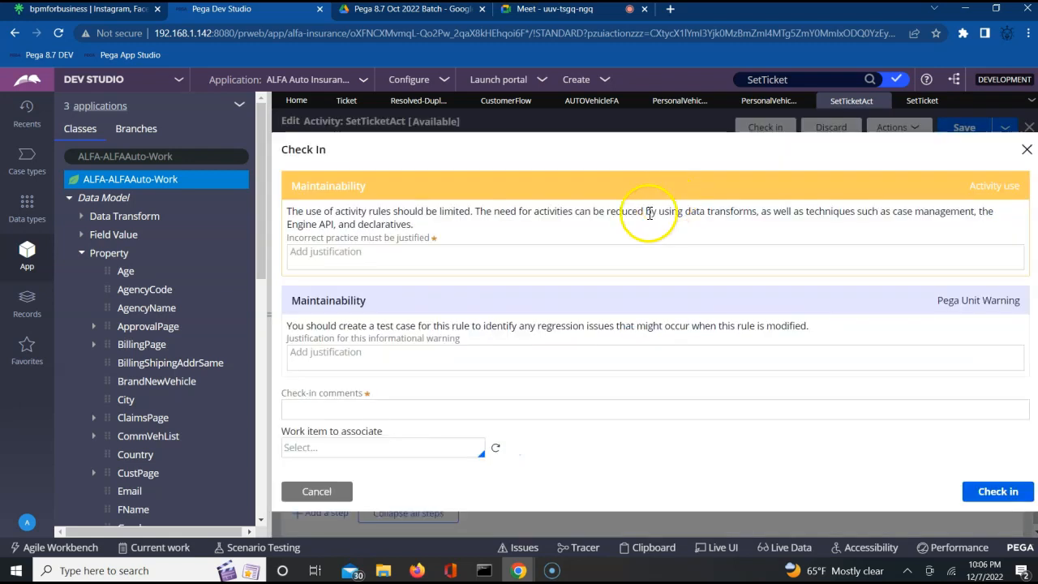
pyautogui.click(594, 264)
pyautogui.write('wip')
pyautogui.press('Tab')
pyautogui.press('Tab')
pyautogui.press('Tab')
pyautogui.click(463, 395)
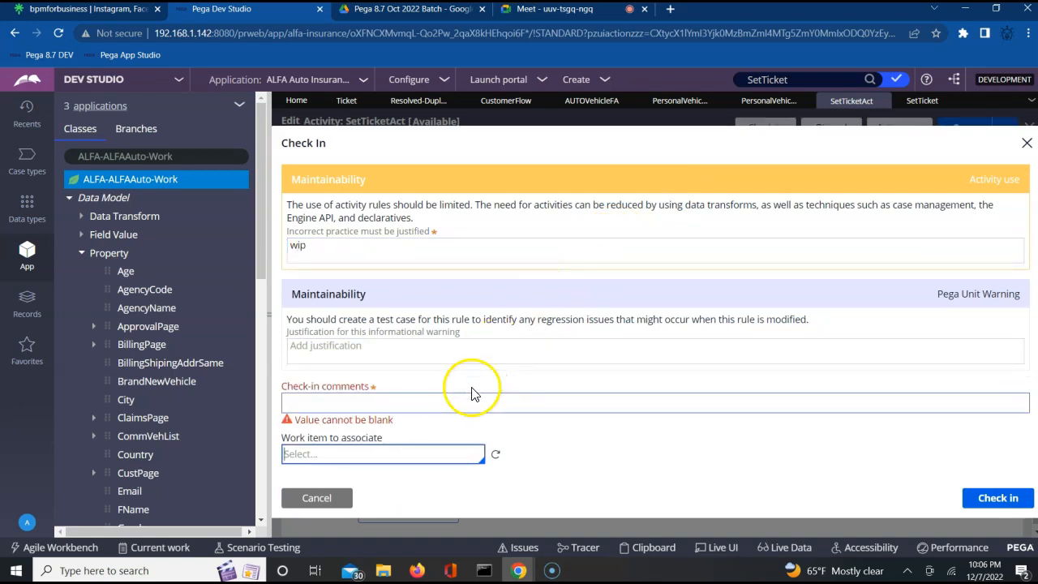
pyautogui.write('wip')
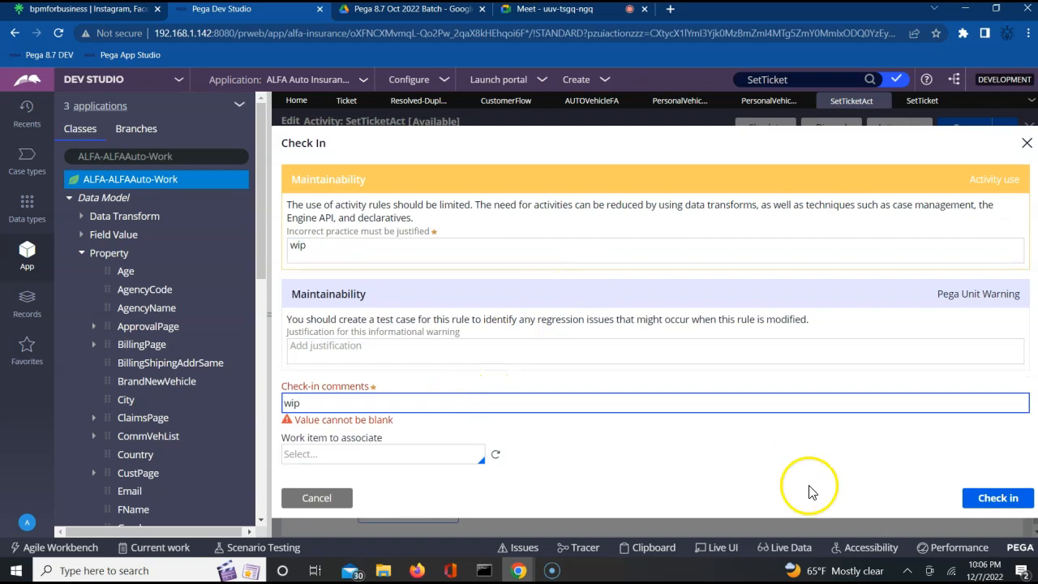
pyautogui.click(999, 496)
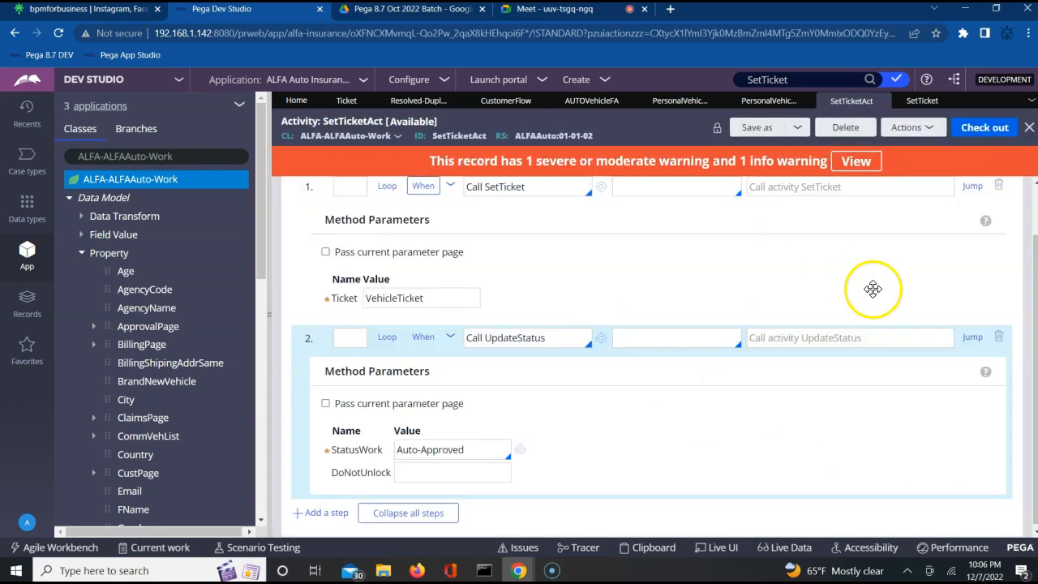
pyautogui.click(1035, 229)
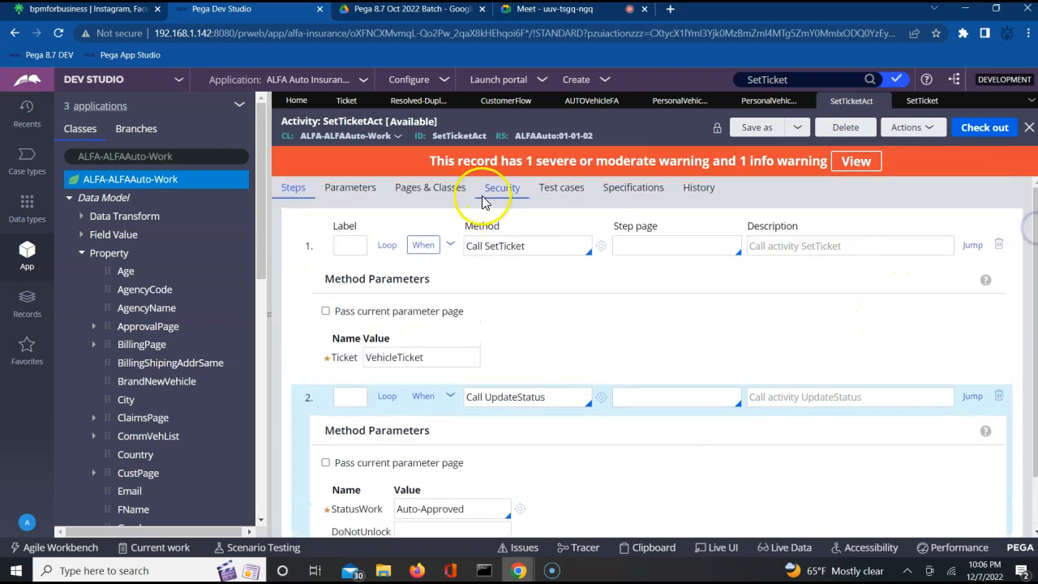
pyautogui.click(451, 246)
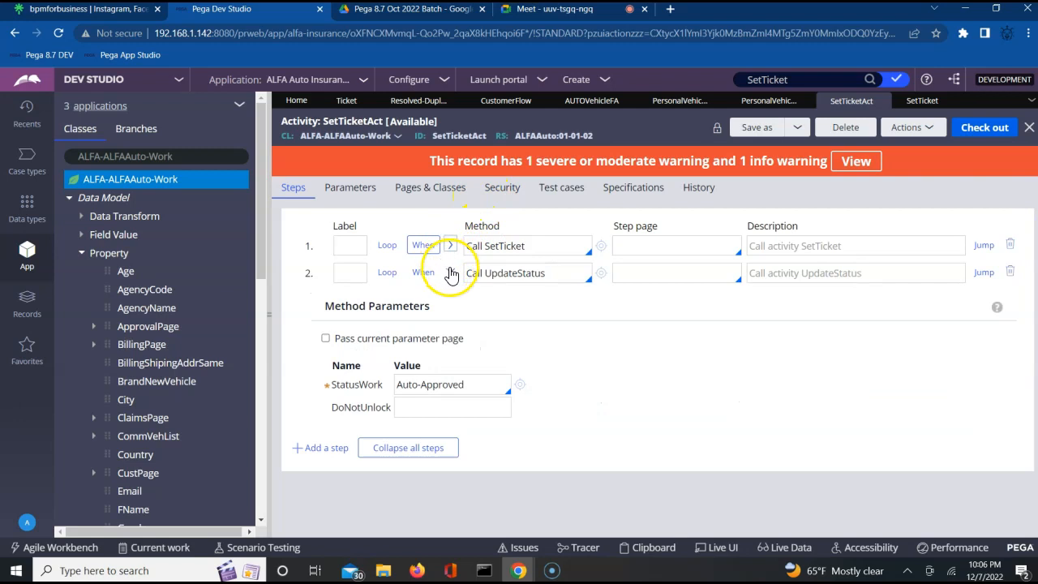
pyautogui.click(451, 273)
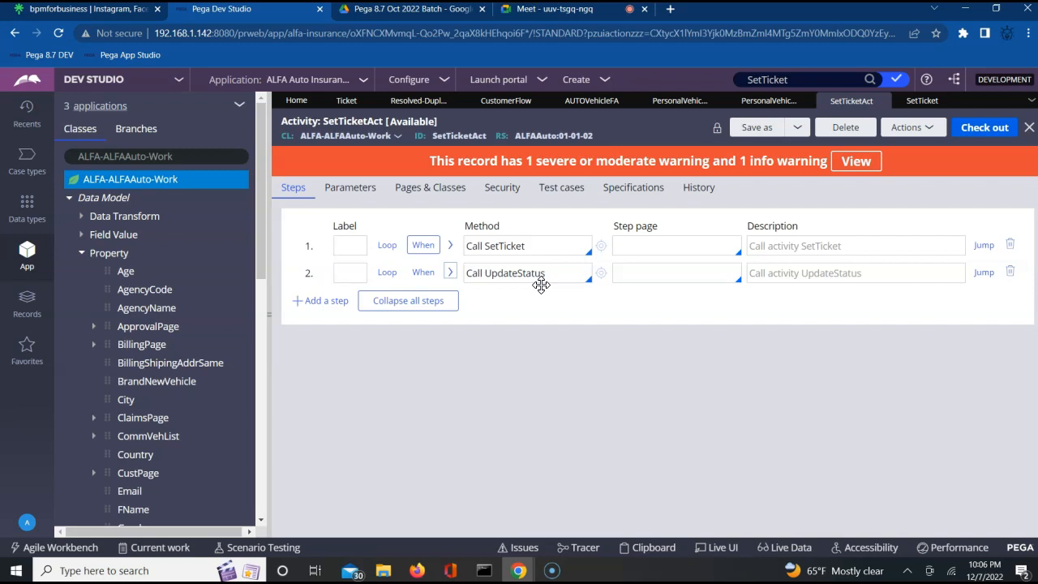
# Step: Inspect the Auto Vehicle FA connector's properties in CustomerFlow, then switch to PersonalVehicleSection
pyautogui.click(503, 102)
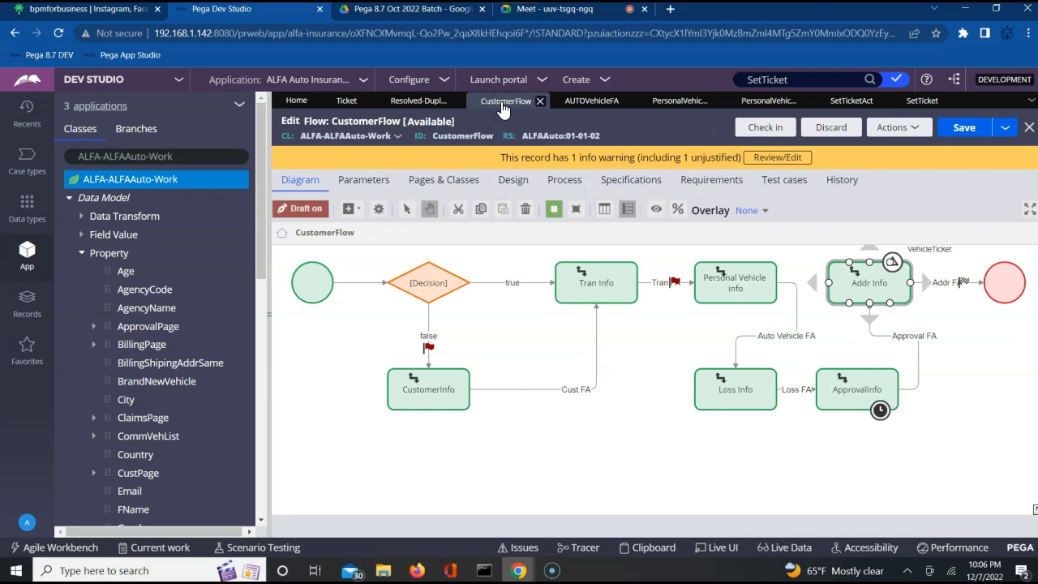
pyautogui.click(746, 283)
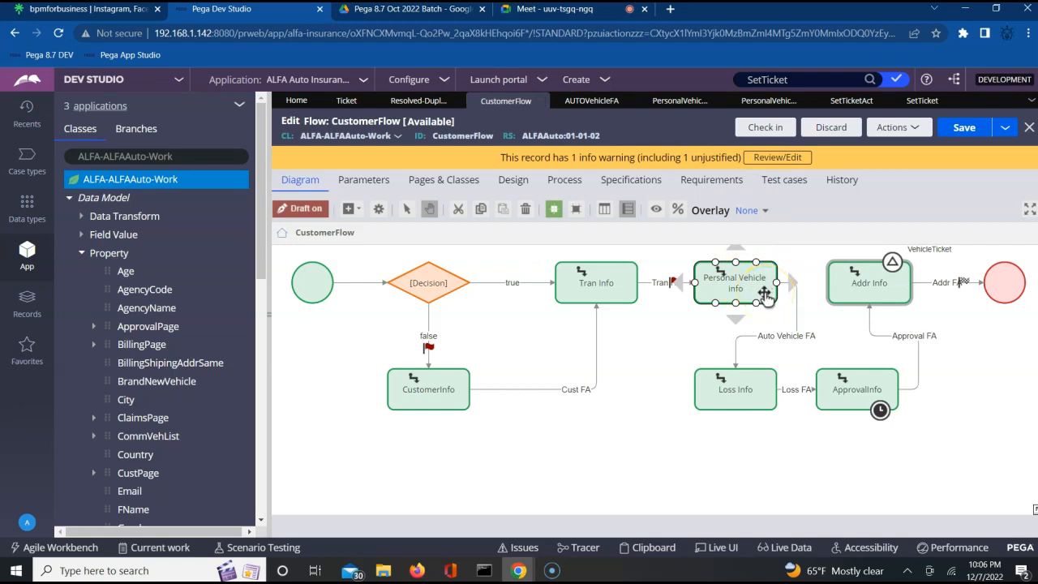
pyautogui.click(797, 316)
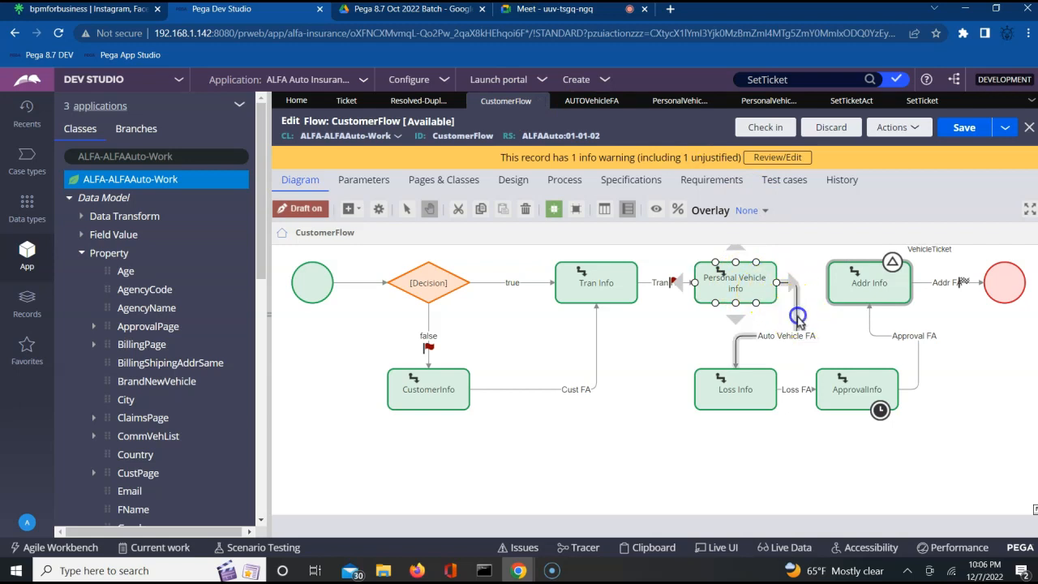
pyautogui.doubleClick(797, 317)
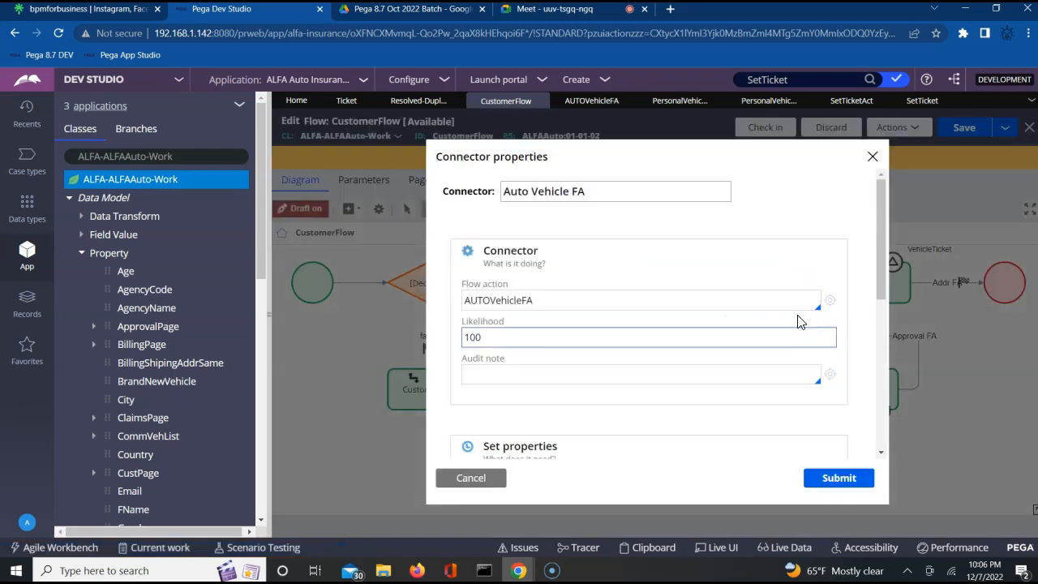
pyautogui.click(797, 322)
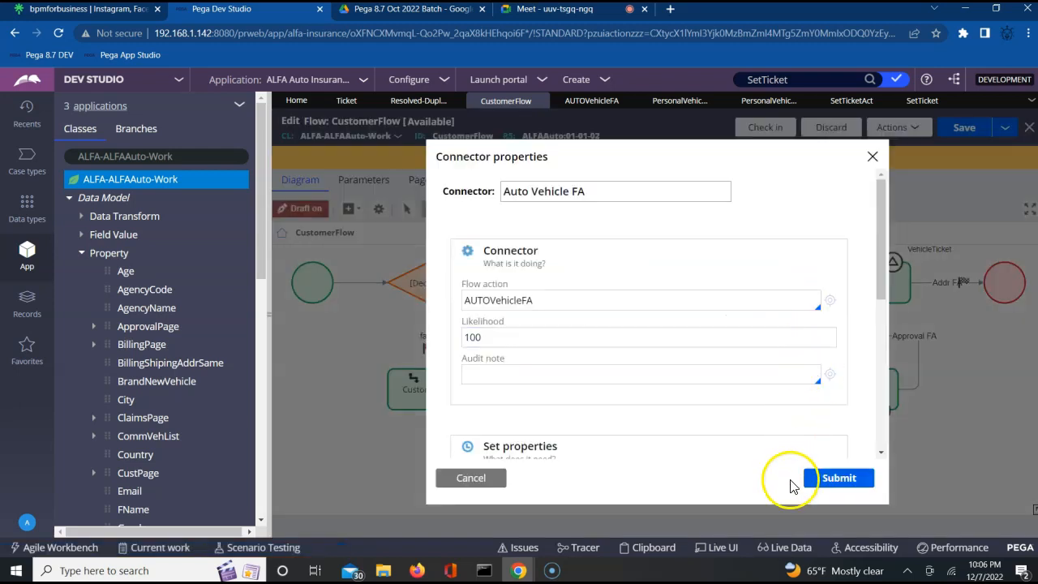
pyautogui.click(872, 157)
pyautogui.click(742, 392)
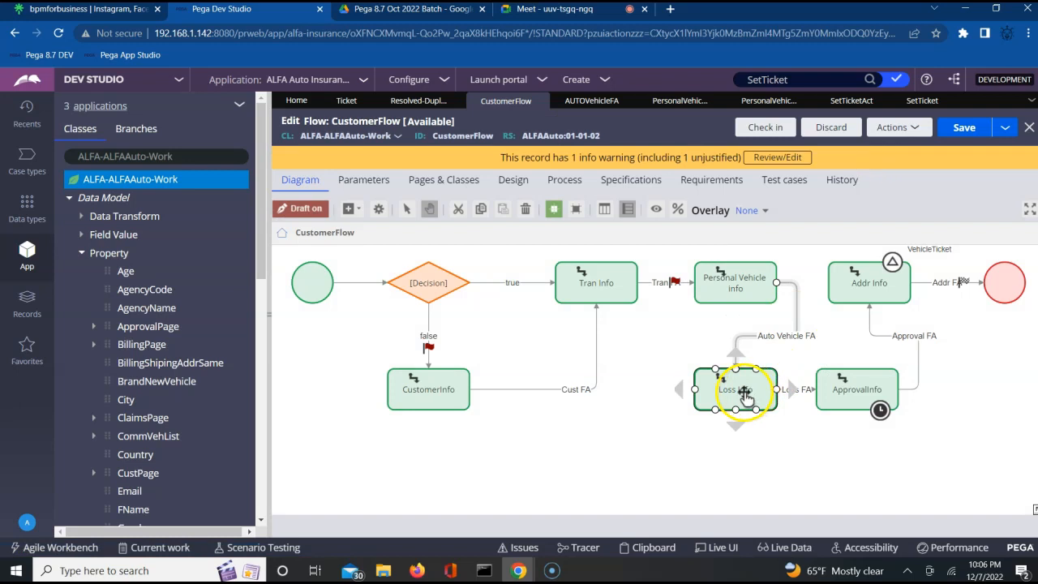
pyautogui.click(794, 336)
pyautogui.click(765, 314)
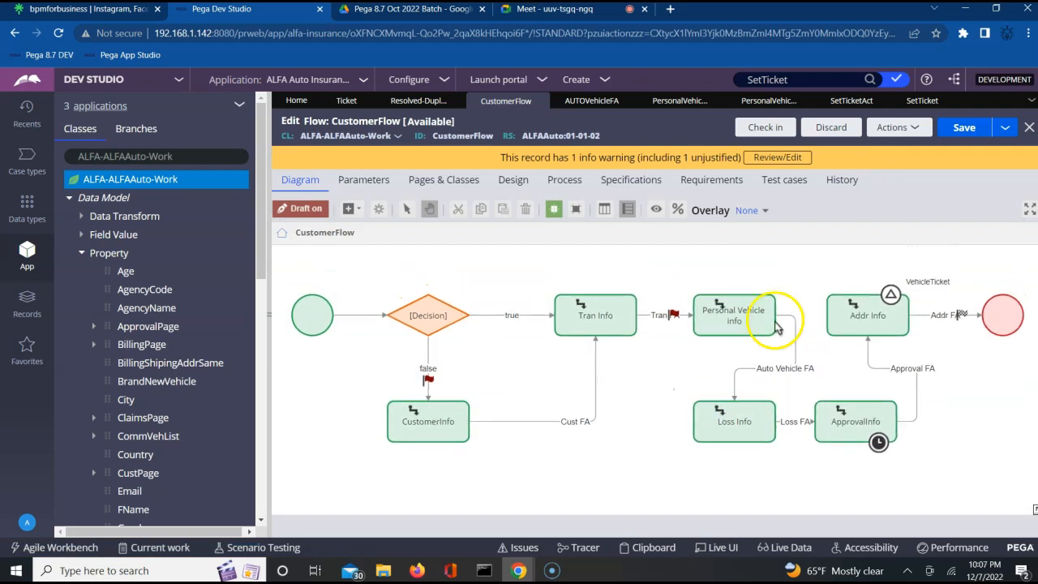
pyautogui.click(784, 366)
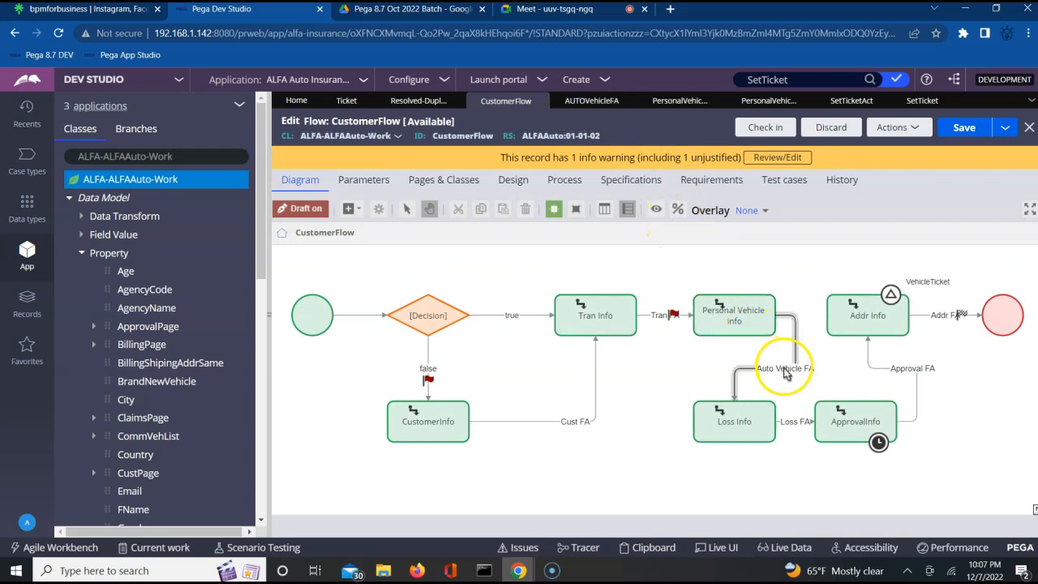
pyautogui.click(667, 105)
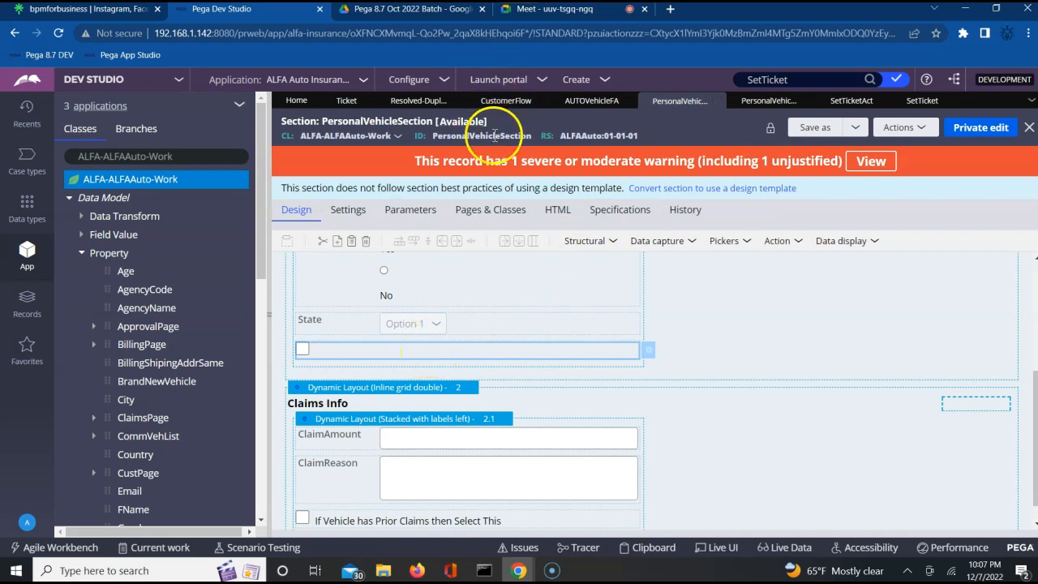
# Step: Move between PersonalVehicleSection and AUTOVehicleFA, then view AUTOVehicleFA's Action tab processing settings
pyautogui.click(602, 106)
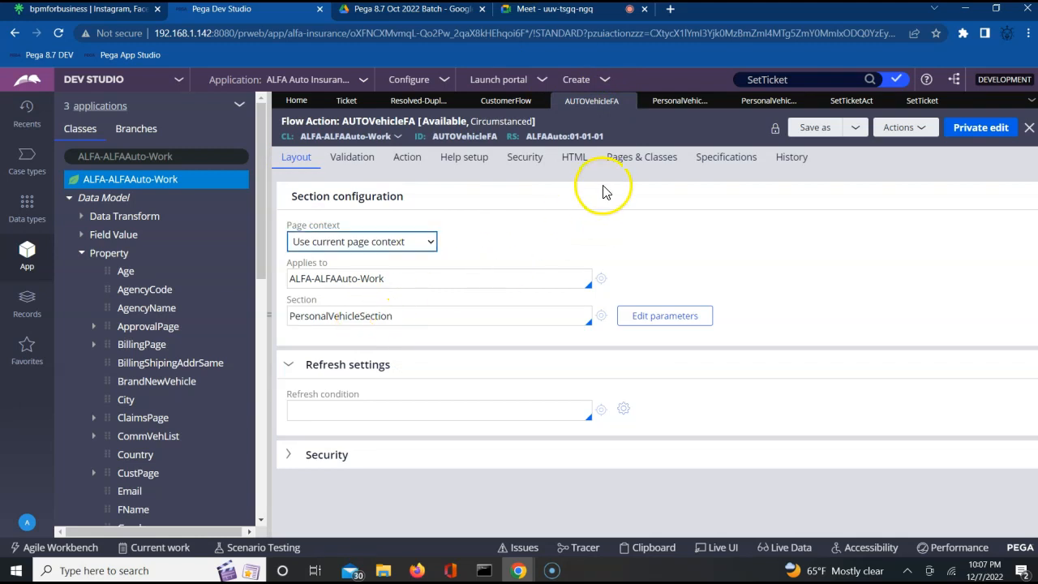
pyautogui.click(673, 102)
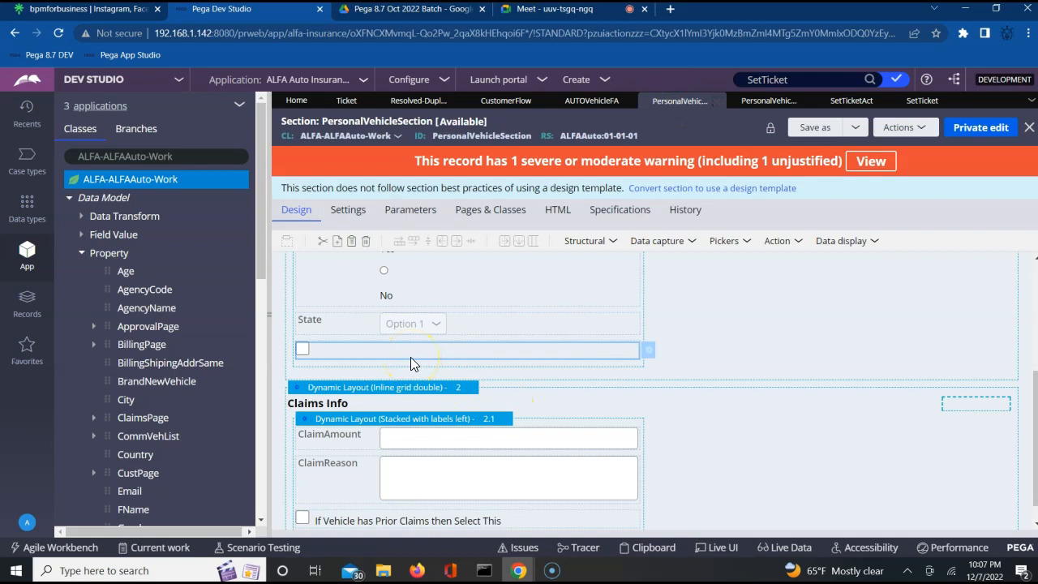
pyautogui.click(718, 102)
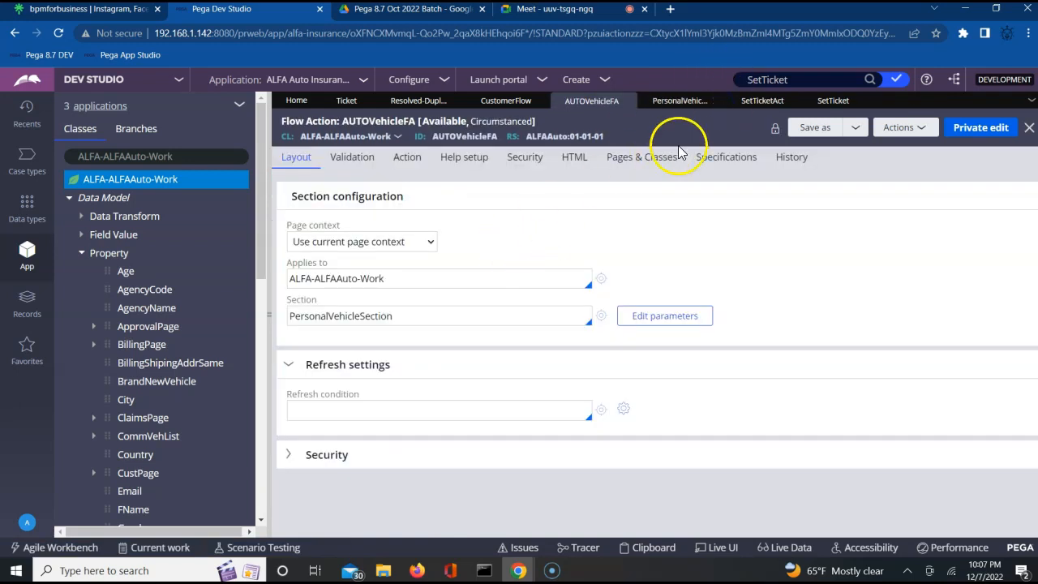
pyautogui.click(671, 105)
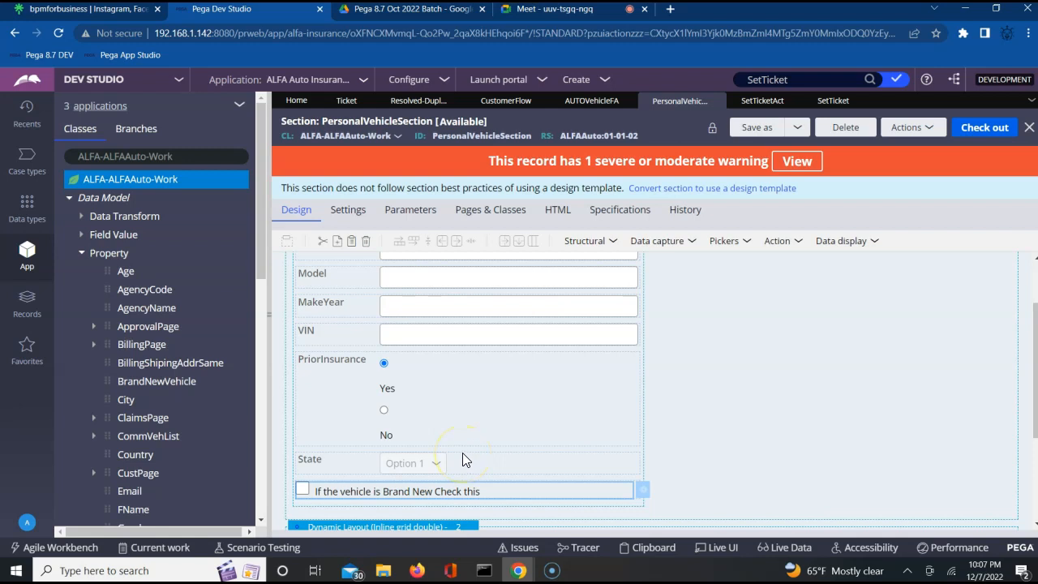
pyautogui.click(591, 102)
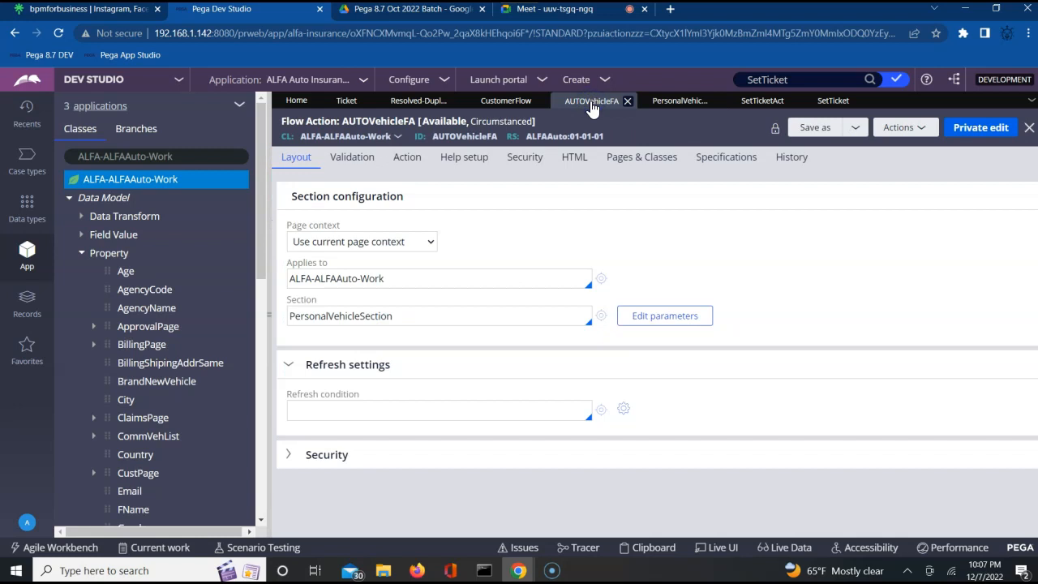
pyautogui.click(409, 162)
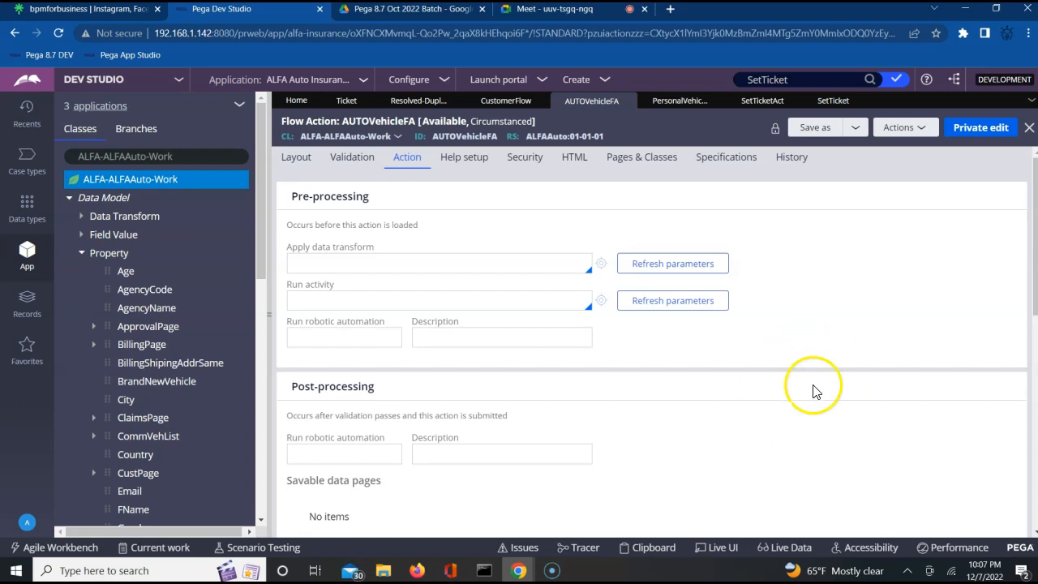
# Step: Save AUTOVehicleFA as a copy in ruleset ALFAAuto version 01-01-02 and open it
pyautogui.click(830, 129)
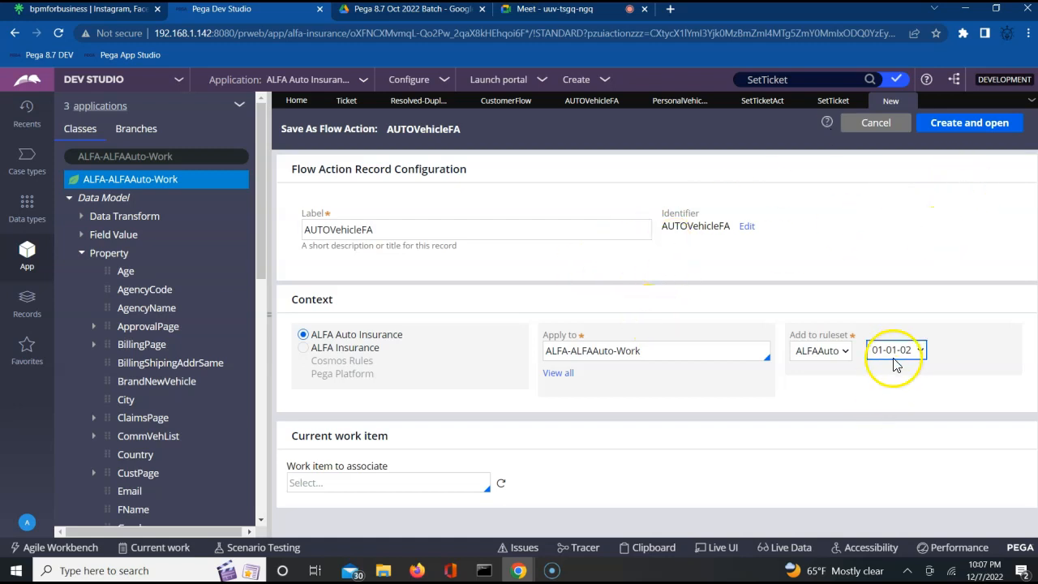
pyautogui.click(974, 123)
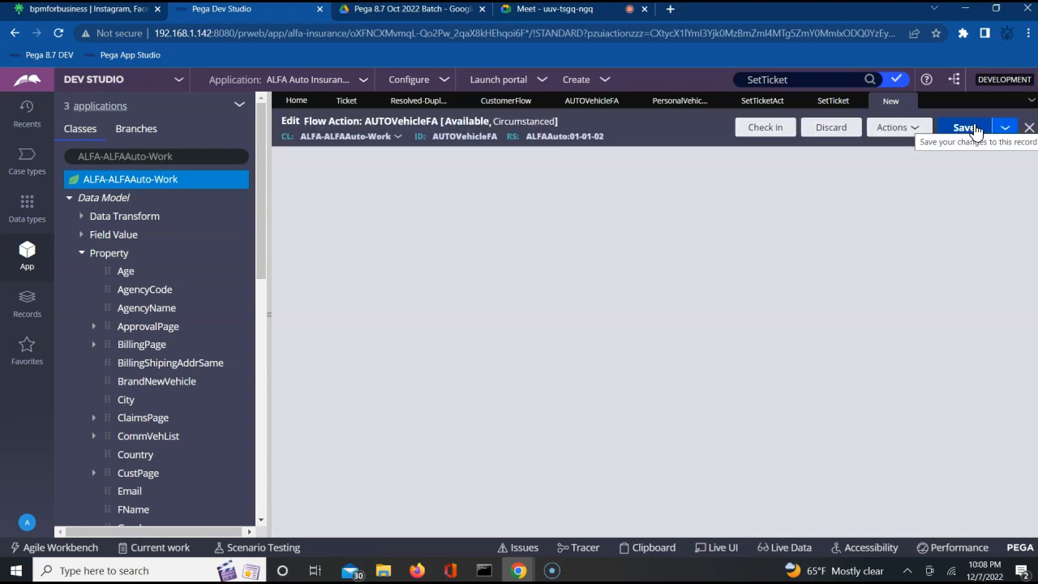
pyautogui.click(840, 291)
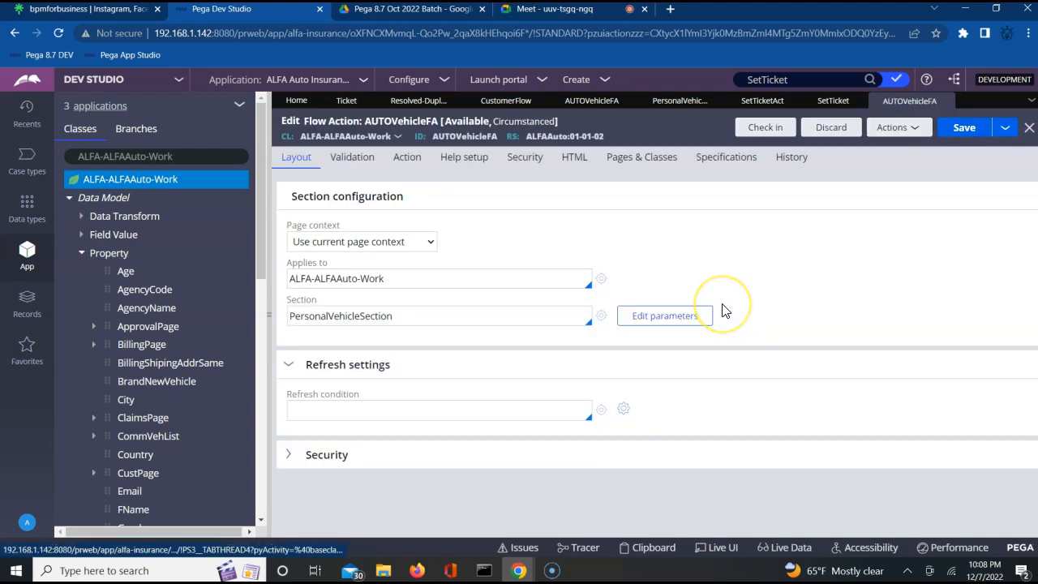
# Step: Set SetTicketAct as the post-processing Run activity of the AUTOVehicleFA copy and save
pyautogui.click(409, 162)
pyautogui.click(747, 438)
pyautogui.scroll(-2, 750, 440)
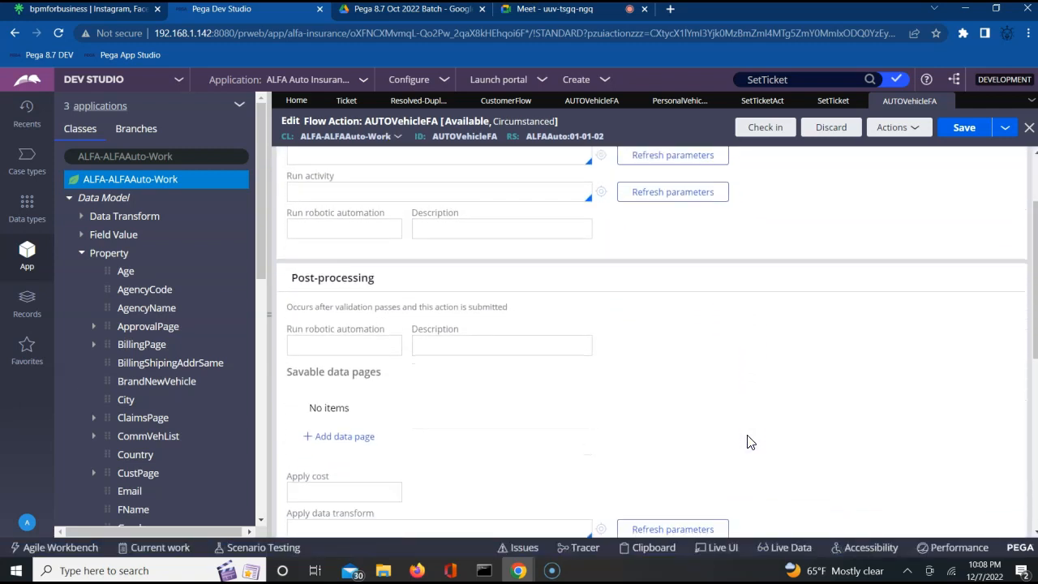
pyautogui.scroll(2, 750, 442)
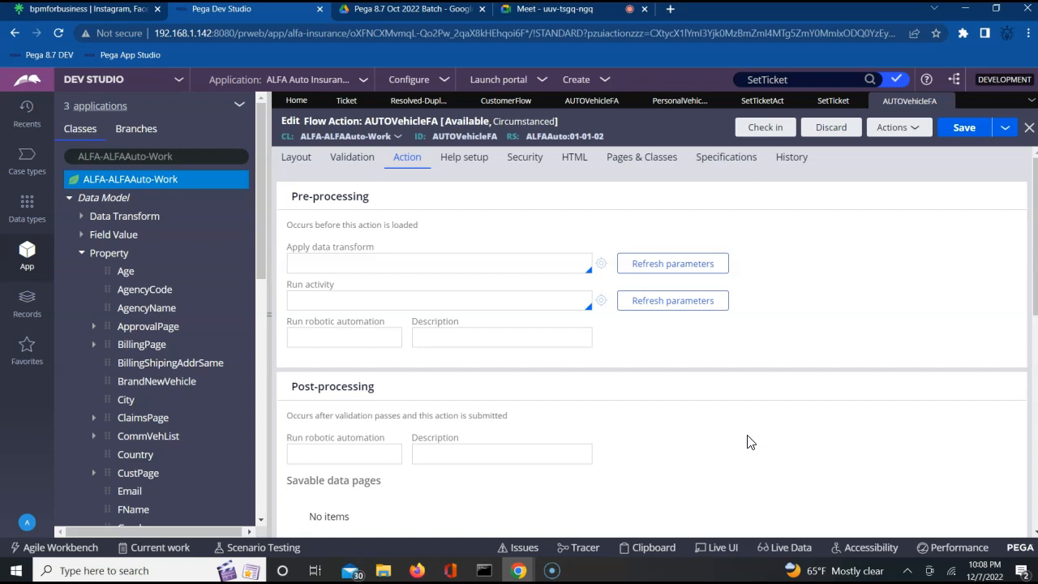
pyautogui.click(861, 285)
pyautogui.scroll(-2, 864, 289)
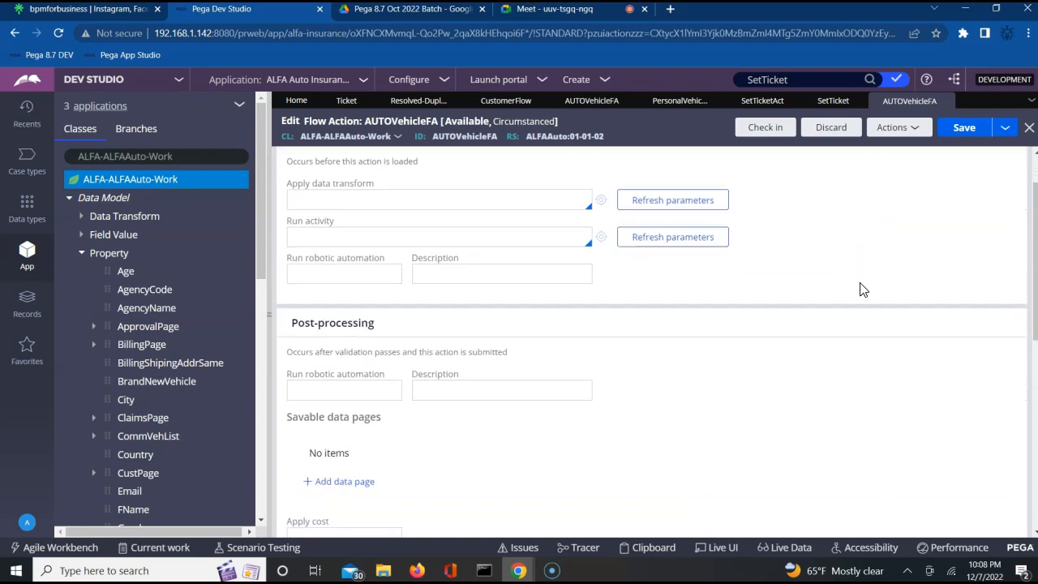
pyautogui.scroll(-1, 863, 289)
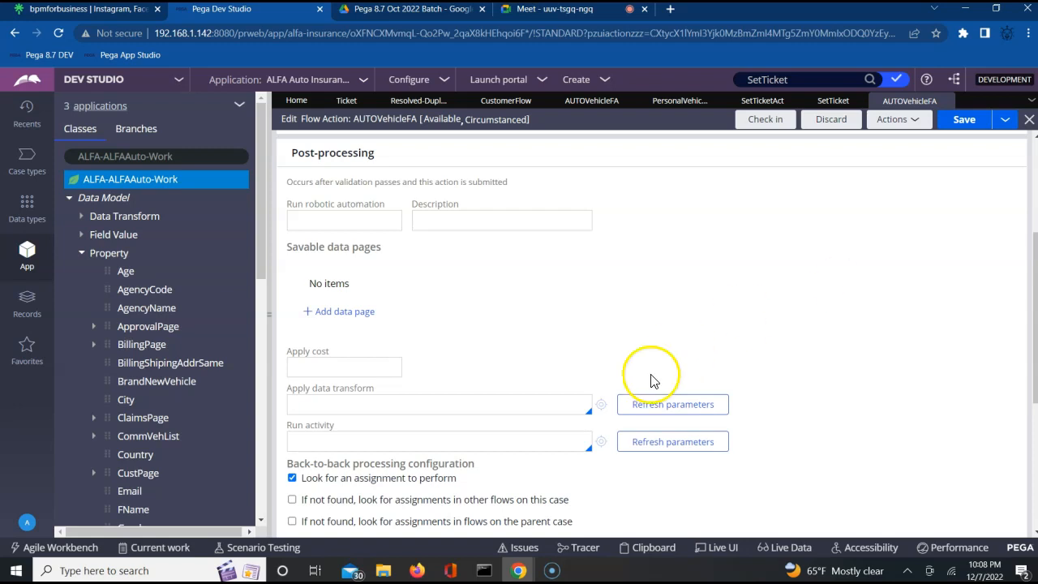
pyautogui.click(400, 441)
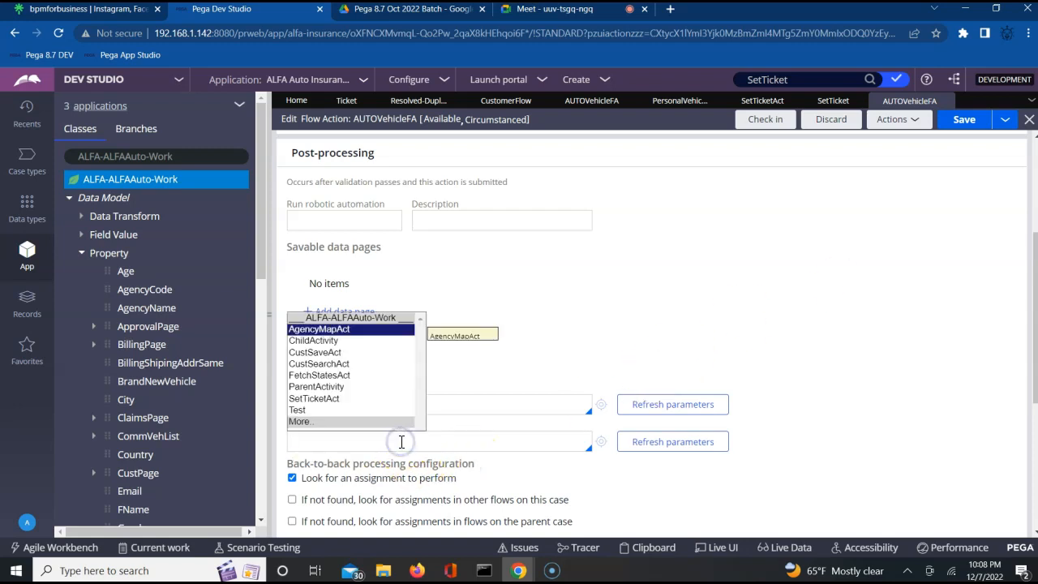
pyautogui.press('Down')
pyautogui.press('Down')
pyautogui.press('Down')
pyautogui.press('Down')
pyautogui.press('Down')
pyautogui.press('Down')
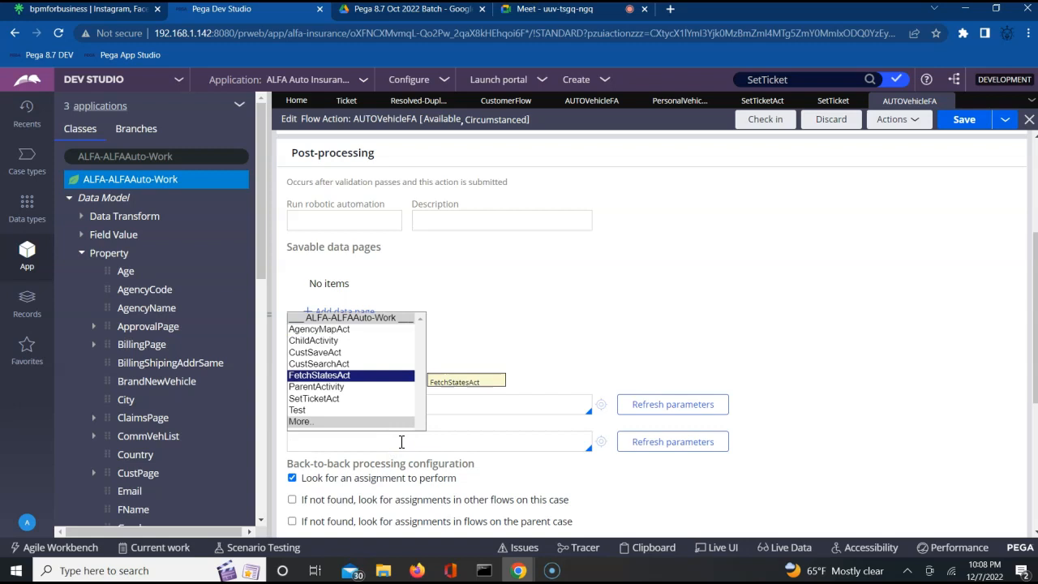
pyautogui.press('Return')
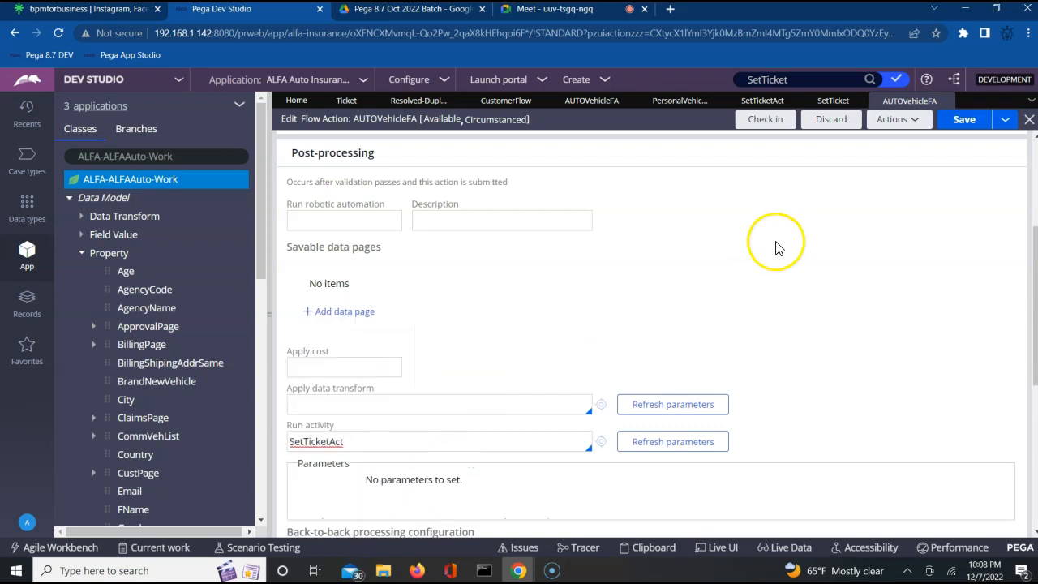
pyautogui.click(959, 121)
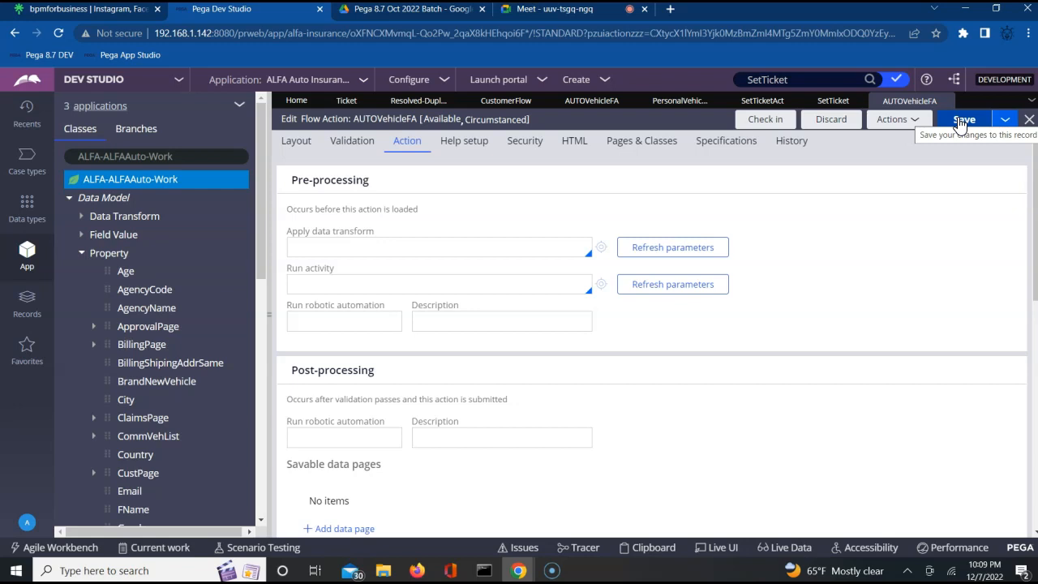
# Step: Check in AUTOVehicleFA with the comment 'upd' and return to the CustomerFlow diagram
pyautogui.click(775, 120)
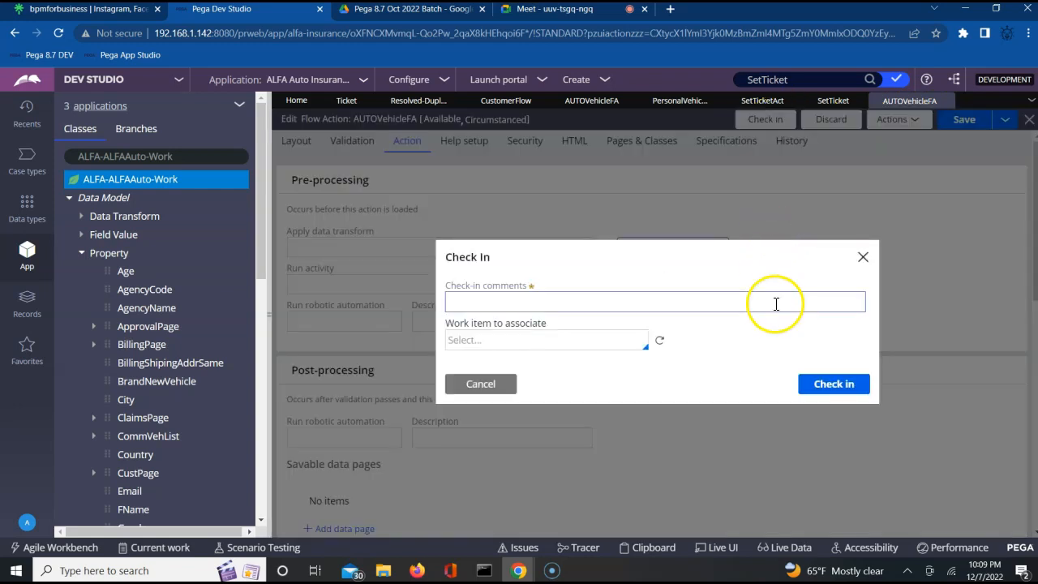
pyautogui.click(676, 309)
pyautogui.write('updated')
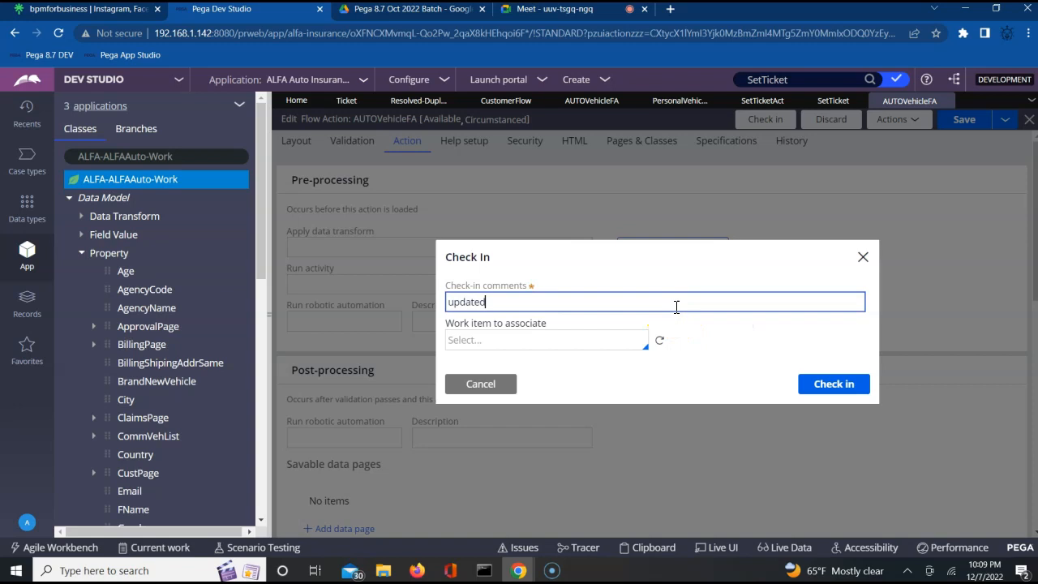
pyautogui.press('Return')
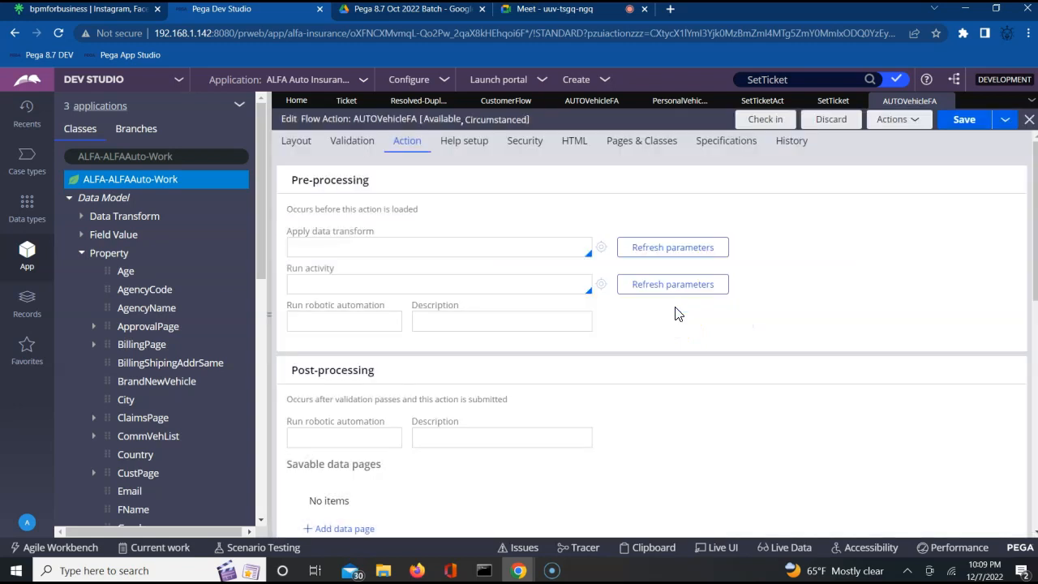
pyautogui.click(508, 101)
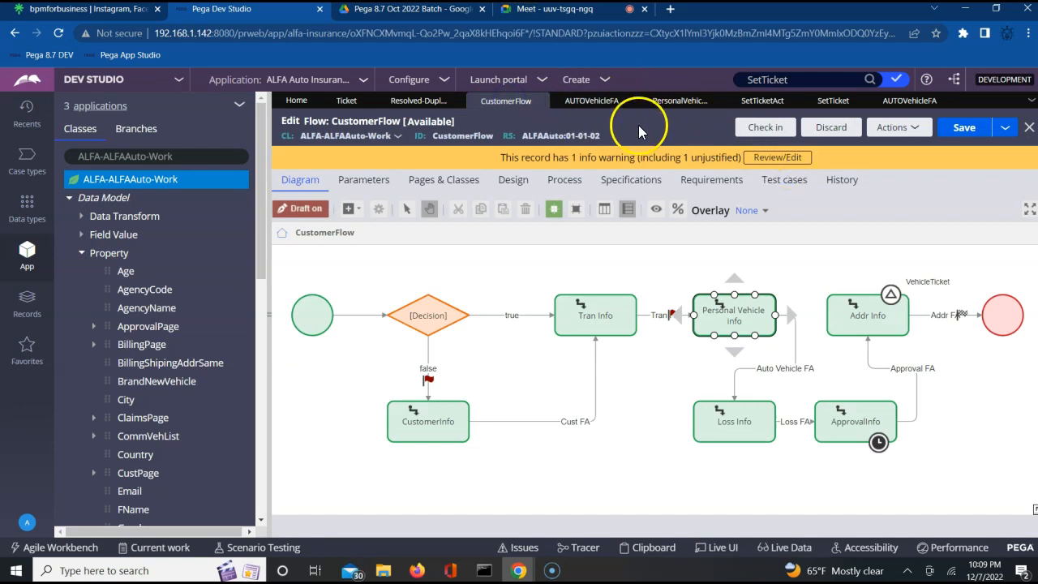
# Step: Close the Resolved-Dupl and Ticket tabs, check in CustomerFlow as 'updated', and run it
pyautogui.click(456, 100)
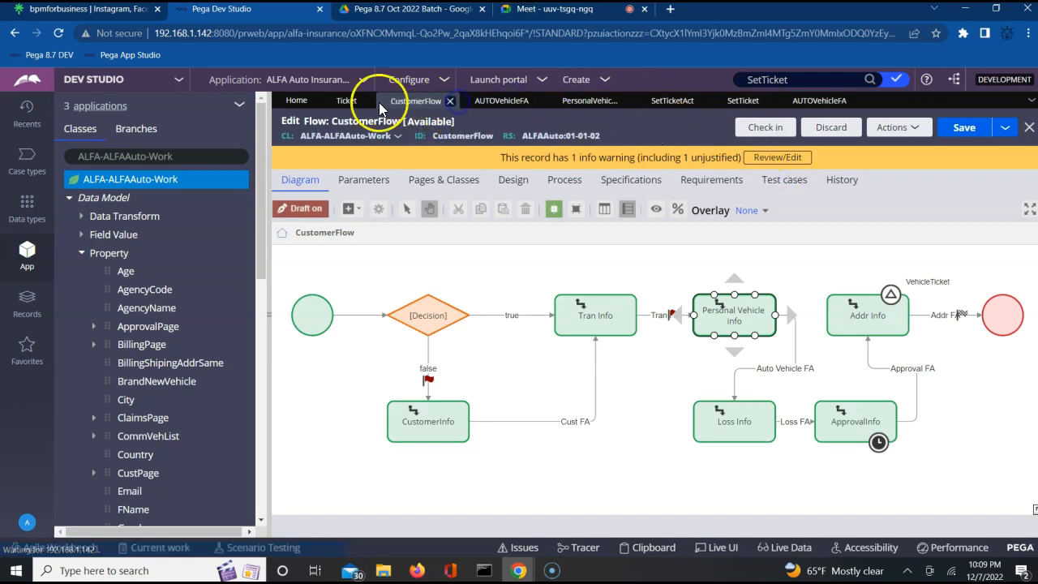
pyautogui.click(365, 101)
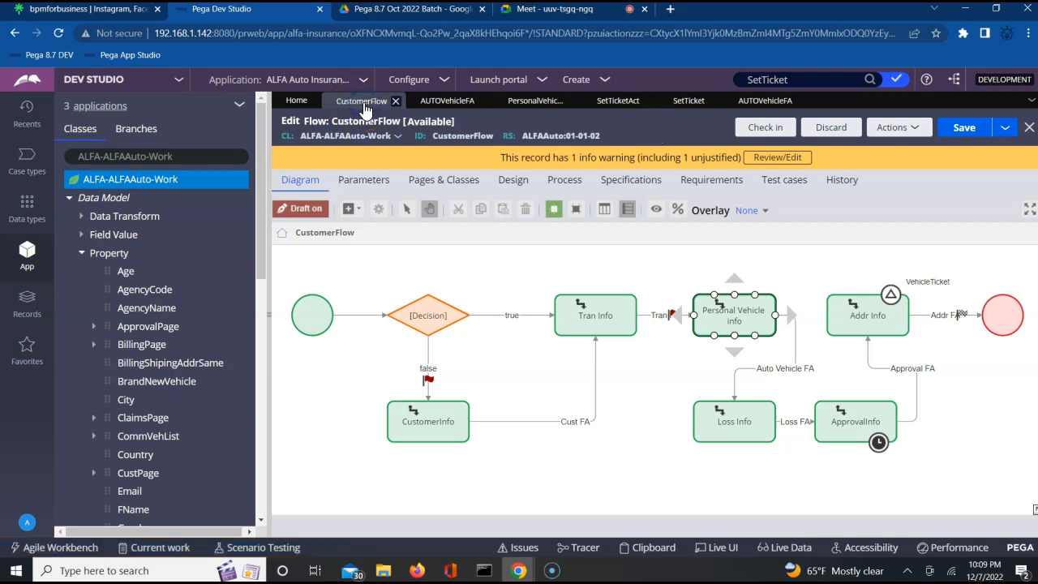
pyautogui.click(777, 131)
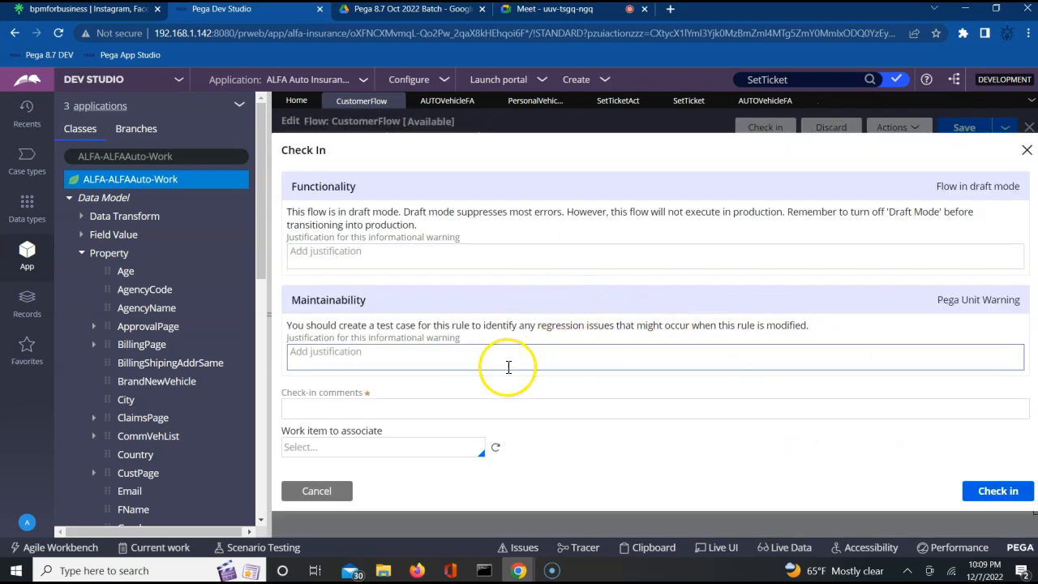
pyautogui.click(483, 411)
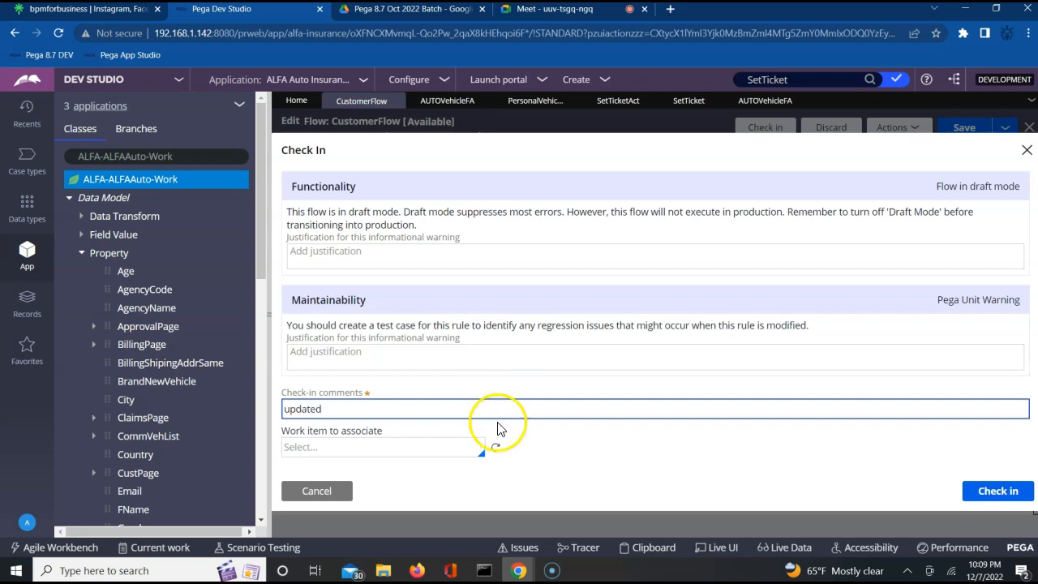
pyautogui.click(997, 493)
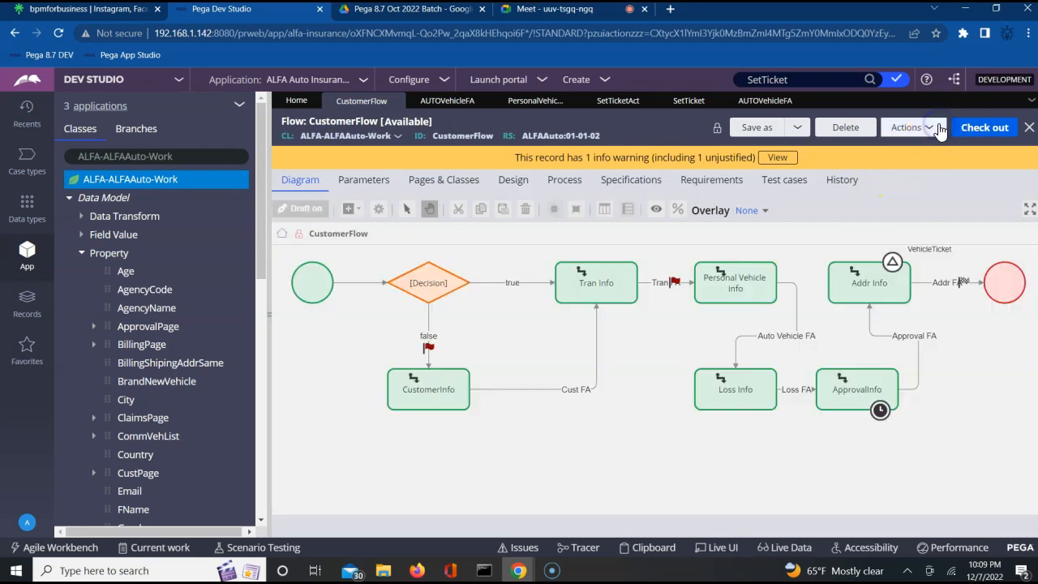
pyautogui.click(929, 129)
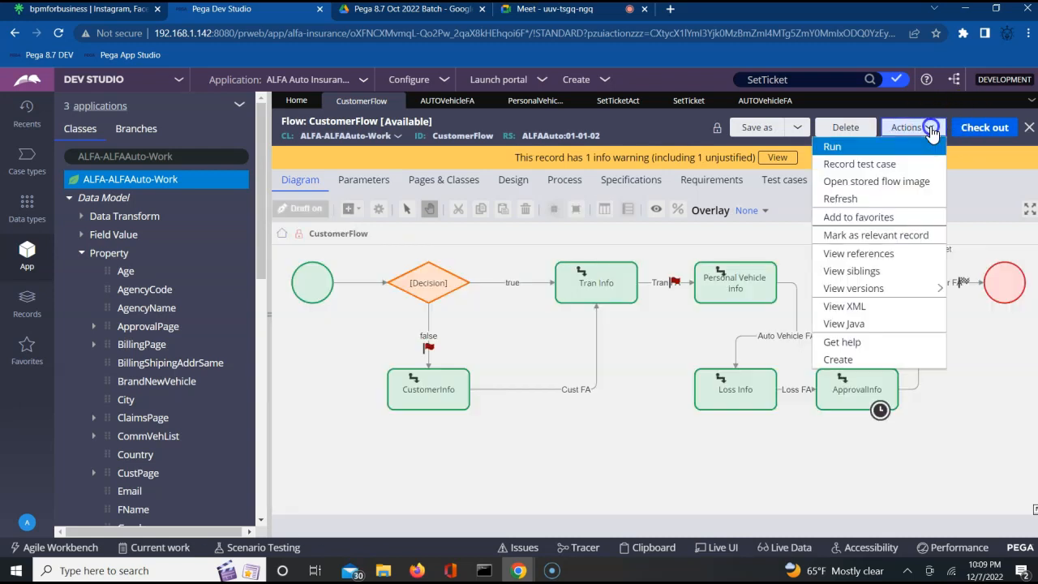
pyautogui.click(855, 148)
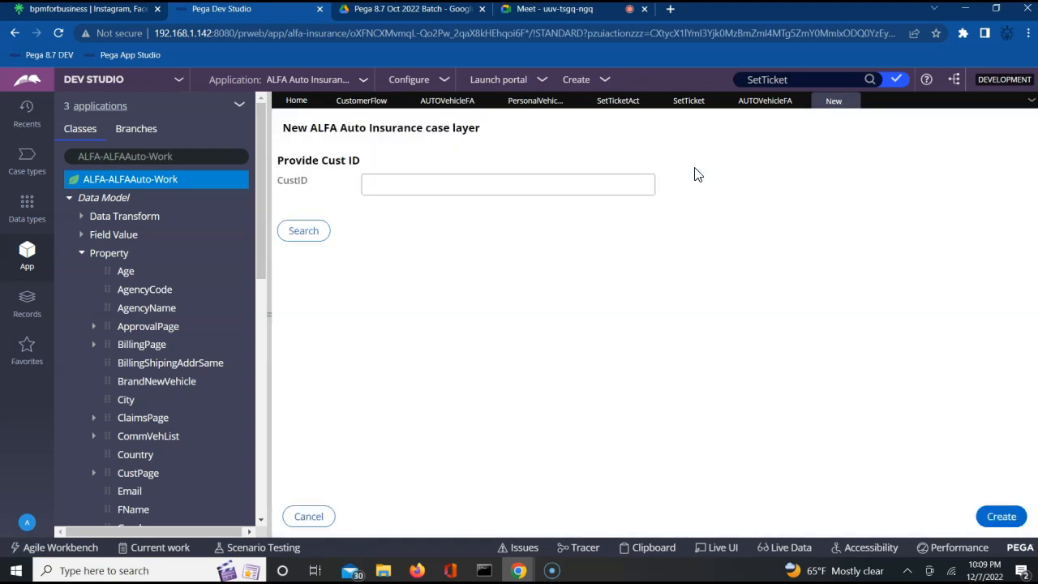
# Step: Create the ALFA Auto Insurance test case so its CustomerDetailsFA form appears
pyautogui.click(1001, 516)
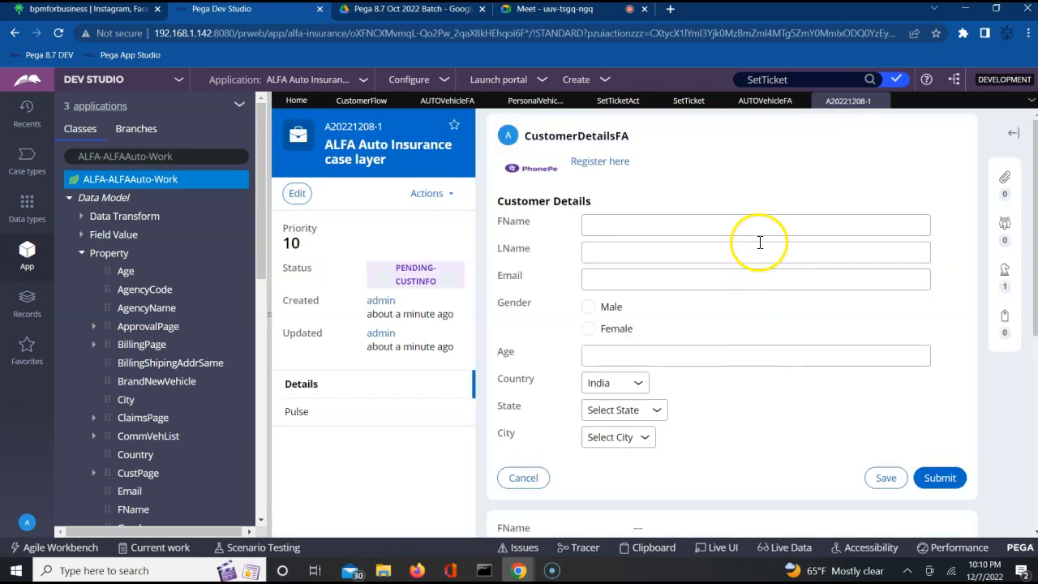
# Step: Enter the customer's first name, last name and email address
pyautogui.click(690, 221)
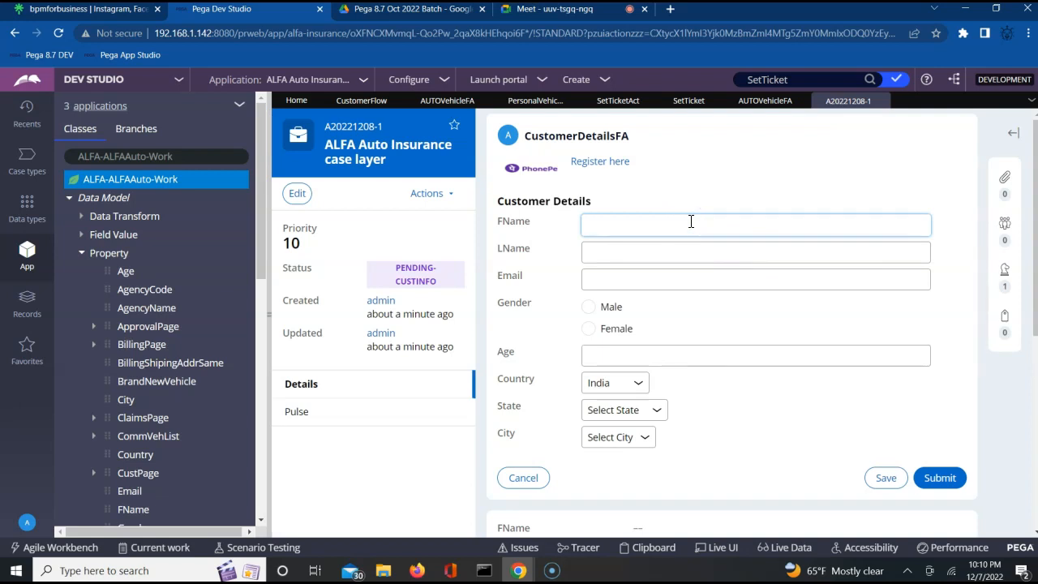
pyautogui.press('Tab')
pyautogui.press('Tab')
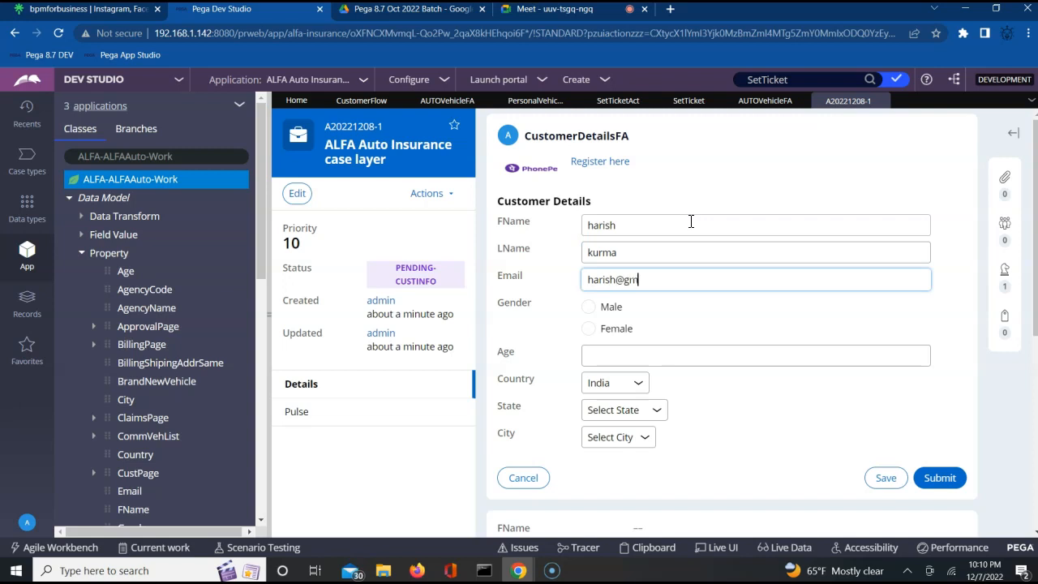
# Step: Set gender Male, age 33, state Tamilnadu, city Chennai, and submit the customer details
pyautogui.click(589, 307)
pyautogui.click(644, 355)
pyautogui.write('33')
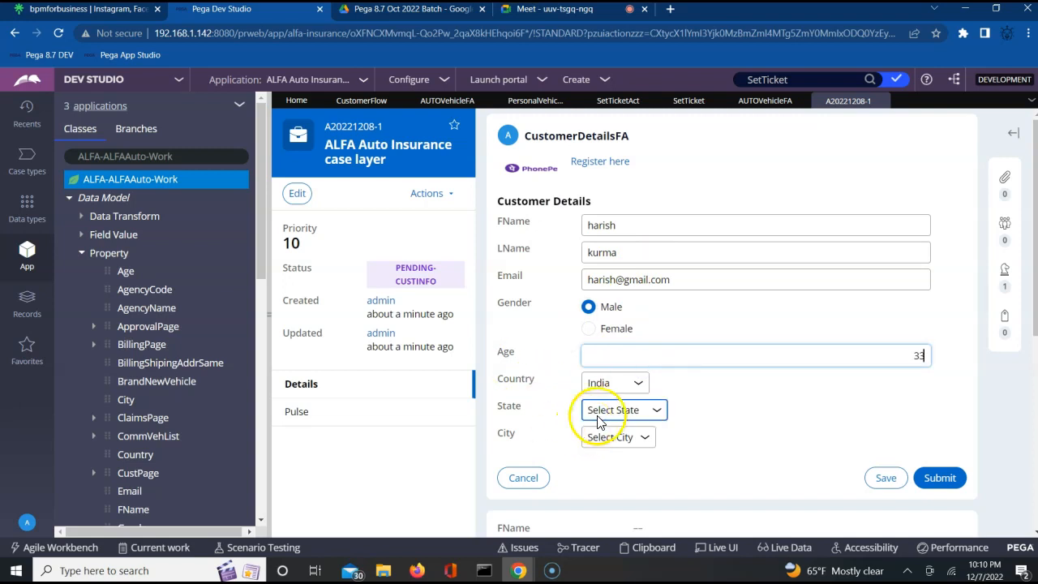
pyautogui.click(596, 410)
pyautogui.click(600, 455)
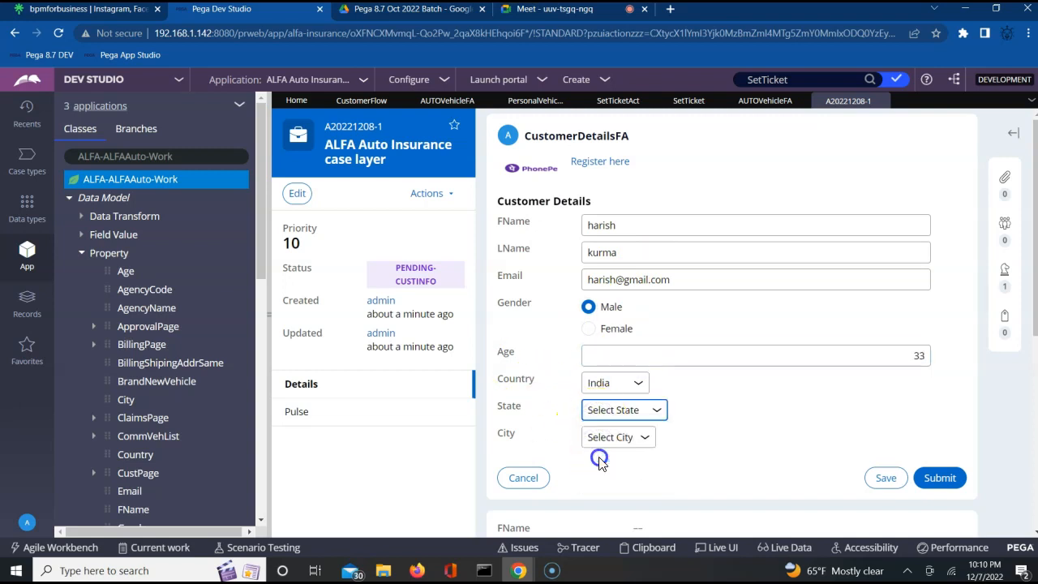
pyautogui.click(613, 441)
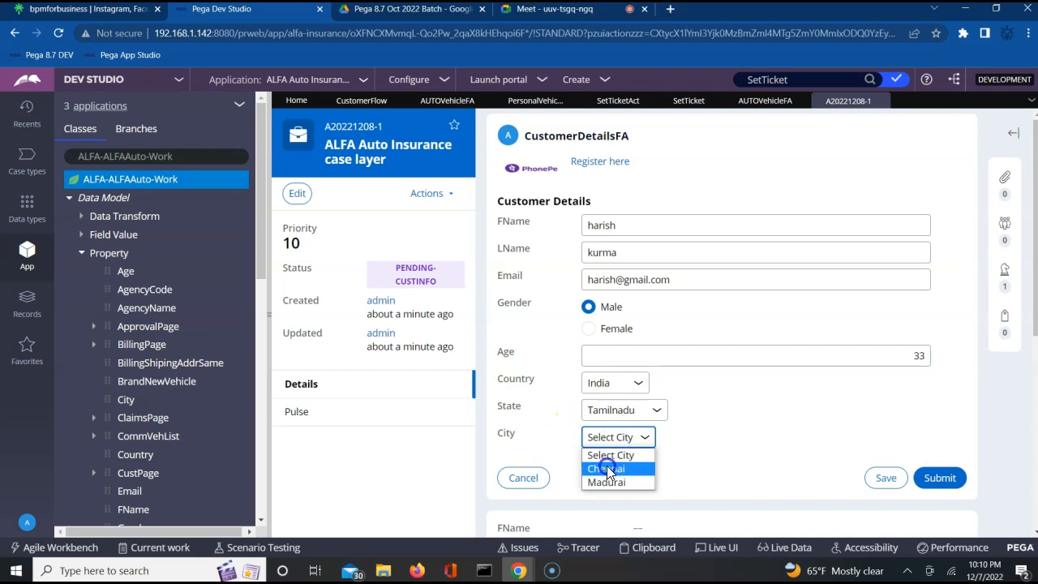
pyautogui.click(606, 468)
pyautogui.click(933, 479)
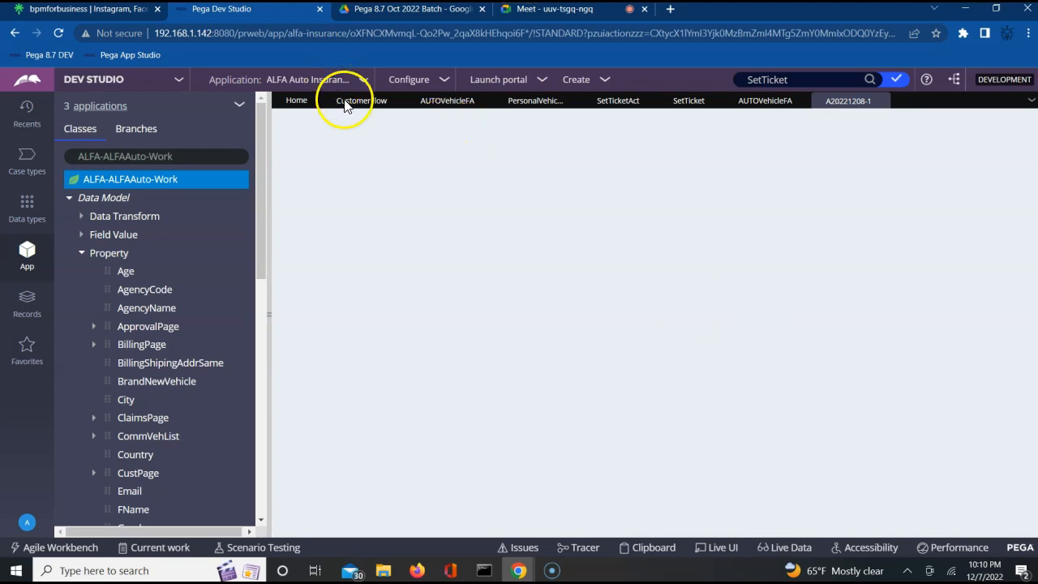
# Step: Inspect the Tran Info and CustomerInfo steps in the CustomerFlow diagram
pyautogui.click(344, 104)
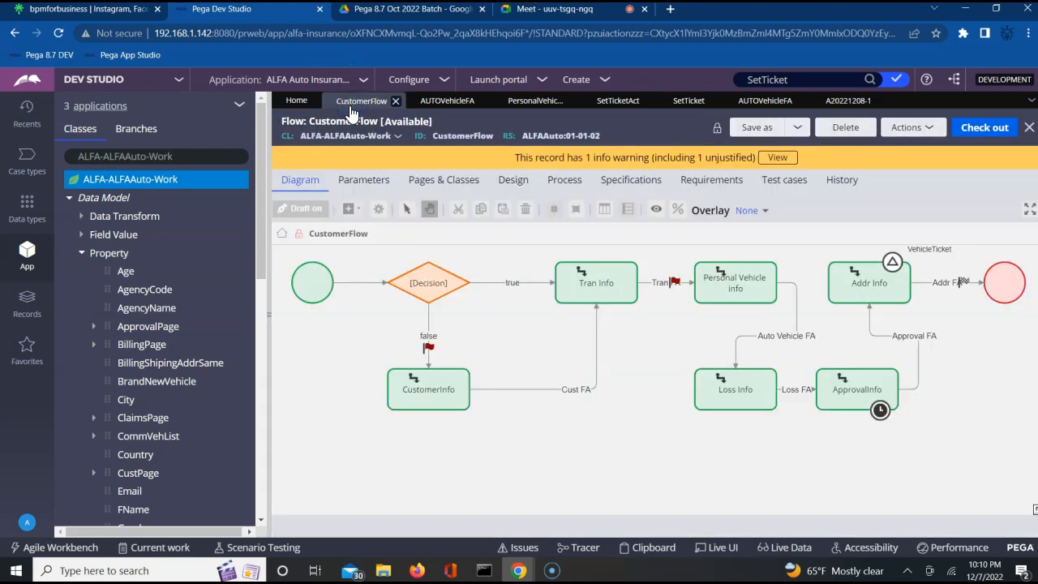
pyautogui.click(596, 282)
pyautogui.click(445, 396)
pyautogui.click(597, 293)
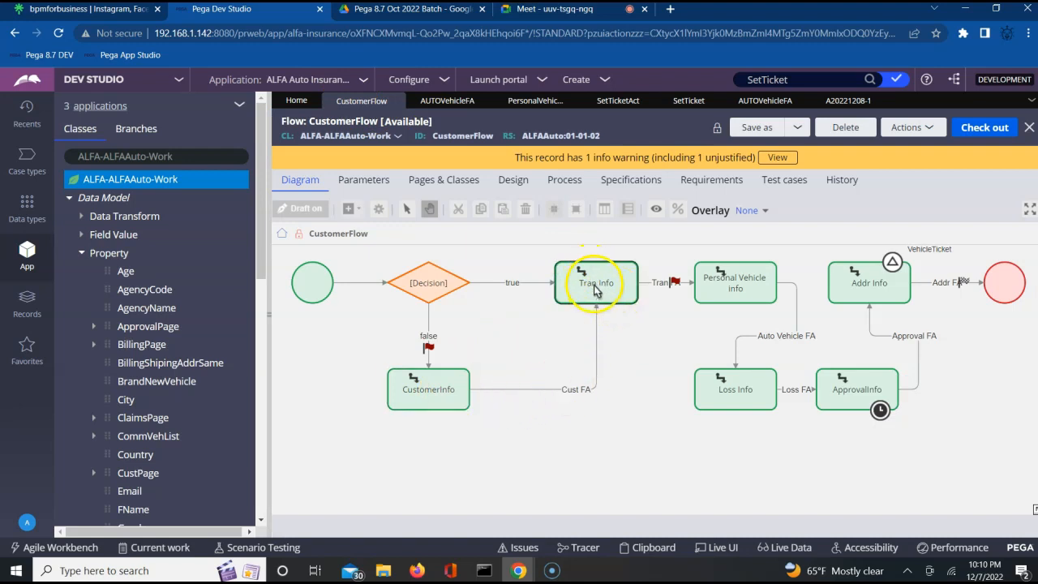
# Step: Submit TransactionFA with Personal Vehicle insurance and agency code AG004 (agency Chennai)
pyautogui.click(837, 102)
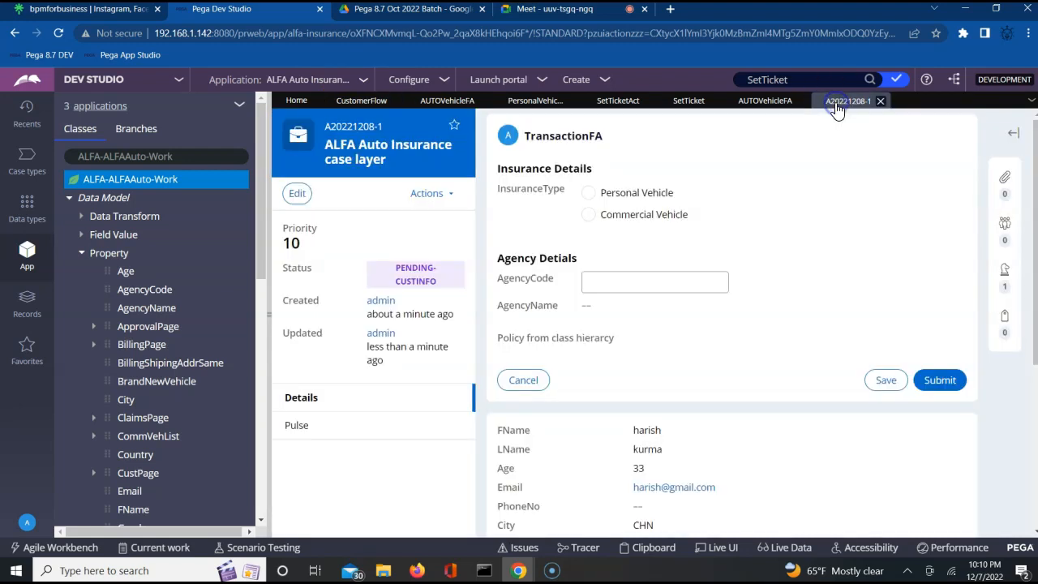
pyautogui.click(589, 194)
pyautogui.click(605, 284)
pyautogui.write('AG004')
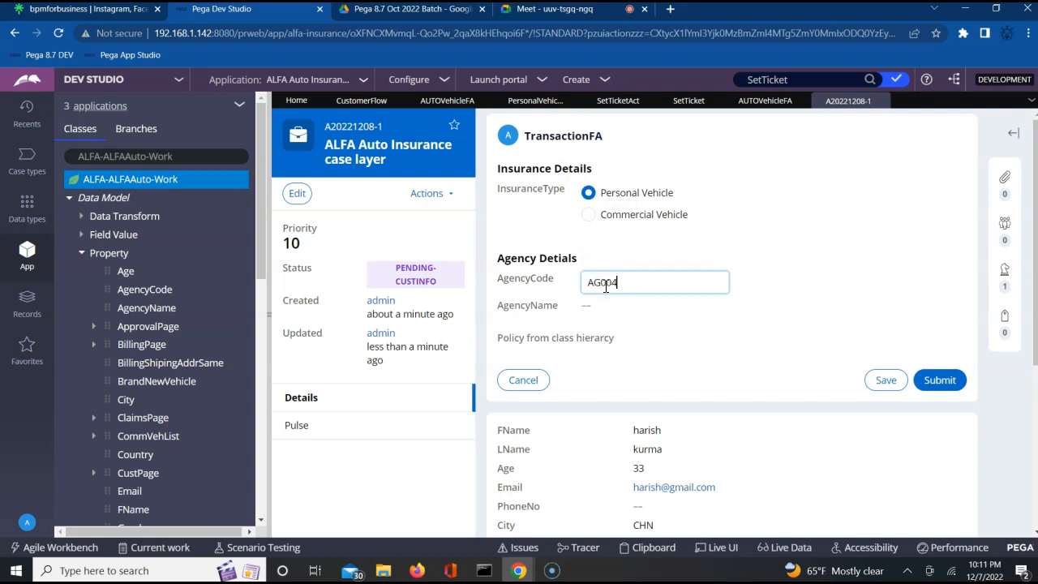
pyautogui.press('Tab')
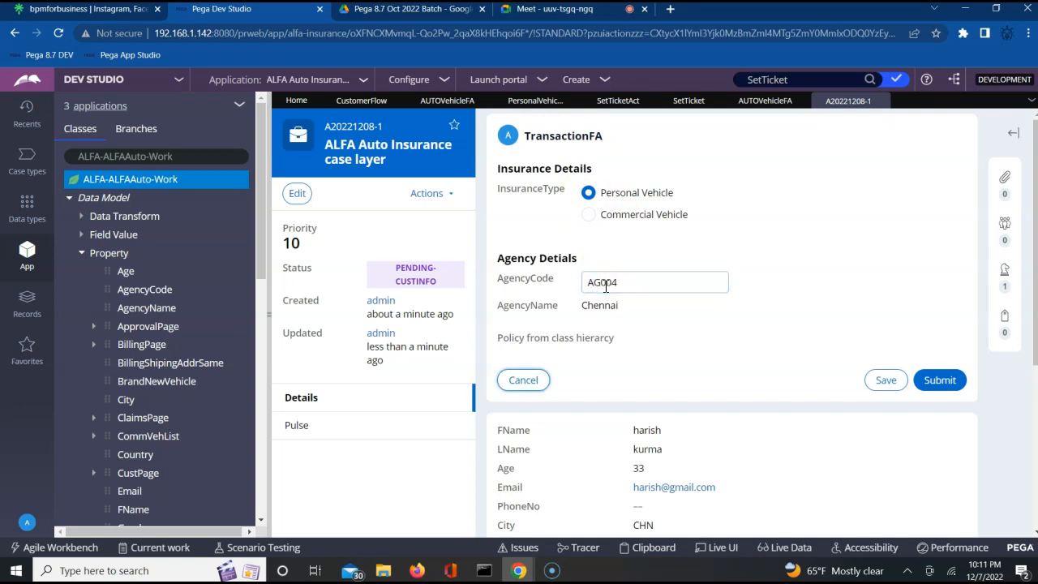
pyautogui.click(943, 386)
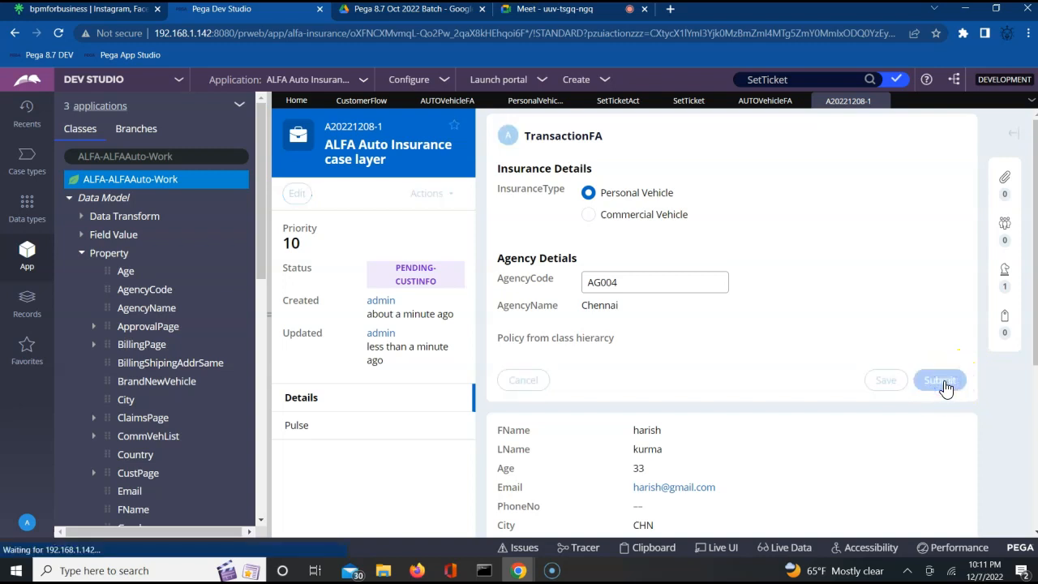
pyautogui.click(372, 108)
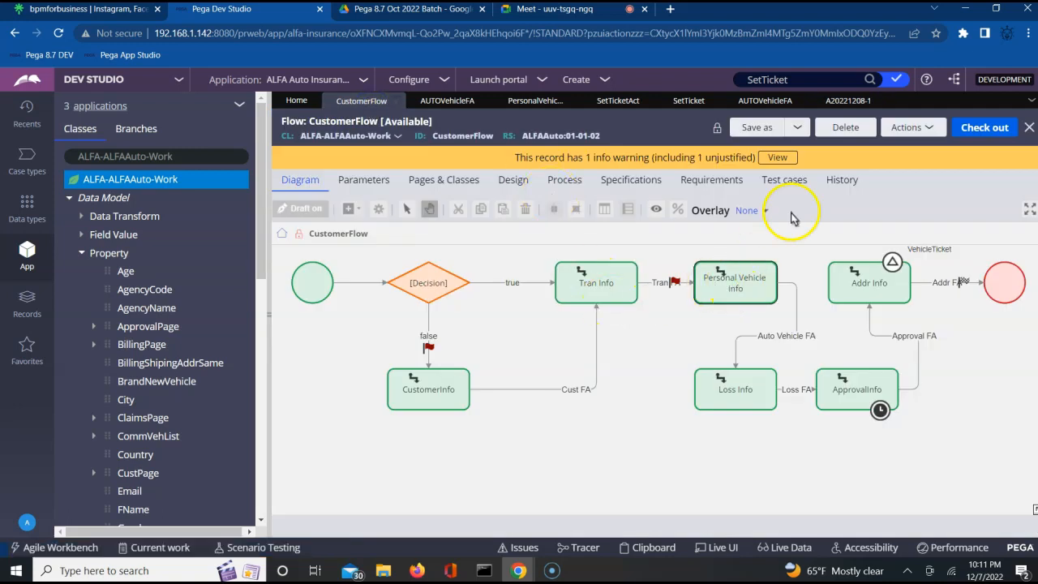
pyautogui.click(840, 108)
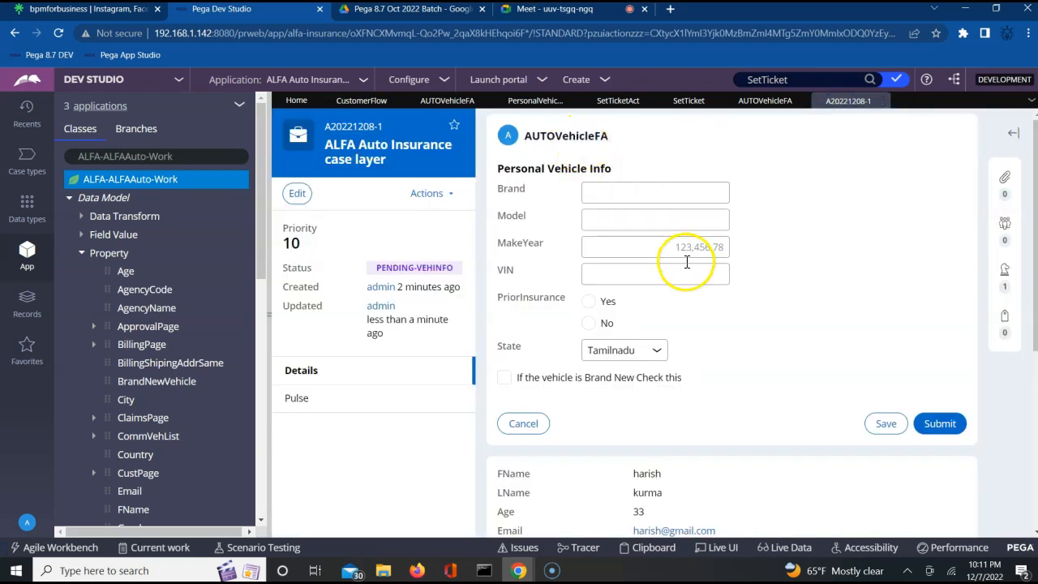
# Step: Enter vehicle brand Test, model X, make year 2023, VIN 007, no prior insurance, brand new
pyautogui.click(595, 191)
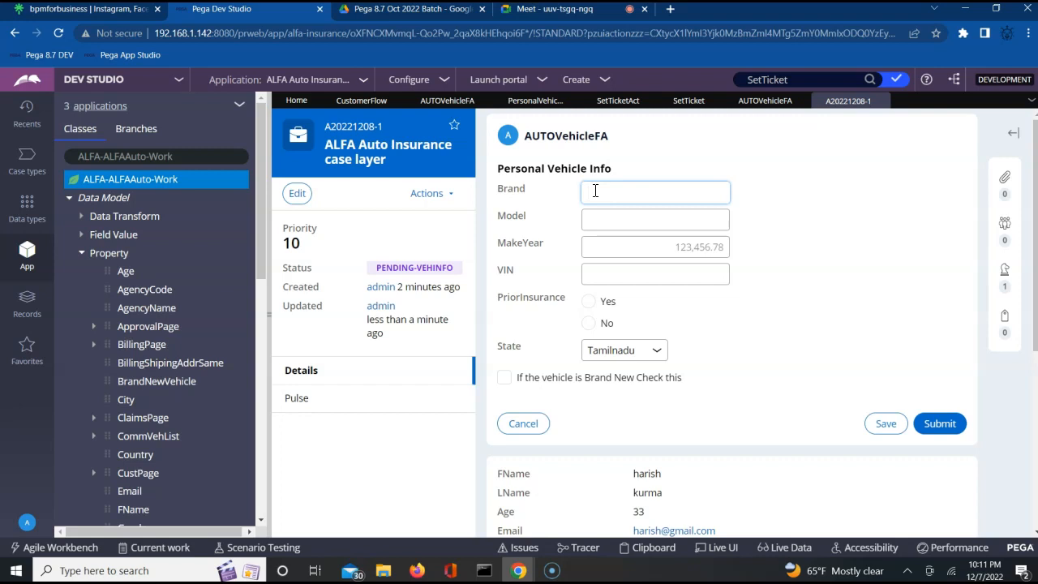
pyautogui.press('Tab')
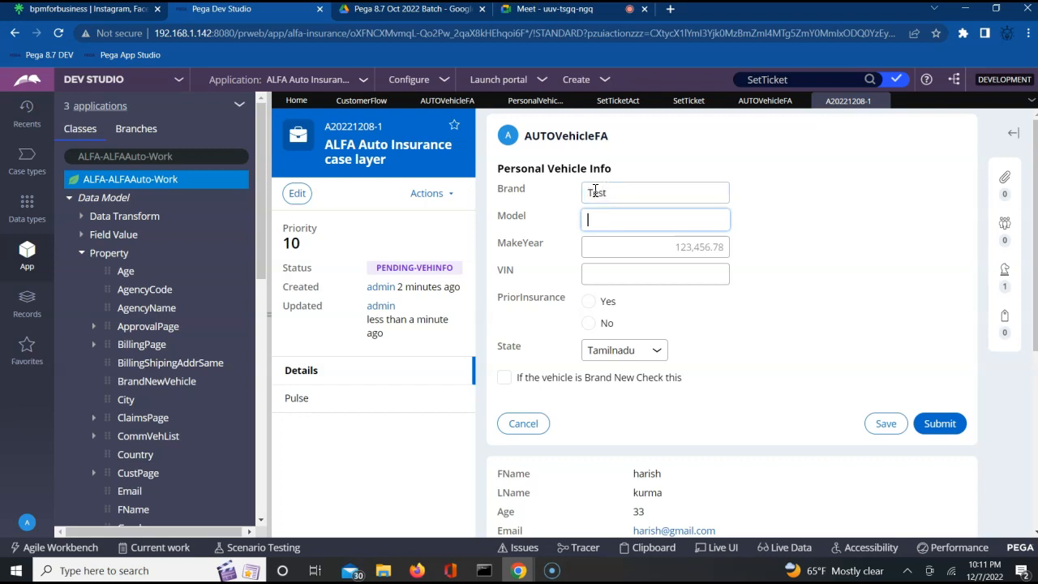
pyautogui.click(615, 249)
pyautogui.write('20')
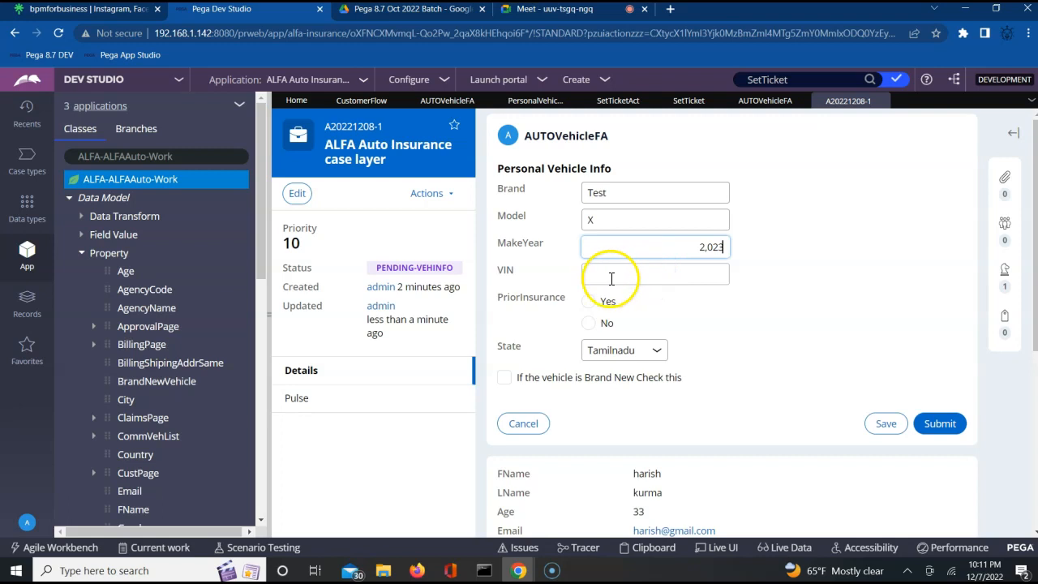
pyautogui.click(604, 280)
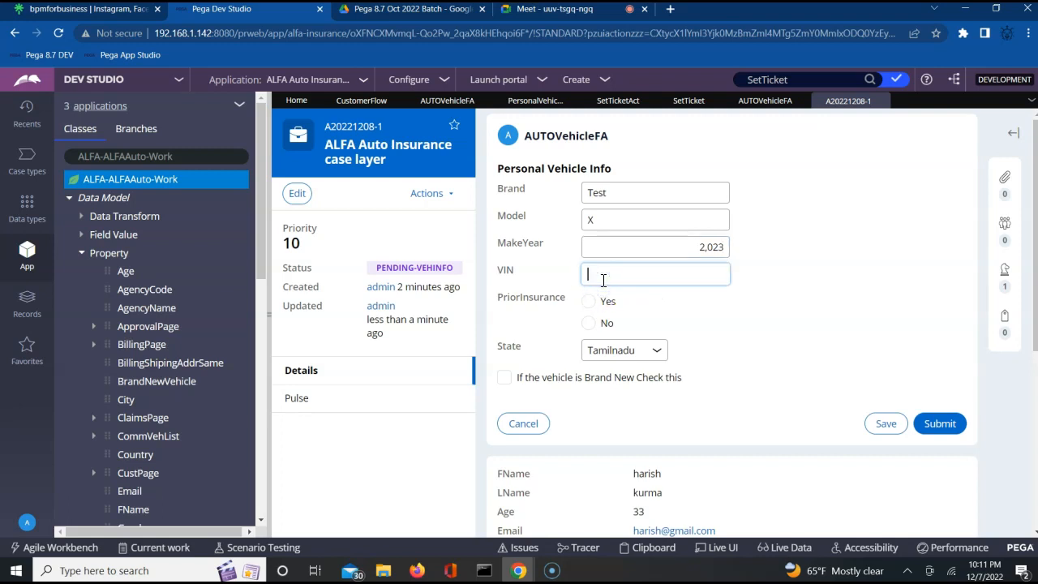
pyautogui.click(588, 323)
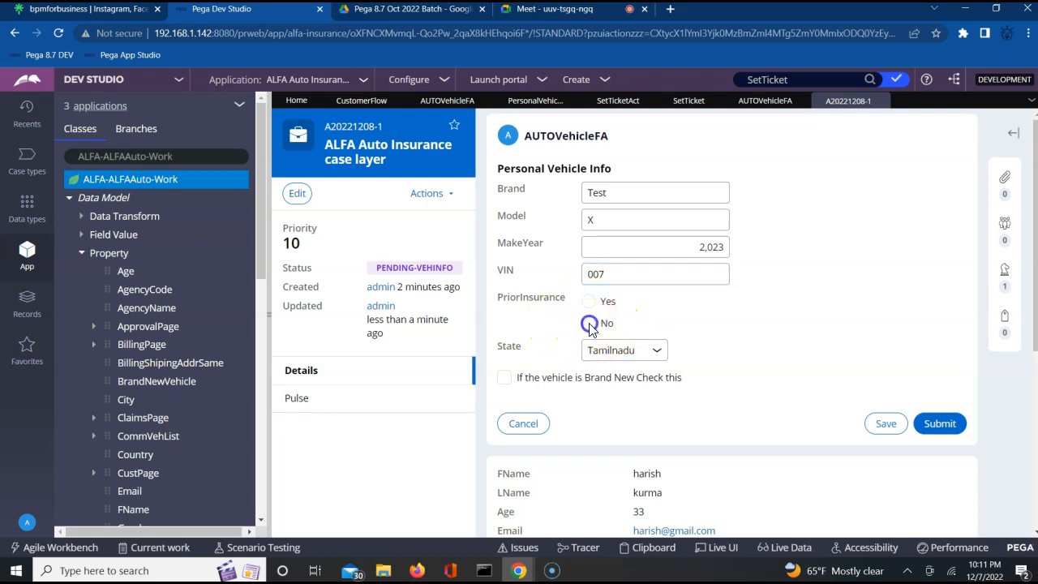
pyautogui.click(507, 383)
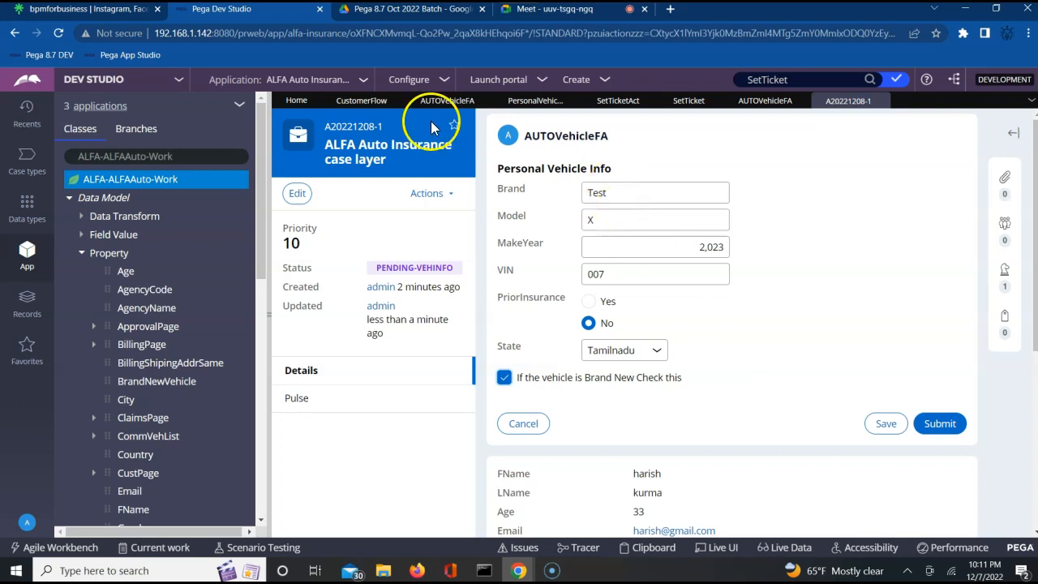
pyautogui.click(360, 104)
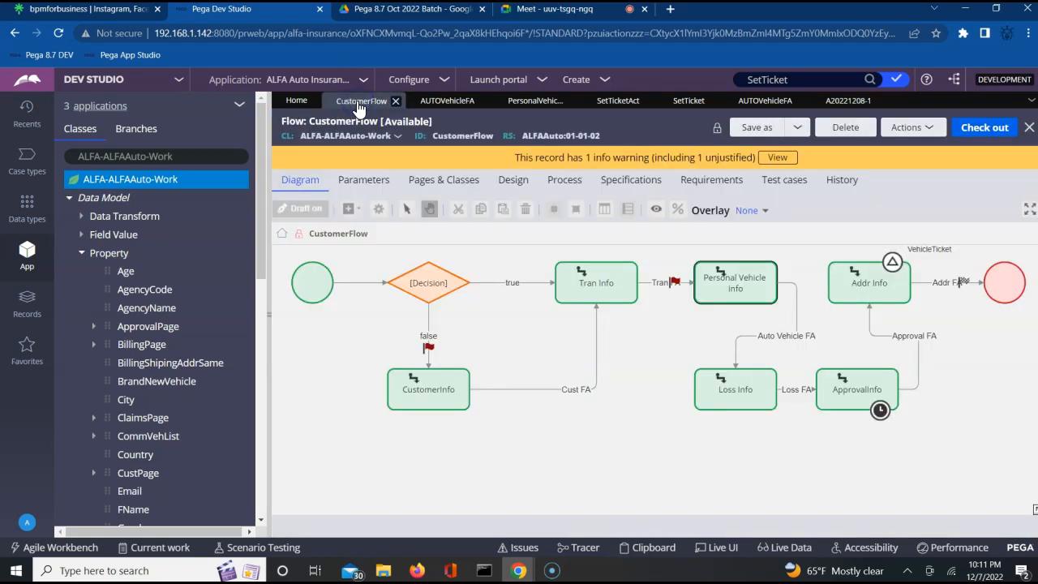
# Step: Inspect the Addr Info and Personal Vehicle Info assignments and the Auto Vehicle FA connector
pyautogui.click(864, 286)
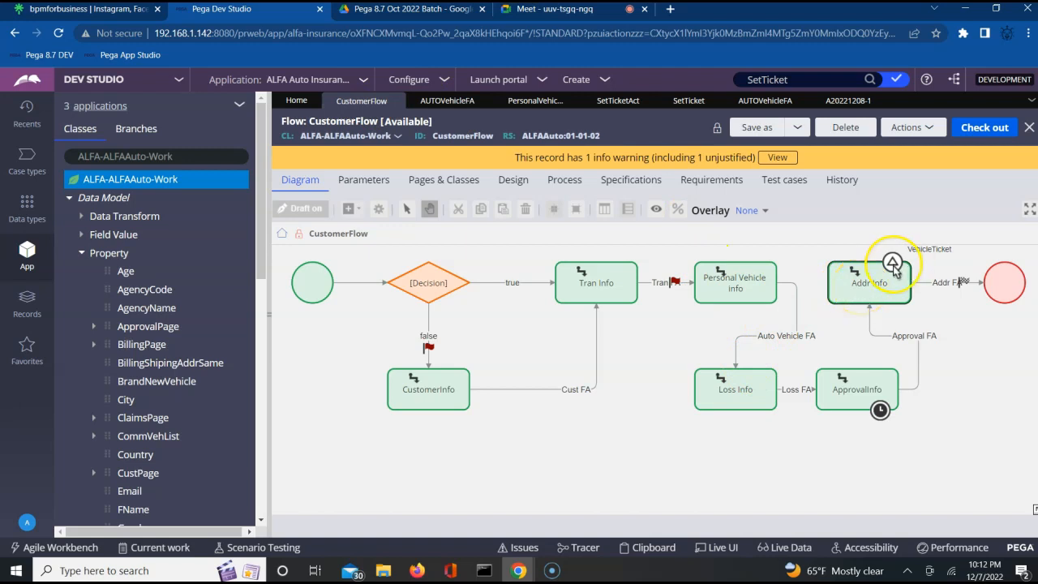
pyautogui.click(762, 291)
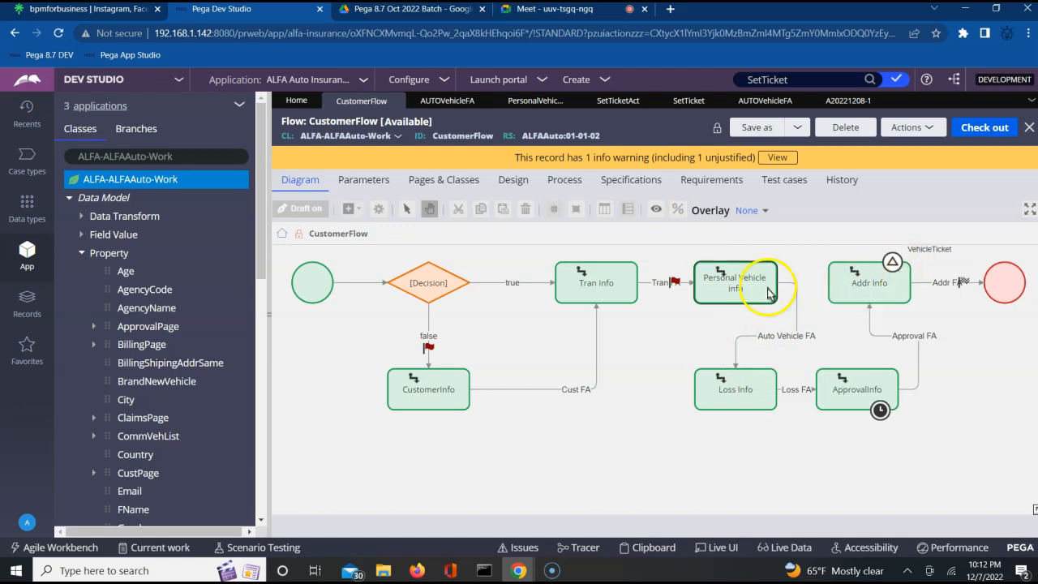
pyautogui.click(776, 346)
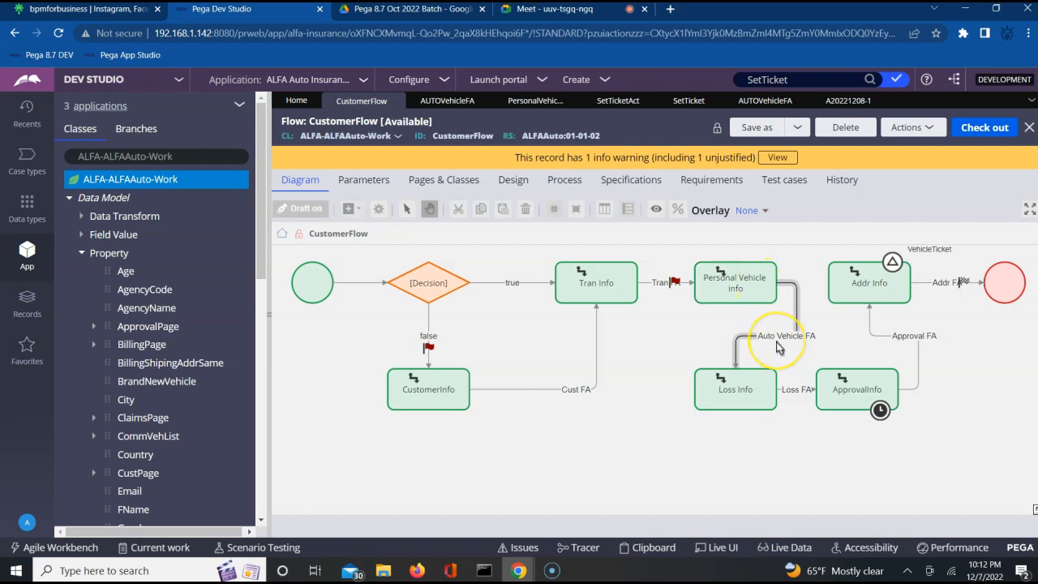
# Step: Check the case's AUTOVehicleFA form, then reopen the AUTOVehicleFA flow action rule
pyautogui.click(840, 104)
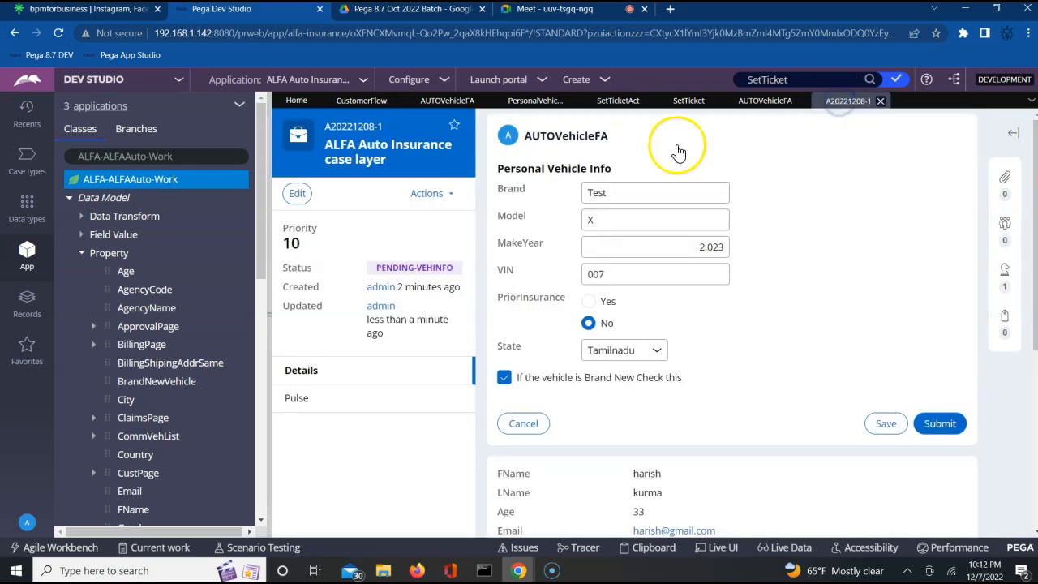
pyautogui.doubleClick(566, 137)
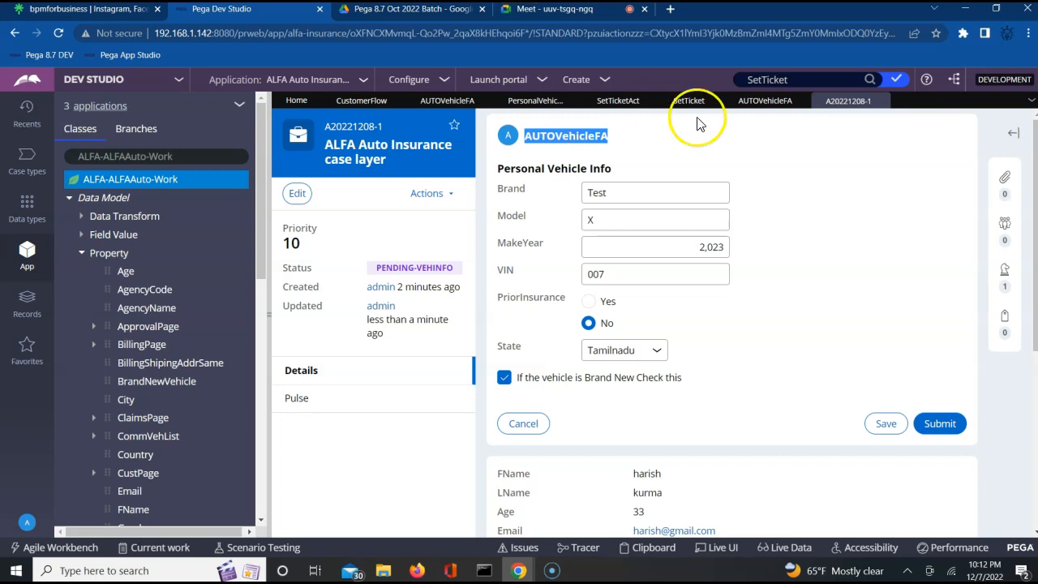
pyautogui.click(756, 100)
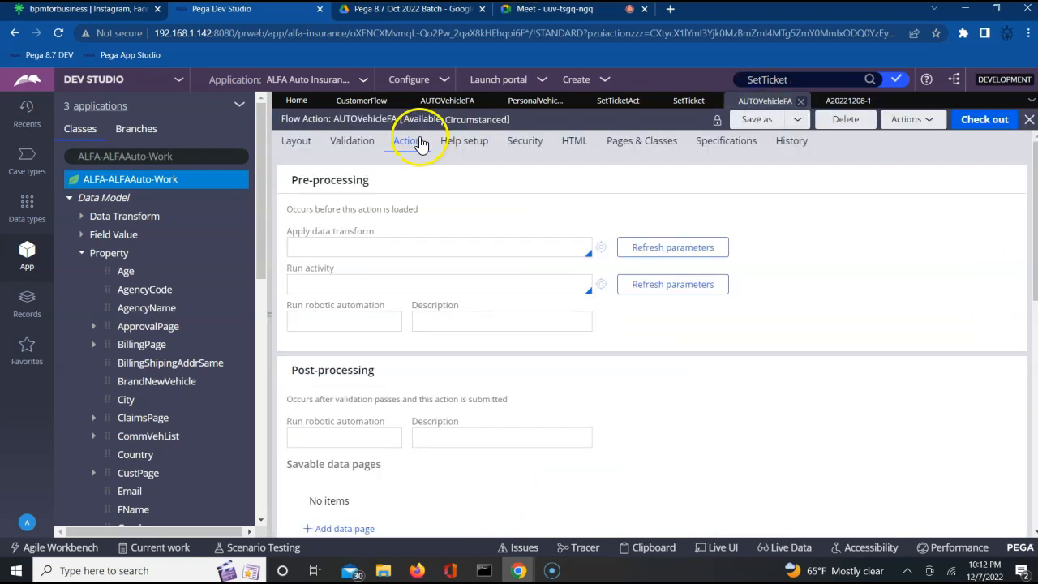
# Step: Confirm post-processing runs the SetTicketAct activity, then launch the Tracer
pyautogui.click(691, 458)
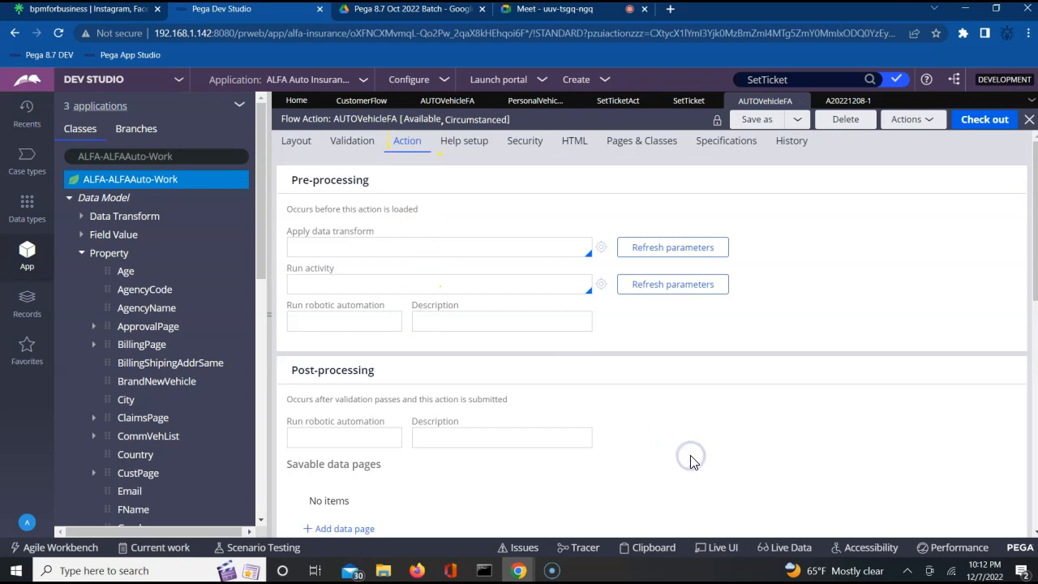
pyautogui.scroll(-3, 691, 458)
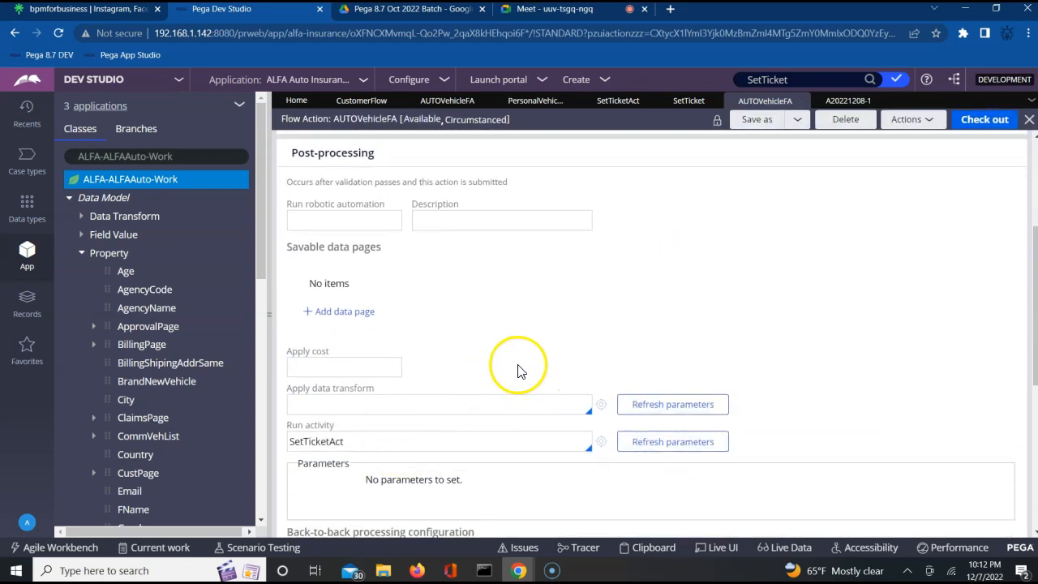
pyautogui.click(360, 444)
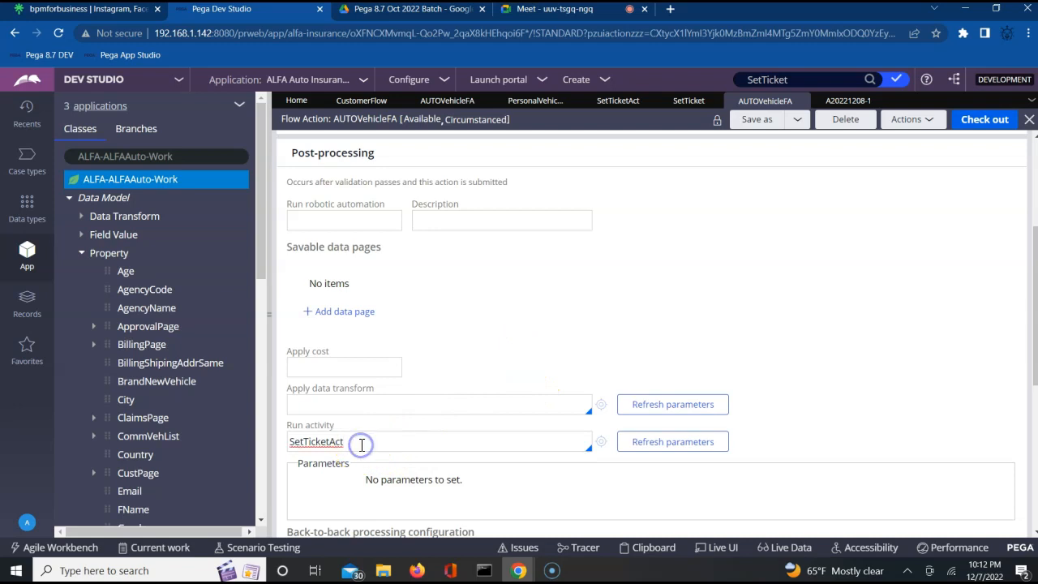
pyautogui.click(570, 550)
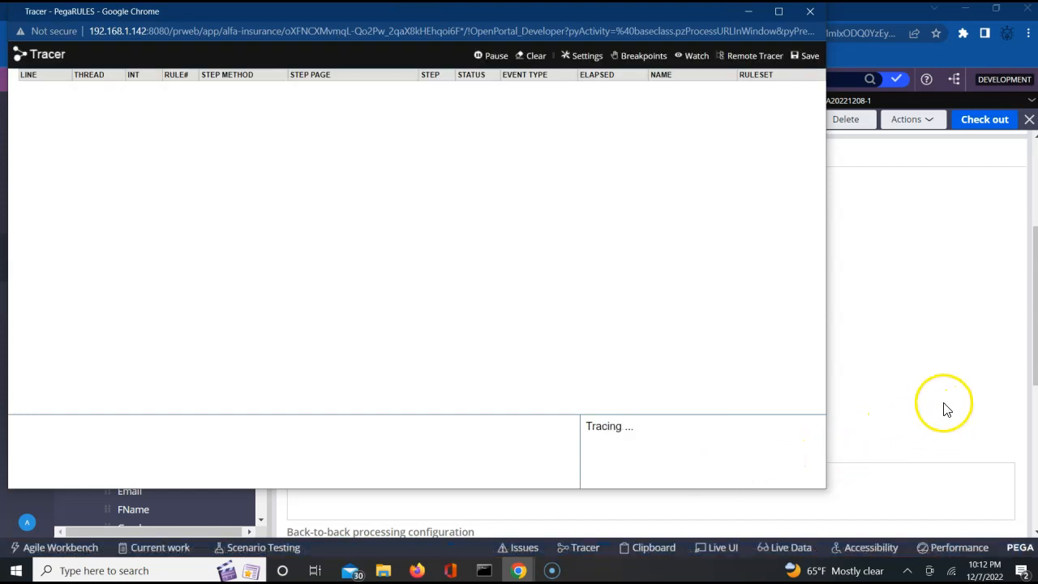
# Step: Set the Tracer to trace the ALFAAuto and ALFA rulesets and apply the settings
pyautogui.click(578, 61)
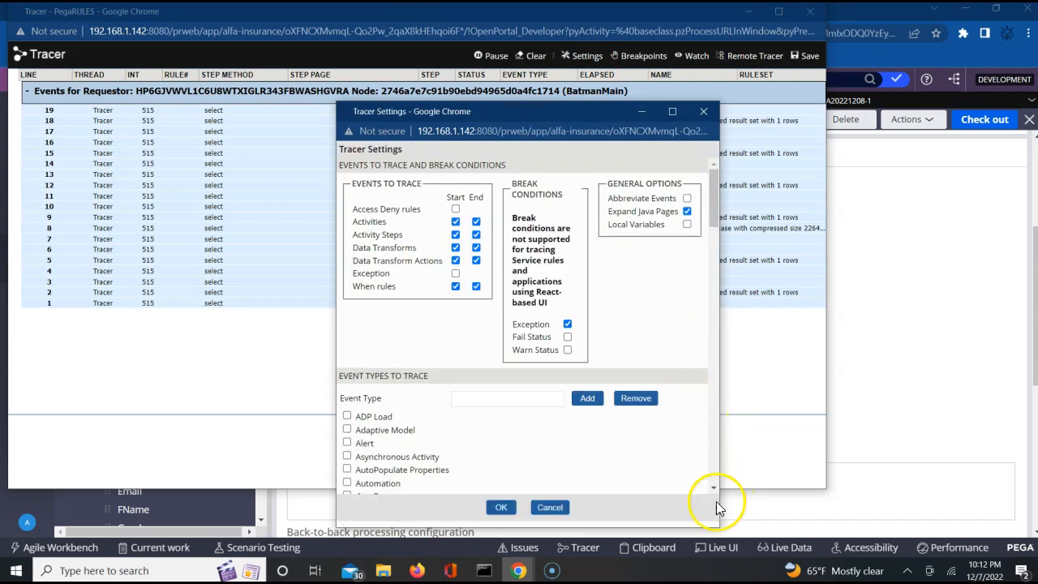
pyautogui.scroll(-10, 711, 483)
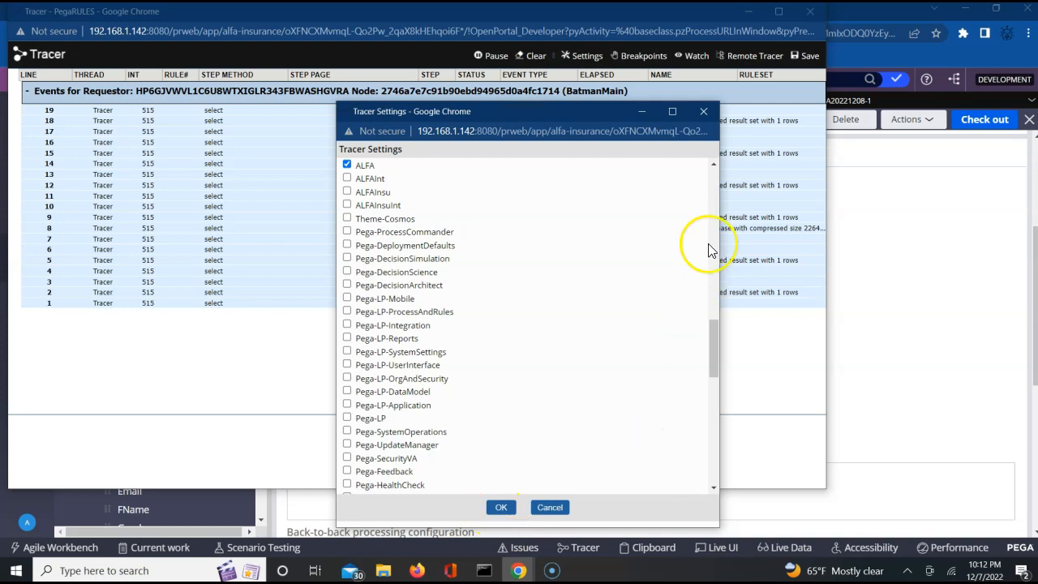
pyautogui.click(715, 165)
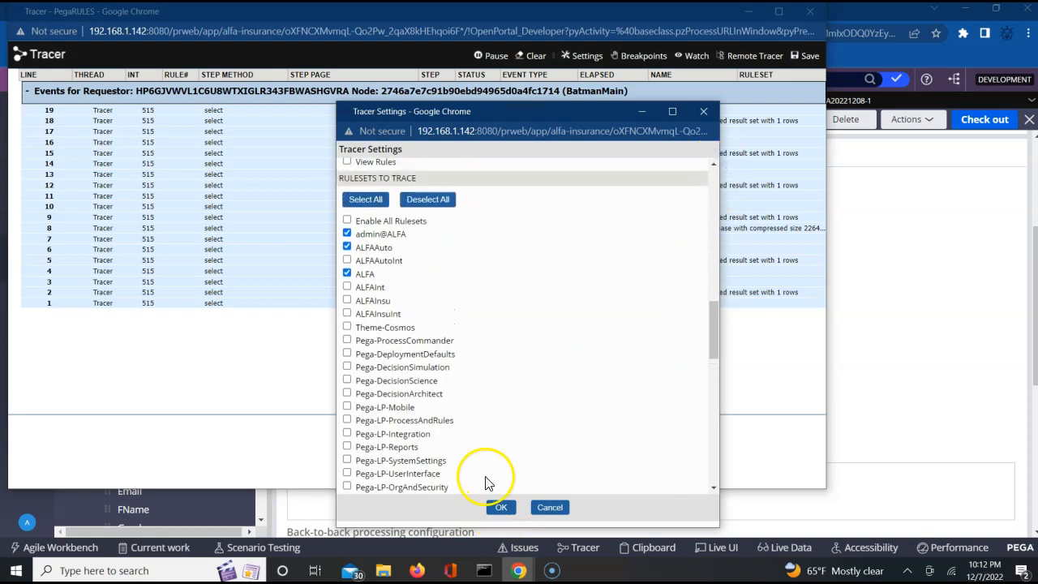
pyautogui.click(499, 507)
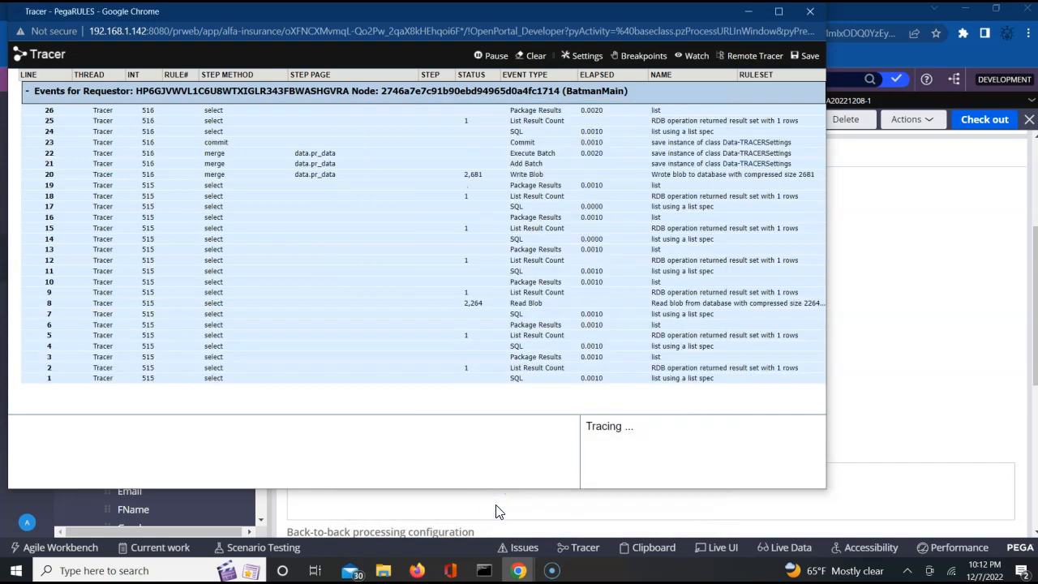
# Step: Clear the Tracer and submit Personal Vehicle Info so the case reaches AddressFA, AUTO-APPROVED
pyautogui.click(534, 57)
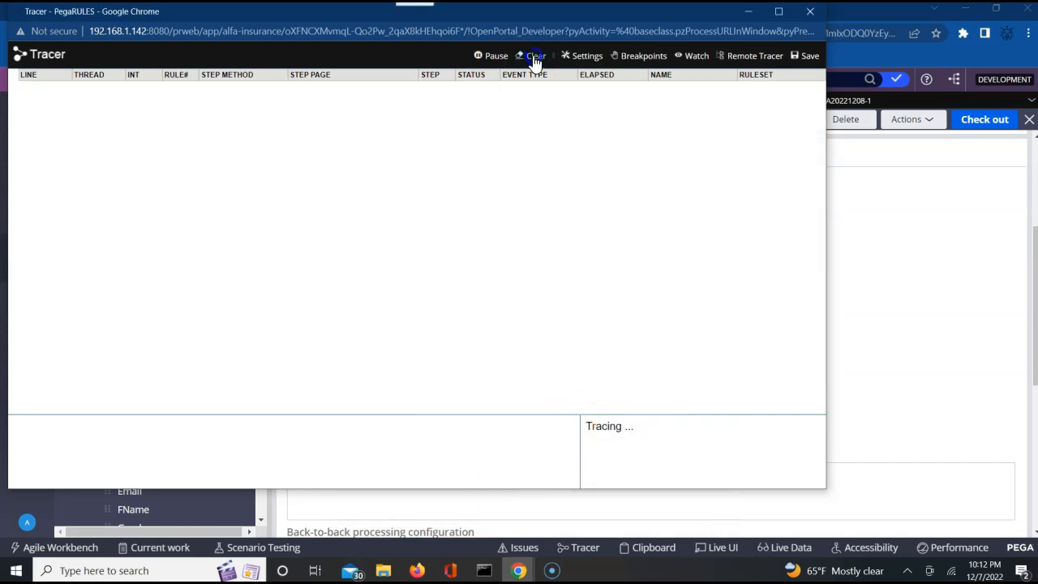
pyautogui.click(967, 246)
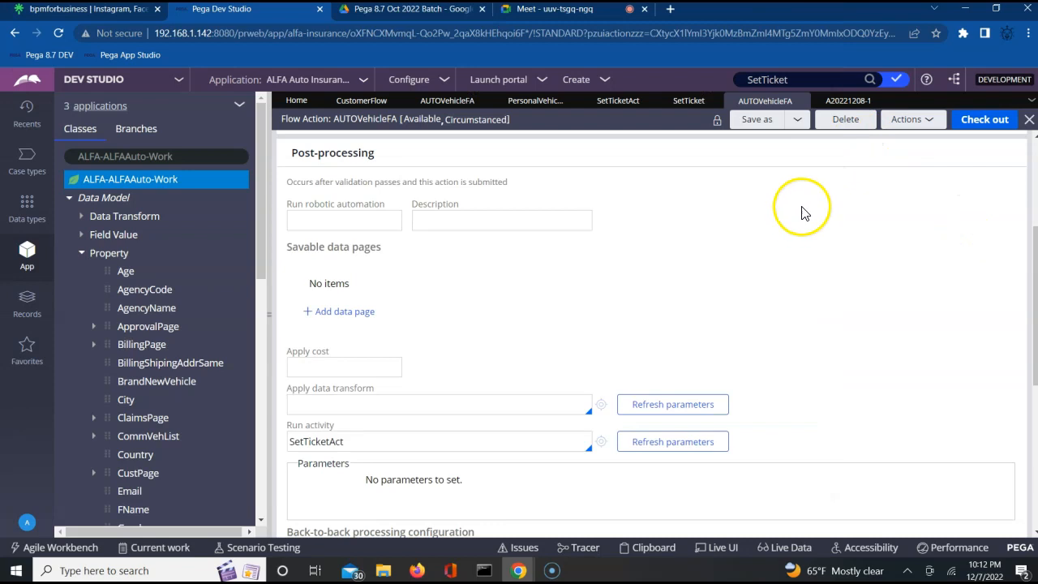
pyautogui.click(842, 104)
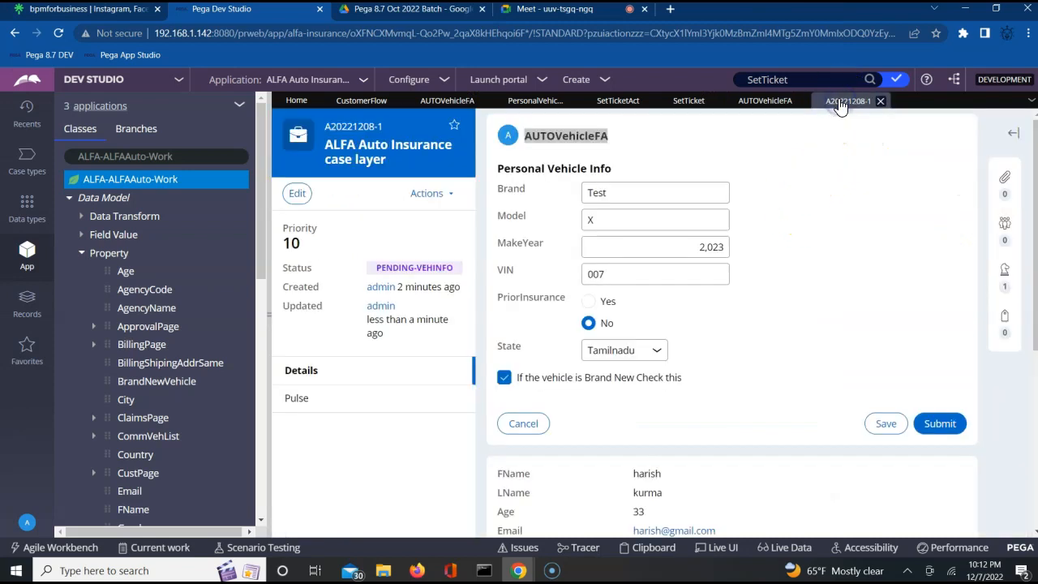
pyautogui.click(940, 423)
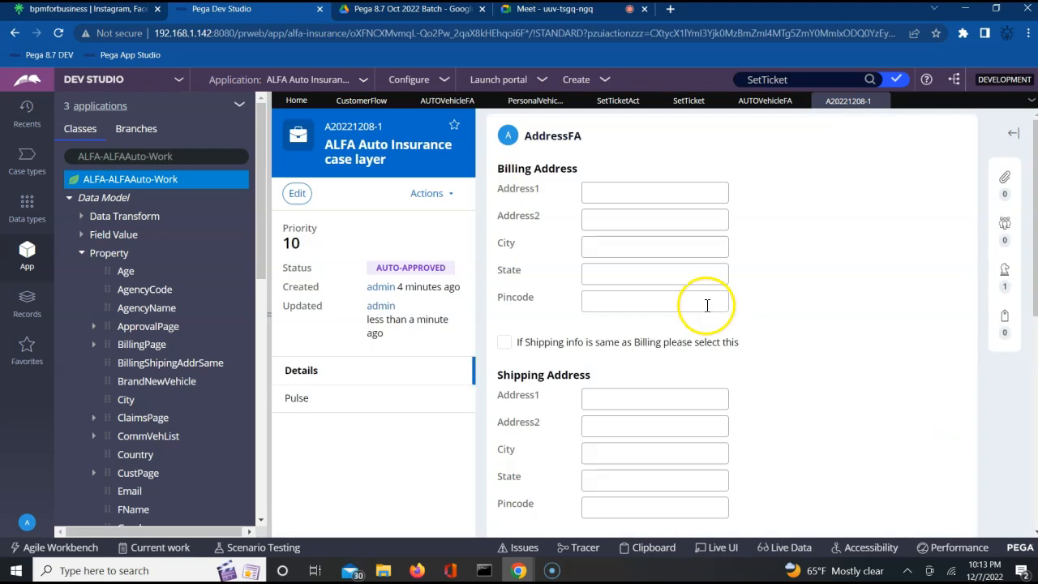
pyautogui.doubleClick(546, 137)
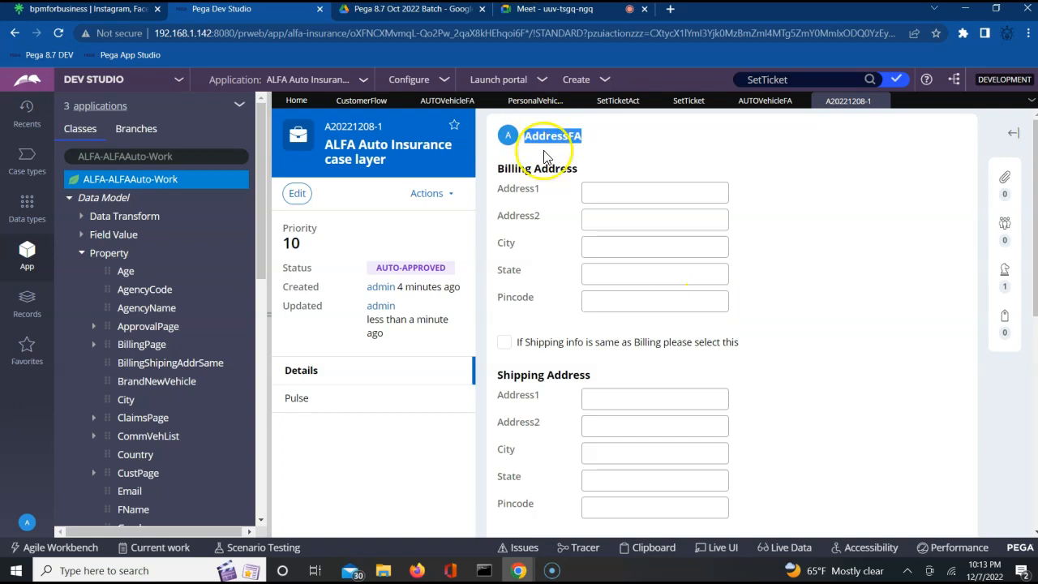
pyautogui.click(516, 571)
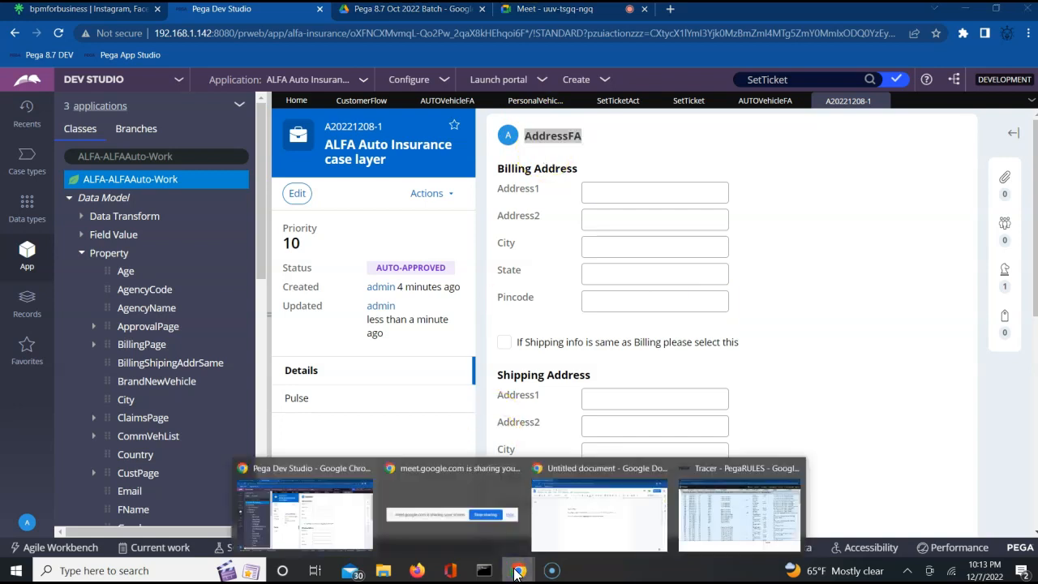
# Step: Pause the running Tracer so it stops capturing events
pyautogui.click(703, 516)
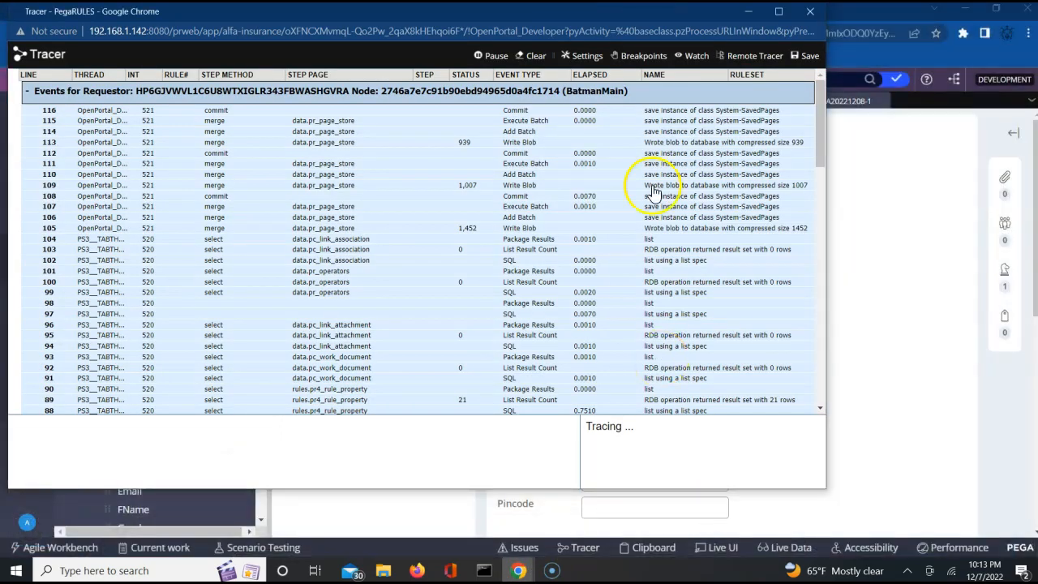
pyautogui.click(494, 59)
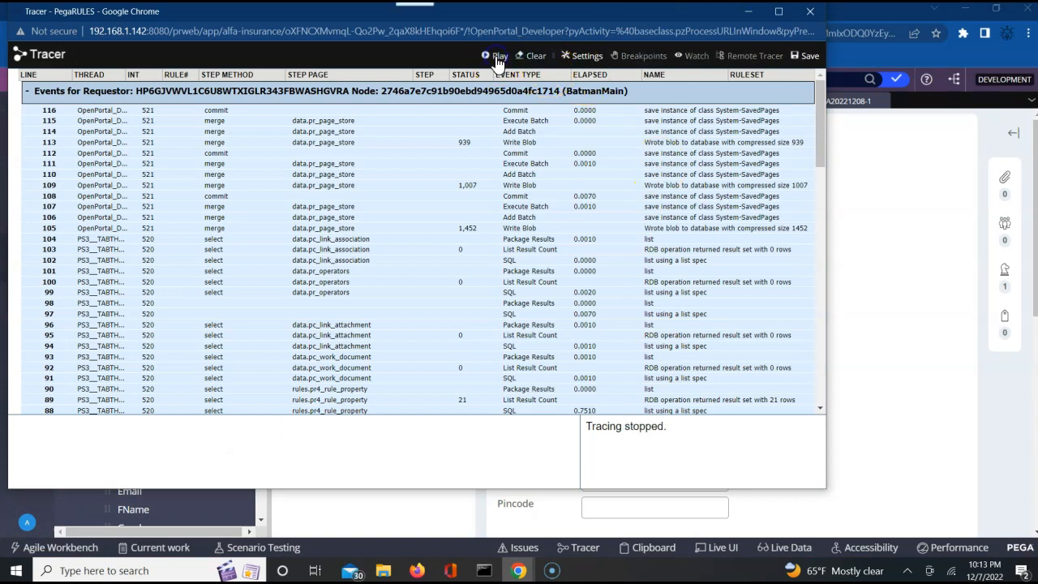
pyautogui.click(887, 215)
# Step: Review the CustomerFlow diagram's Personal Vehicle info, Loss Info, ApprovalInfo and Addr Info steps
pyautogui.click(361, 101)
pyautogui.click(729, 288)
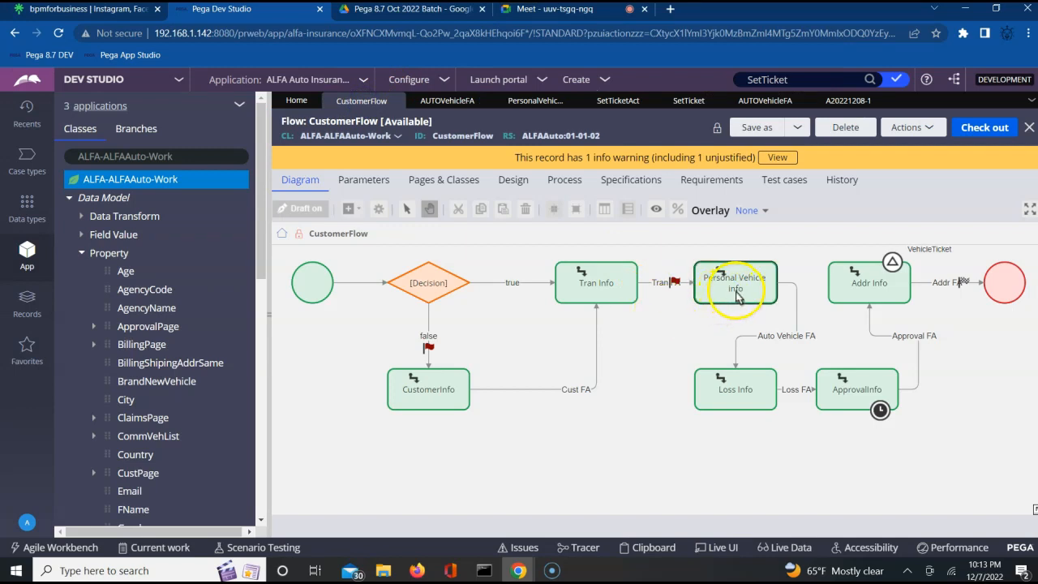
pyautogui.click(776, 338)
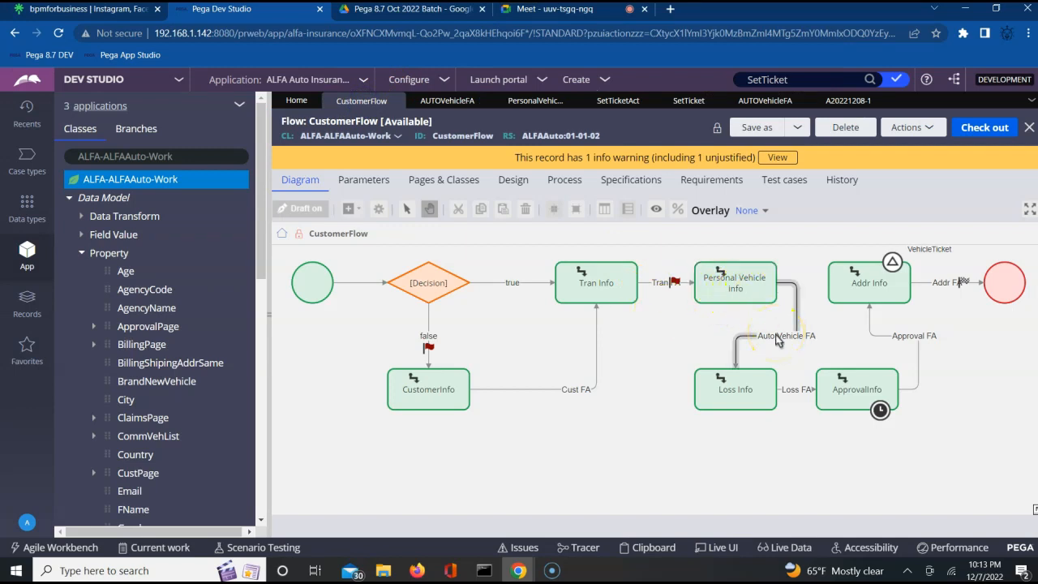
pyautogui.click(732, 387)
pyautogui.click(858, 394)
pyautogui.click(720, 394)
pyautogui.click(730, 276)
pyautogui.click(865, 282)
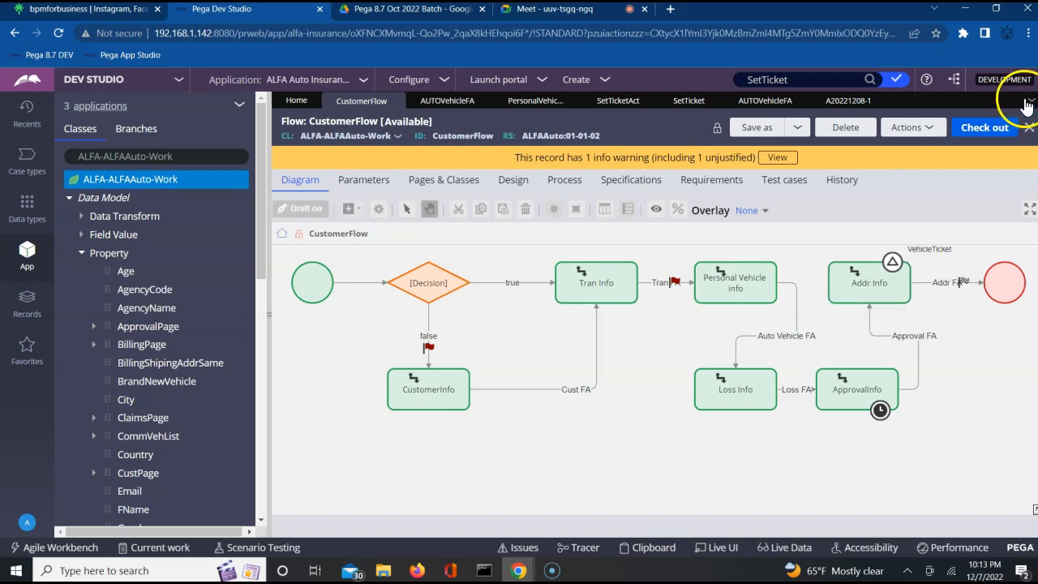
# Step: Check that case A20221208-1 sits at AddressFA with status AUTO-APPROVED
pyautogui.click(849, 103)
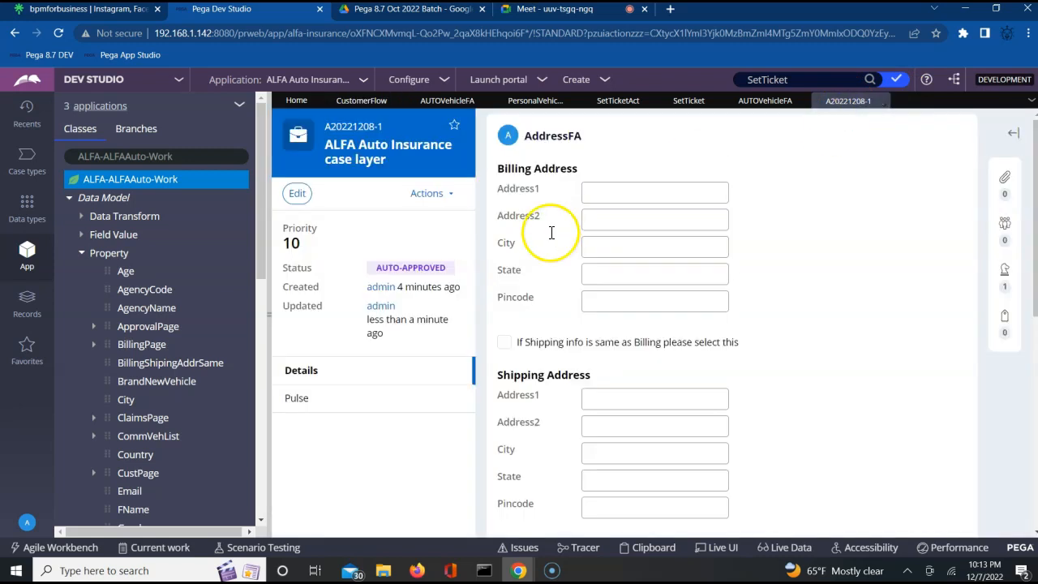
pyautogui.tripleClick(388, 267)
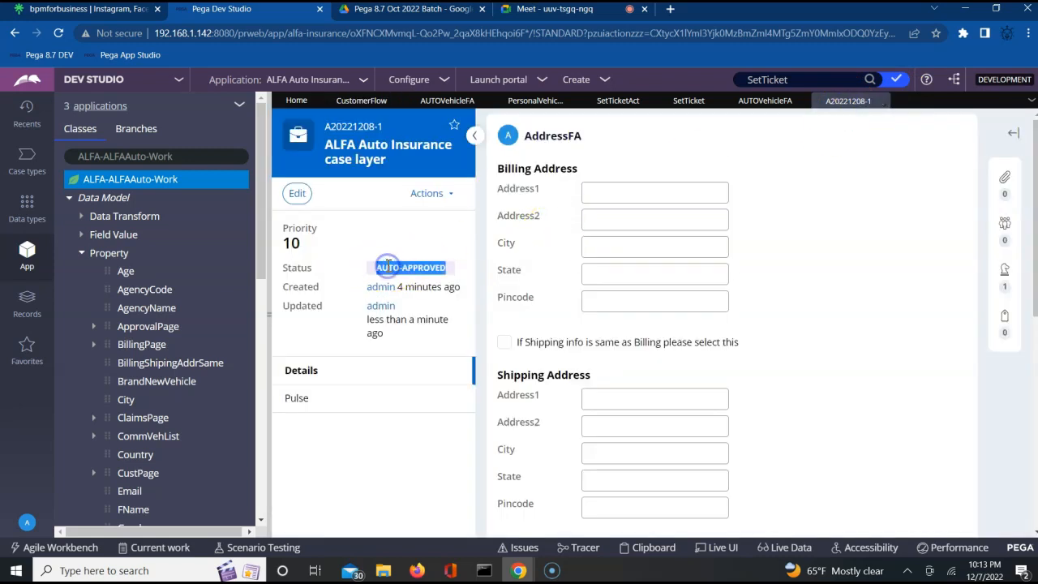
pyautogui.click(434, 249)
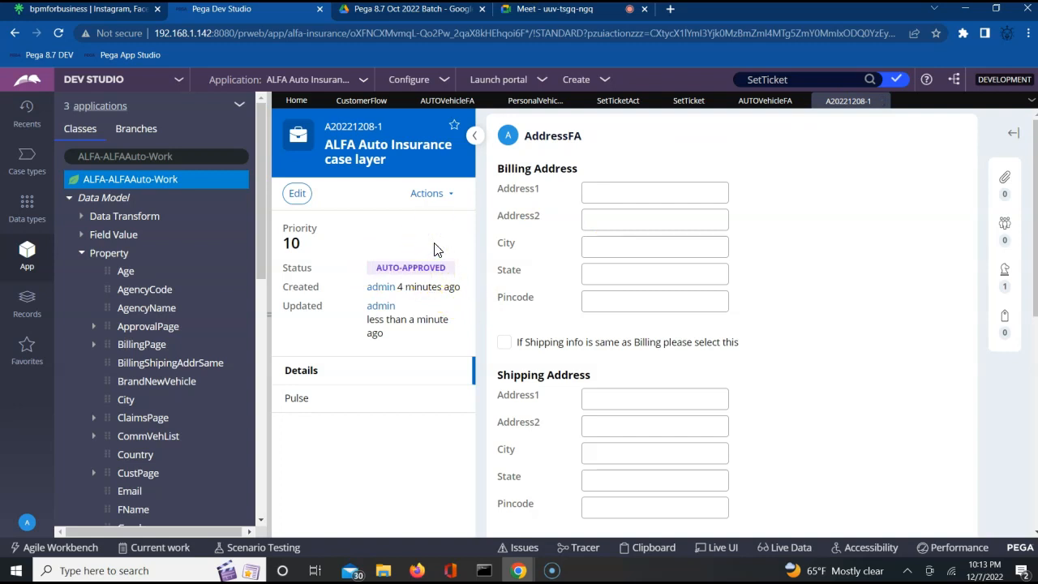
pyautogui.click(520, 571)
pyautogui.click(732, 516)
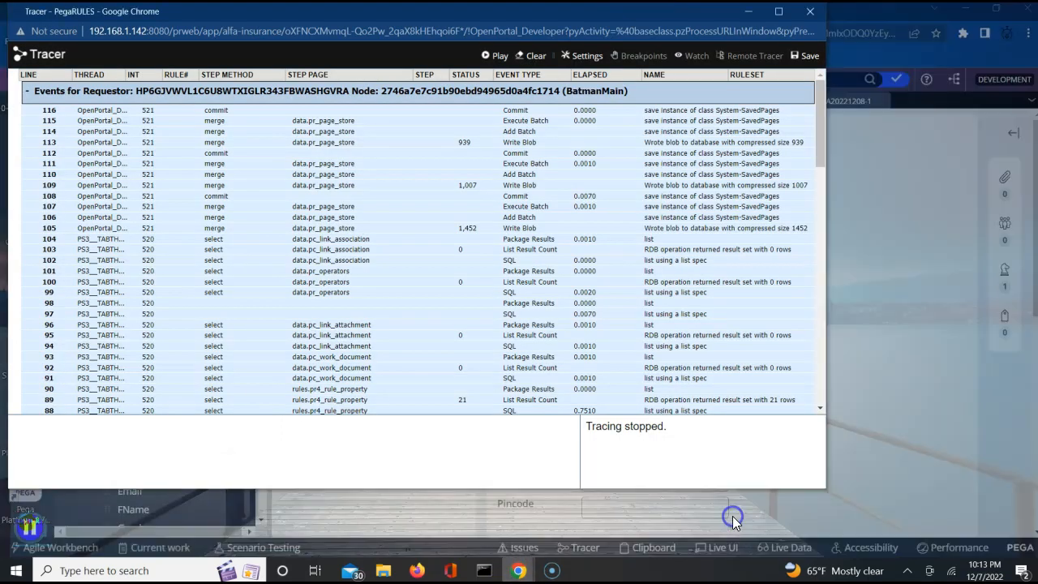
pyautogui.click(819, 411)
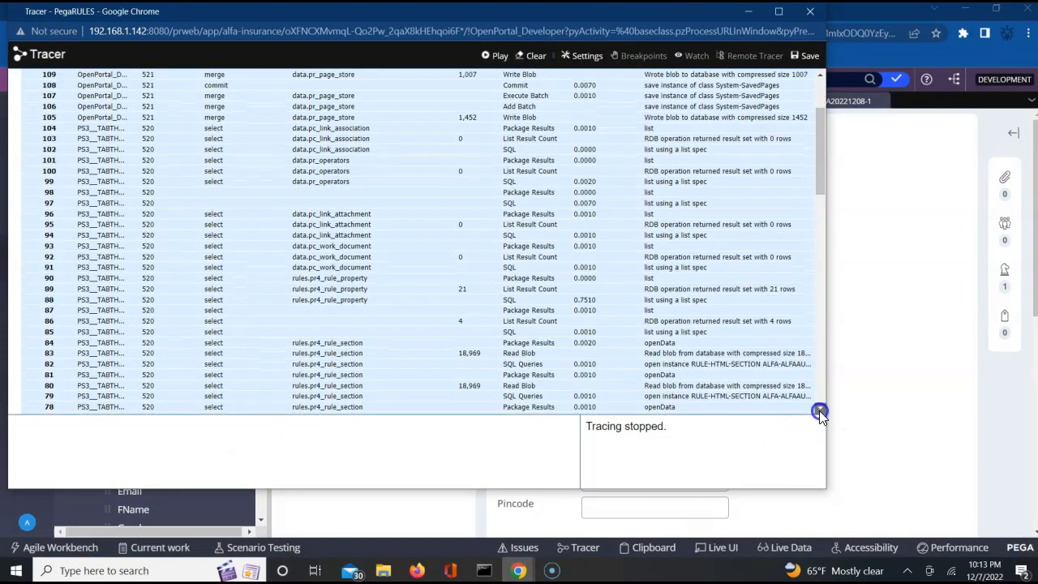
pyautogui.click(819, 410)
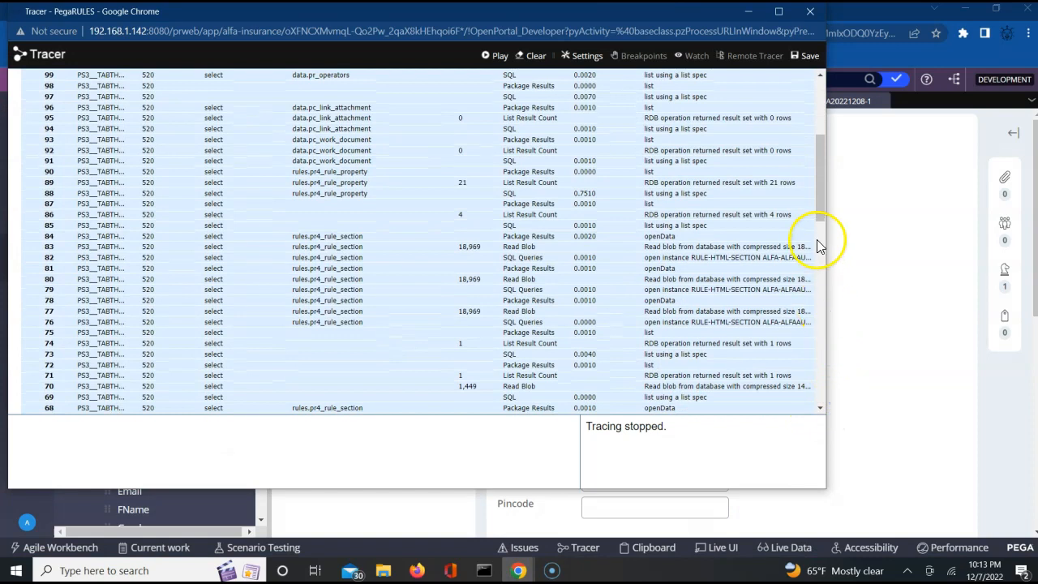
pyautogui.moveTo(819, 215); pyautogui.dragTo(816, 393)
pyautogui.moveTo(825, 331); pyautogui.dragTo(825, 406)
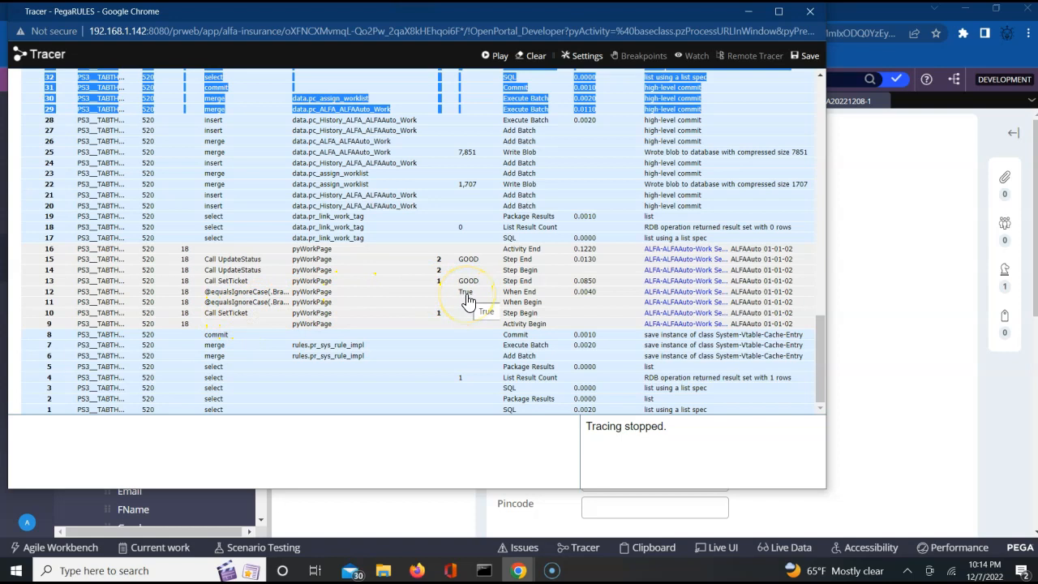
pyautogui.click(460, 288)
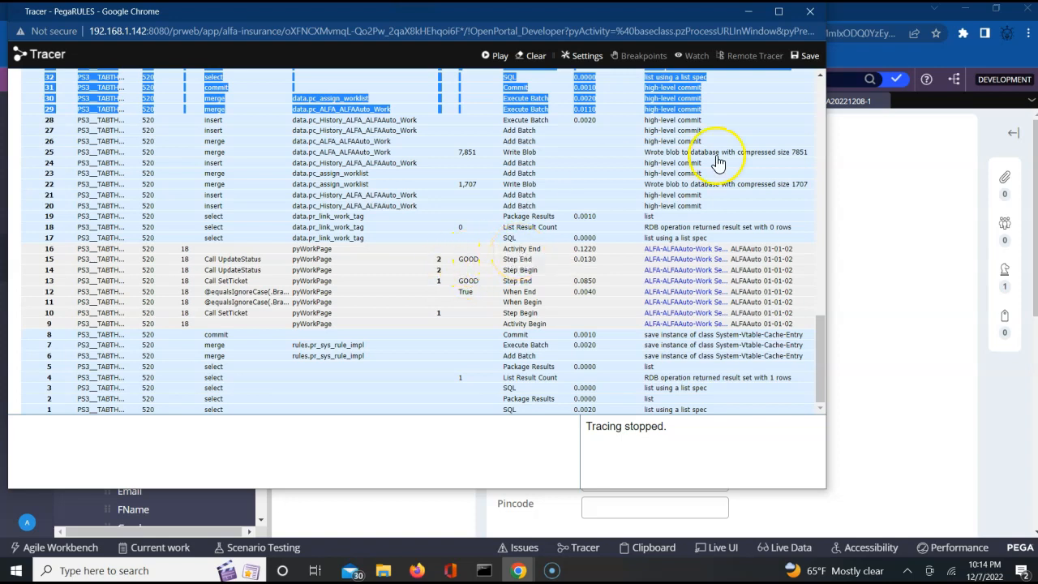
pyautogui.click(747, 13)
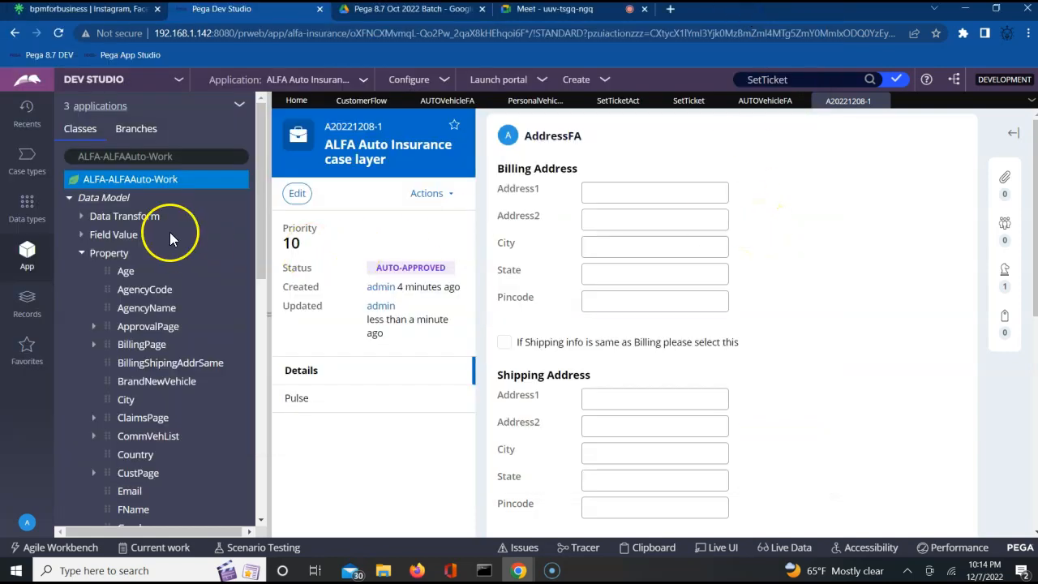
# Step: Refresh the ALFA-ALFAAuto-Work class and expand Process > Ticket to reveal VehicleTicket
pyautogui.click(82, 254)
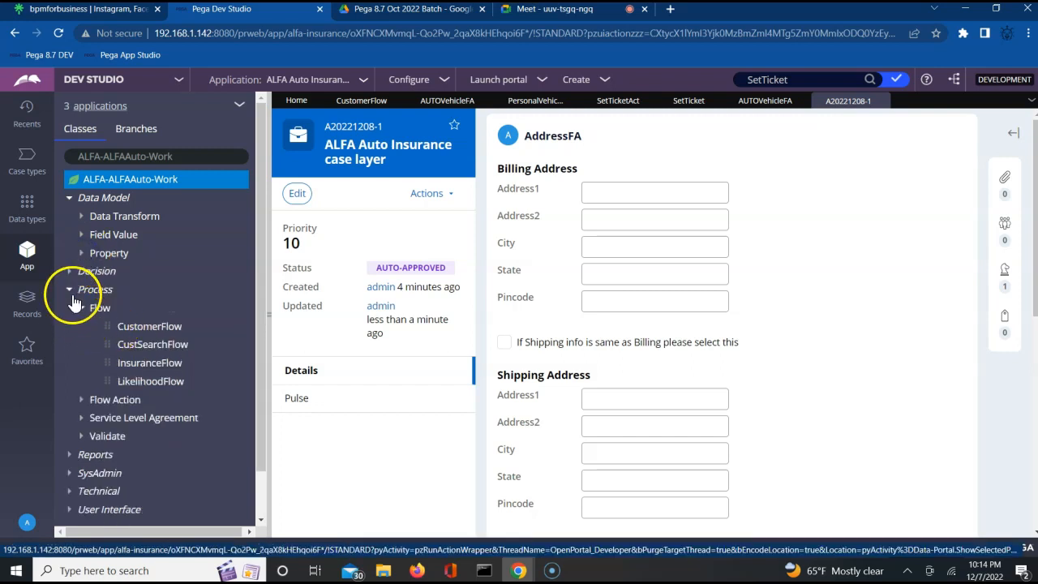
pyautogui.click(164, 186)
pyautogui.rightClick(164, 186)
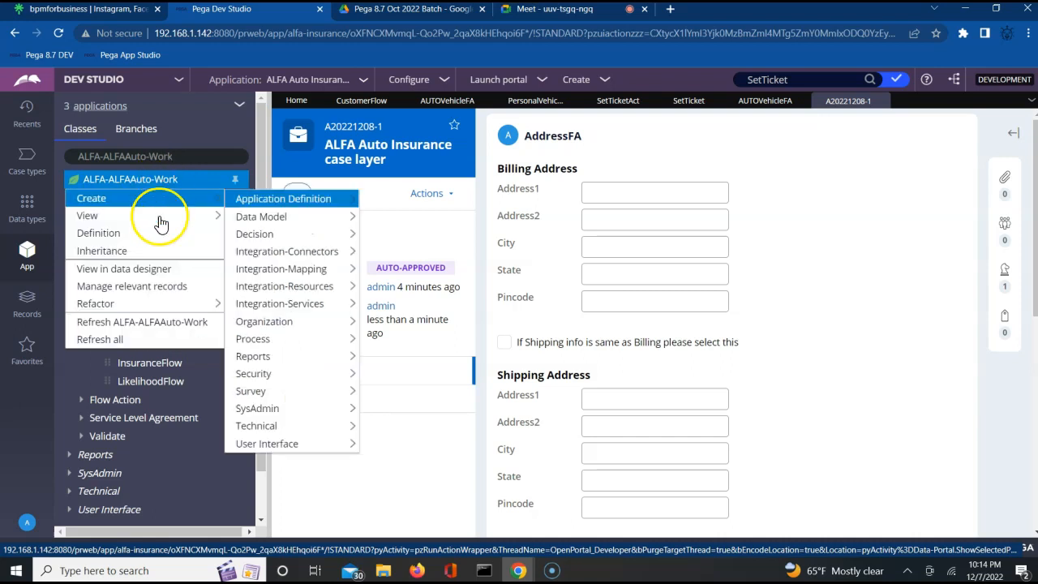
pyautogui.click(113, 323)
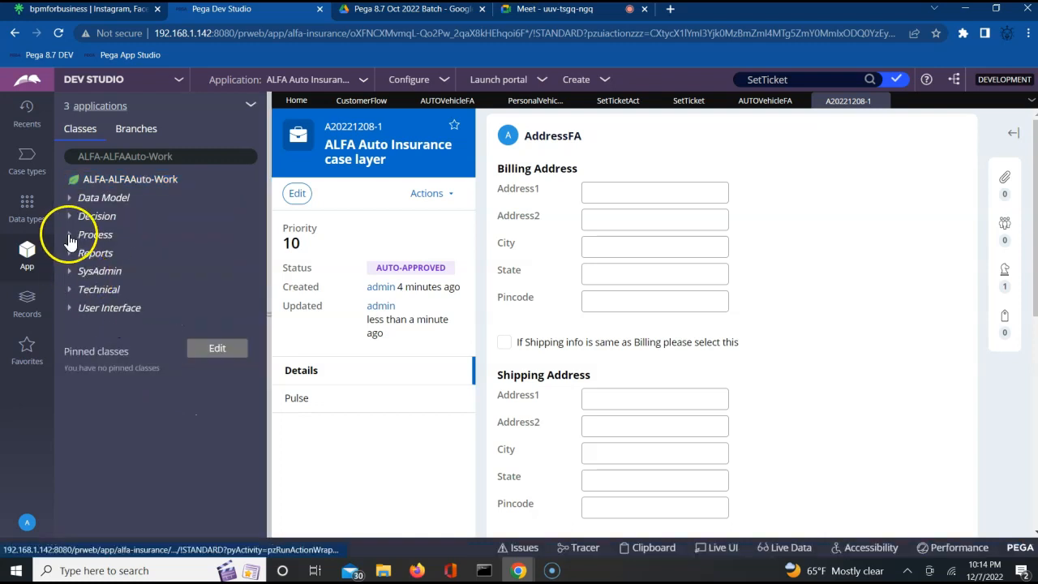
pyautogui.click(70, 236)
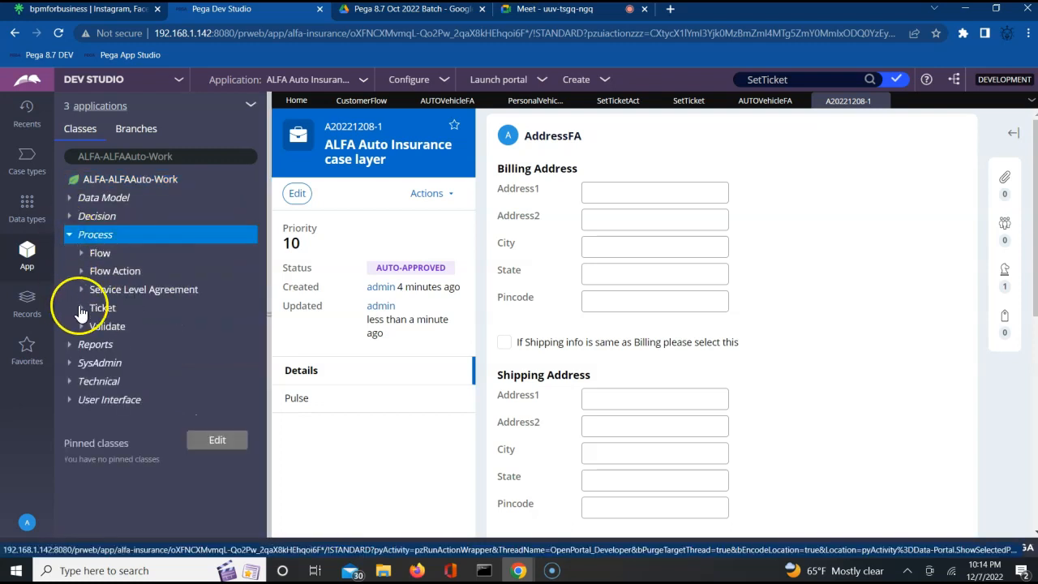
pyautogui.click(82, 309)
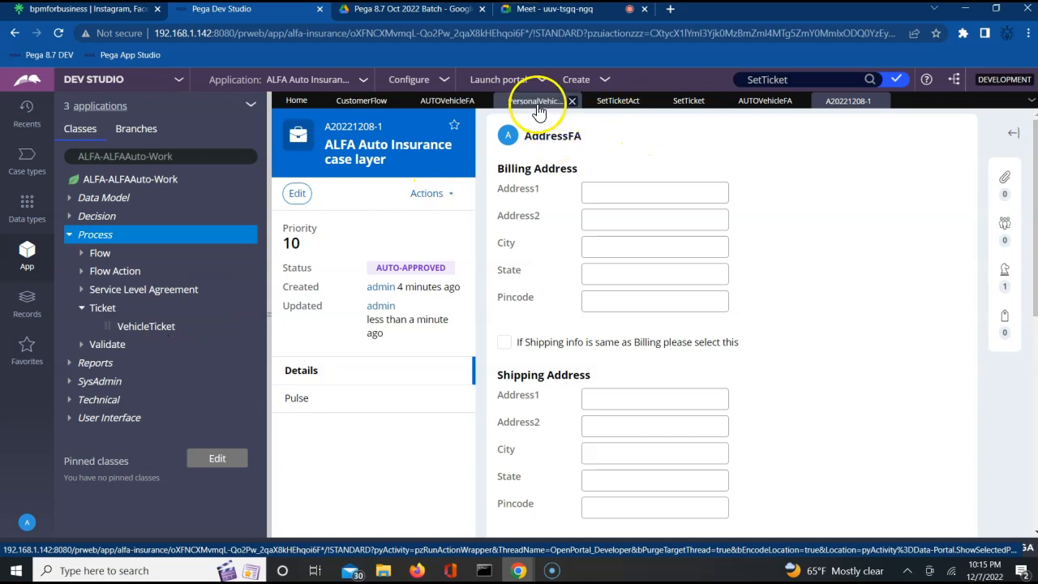
# Step: In SetTicketAct, inspect step 1's VehicleTicket parameter and its When condition, cancelling without changes
pyautogui.click(621, 104)
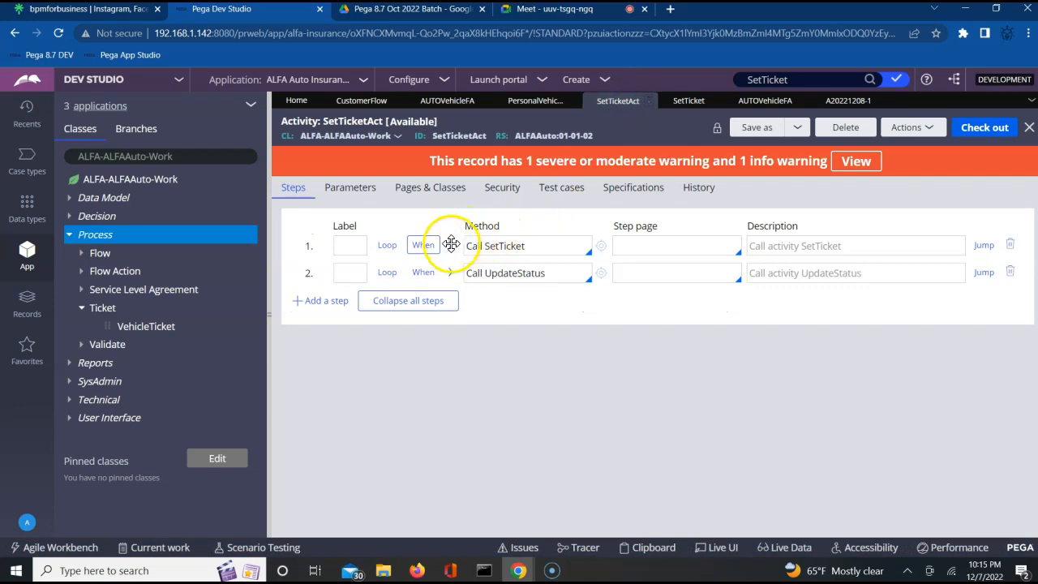
pyautogui.click(450, 246)
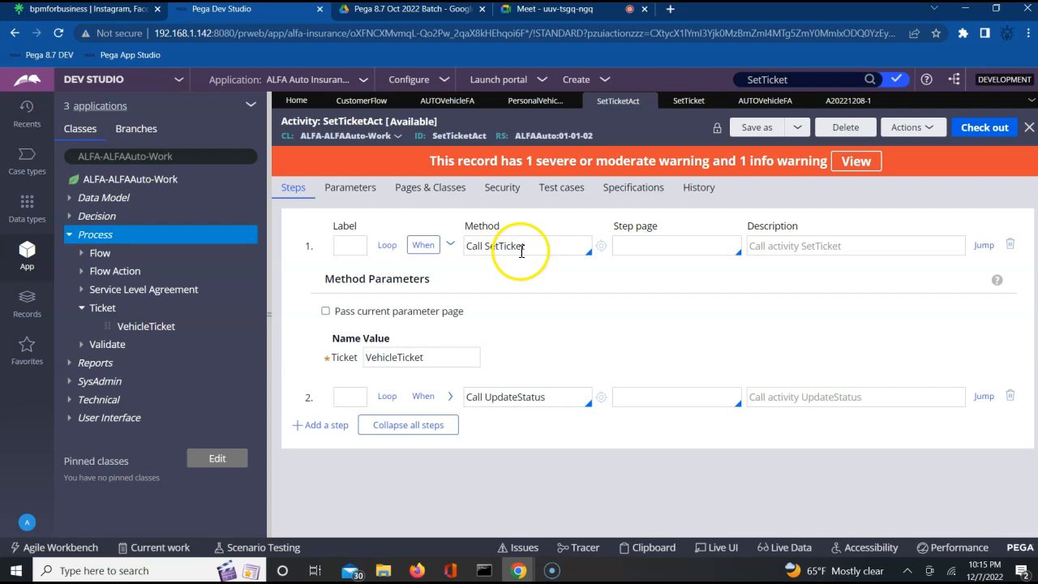
pyautogui.click(422, 245)
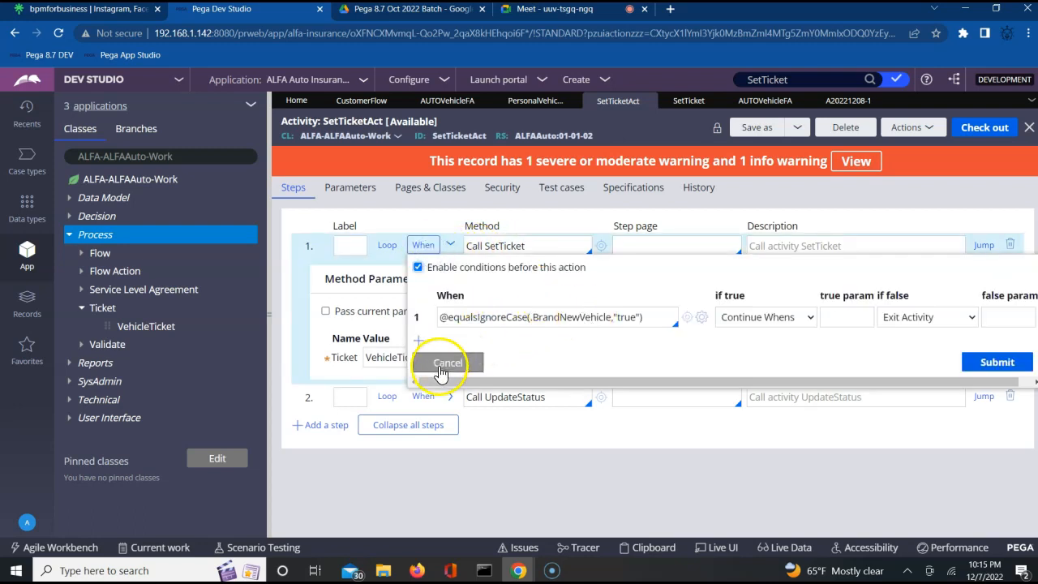
pyautogui.click(445, 362)
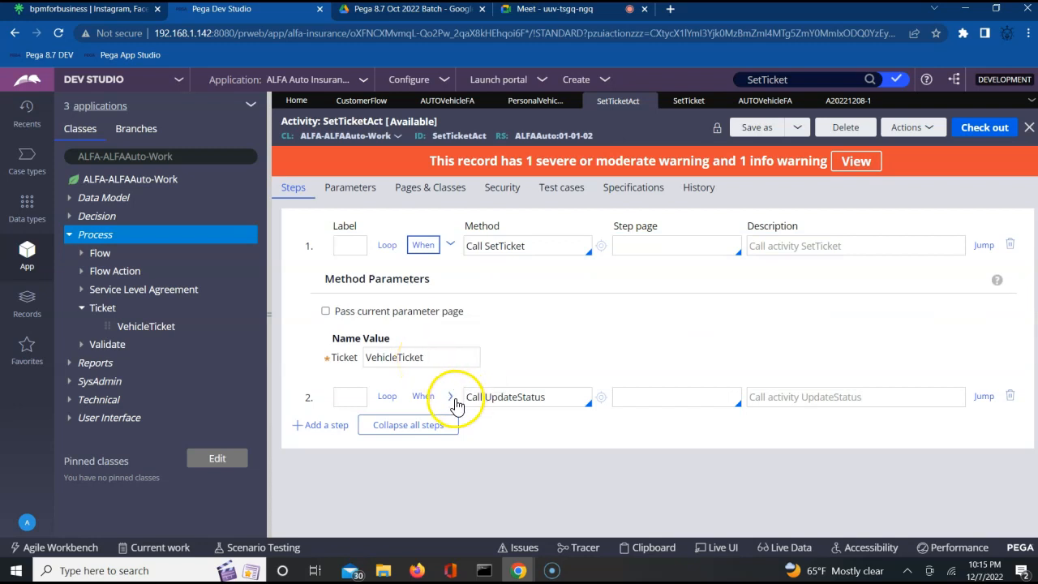
# Step: Open the Addr Info assignment's properties from the CustomerFlow diagram
pyautogui.click(361, 102)
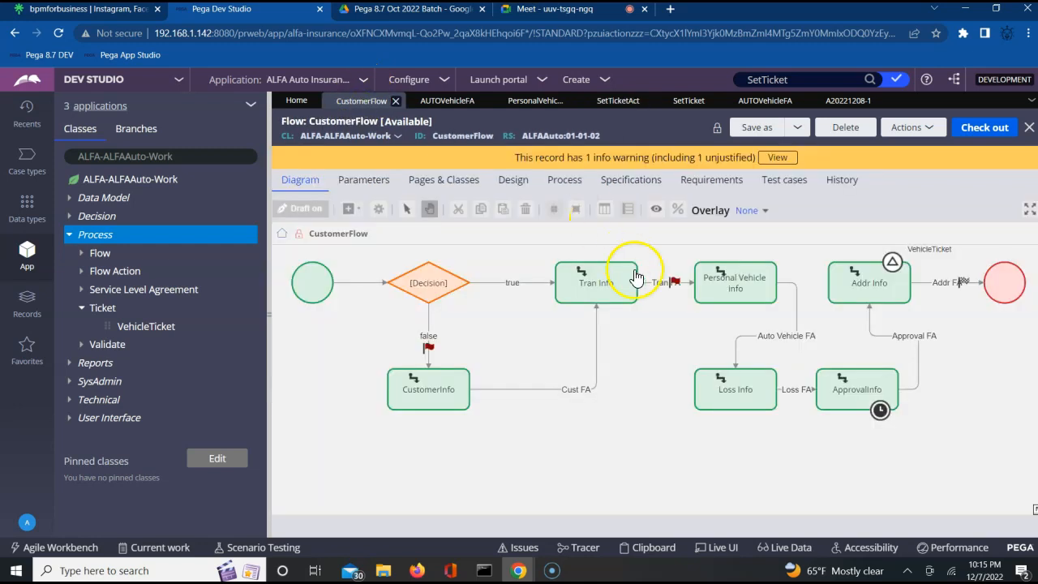
pyautogui.click(858, 294)
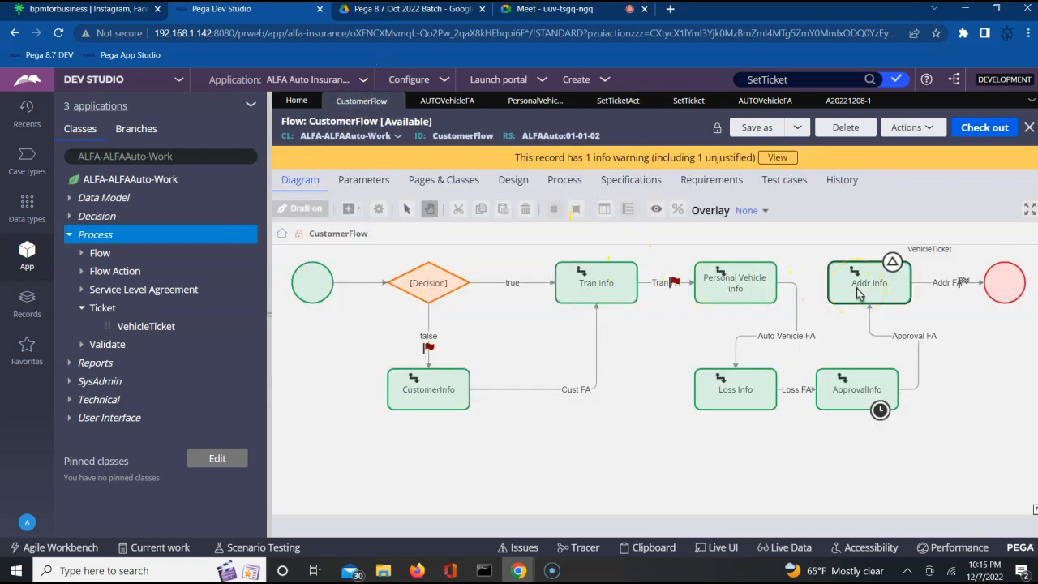
pyautogui.click(746, 297)
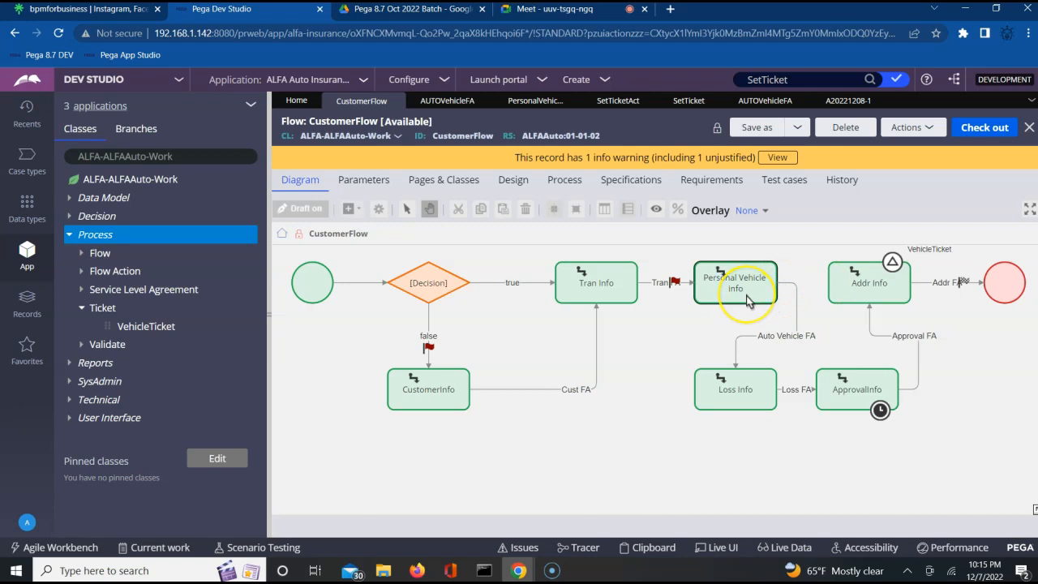
pyautogui.click(863, 288)
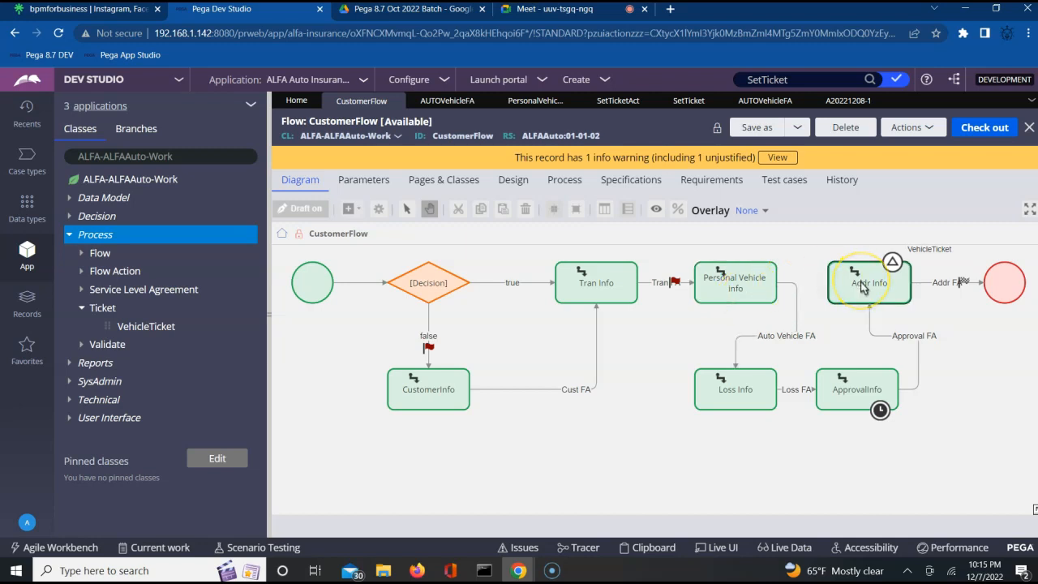
pyautogui.doubleClick(862, 285)
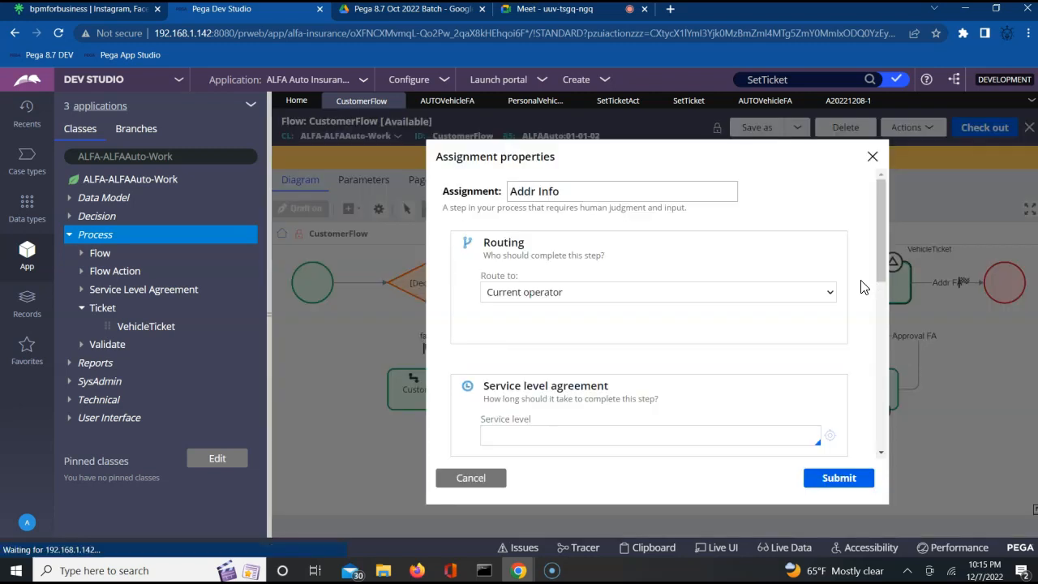
# Step: Expand Advanced > Tickets to confirm VehicleTicket is set, then close the dialog
pyautogui.click(882, 372)
pyautogui.click(882, 370)
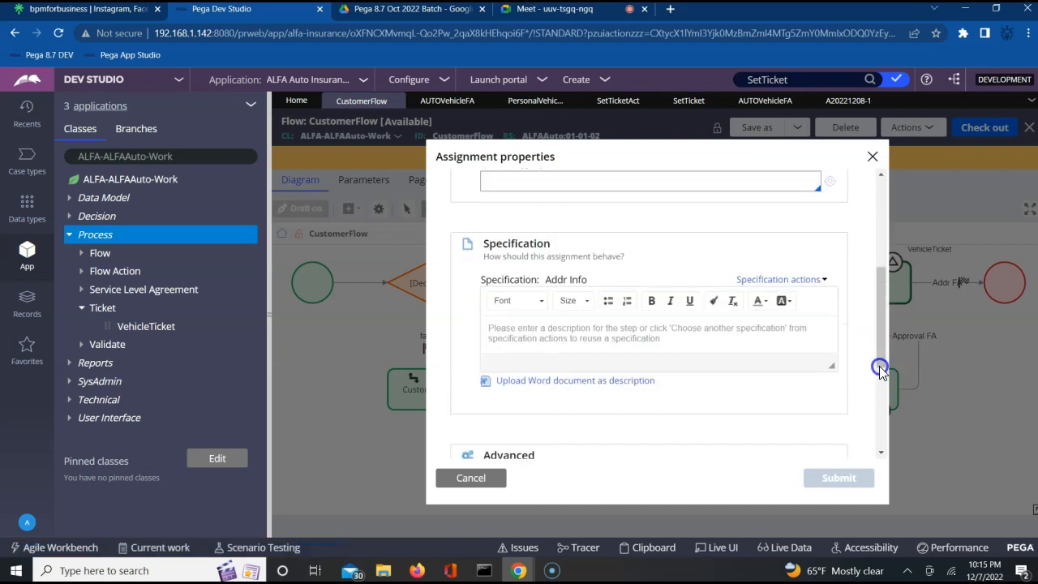
pyautogui.click(880, 391)
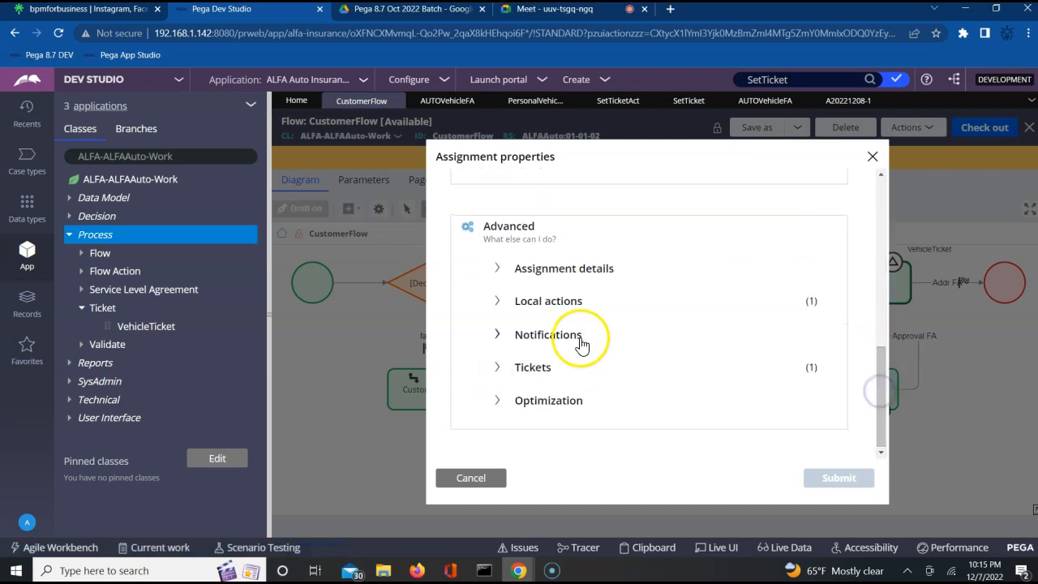
pyautogui.click(497, 368)
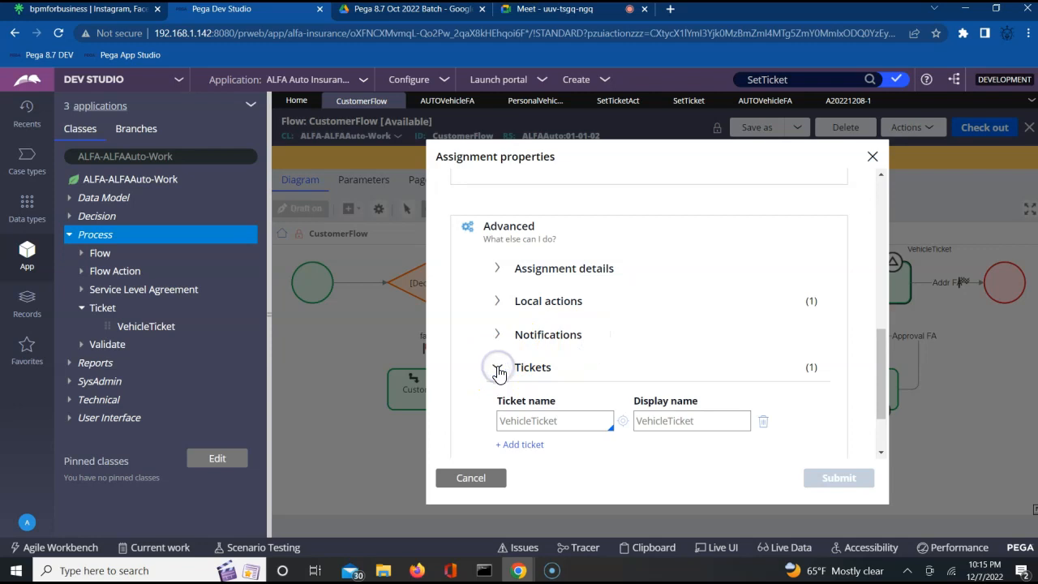
pyautogui.click(872, 156)
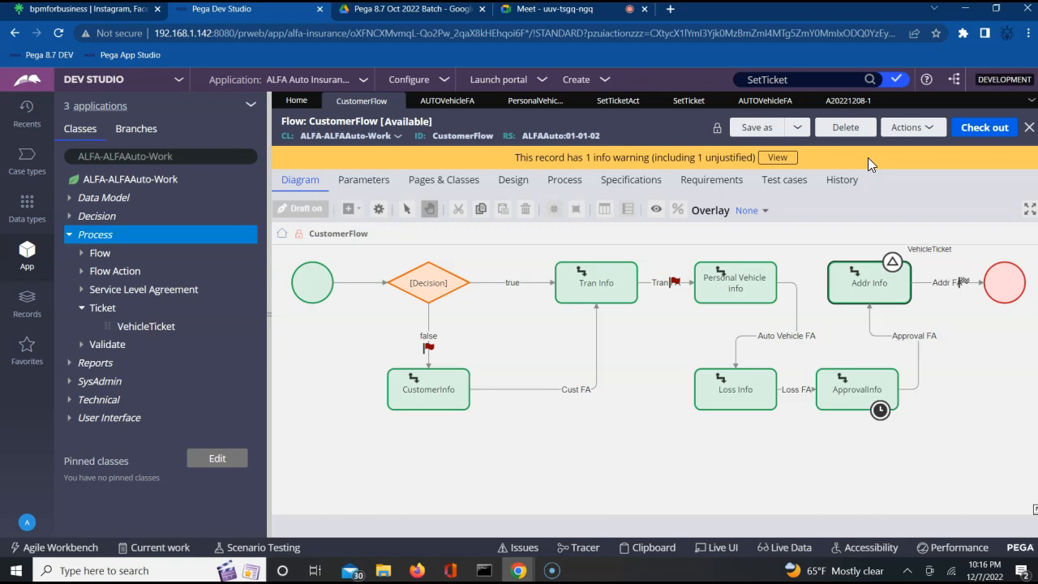
# Step: Reopen the Addr Info assignment properties briefly and close them again
pyautogui.click(853, 289)
pyautogui.doubleClick(853, 288)
pyautogui.click(873, 156)
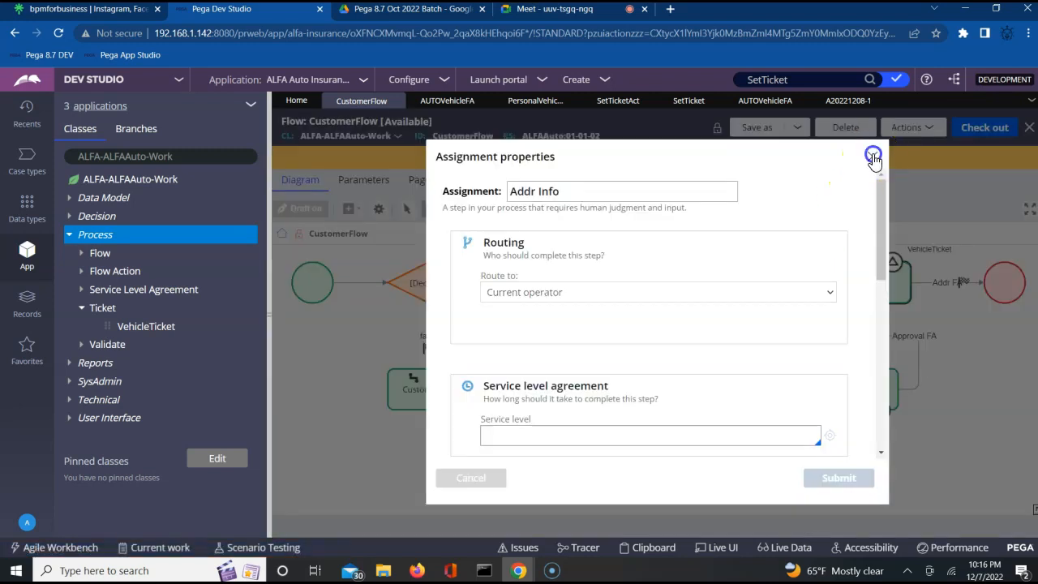